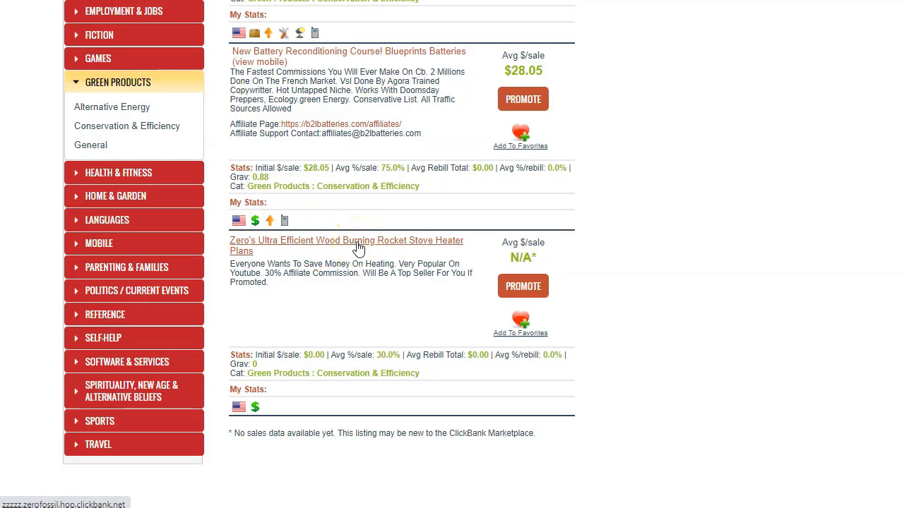
Step: Scroll the ClickBank marketplace and view another Green Products subcategory's offers
scroll(359, 247, up, 3)
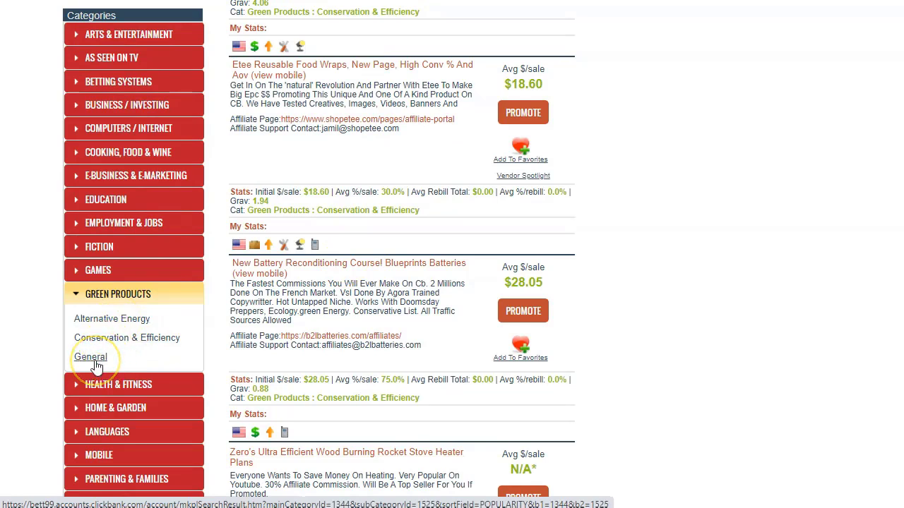
click(154, 299)
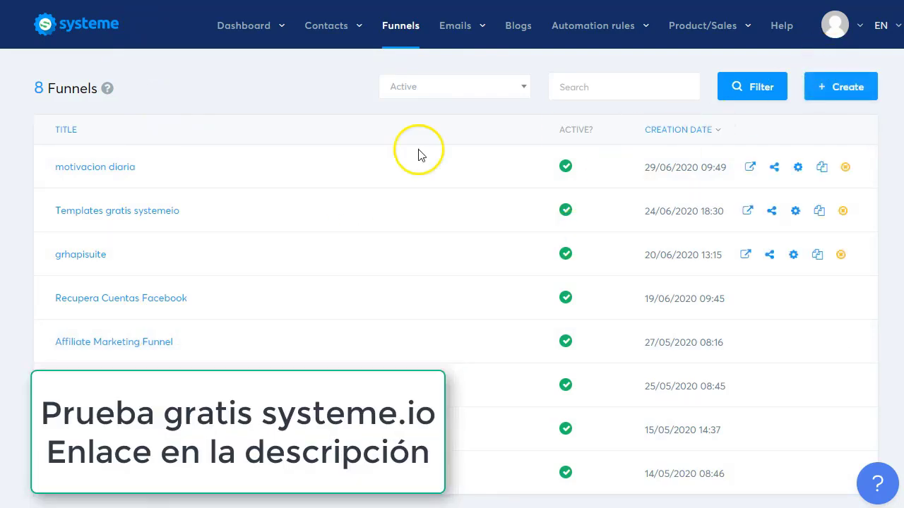
Step: Visit the systeme.io dashboard overview, then return to the Funnels list
click(266, 32)
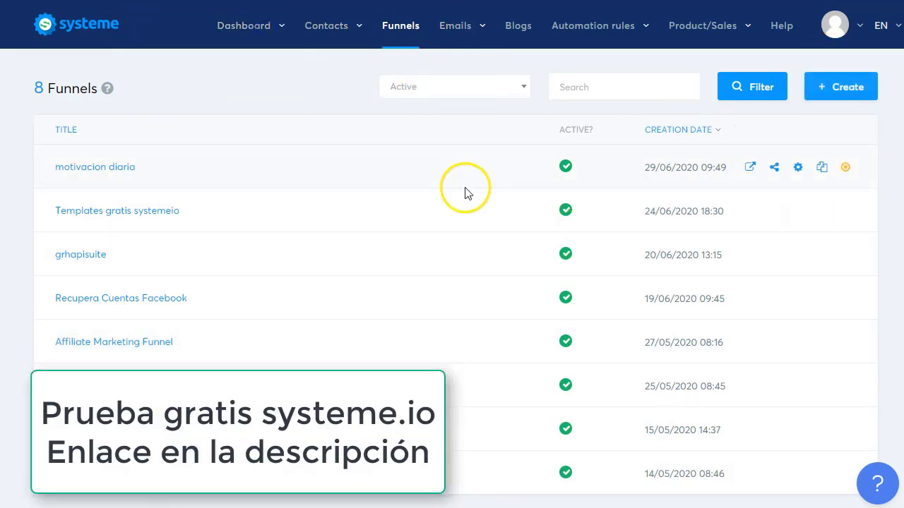
mouse_move(259, 35)
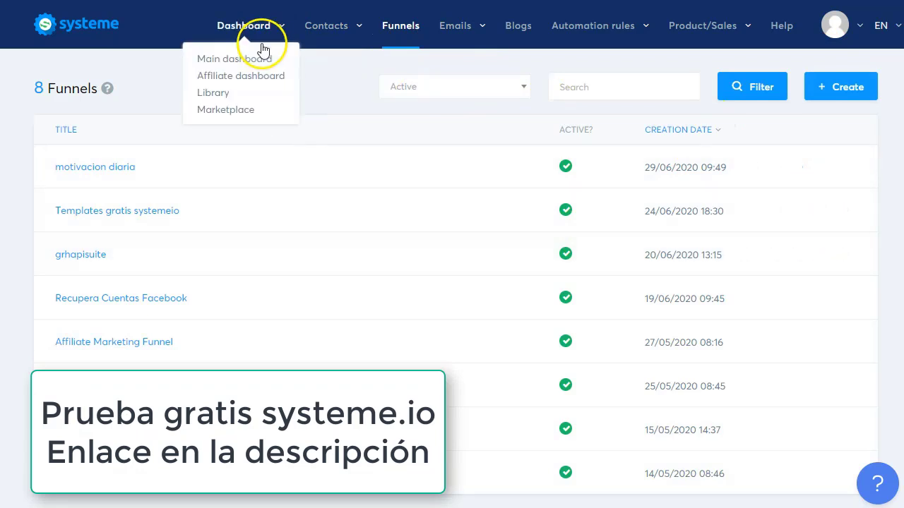
click(244, 59)
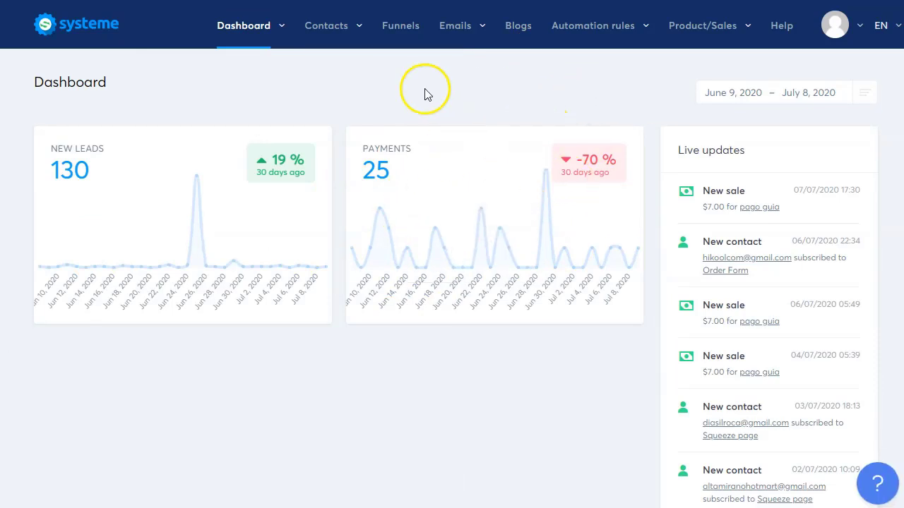
click(399, 32)
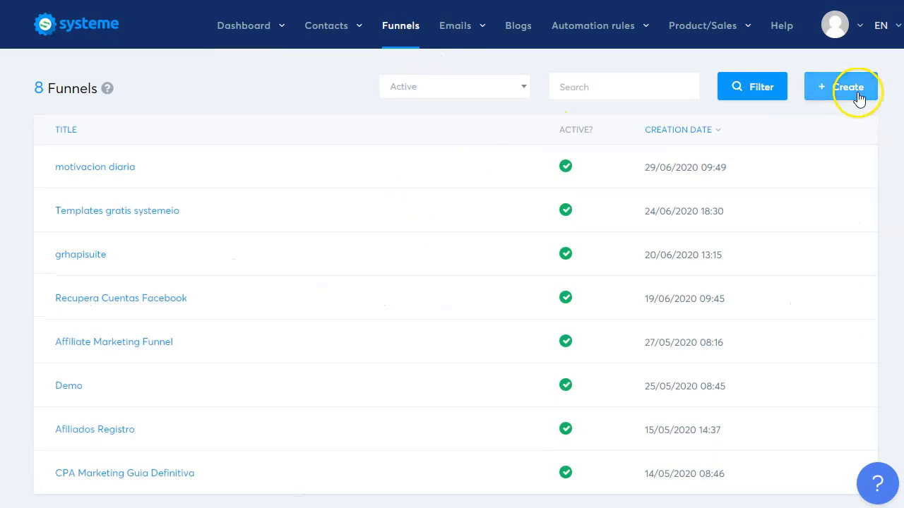
Step: Create a Build an audience funnel named Baterias with Mexican Peso currency
click(855, 89)
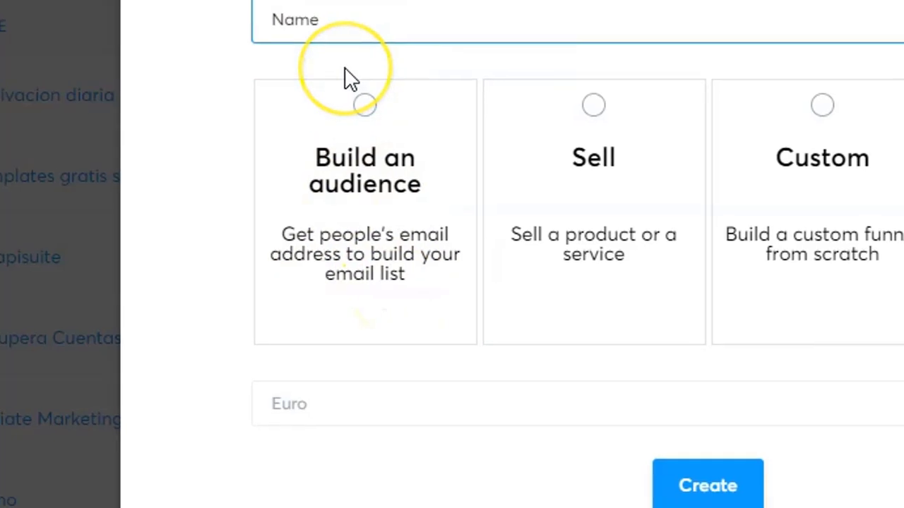
text(Baterias)
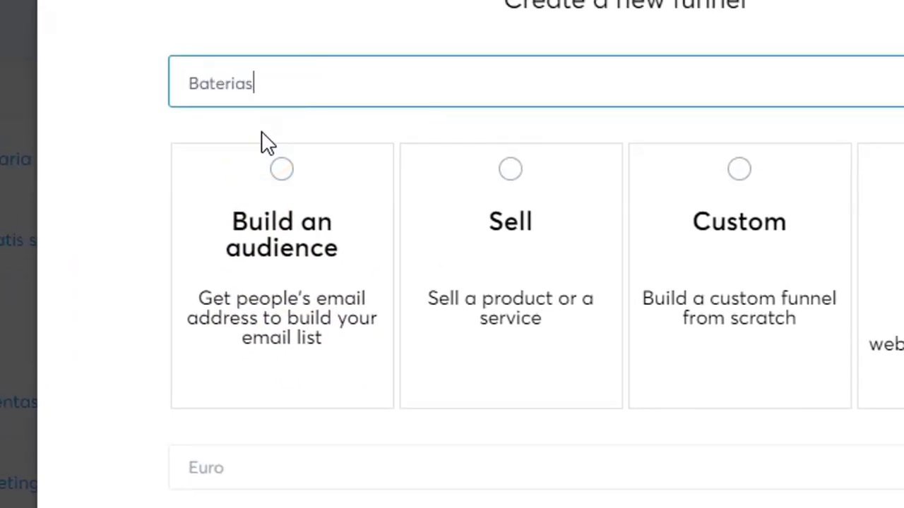
click(288, 184)
click(282, 486)
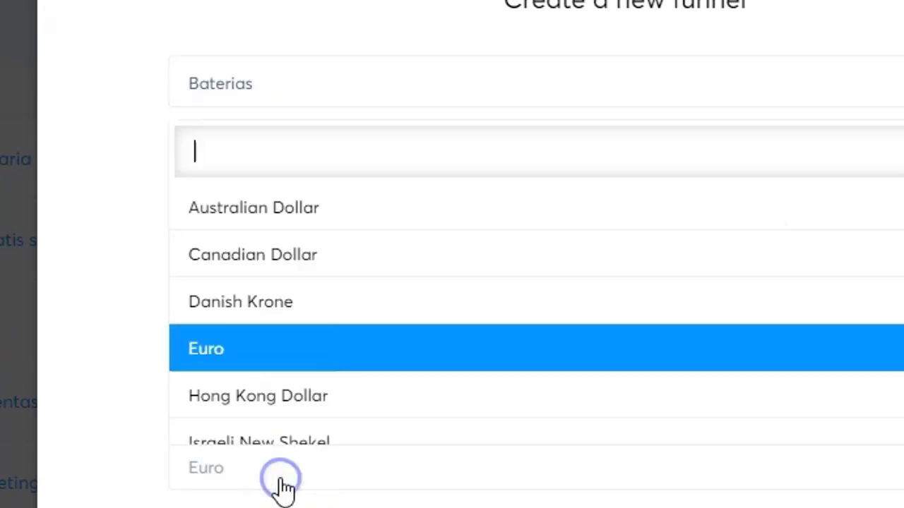
scroll(332, 346, down, 3)
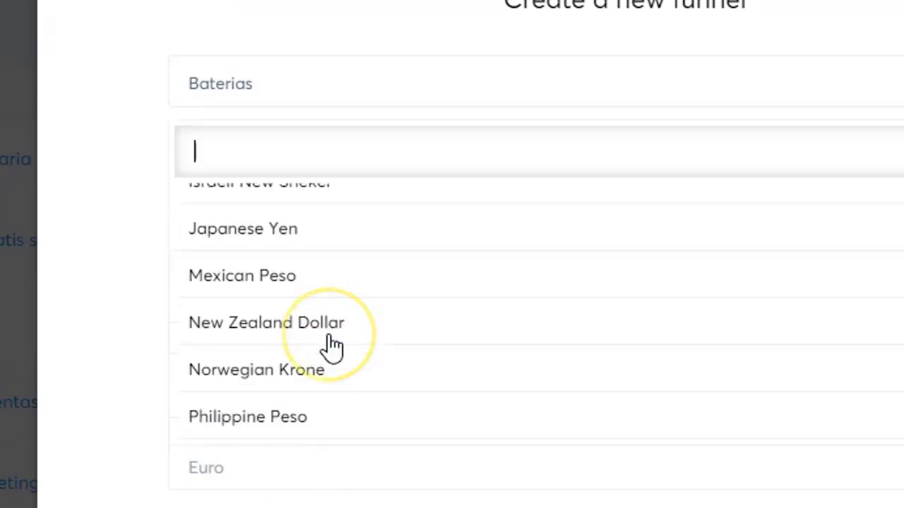
click(339, 283)
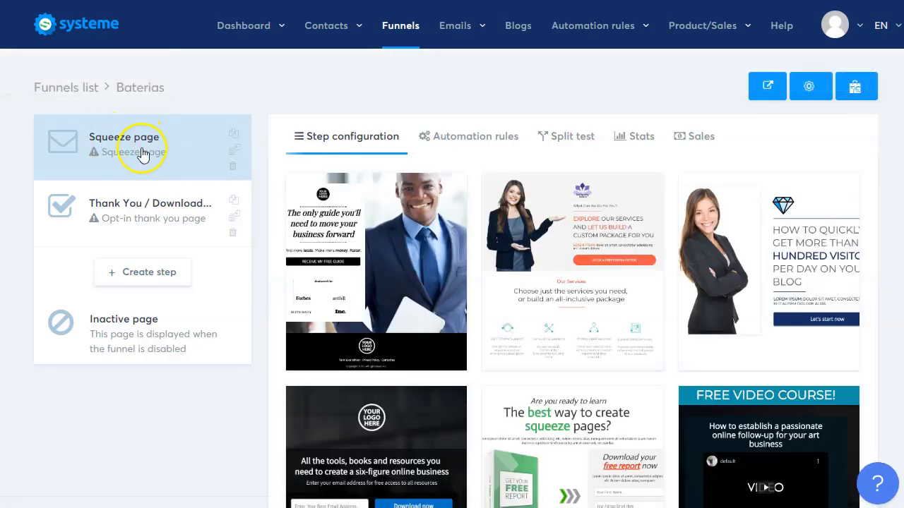
Step: Check the thank-you step, then return to the squeeze page step and browse its templates
click(167, 224)
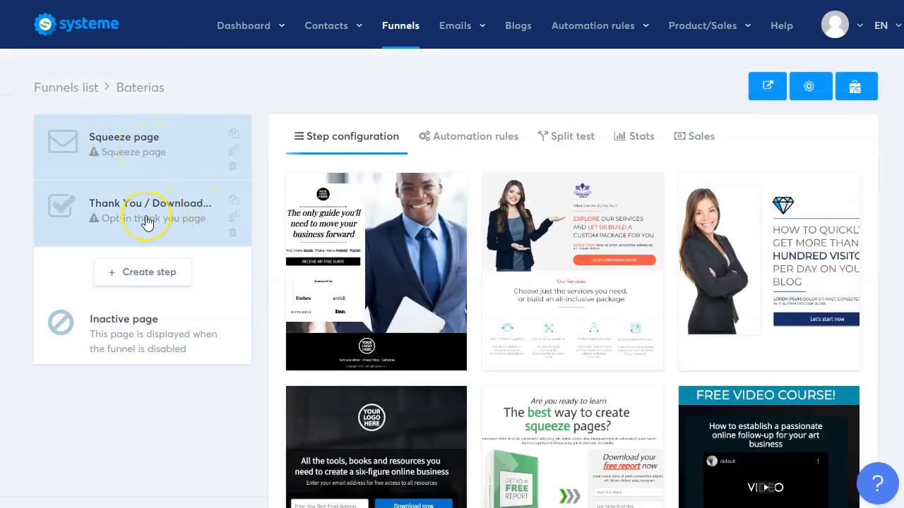
click(153, 167)
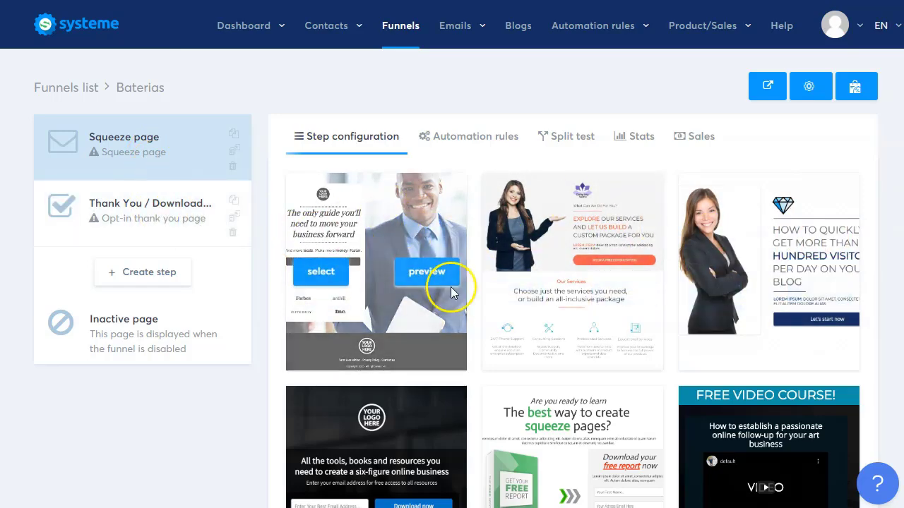
scroll(494, 258, down, 2)
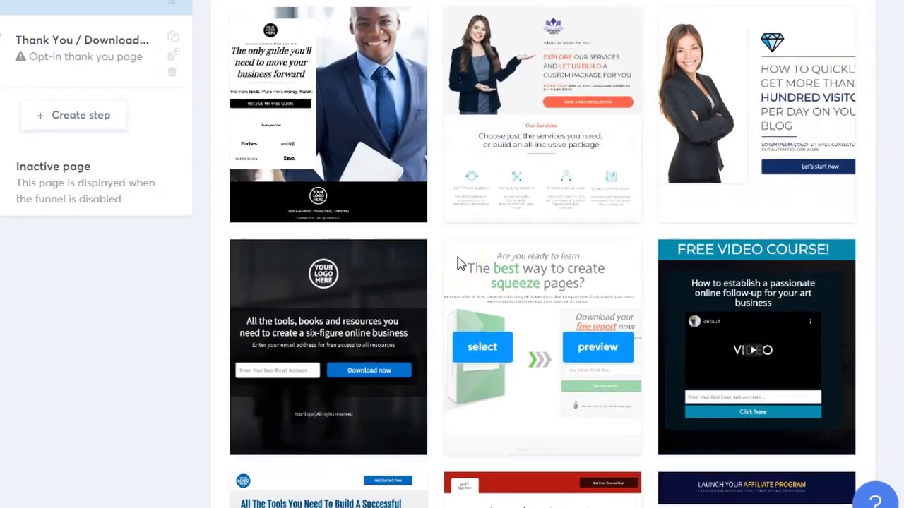
scroll(458, 257, down, 2)
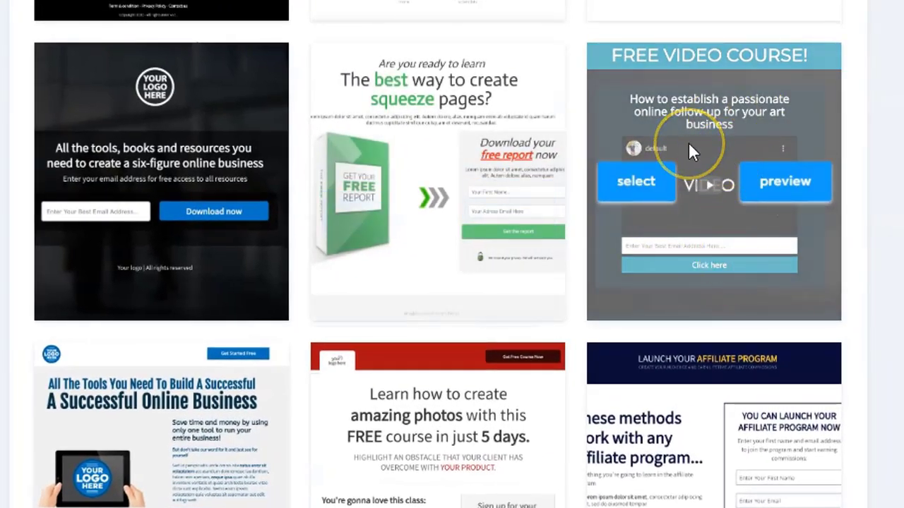
scroll(690, 152, down, 3)
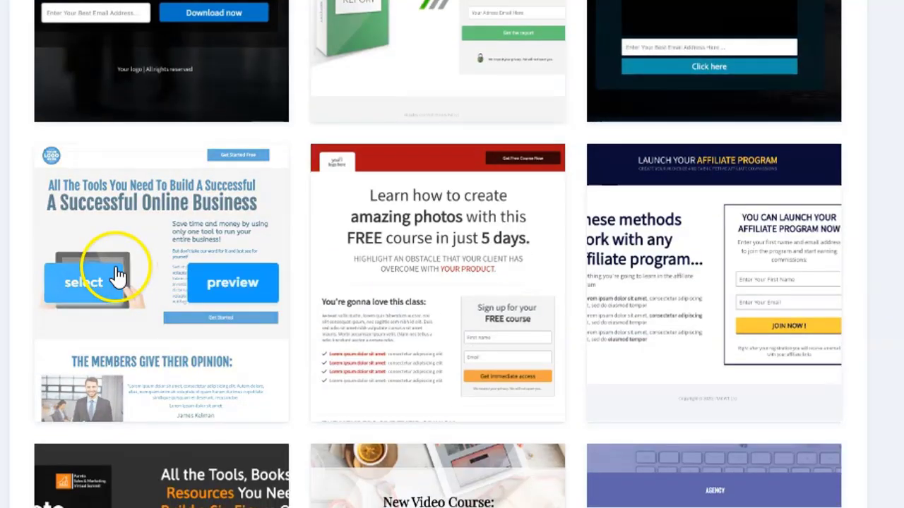
scroll(454, 293, down, 2)
scroll(456, 292, down, 2)
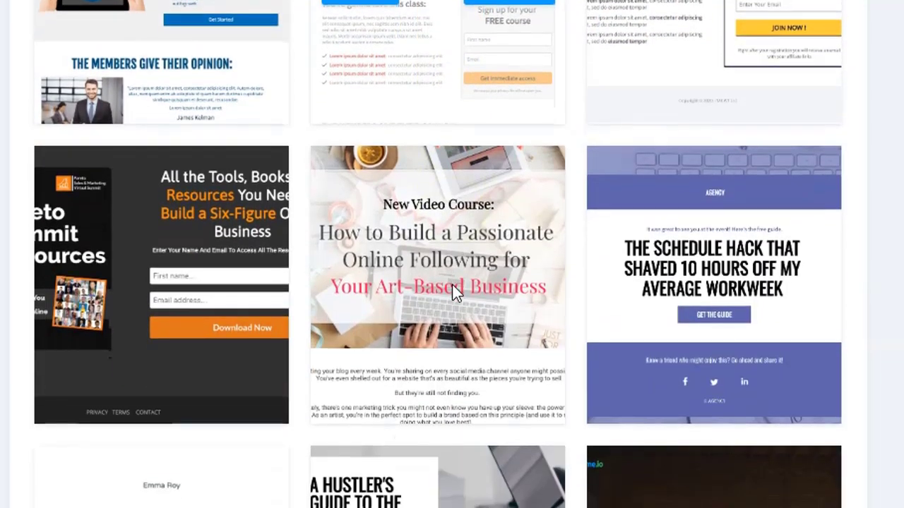
Step: Apply the FREE VIDEO COURSE template to the squeeze page
scroll(523, 268, up, 1)
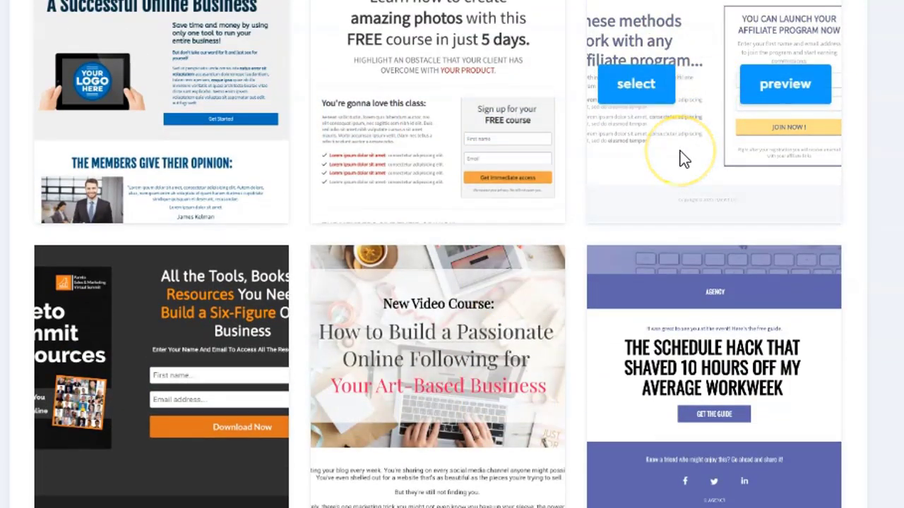
scroll(435, 292, down, 5)
scroll(422, 382, down, 10)
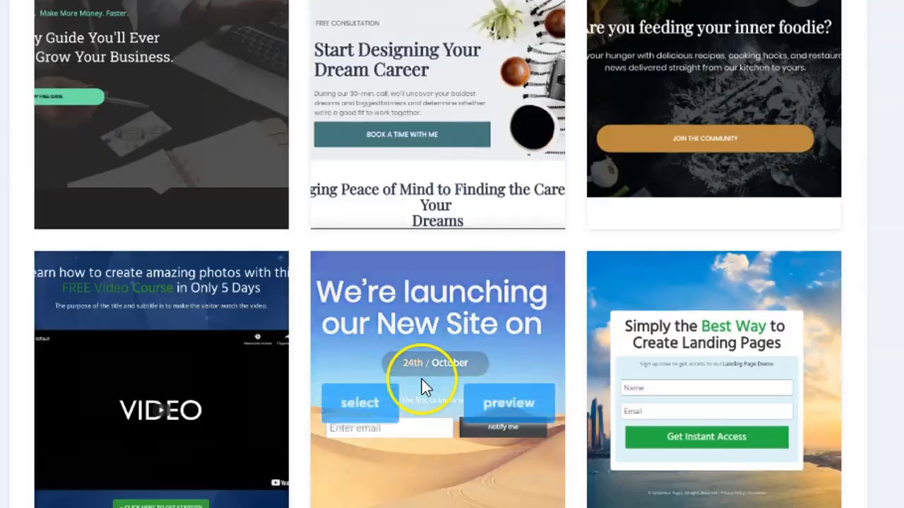
scroll(421, 381, down, 3)
scroll(420, 377, up, 5)
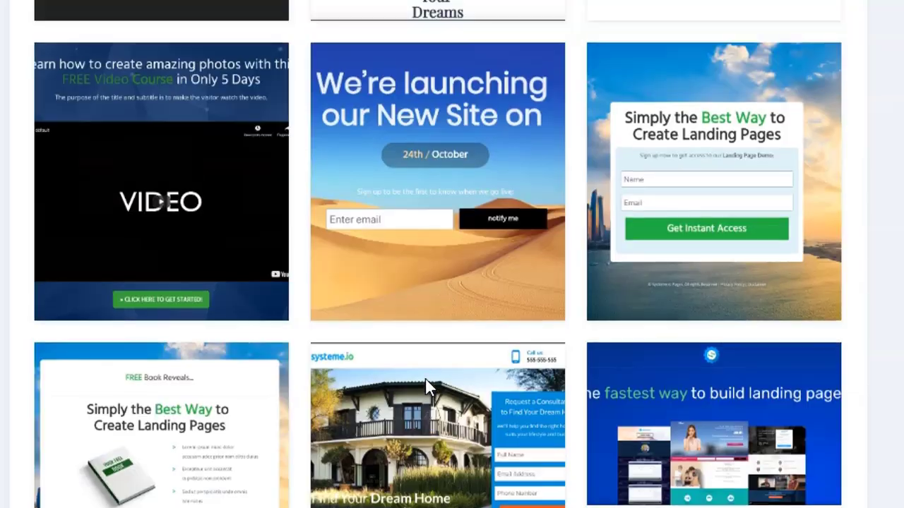
scroll(424, 380, up, 3)
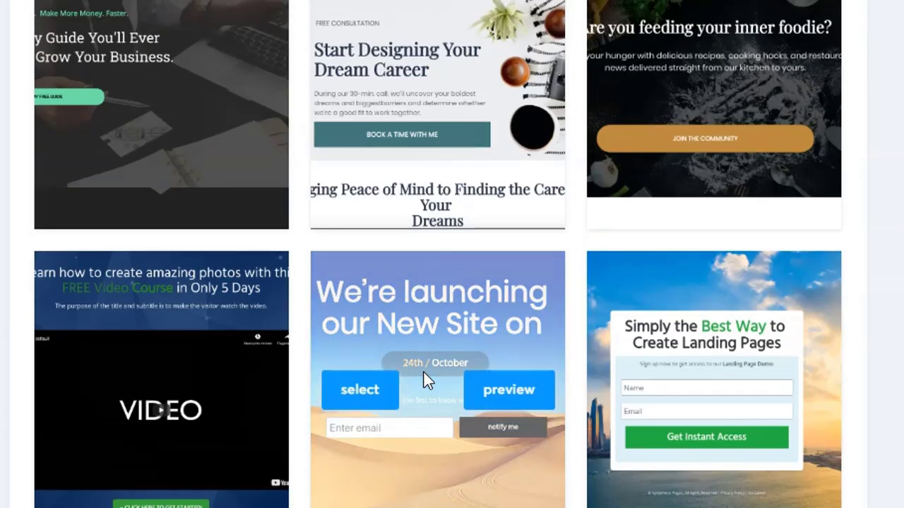
scroll(423, 374, up, 10)
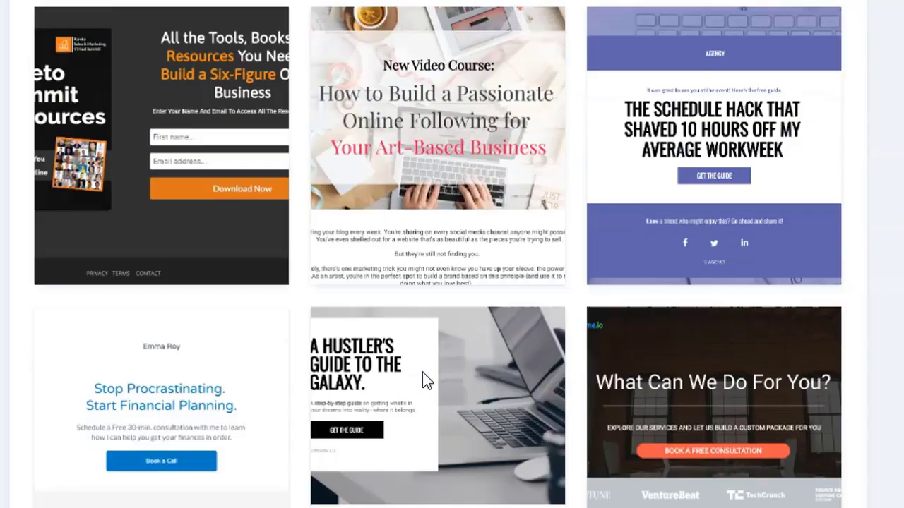
scroll(422, 374, up, 6)
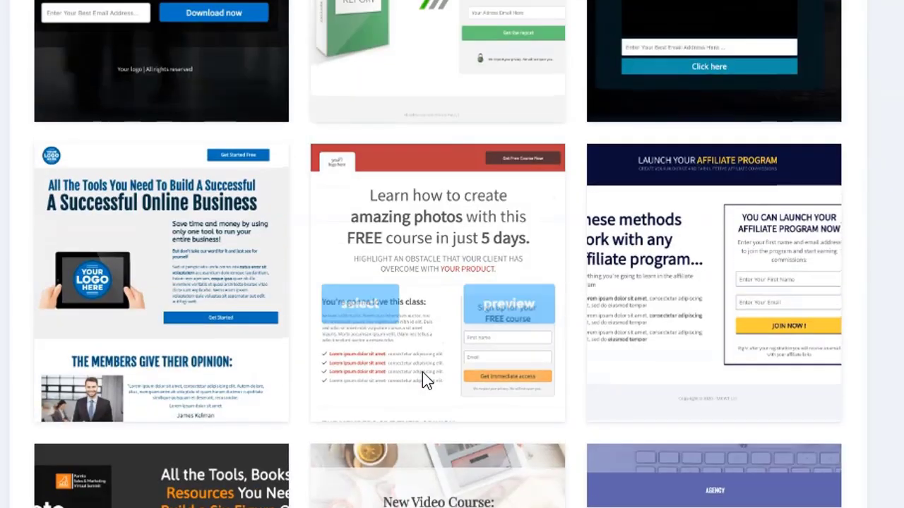
scroll(423, 373, up, 3)
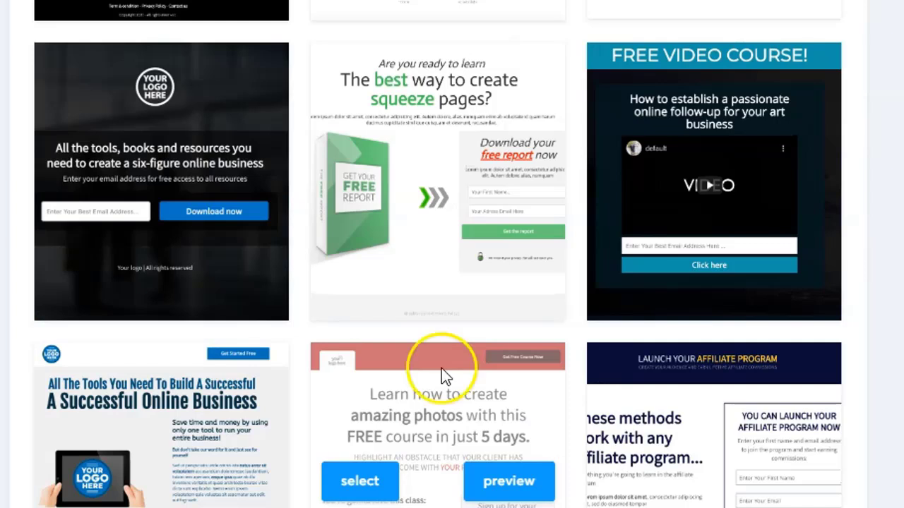
mouse_move(722, 154)
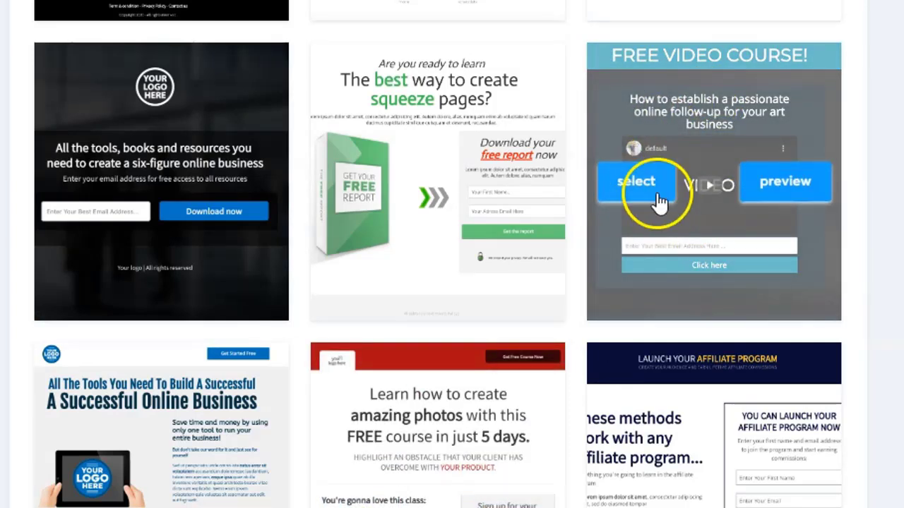
click(629, 182)
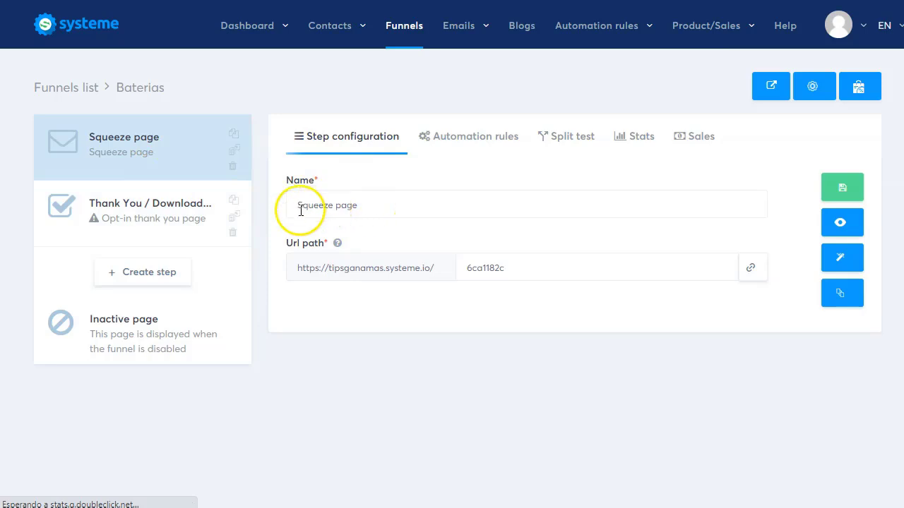
Step: Rename the step to Baterias Optin and open its top section in the page editor
drag(379, 207, 135, 231)
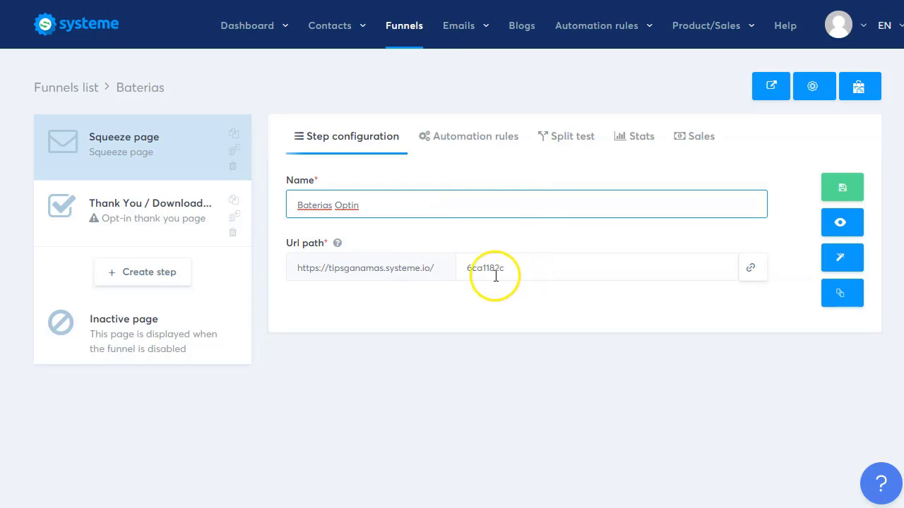
click(565, 224)
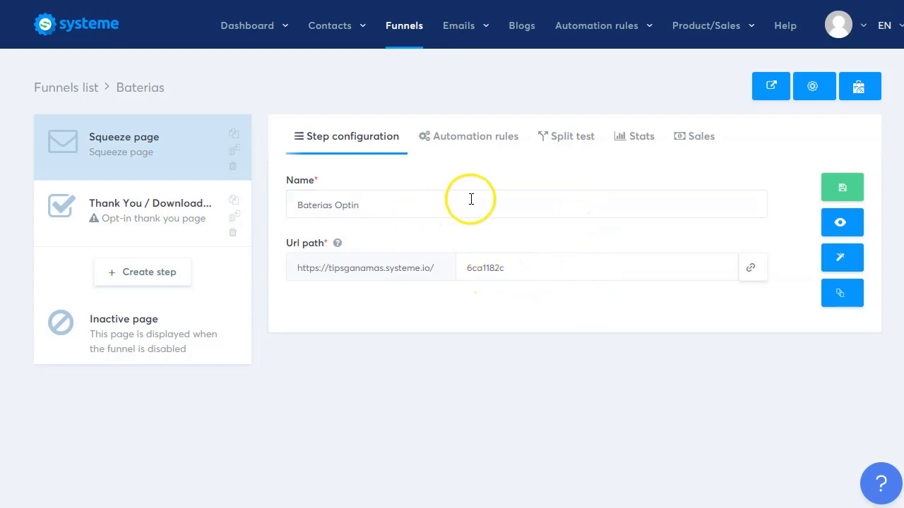
click(843, 258)
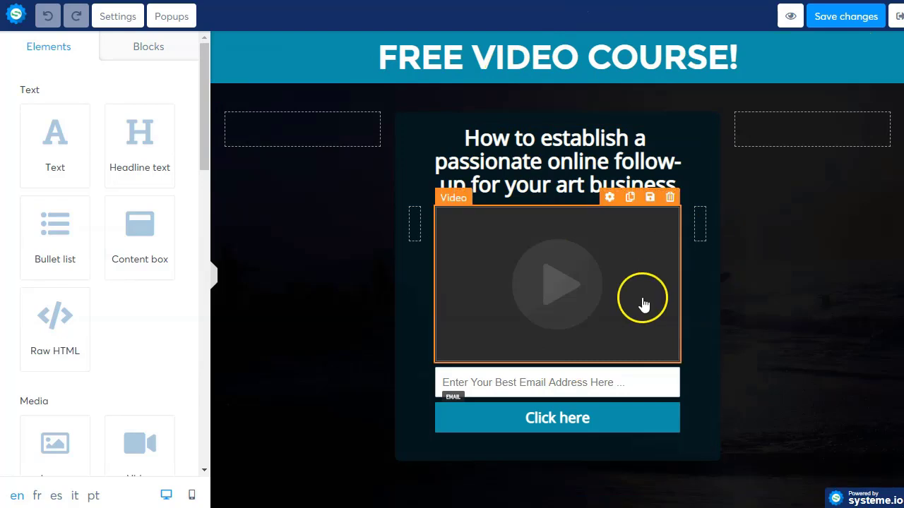
click(232, 66)
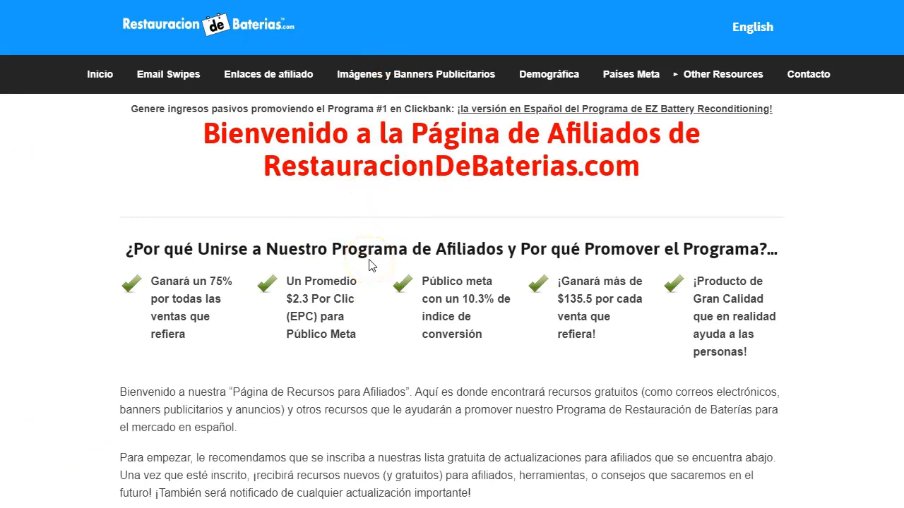
Step: Jump to the 'Detalles sobre cada página' section via the Other Resources menu
scroll(339, 279, down, 6)
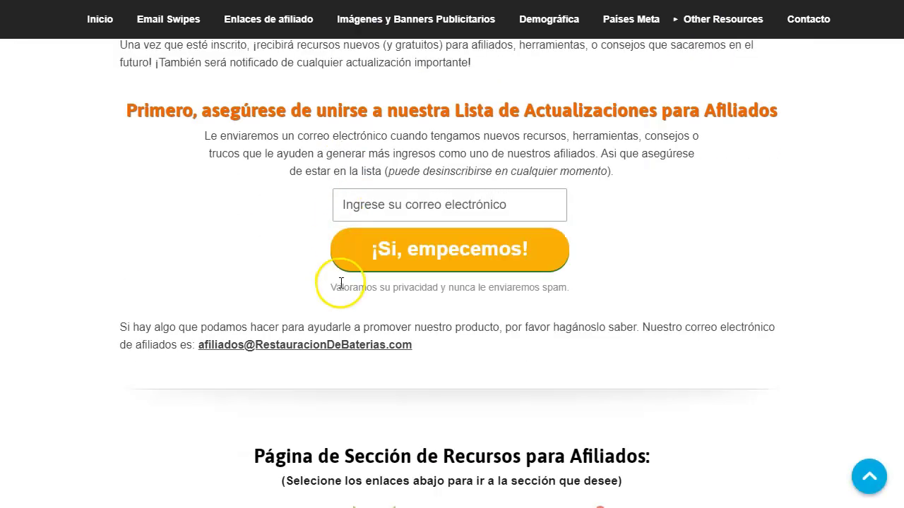
scroll(341, 283, up, 3)
scroll(341, 283, up, 5)
mouse_move(738, 74)
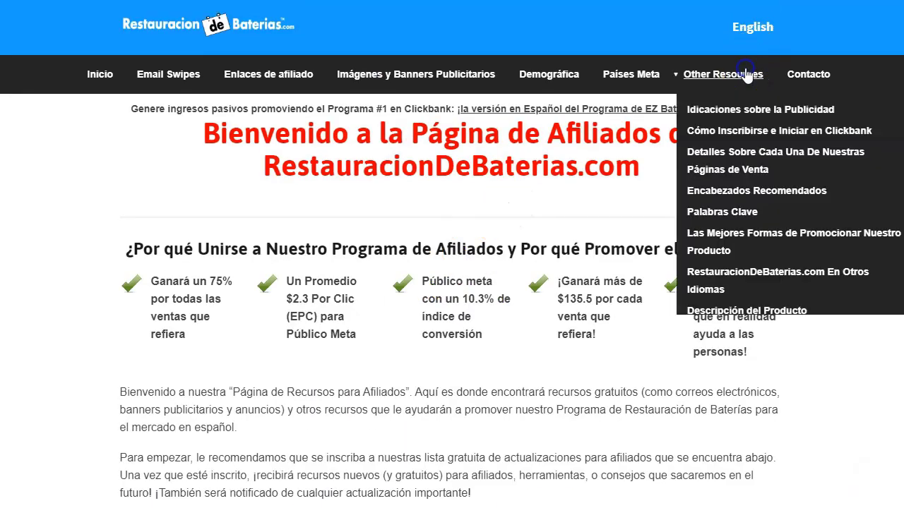
click(736, 169)
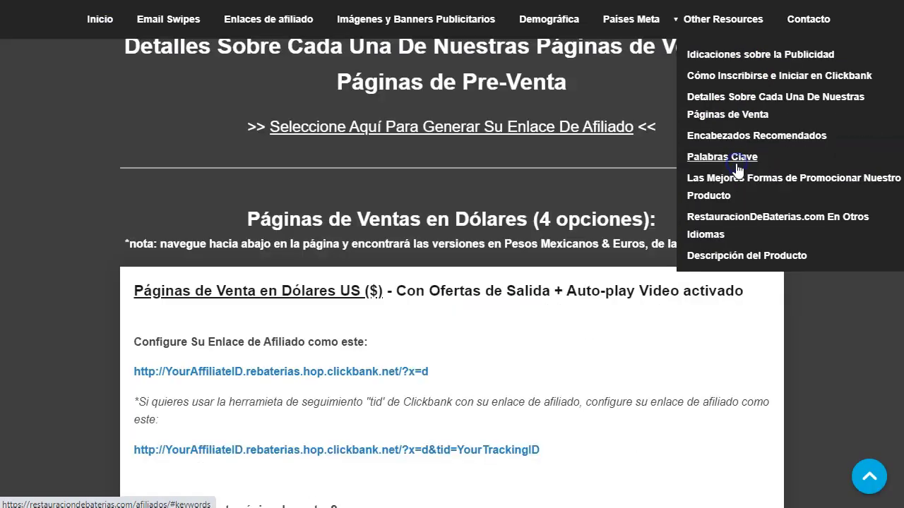
scroll(365, 285, down, 2)
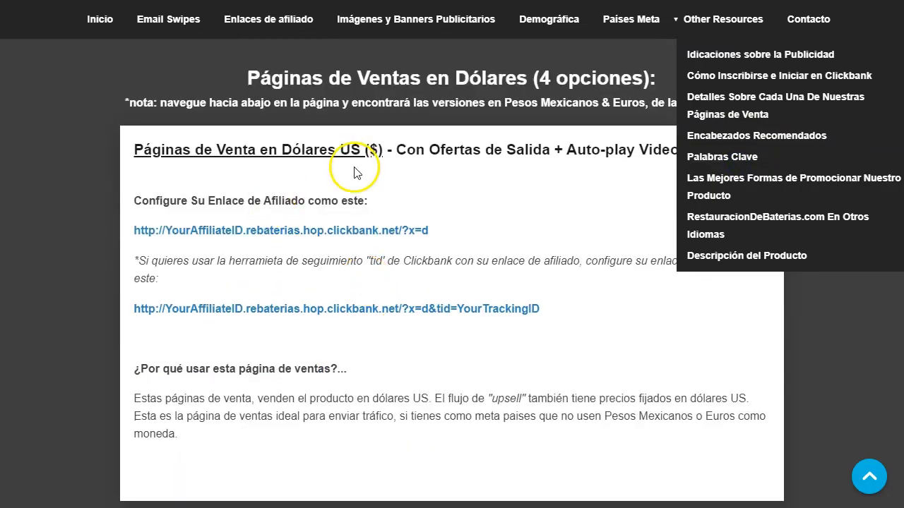
scroll(355, 172, down, 10)
scroll(310, 184, down, 5)
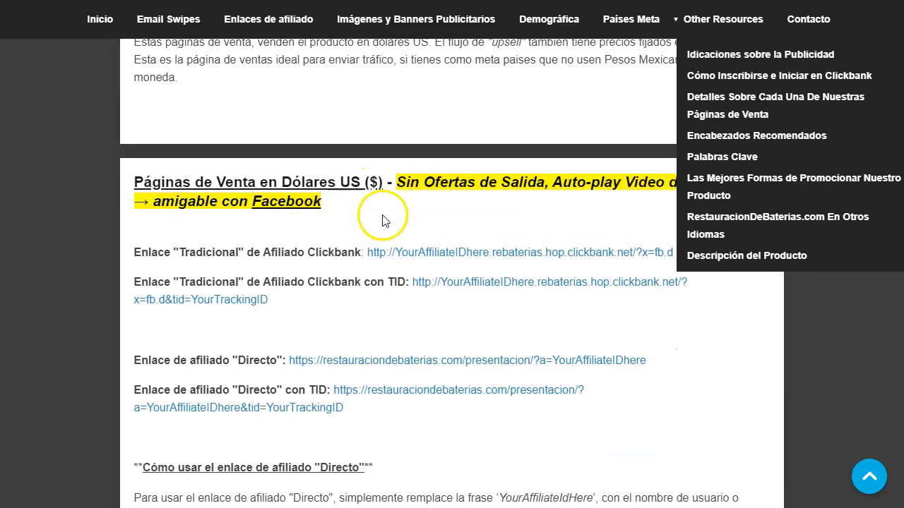
scroll(332, 273, down, 5)
scroll(332, 272, down, 5)
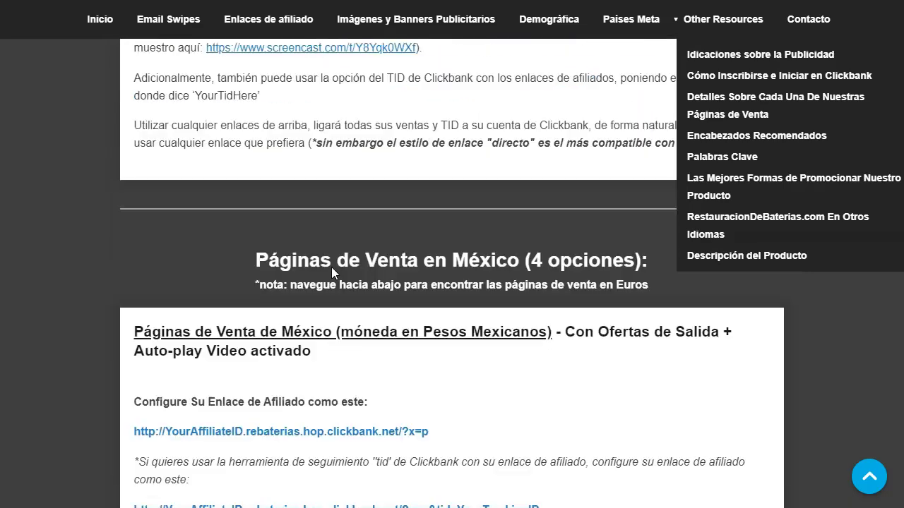
scroll(331, 267, down, 2)
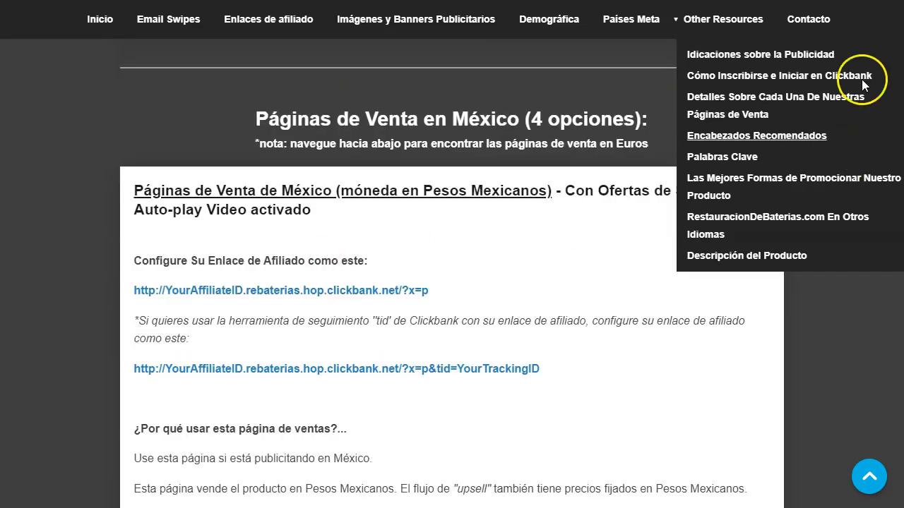
click(738, 21)
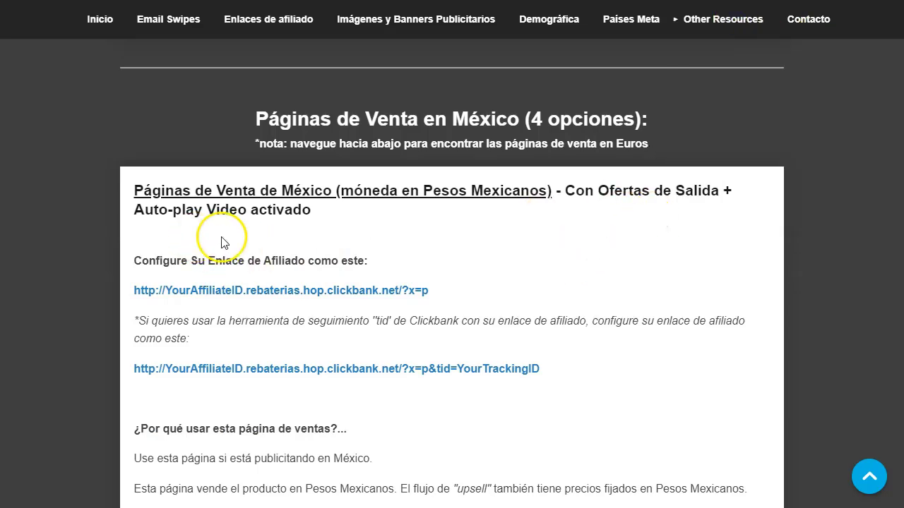
Step: Open the México Facebook Directo sales link in a new tab and switch to it
scroll(469, 254, down, 5)
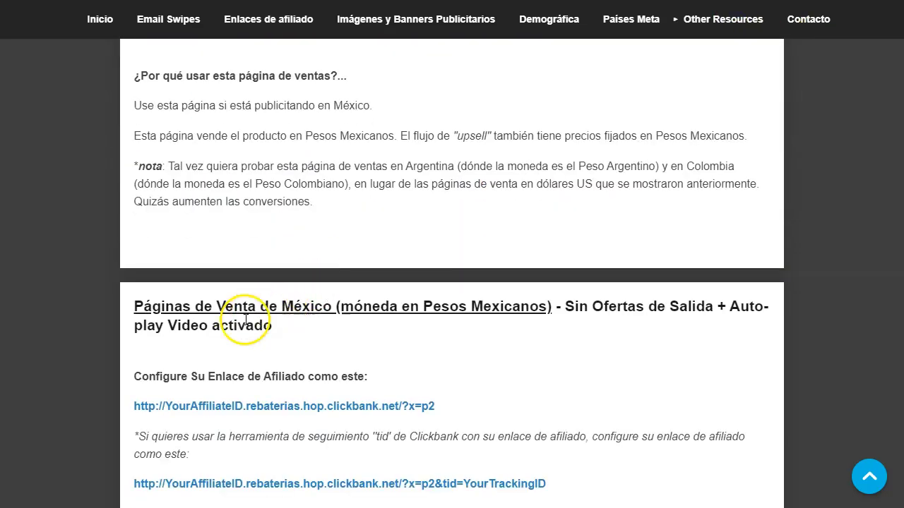
scroll(510, 344, down, 2)
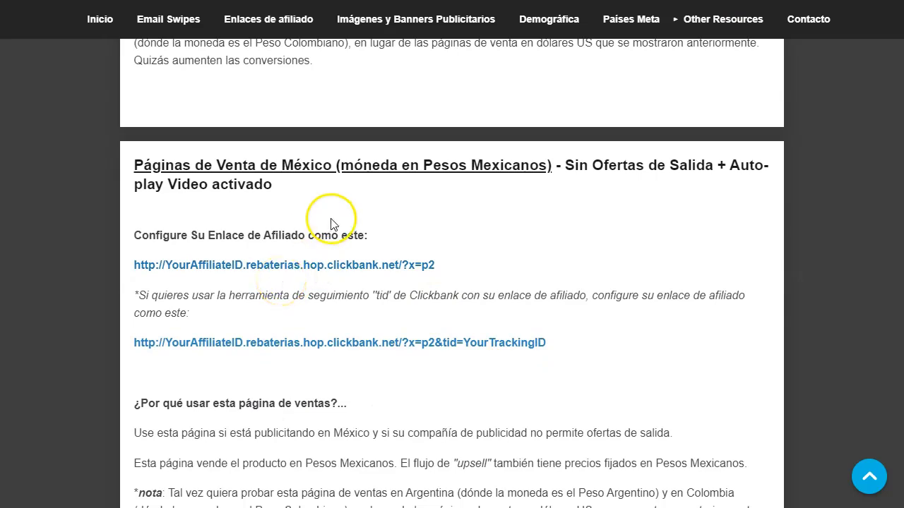
scroll(333, 225, down, 6)
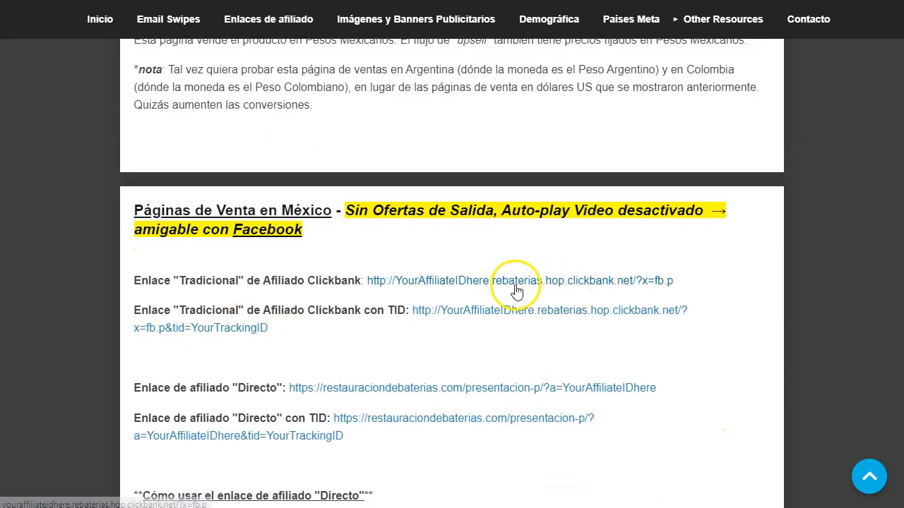
scroll(294, 252, down, 1)
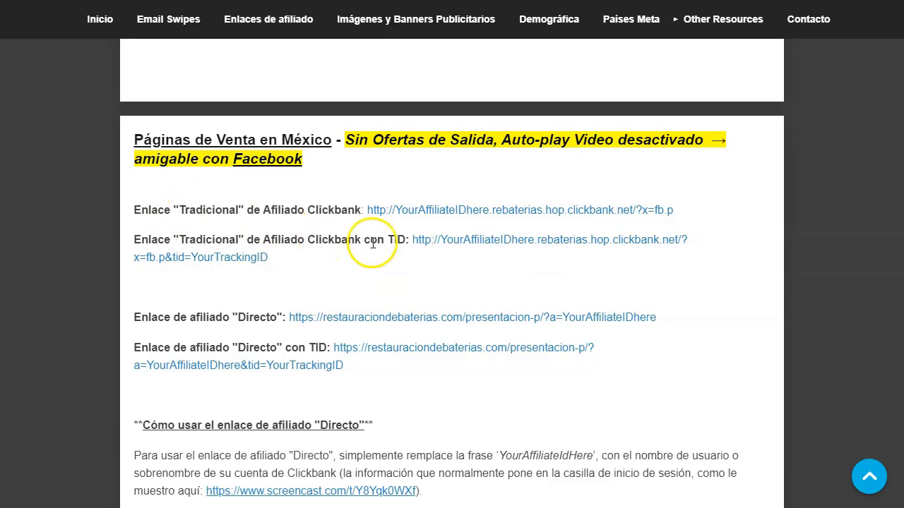
scroll(370, 281, down, 1)
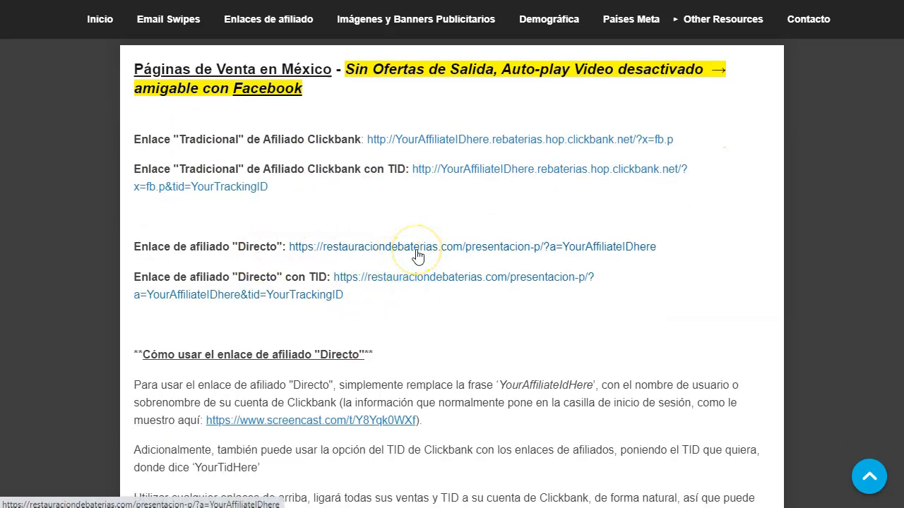
drag(666, 252, 565, 256)
click(675, 285)
right_click(402, 248)
click(533, 255)
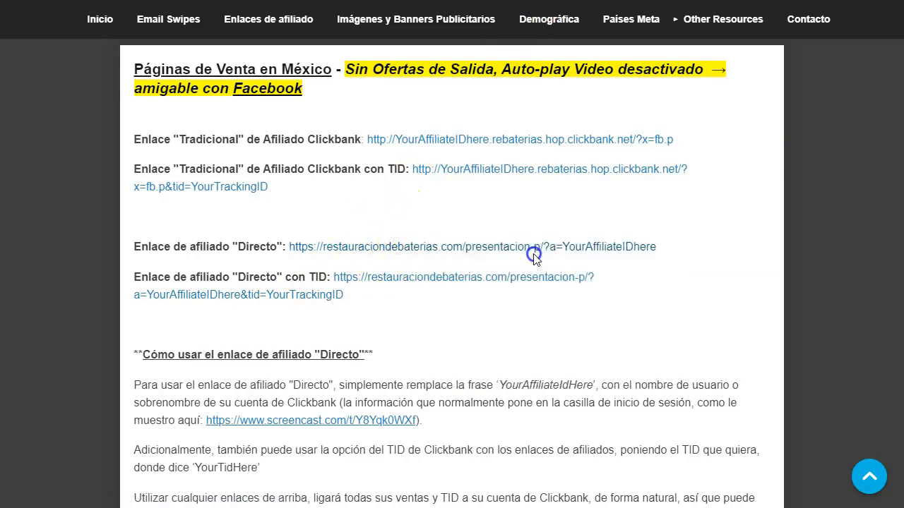
key(ctrl+Tab)
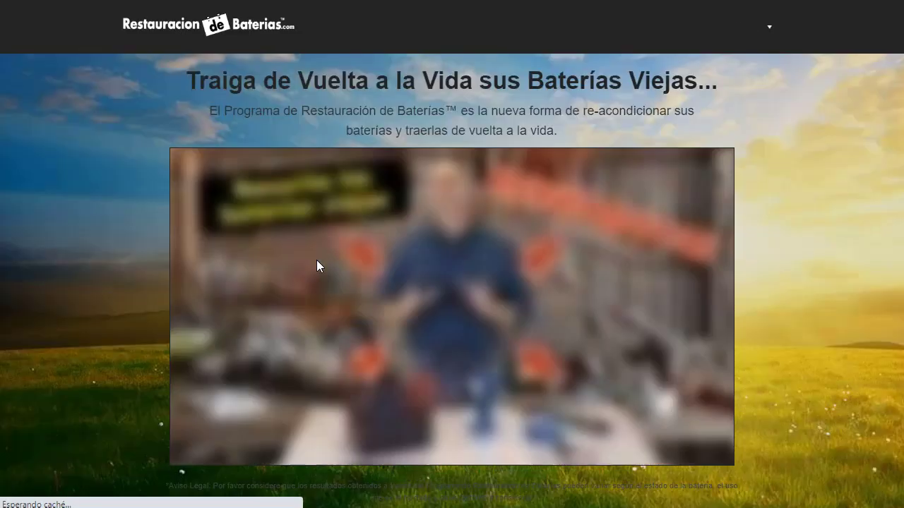
click(608, 50)
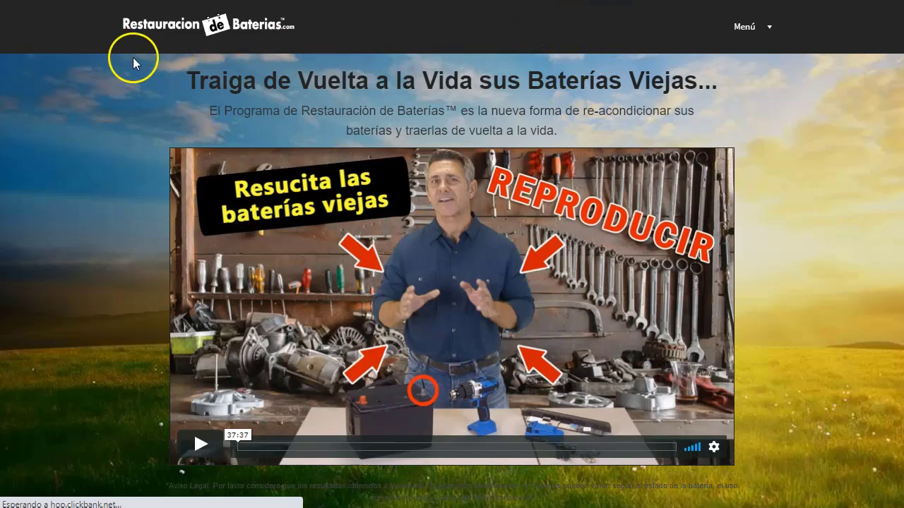
scroll(440, 166, down, 15)
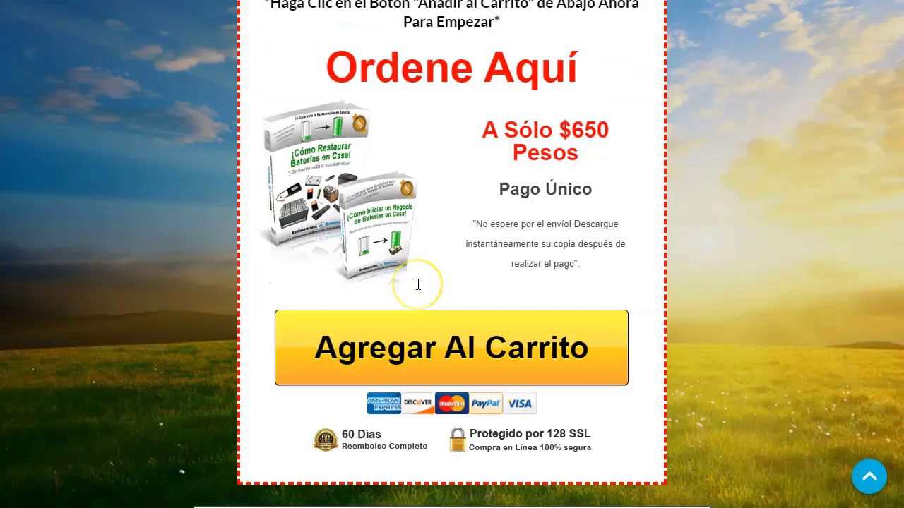
scroll(202, 304, down, 10)
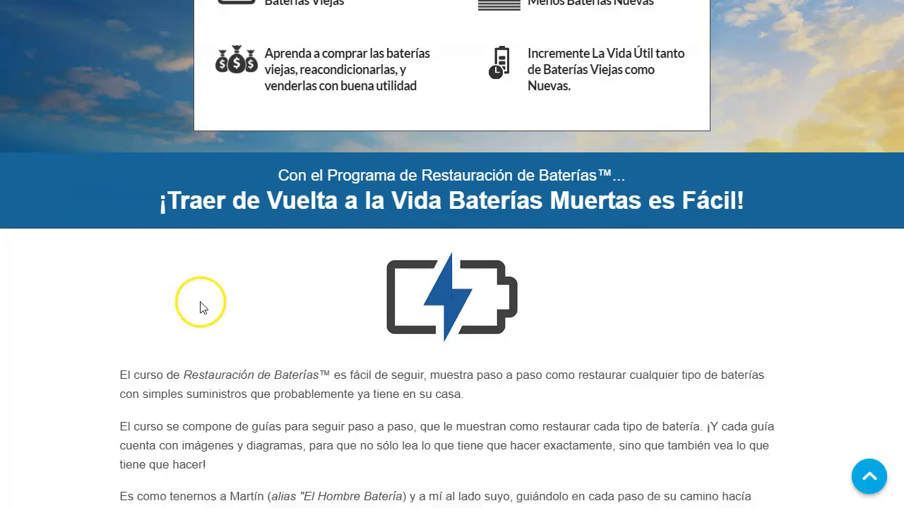
scroll(354, 279, down, 15)
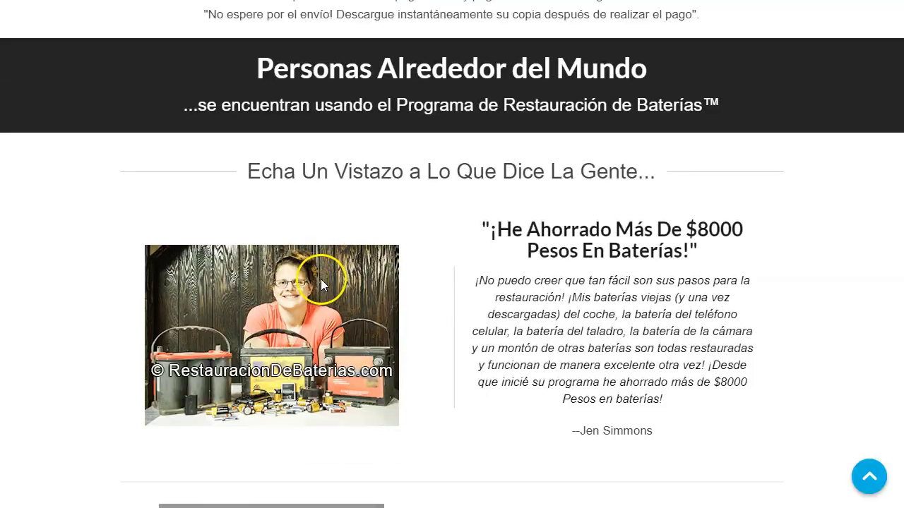
scroll(329, 305, down, 10)
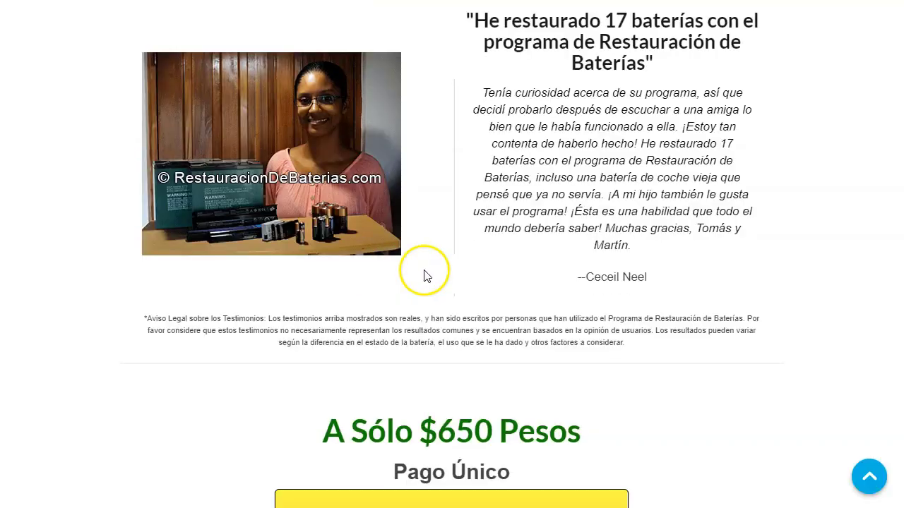
scroll(428, 272, down, 4)
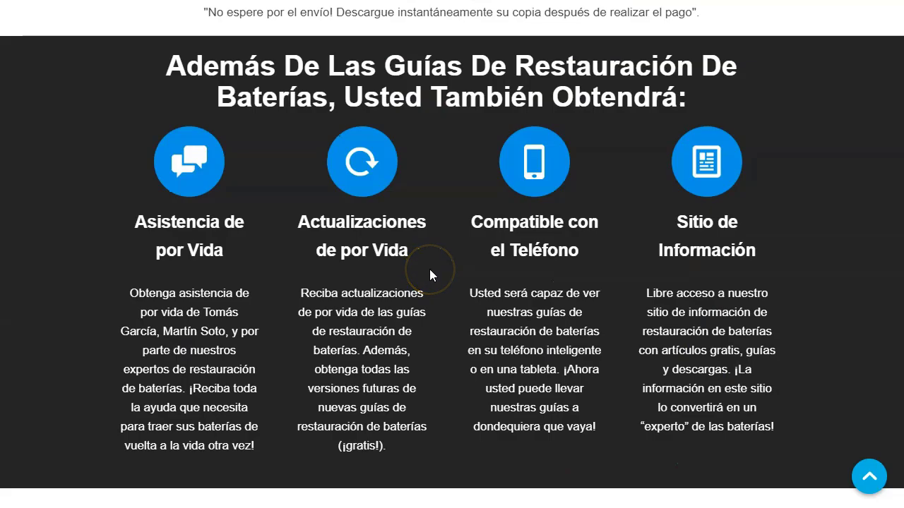
scroll(430, 274, down, 8)
scroll(429, 274, down, 20)
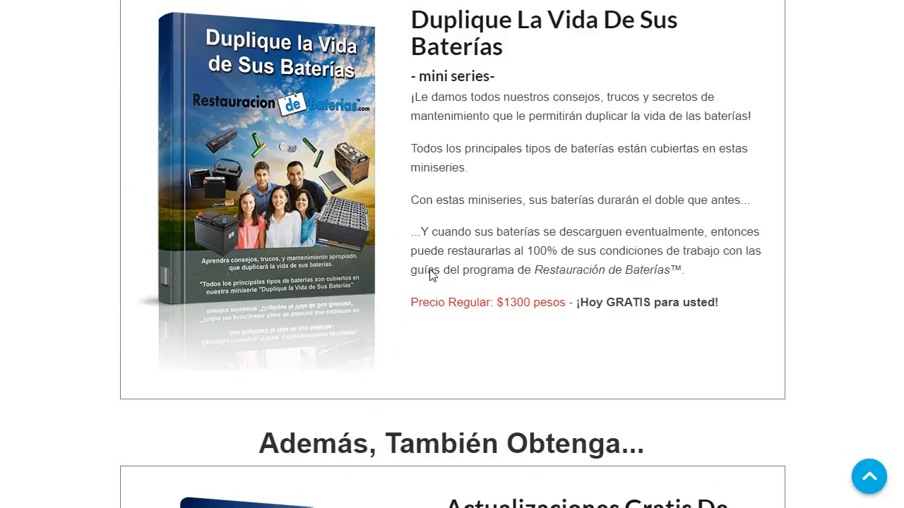
scroll(429, 272, down, 10)
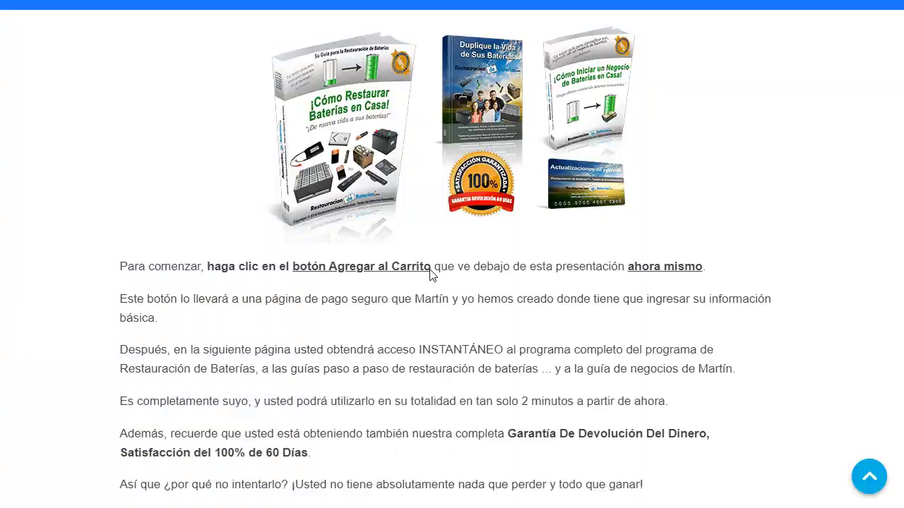
scroll(430, 272, up, 7)
scroll(431, 270, down, 7)
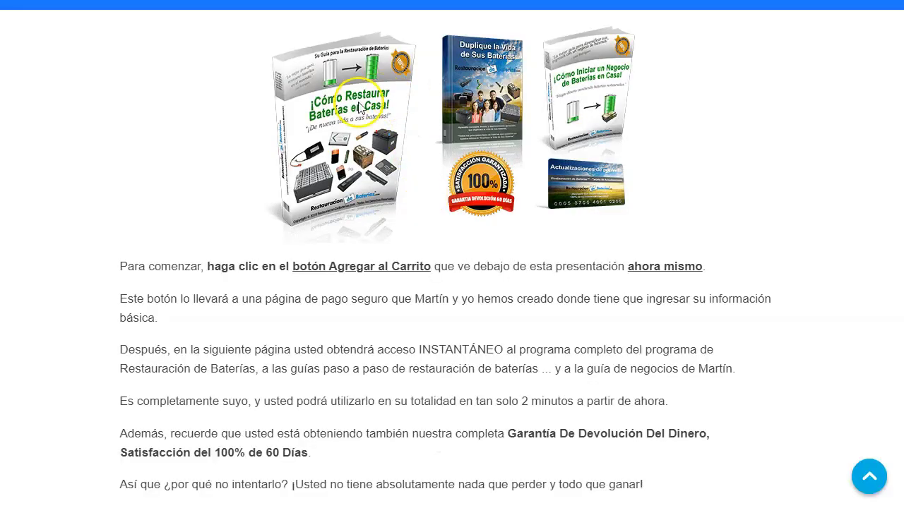
scroll(375, 346, down, 5)
scroll(233, 353, down, 5)
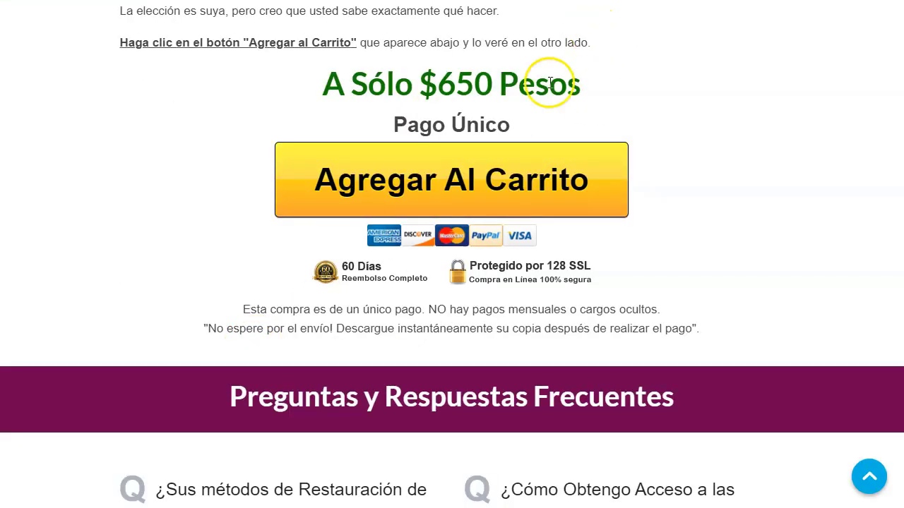
scroll(282, 353, down, 3)
scroll(314, 367, down, 15)
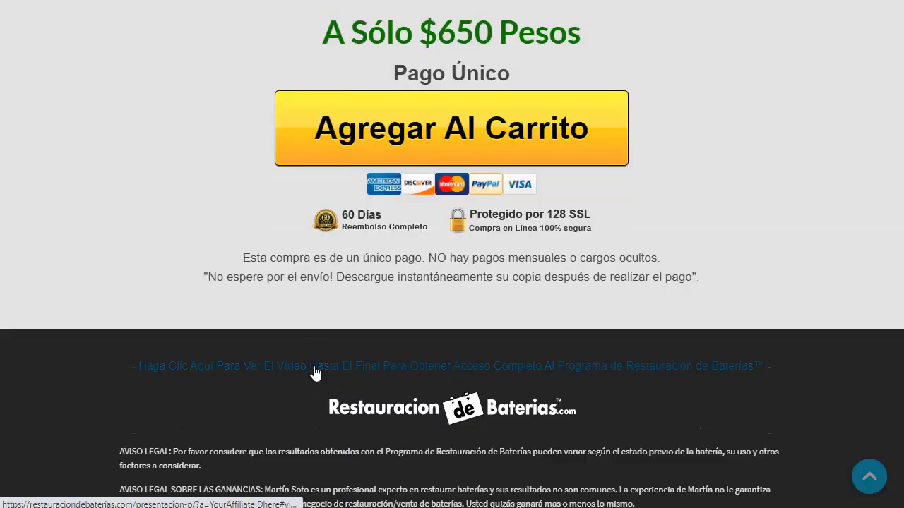
click(315, 367)
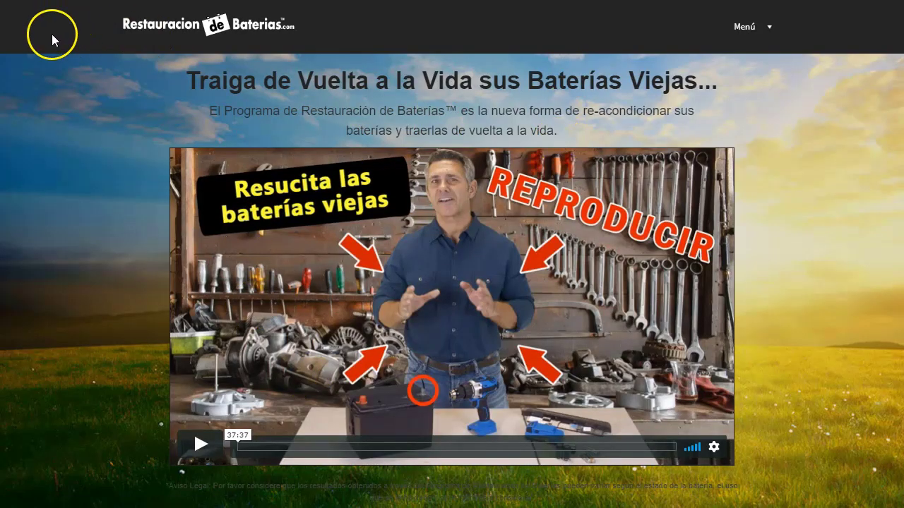
Step: Inspect the sales page's div.banner.include-nav at desktop width to read its #242424 background
right_click(408, 32)
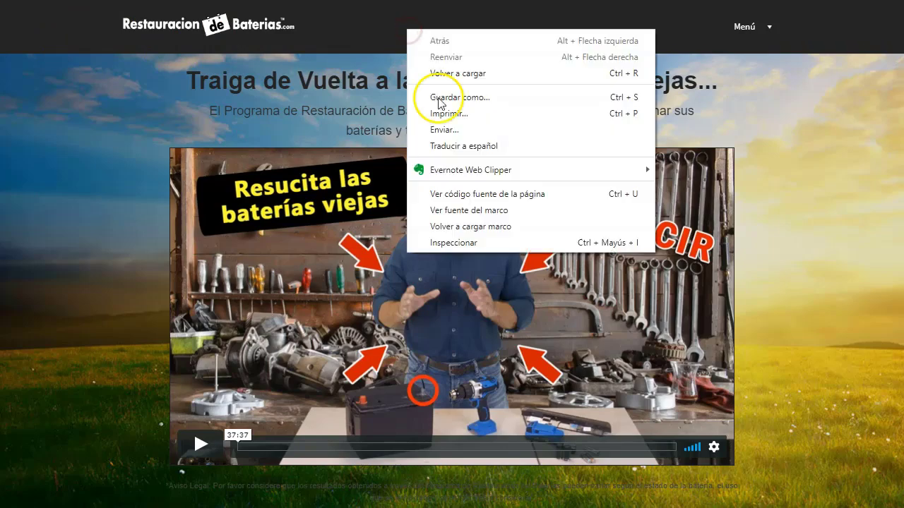
click(545, 248)
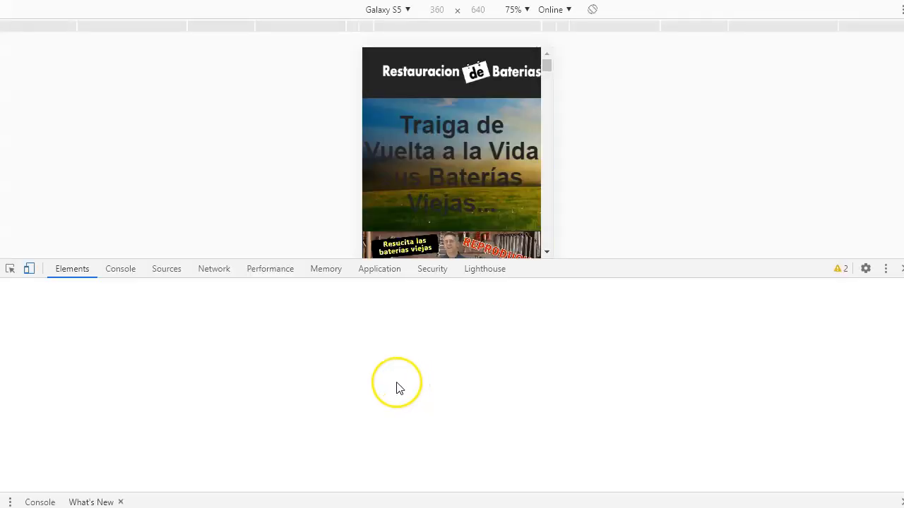
click(28, 269)
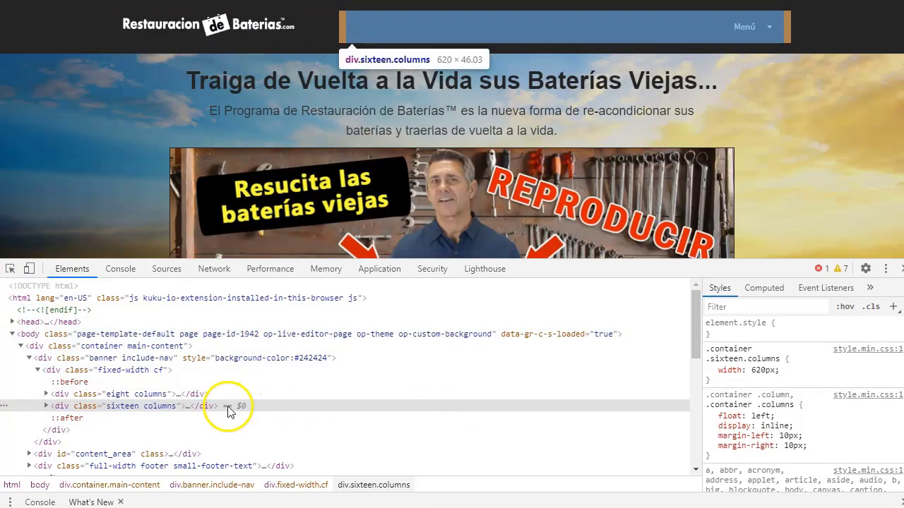
click(155, 394)
click(151, 371)
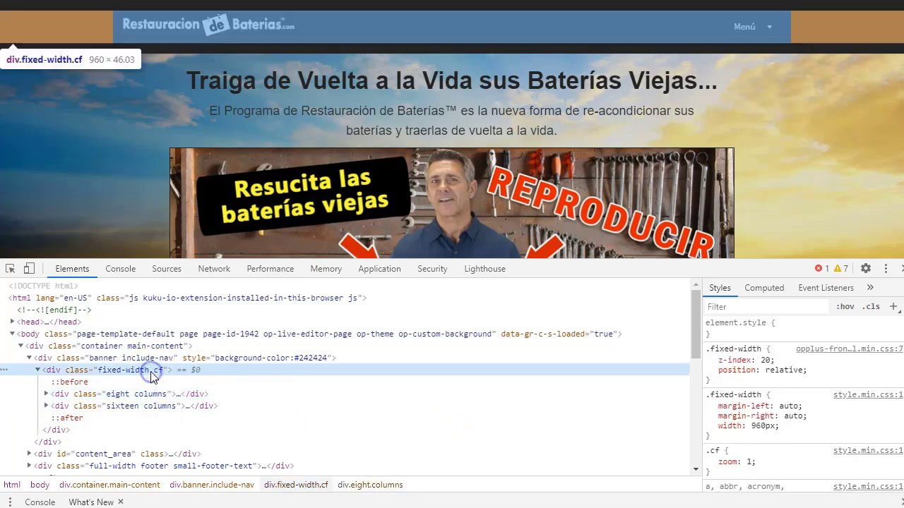
click(155, 359)
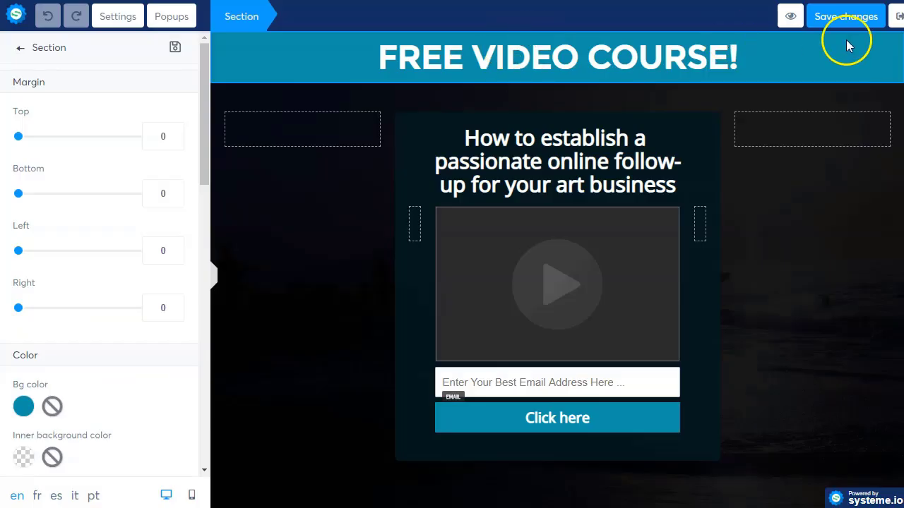
Step: Set the FREE VIDEO COURSE! banner section's background colour to #242424
click(816, 62)
click(227, 48)
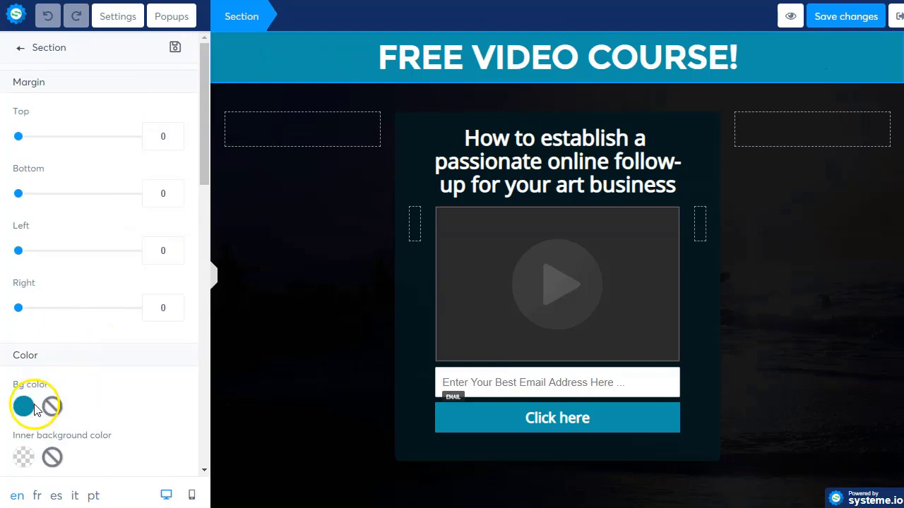
scroll(21, 409, down, 2)
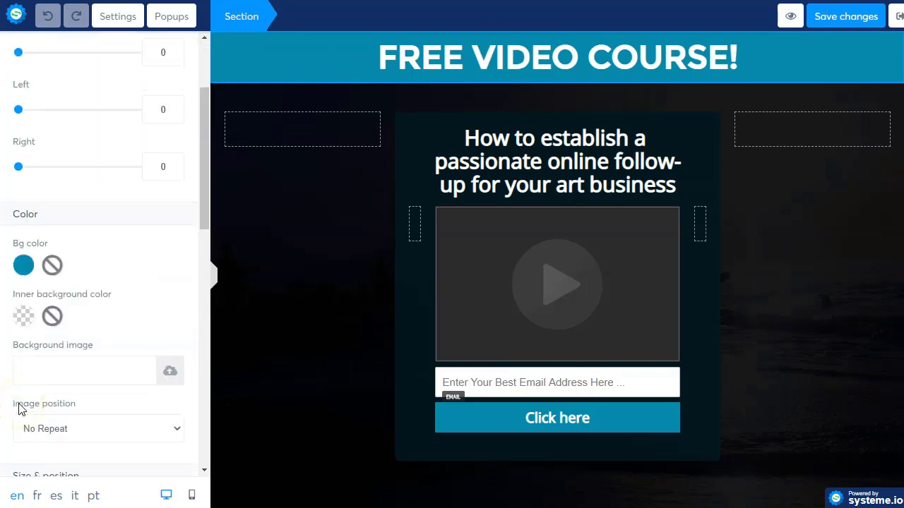
click(21, 264)
text(2)
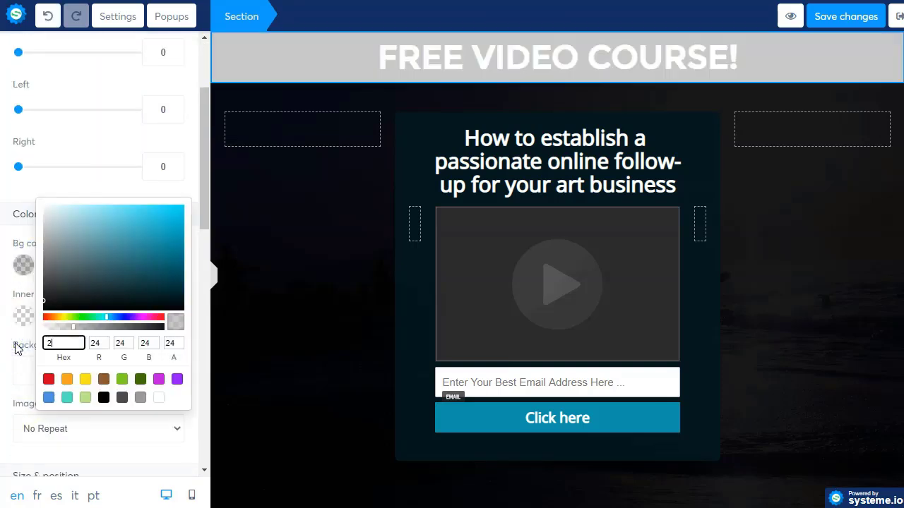
text(42424)
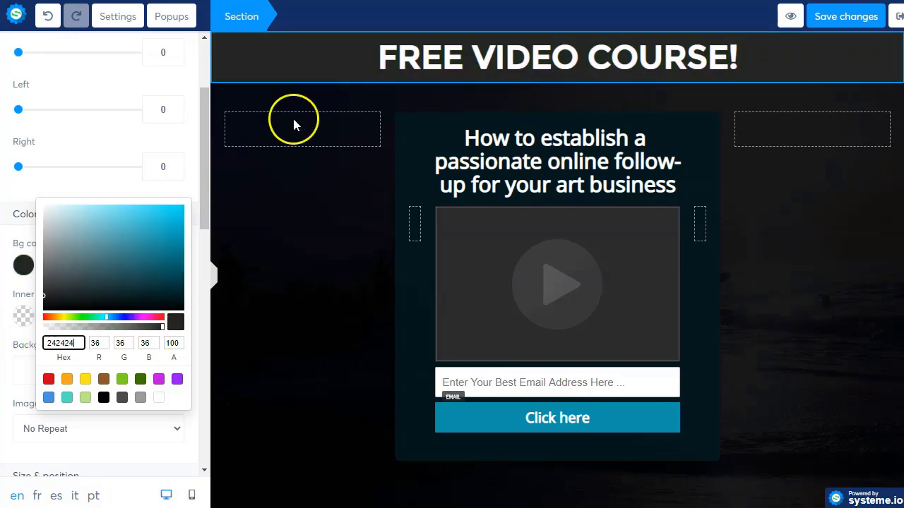
click(267, 189)
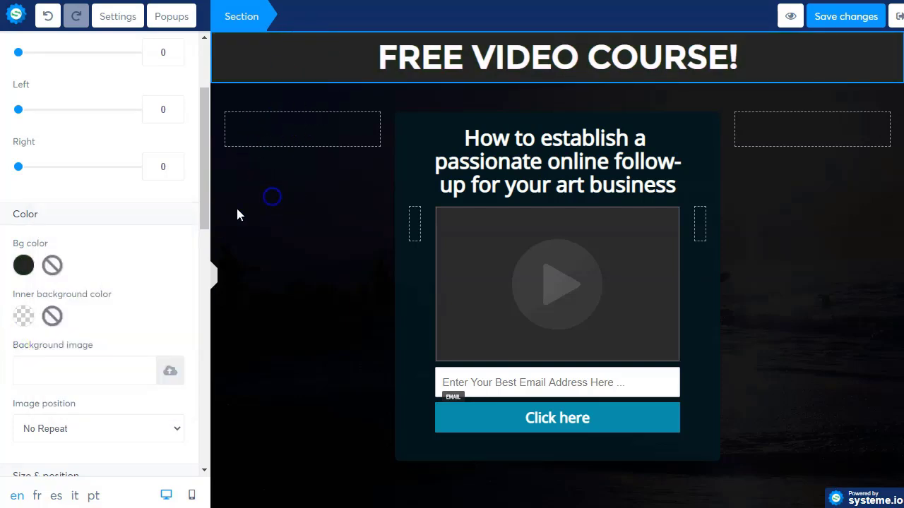
click(233, 94)
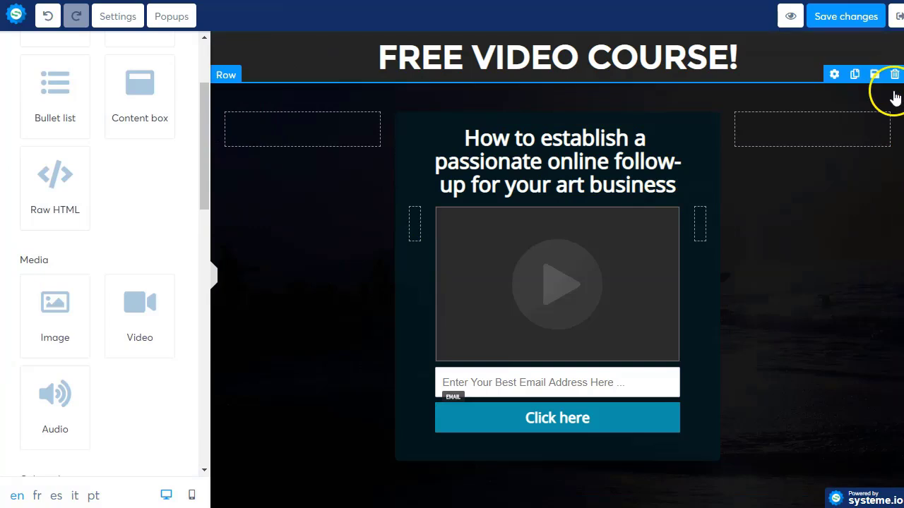
Step: Give the content row below the banner a white FFFFFF background
click(894, 97)
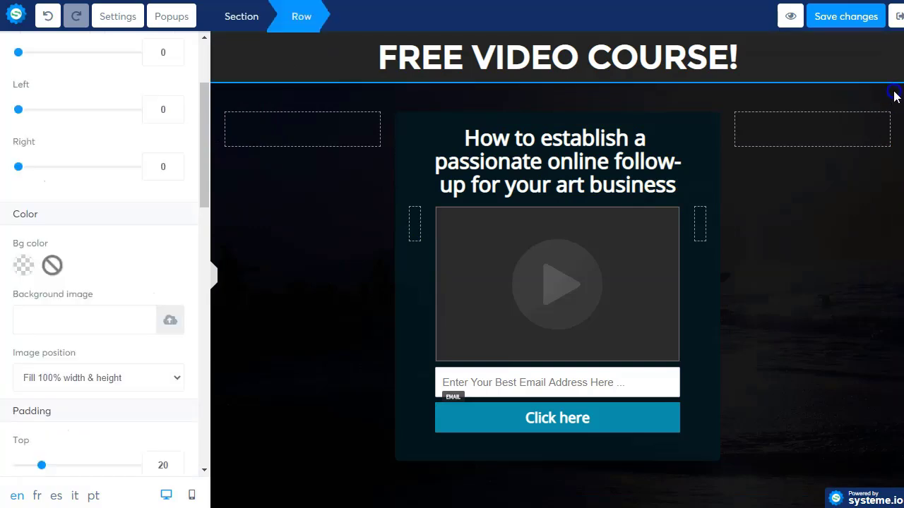
click(23, 265)
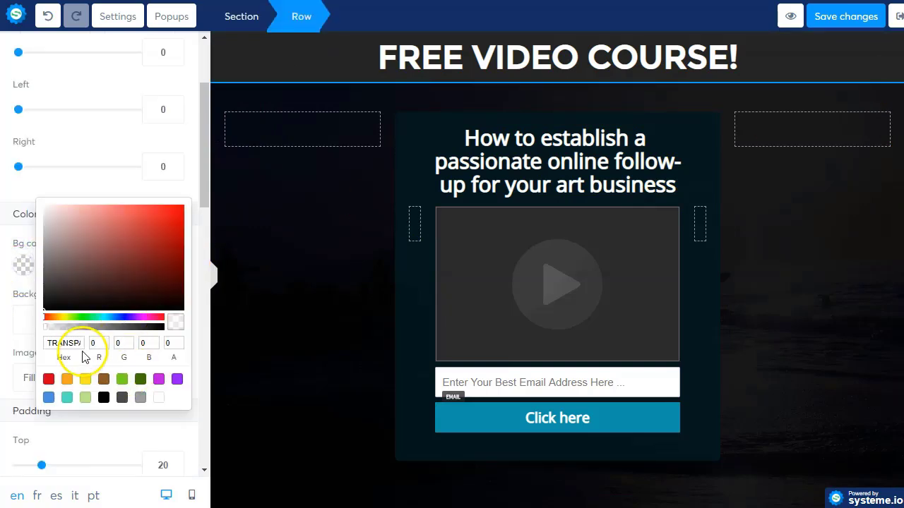
click(158, 401)
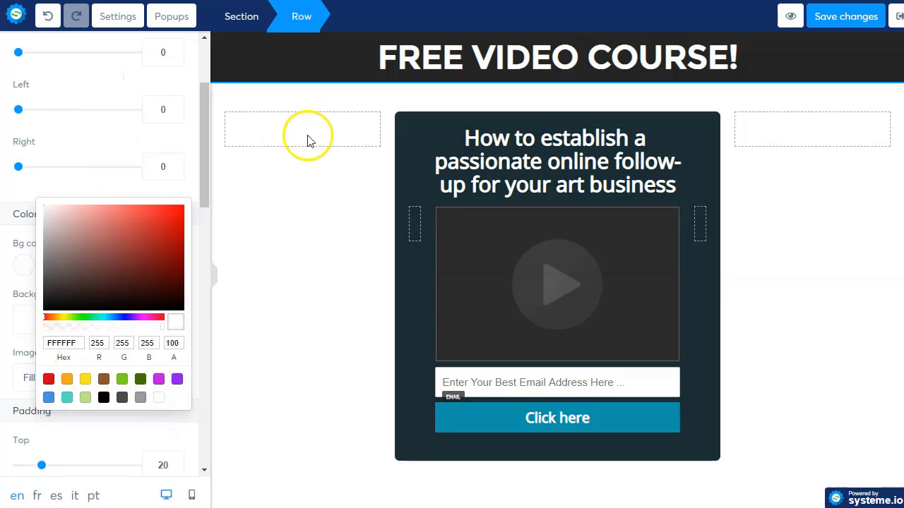
click(286, 209)
click(565, 60)
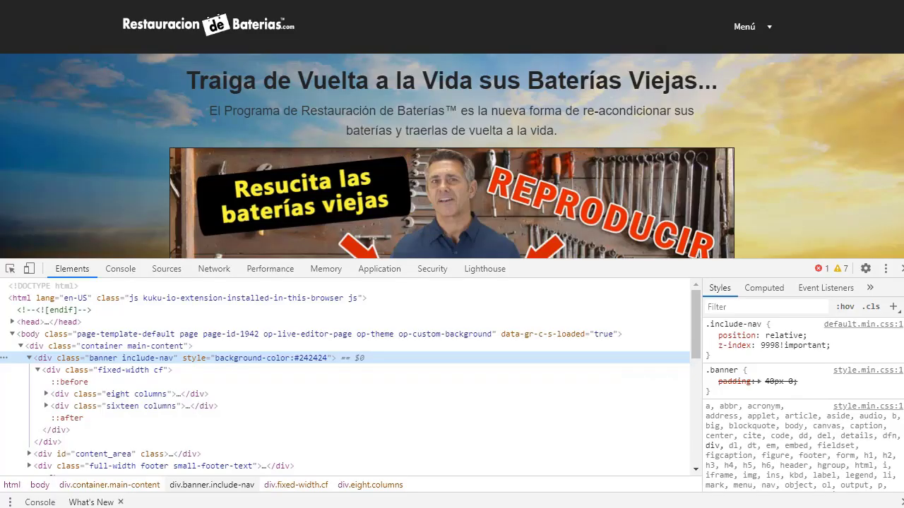
Step: Close DevTools and browse the 'Imágenes y Banners Publicitarios' banners and product covers
click(901, 268)
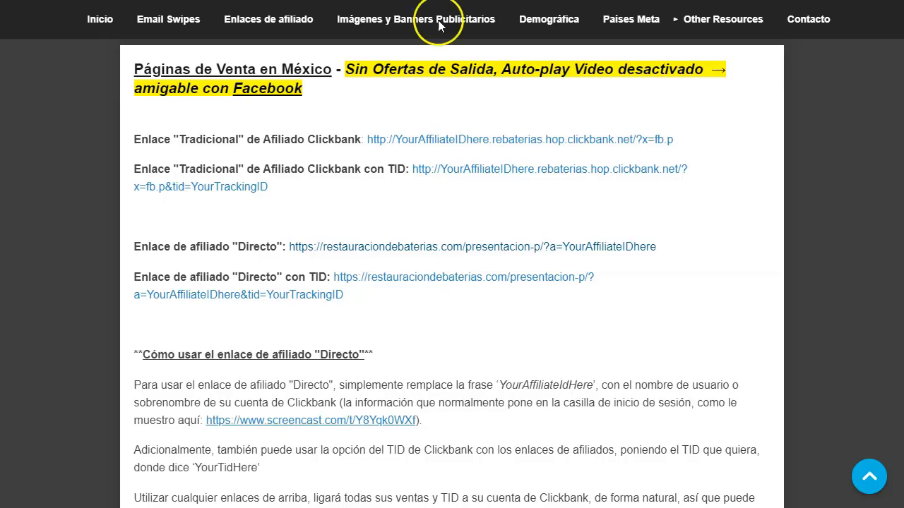
scroll(240, 212, down, 4)
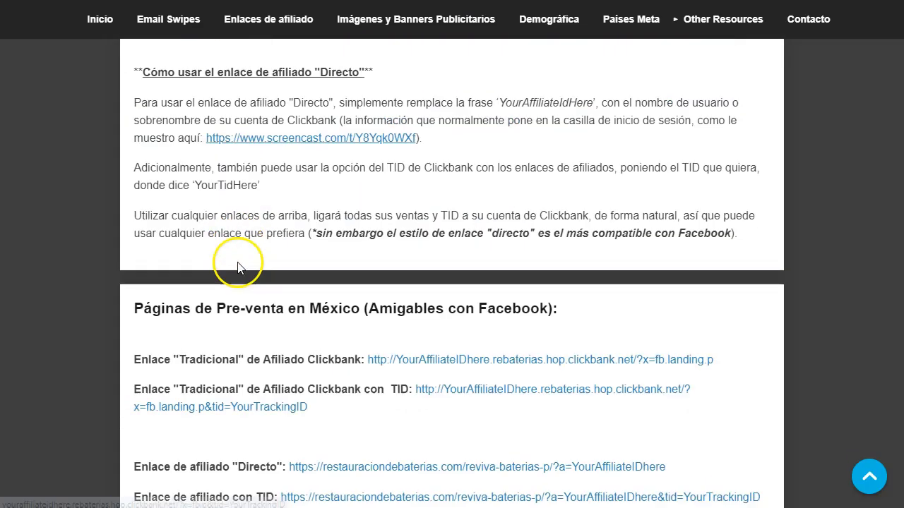
scroll(233, 240, up, 4)
scroll(232, 226, up, 4)
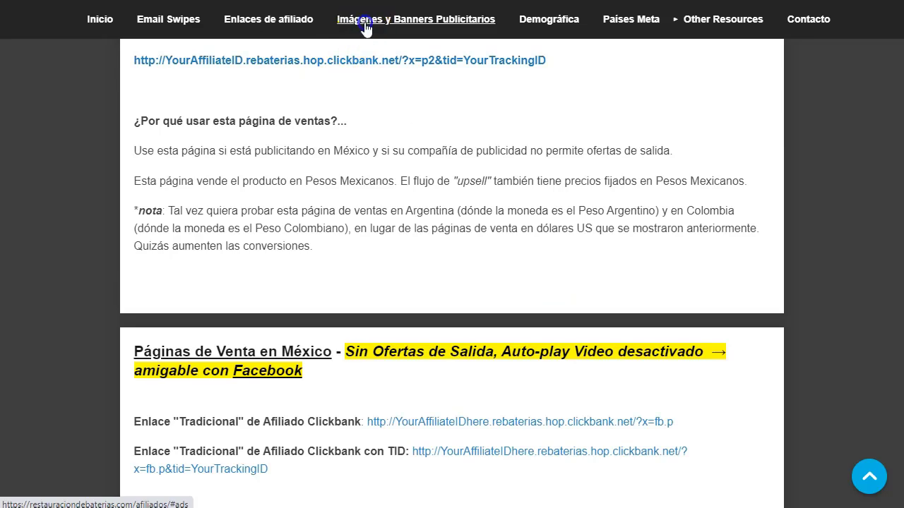
click(366, 29)
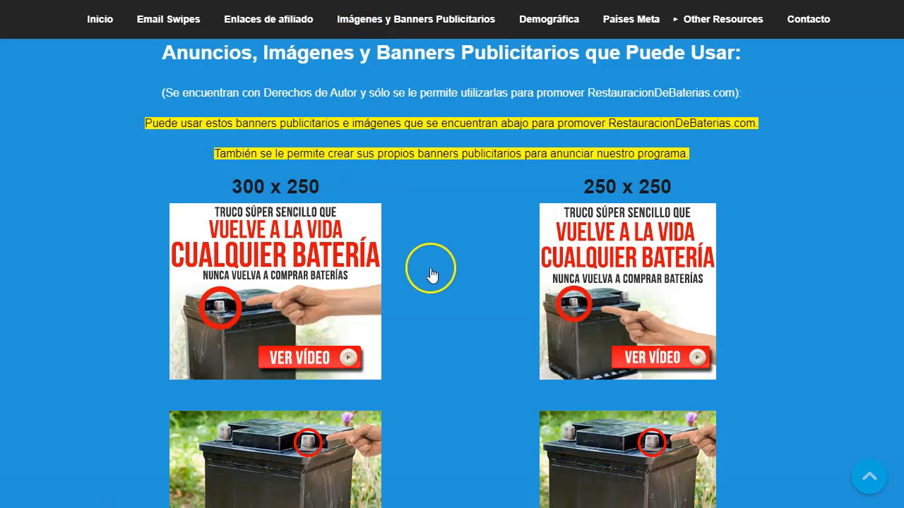
scroll(275, 126, down, 2)
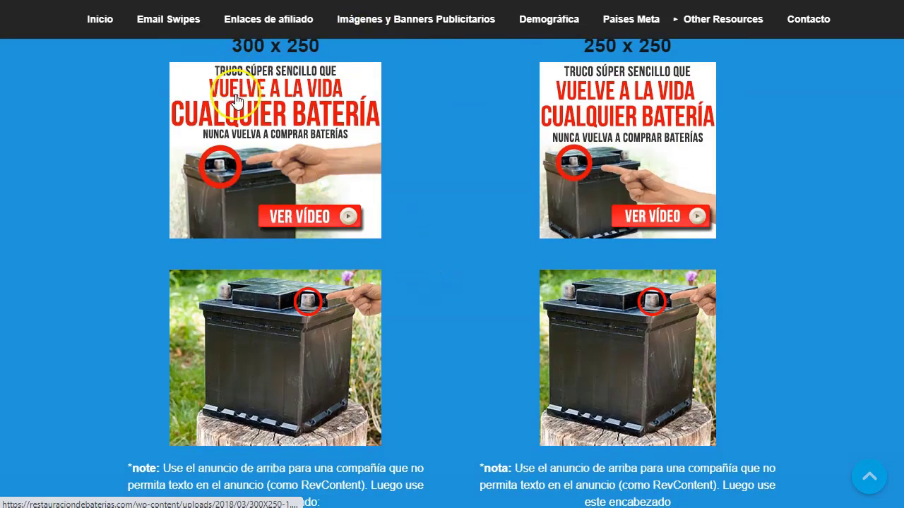
scroll(510, 244, down, 2)
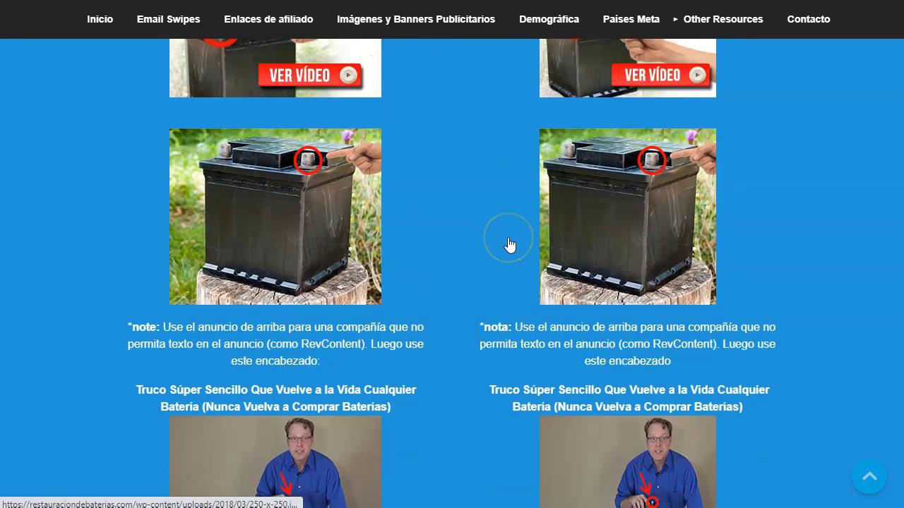
scroll(510, 244, down, 10)
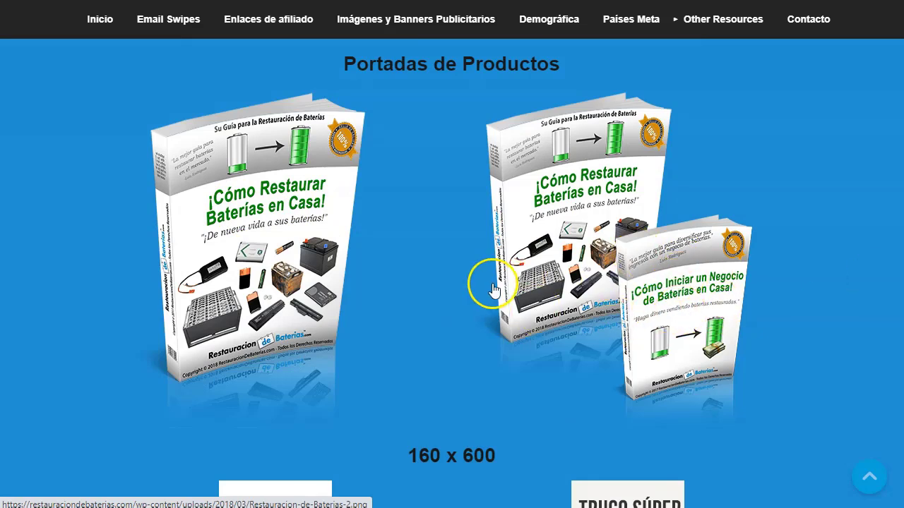
scroll(466, 303, down, 3)
scroll(457, 316, down, 1)
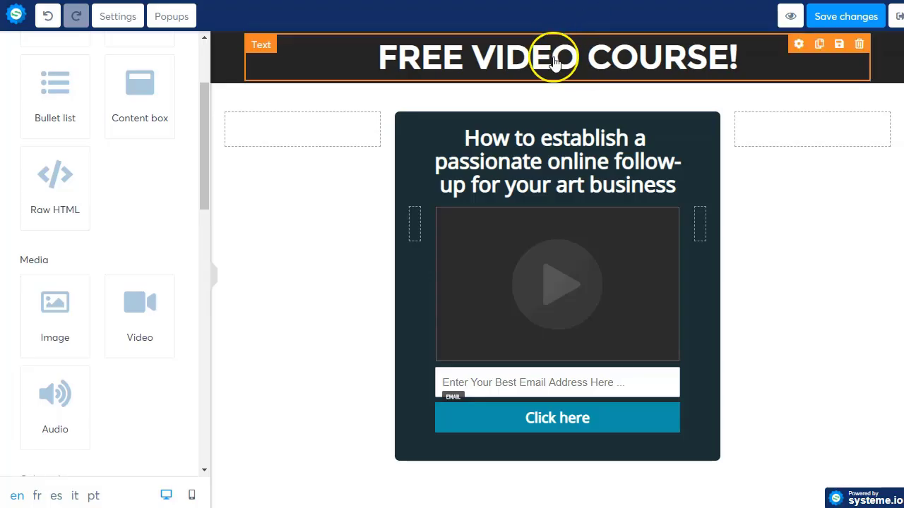
Step: Rewrite the banner headline as 'Truco Super Sencillo', deleting the old English text
double_click(555, 62)
key(Home)
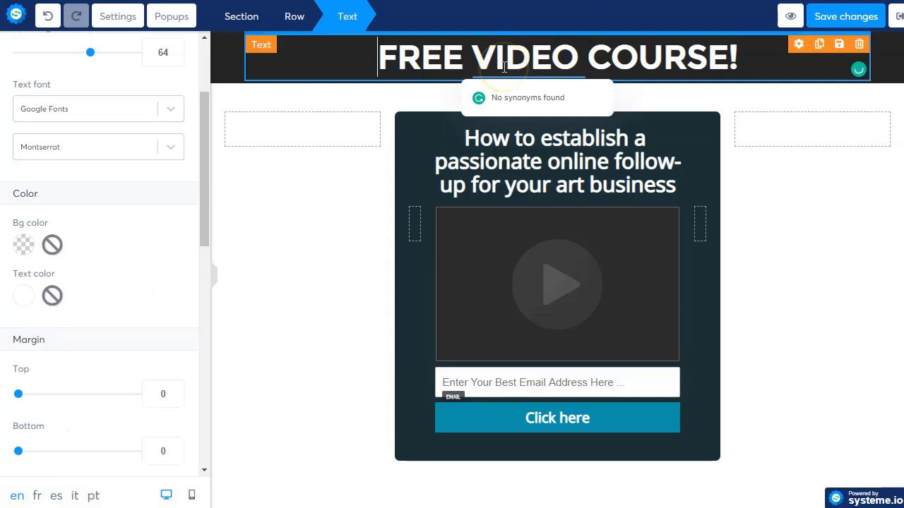
text(T)
text(ruco Su)
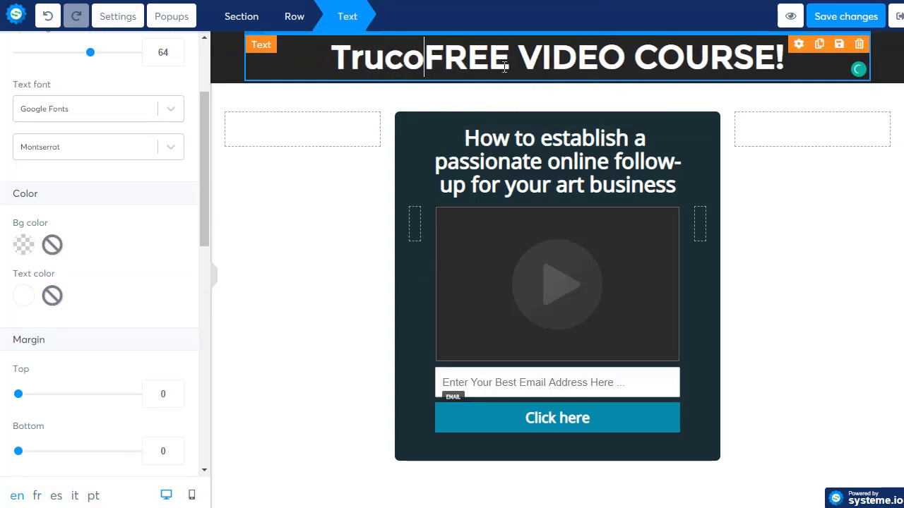
text(per Sencillo)
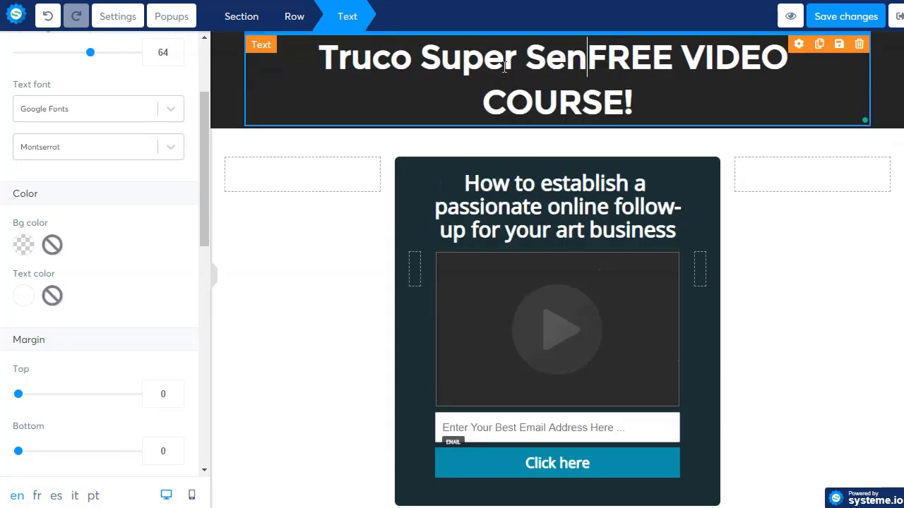
key(shift+ctrl+End)
key(Return)
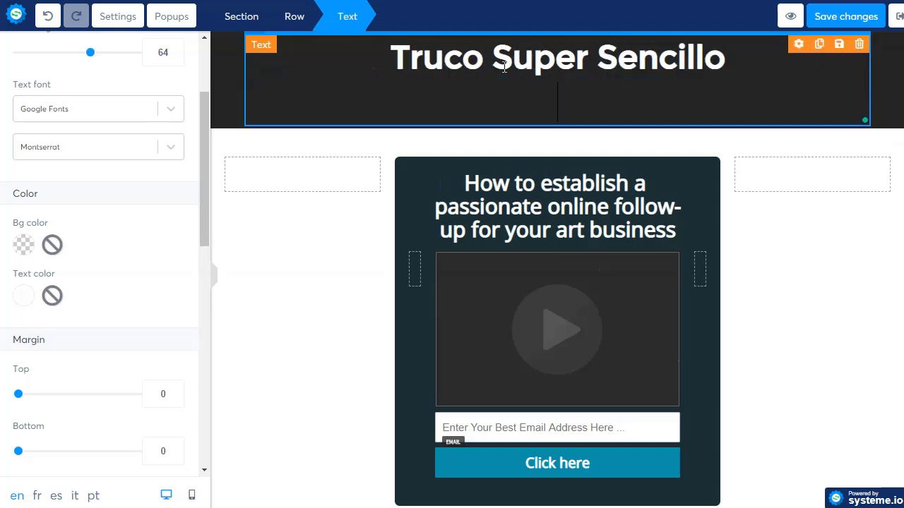
click(738, 73)
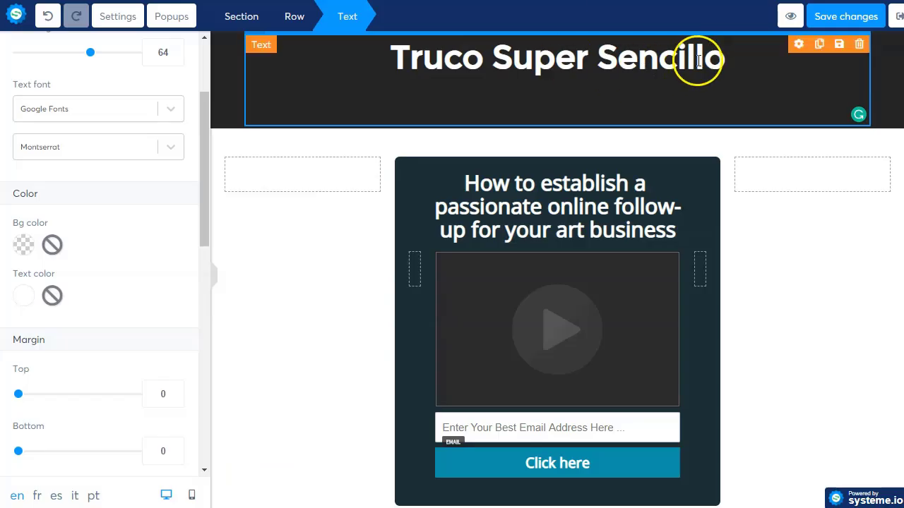
click(564, 178)
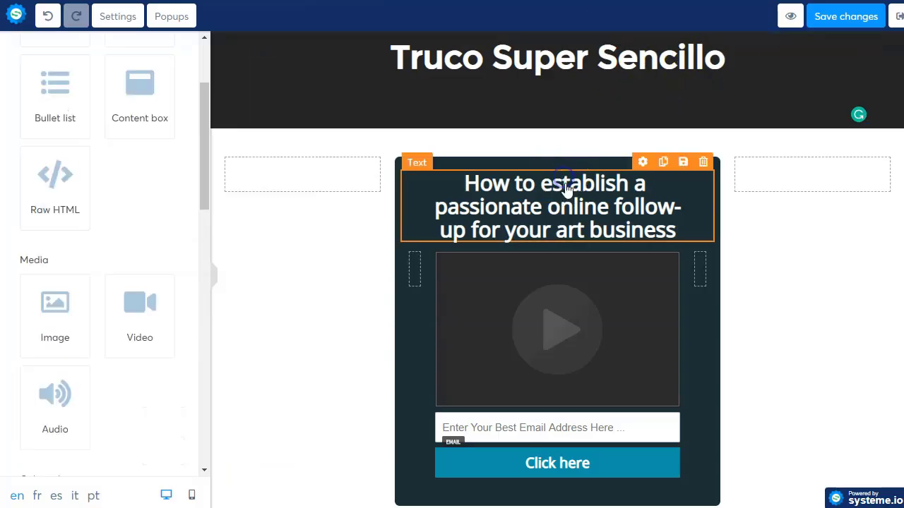
Step: Write the two-line Spanish subheading 'Vuelve a la vida cualquier Bateria.' / '¡Nunca vuelvas a comprara Baterias!'
double_click(541, 200)
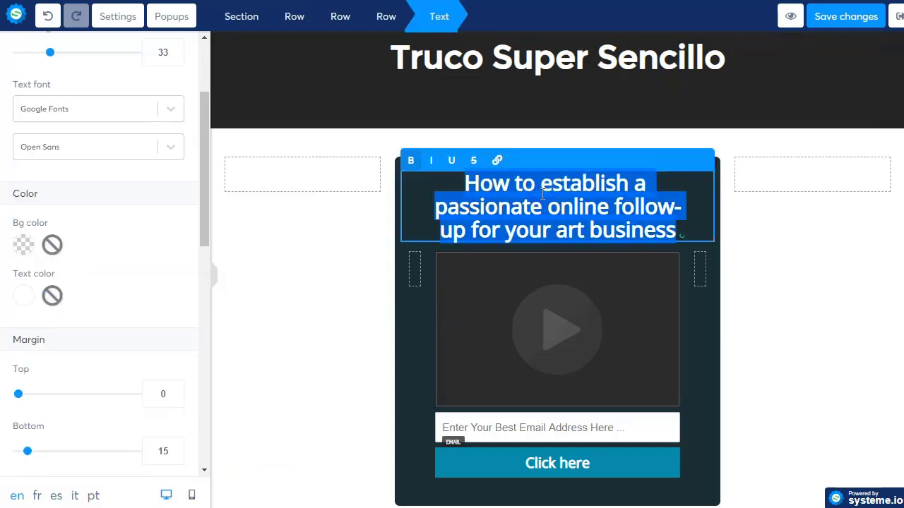
text(Vuelve a la vida cua)
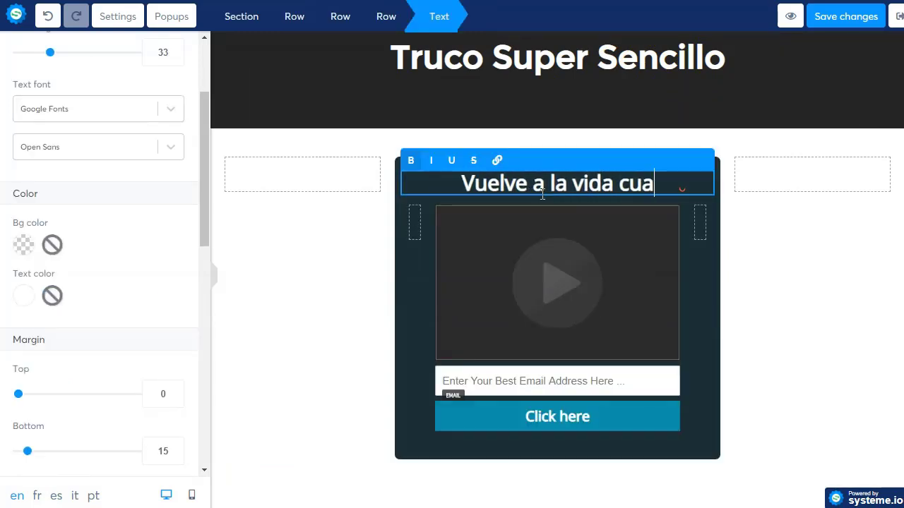
text(lquier Bat)
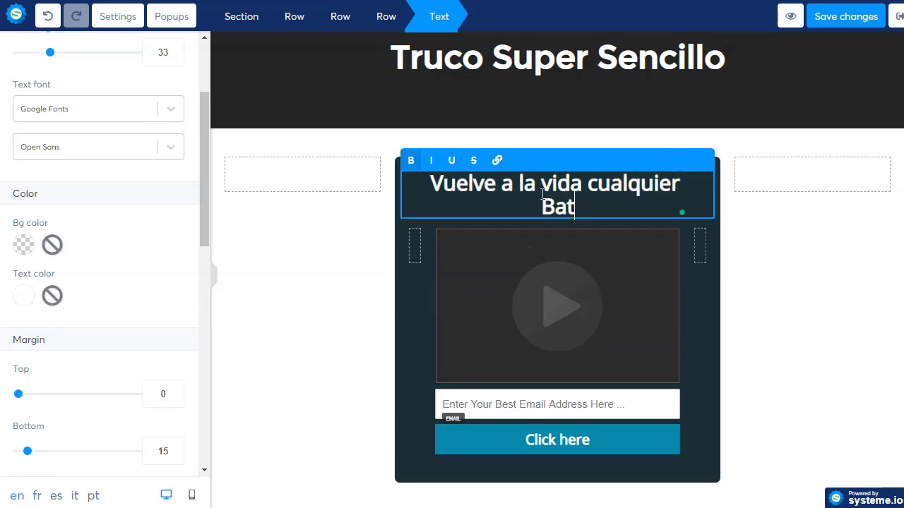
text(eria.)
click(546, 205)
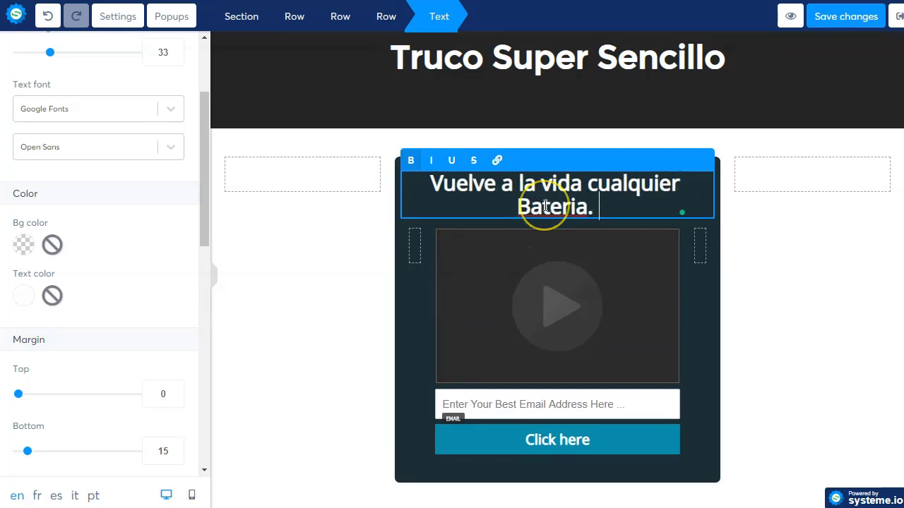
key(Return)
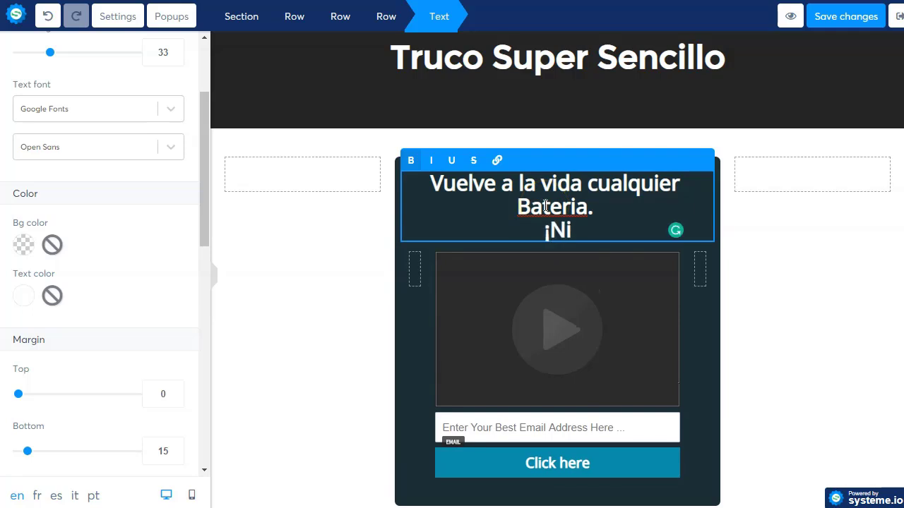
text(¡Nunca vuel)
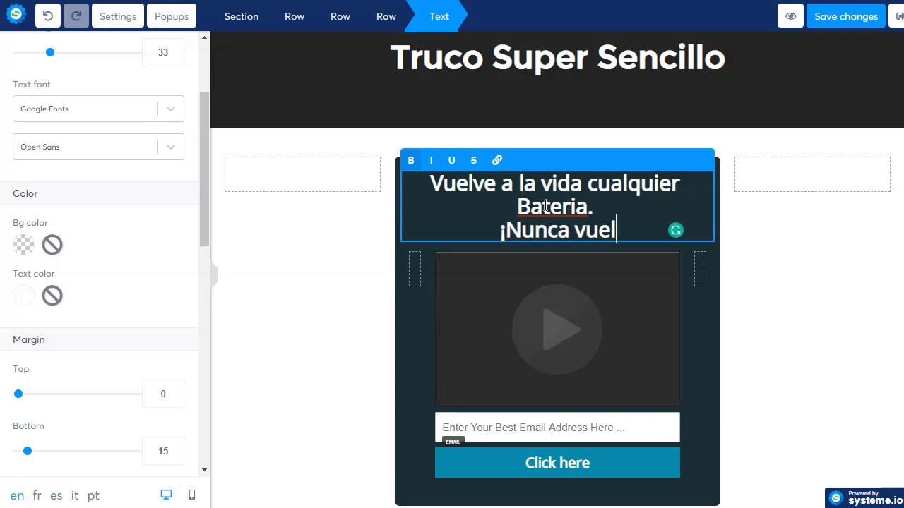
text(vas a comparar)
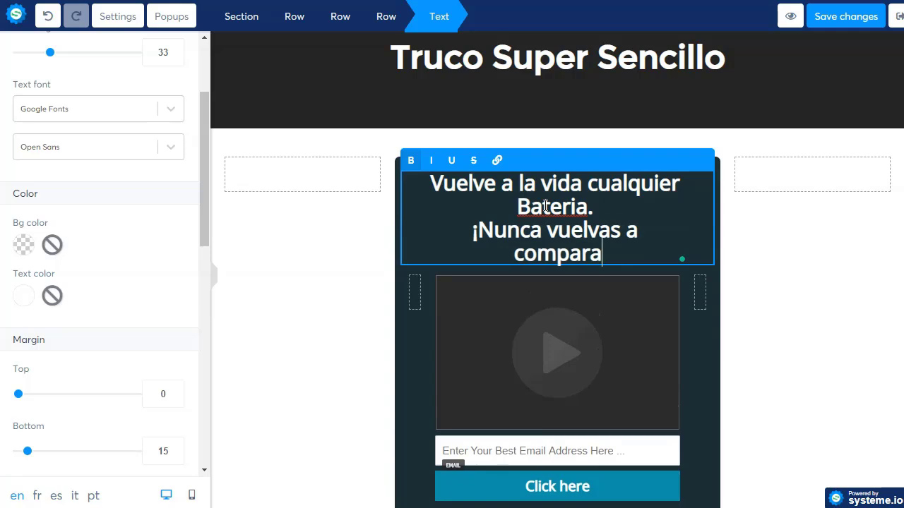
key(BackSpace)
key(BackSpace)
key(BackSpace)
key(BackSpace)
key(BackSpace)
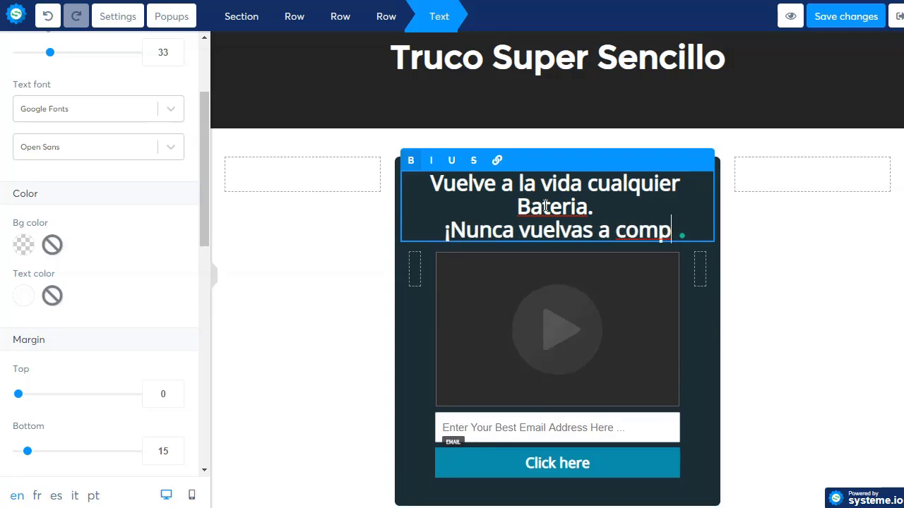
text(rara Baterias!)
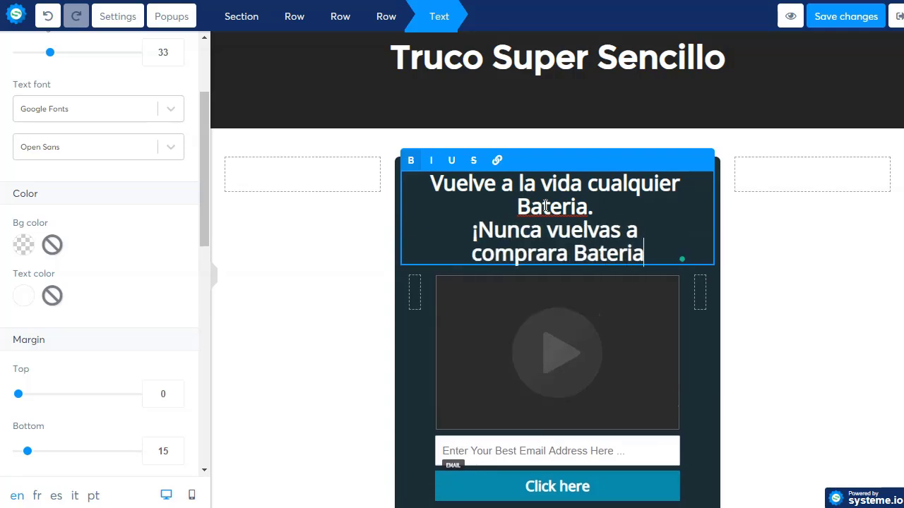
click(373, 297)
scroll(531, 304, down, 2)
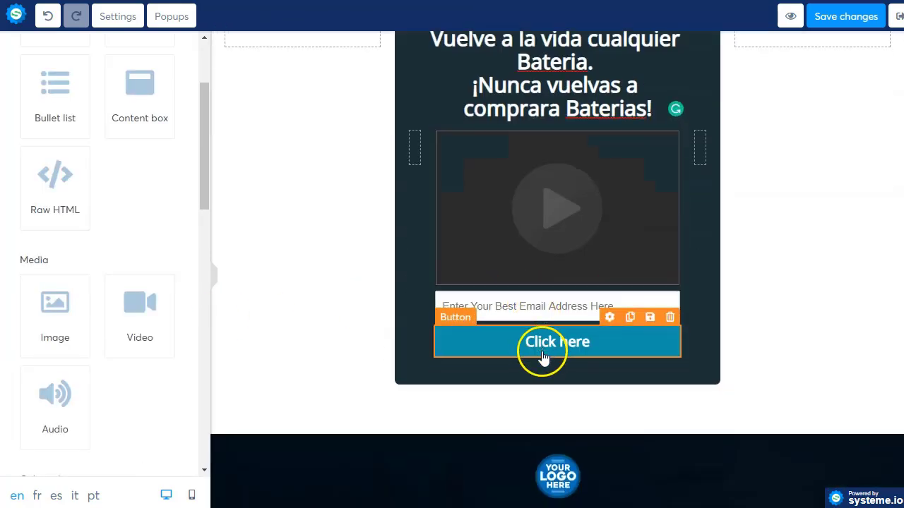
Step: Inspect the Restauración de Baterías logo and open its image source in a new tab
scroll(541, 363, down, 1)
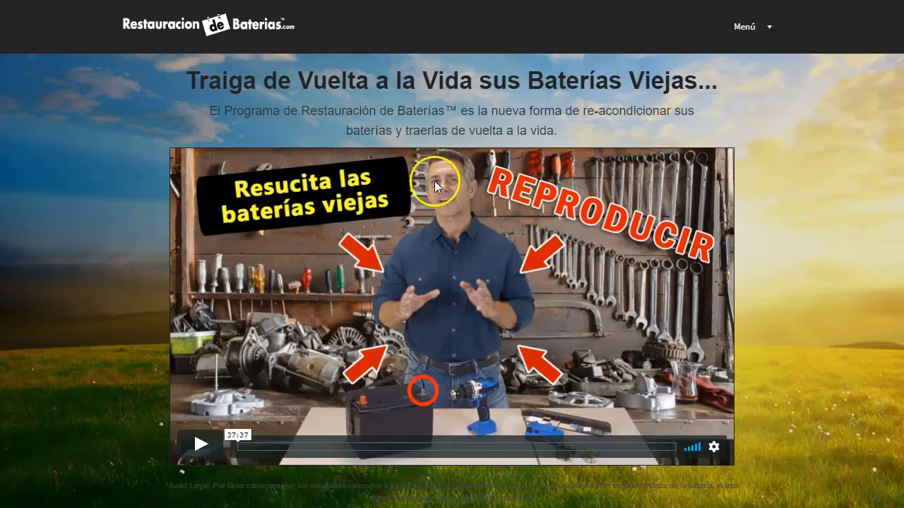
right_click(216, 30)
click(279, 151)
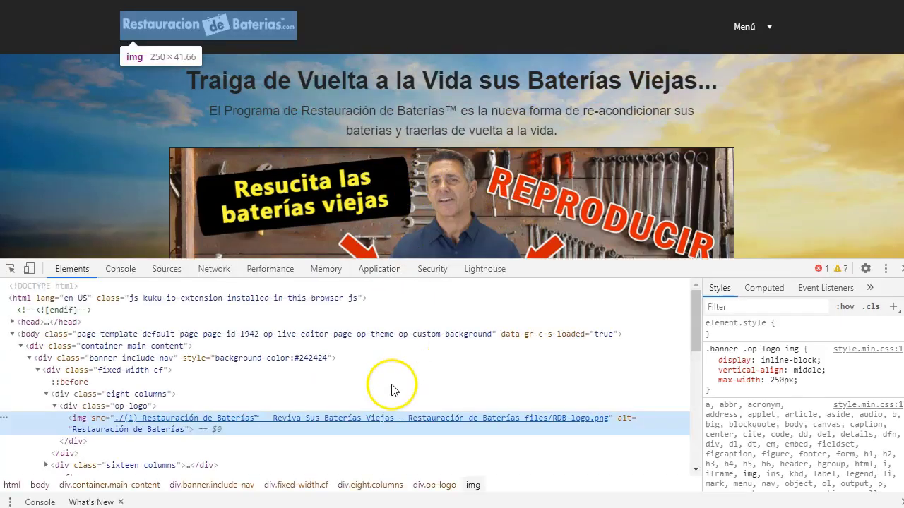
mouse_move(410, 425)
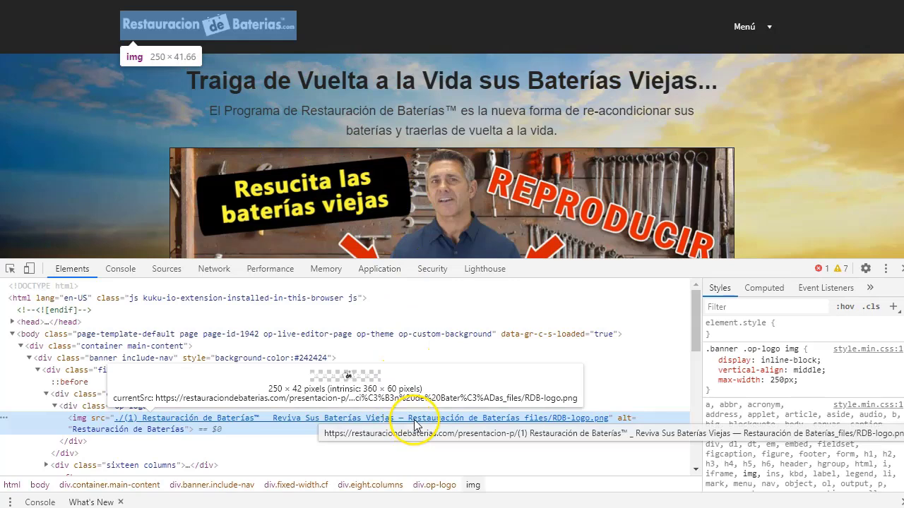
right_click(473, 418)
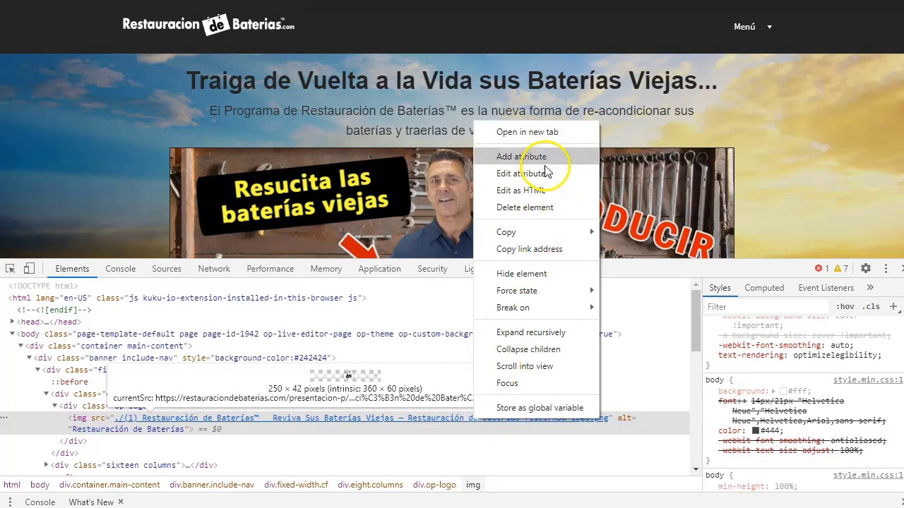
click(544, 134)
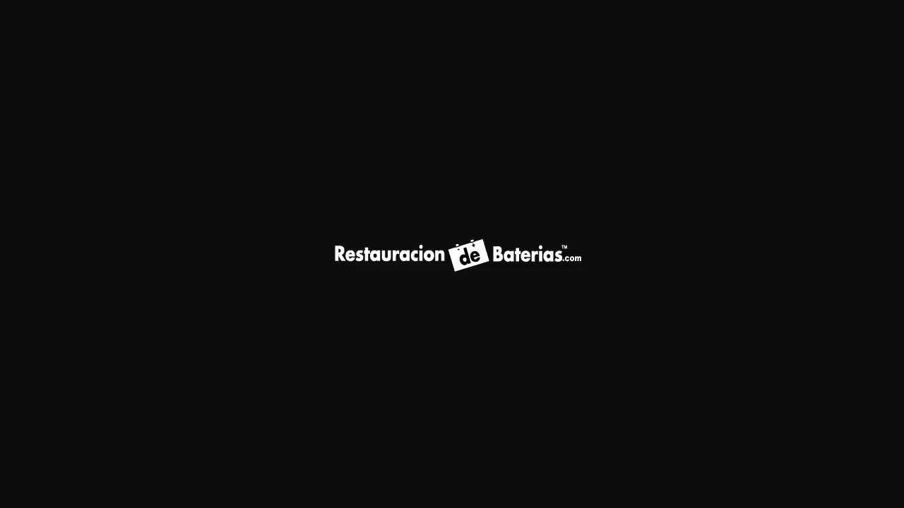
Step: Save the logo image as RDB-logo.png and close its tab
right_click(433, 264)
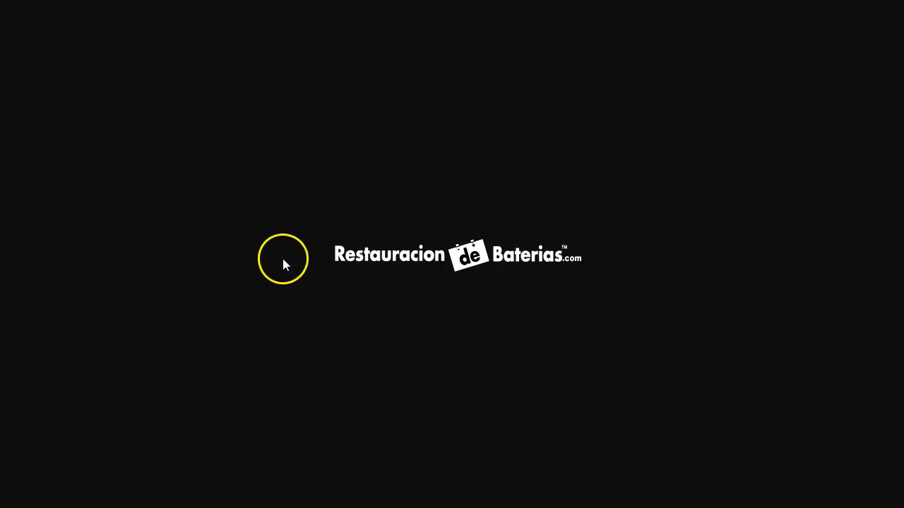
key(ctrl+s)
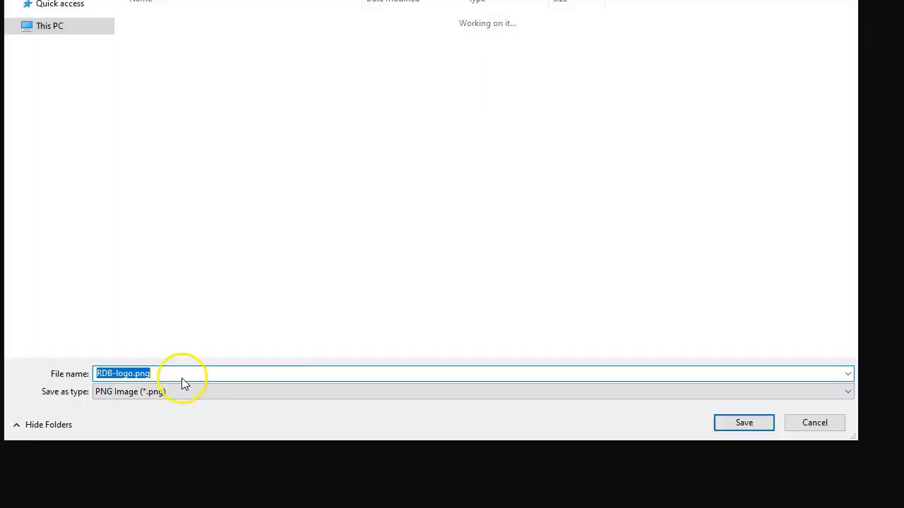
click(743, 422)
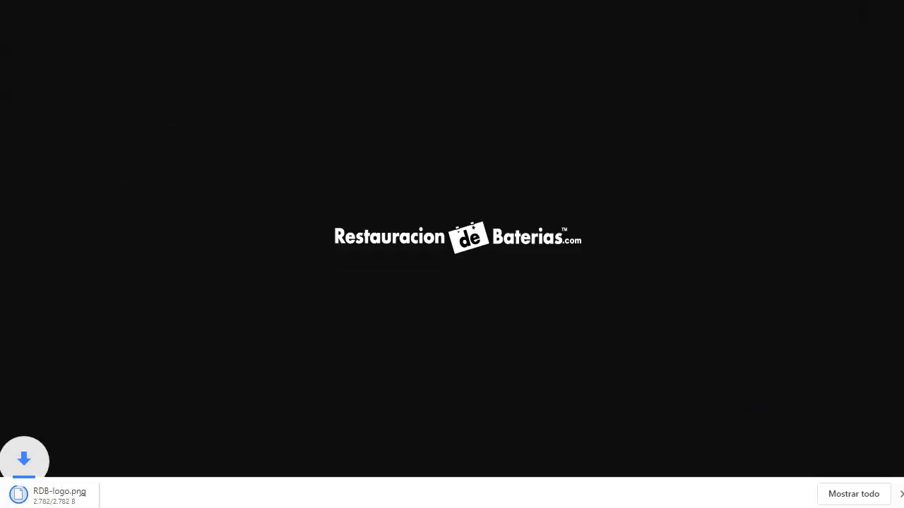
key(ctrl+w)
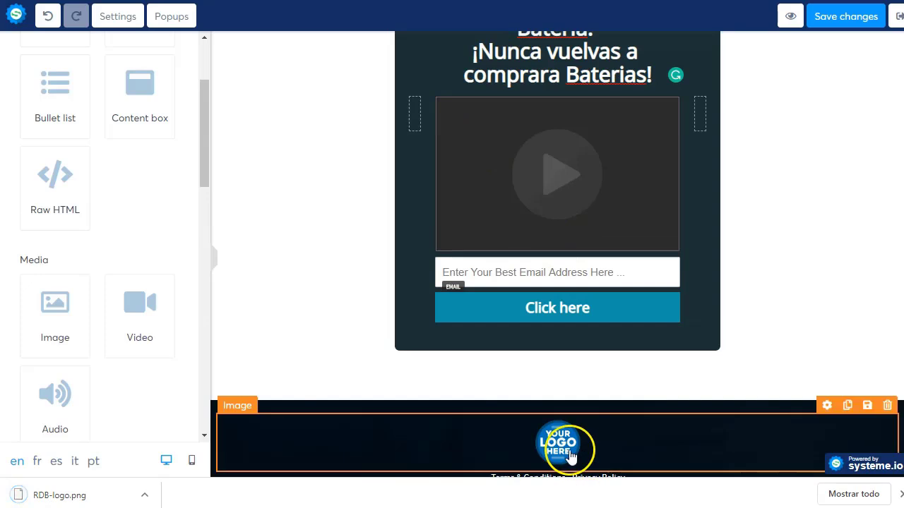
Step: Upload RDB-logo.png and insert it in place of the footer's placeholder logo
click(564, 443)
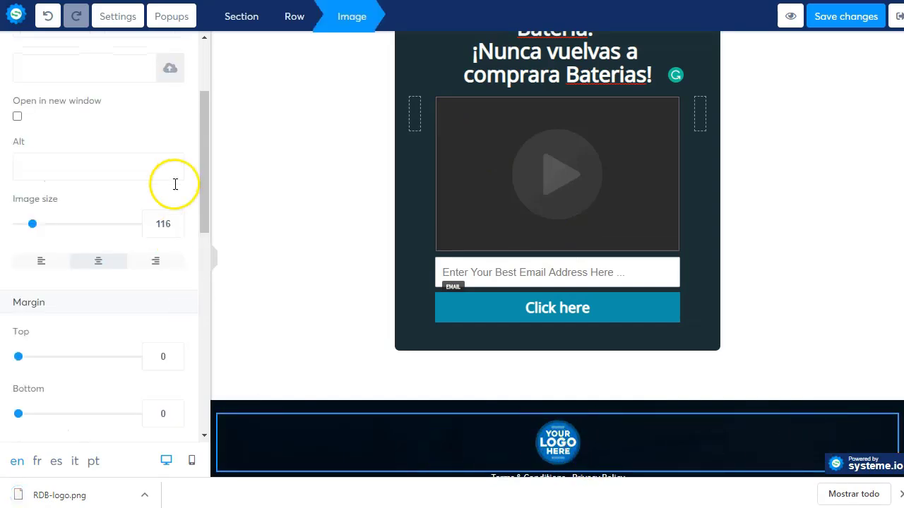
scroll(174, 177, up, 2)
click(171, 107)
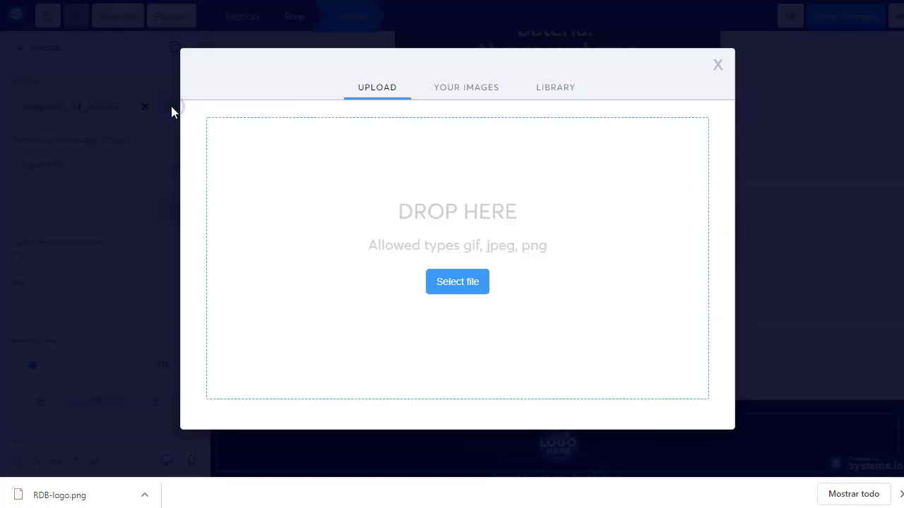
click(457, 282)
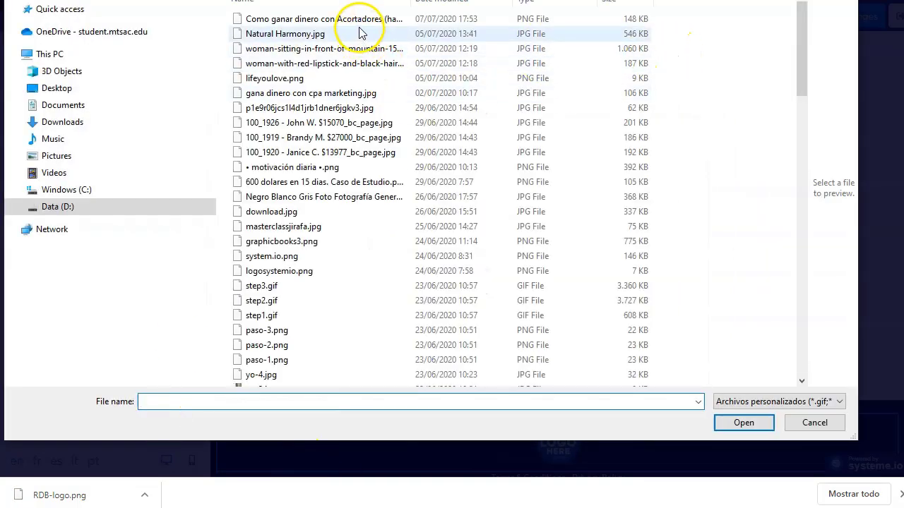
key(Escape)
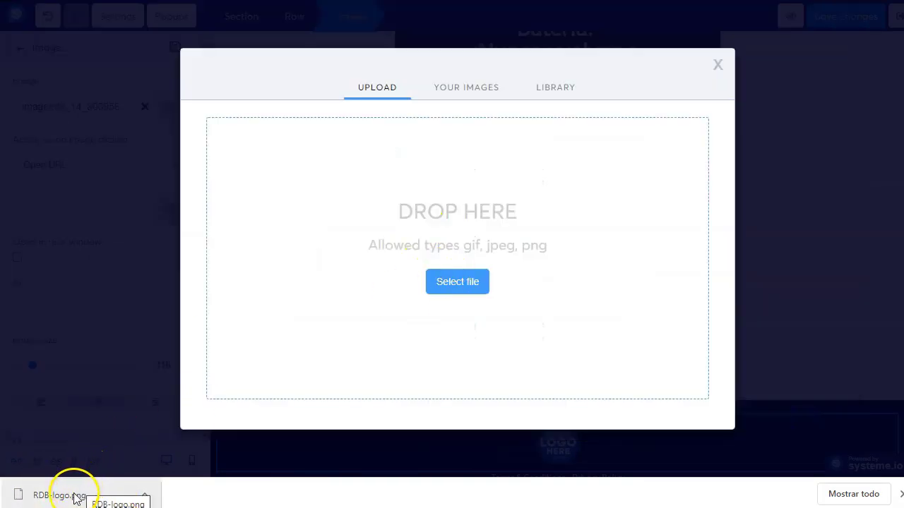
drag(76, 497, 446, 259)
click(267, 122)
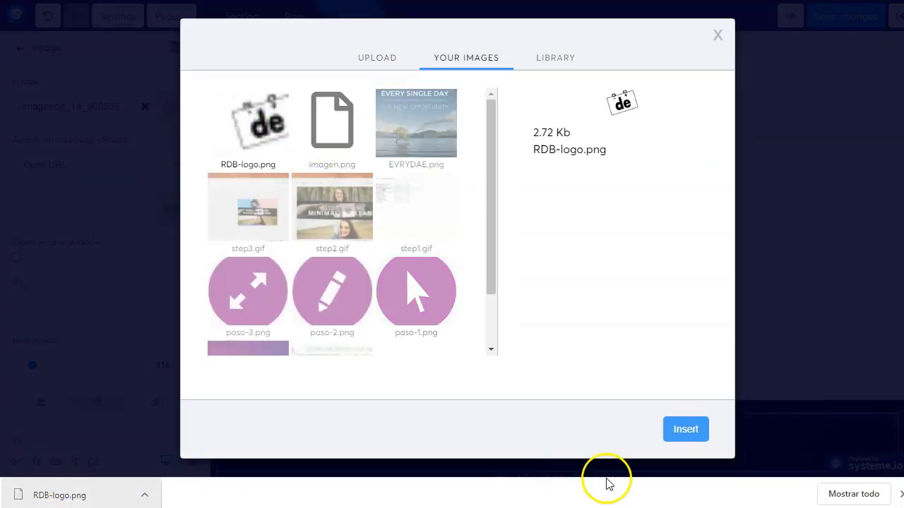
click(688, 429)
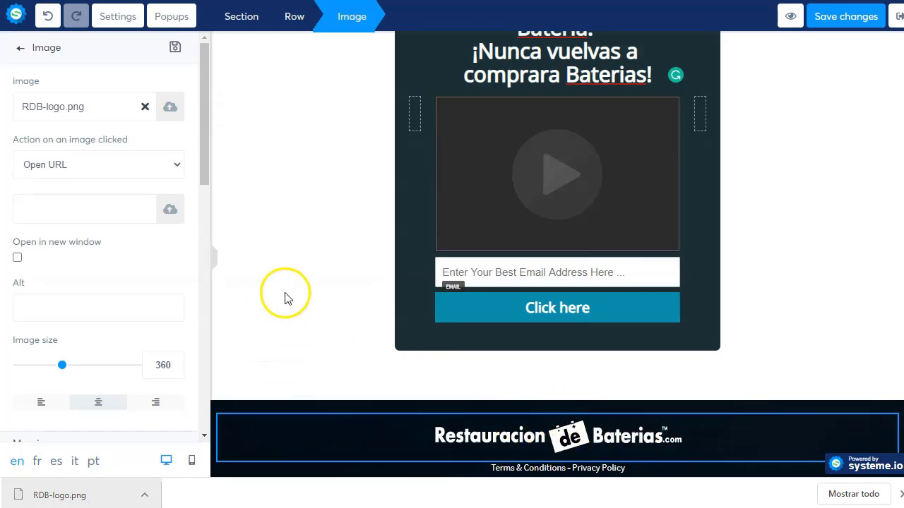
click(601, 469)
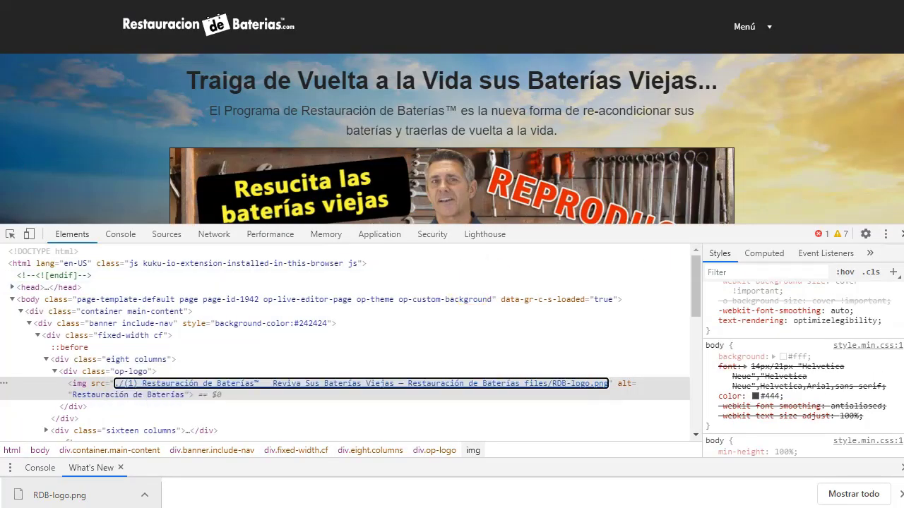
Step: Copy the sales page's Privacidad link address and apply it to the footer's Terms & Conditions
key(F12)
key(End)
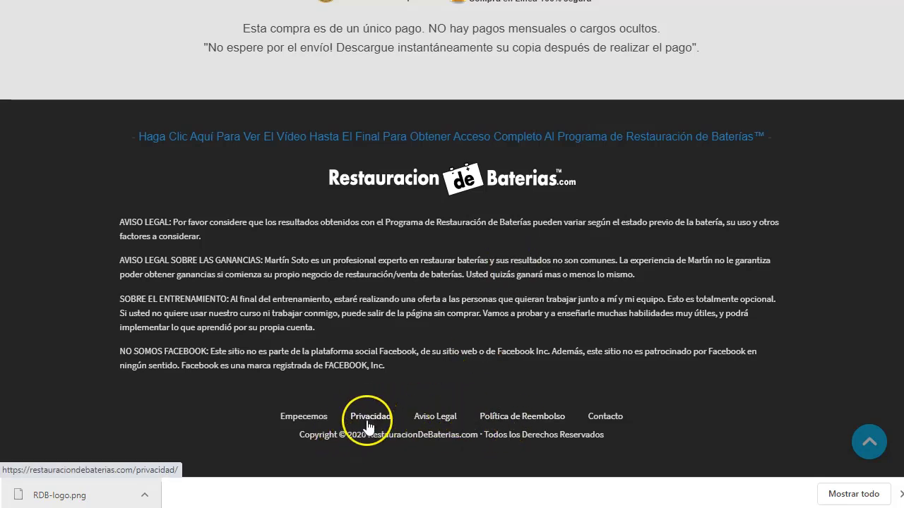
right_click(366, 417)
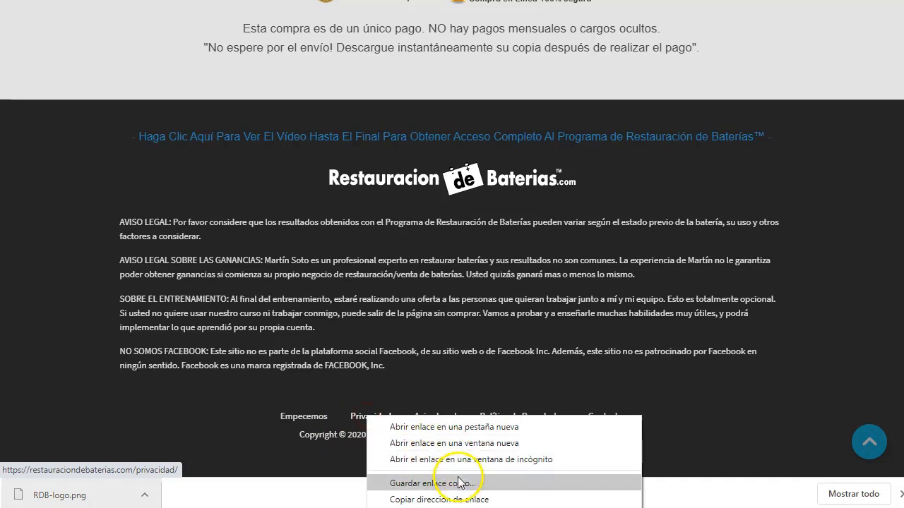
click(460, 499)
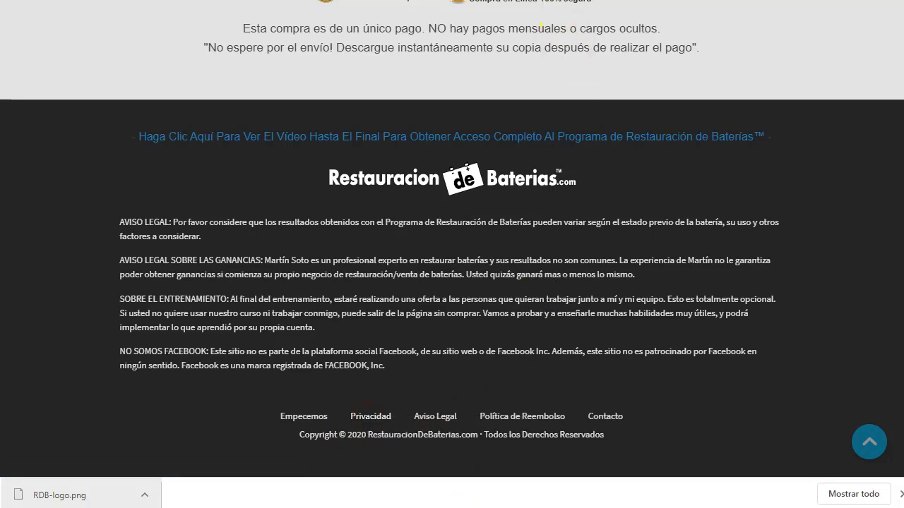
key(ctrl+Tab)
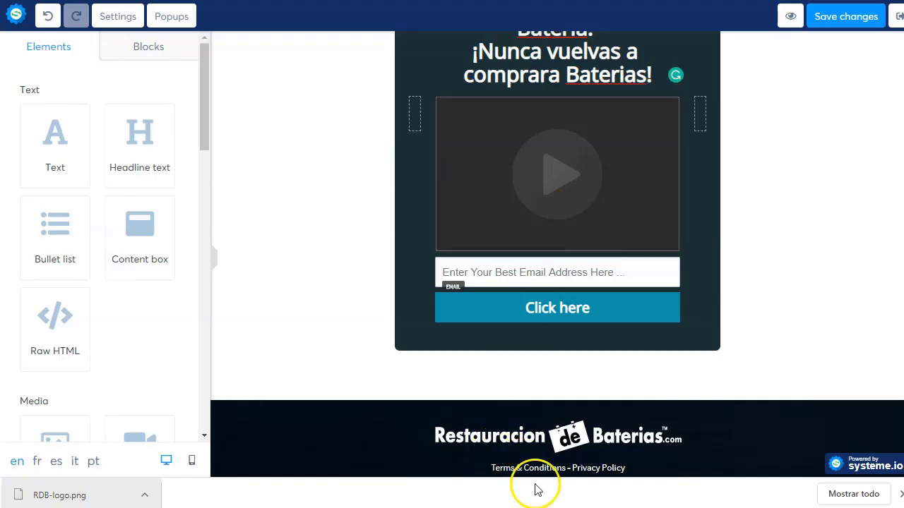
click(533, 471)
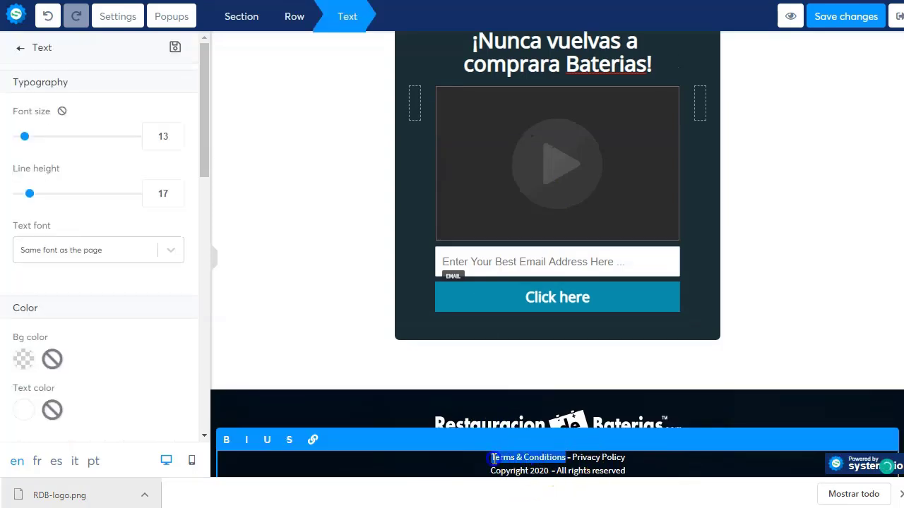
click(313, 439)
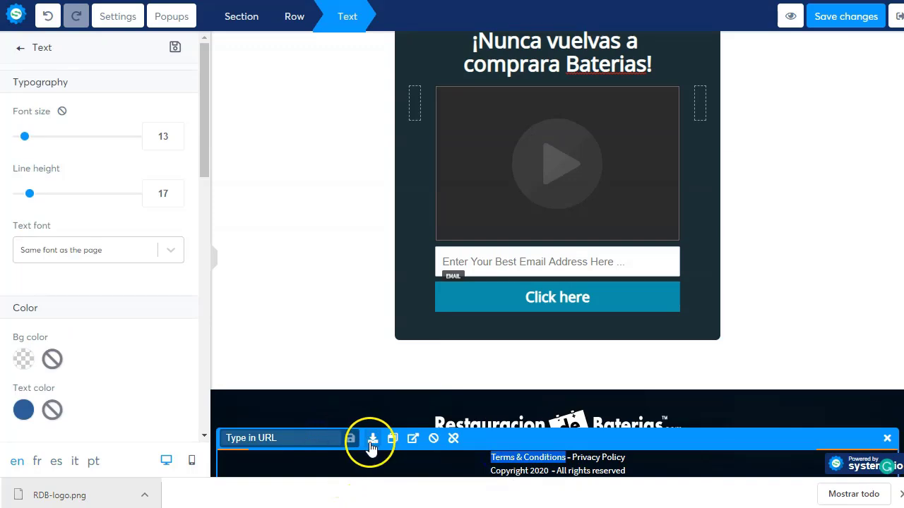
click(327, 438)
click(350, 438)
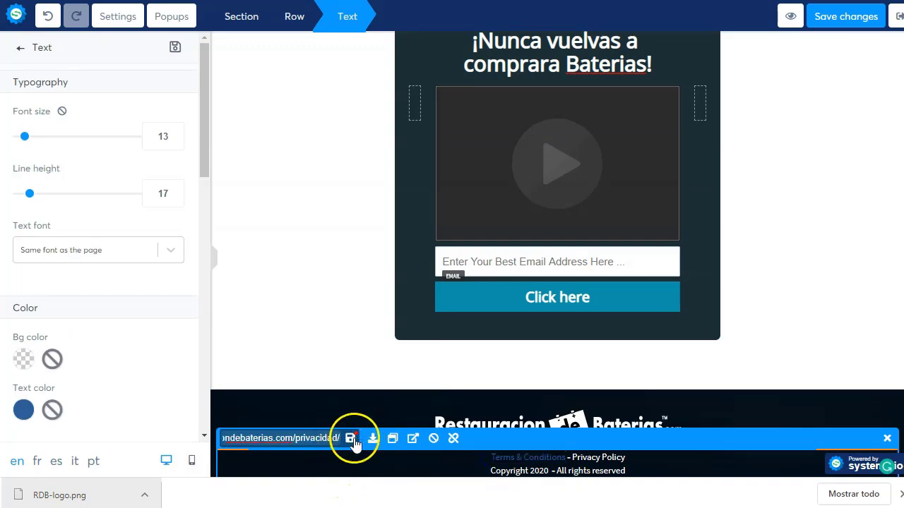
click(655, 464)
Step: Copy the Aviso Legal link address and link the footer's Privacy Policy text to it
click(593, 459)
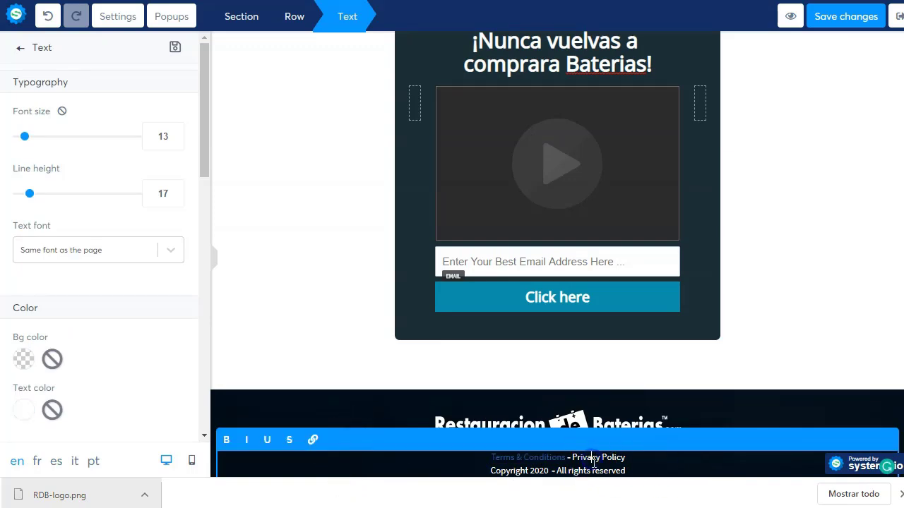
drag(576, 463, 575, 460)
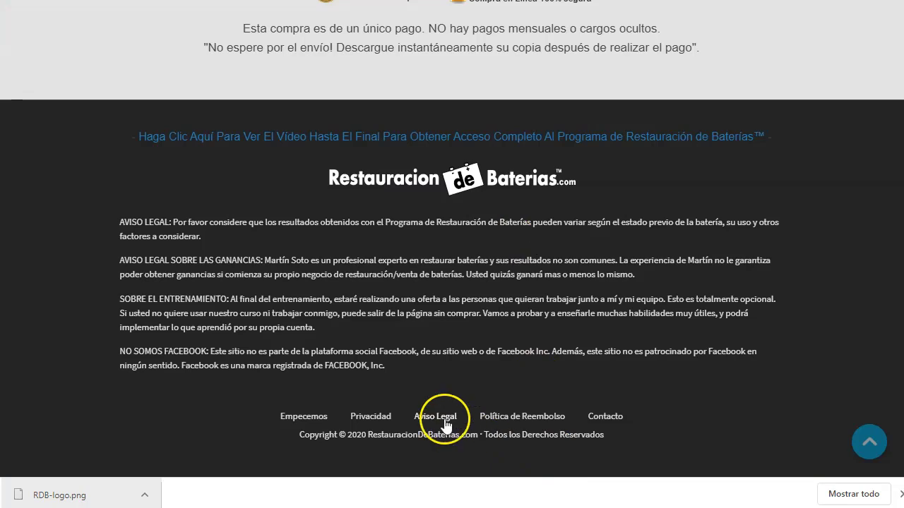
right_click(433, 418)
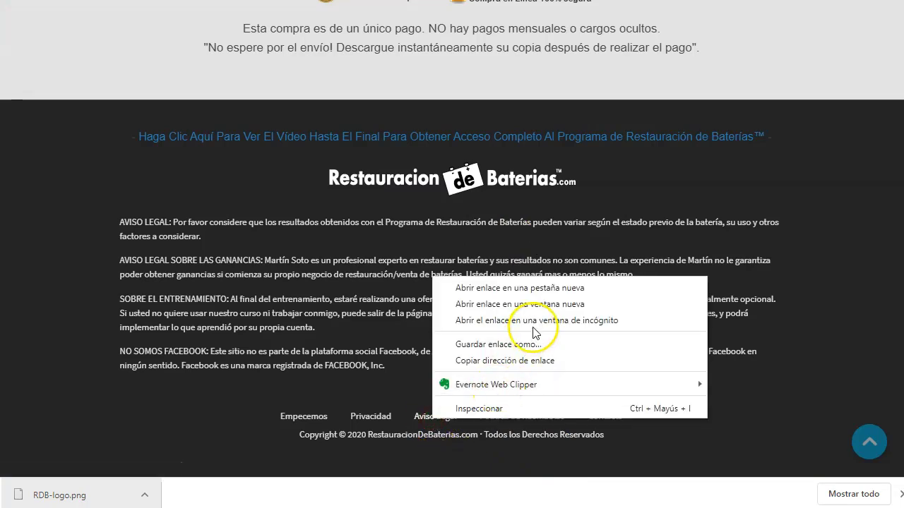
click(545, 361)
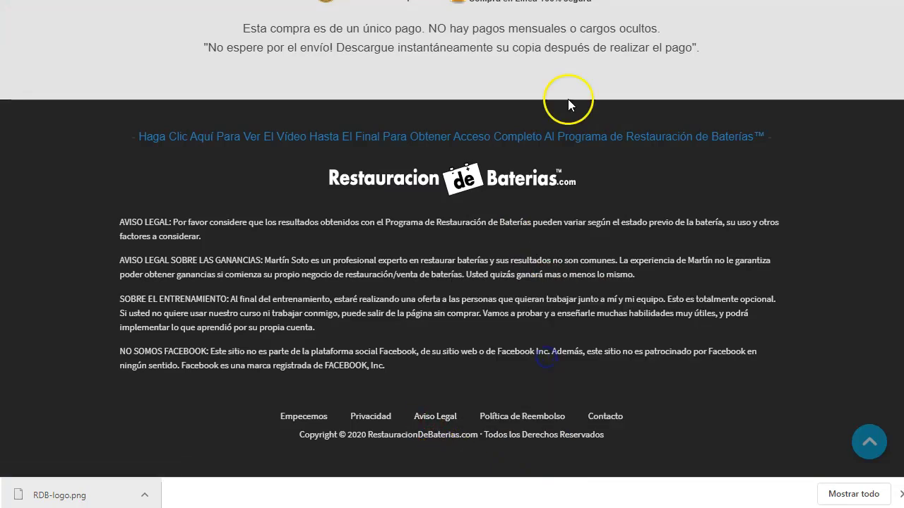
key(ctrl+Tab)
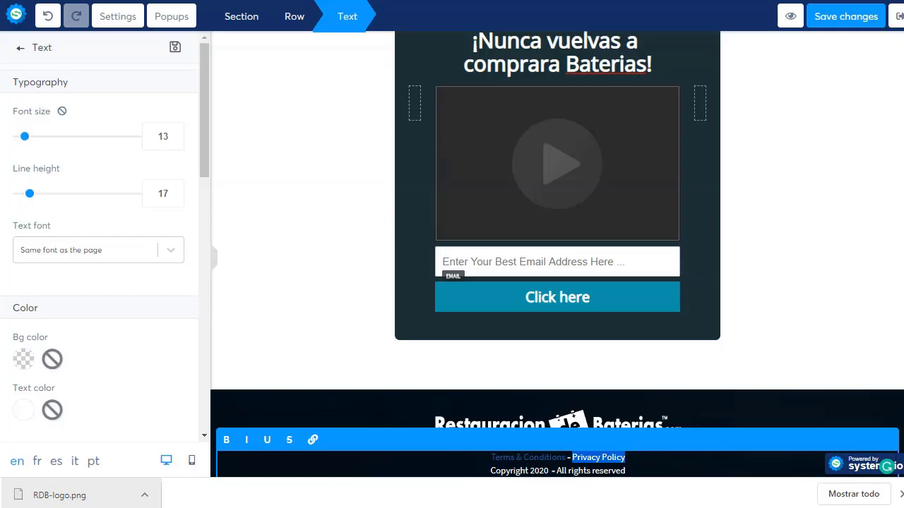
click(311, 442)
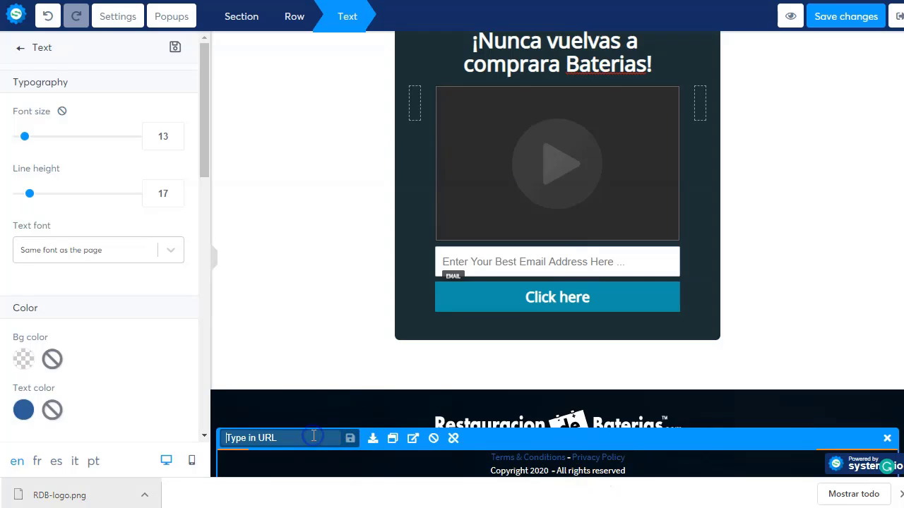
key(ctrl+v)
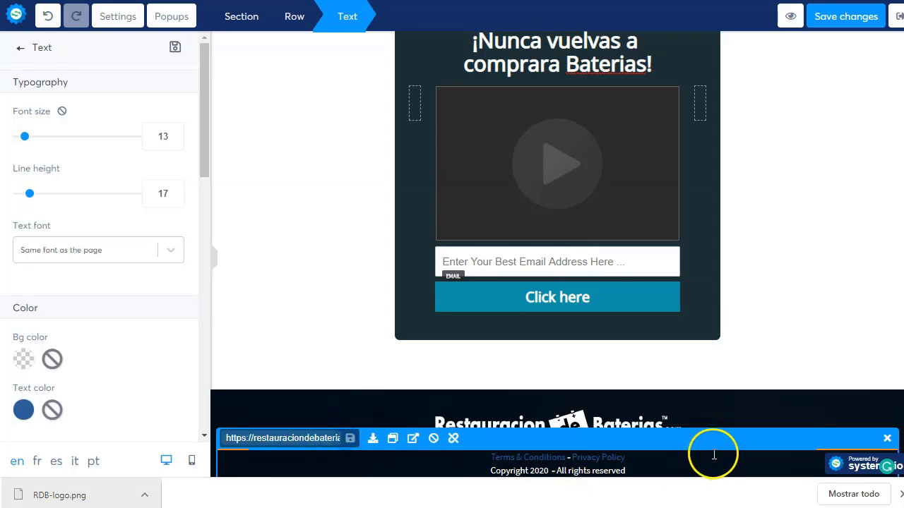
click(714, 455)
click(791, 344)
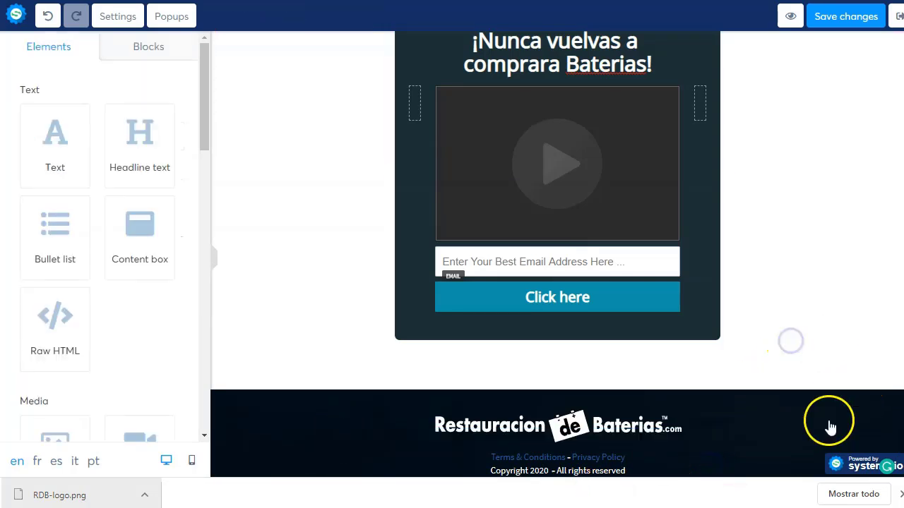
Step: Append ' para REVIVIR cualquier BATERIA' to the headline and delete the blank line beneath it
scroll(766, 208, up, 2)
scroll(543, 205, up, 1)
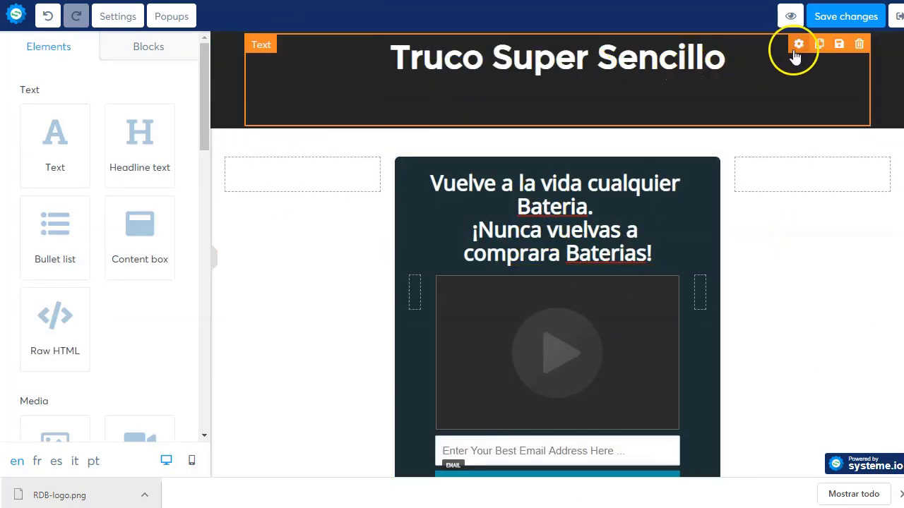
click(696, 63)
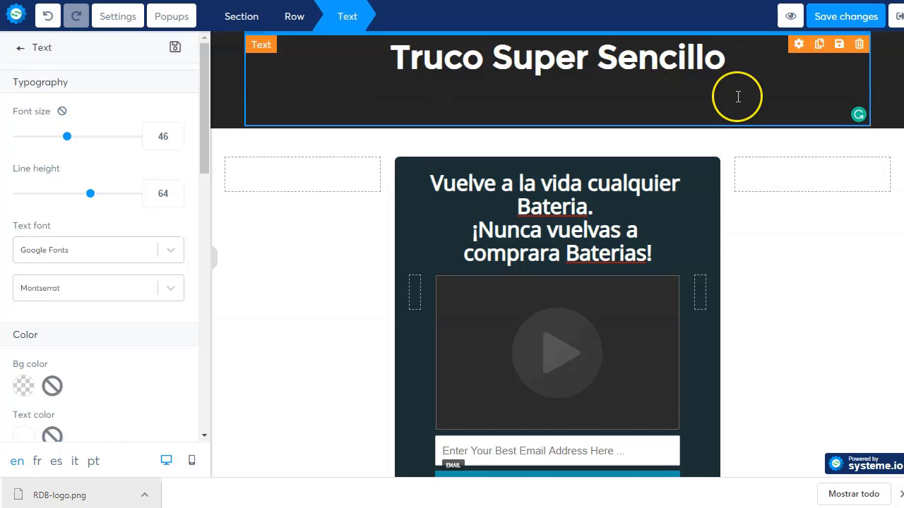
text(para )
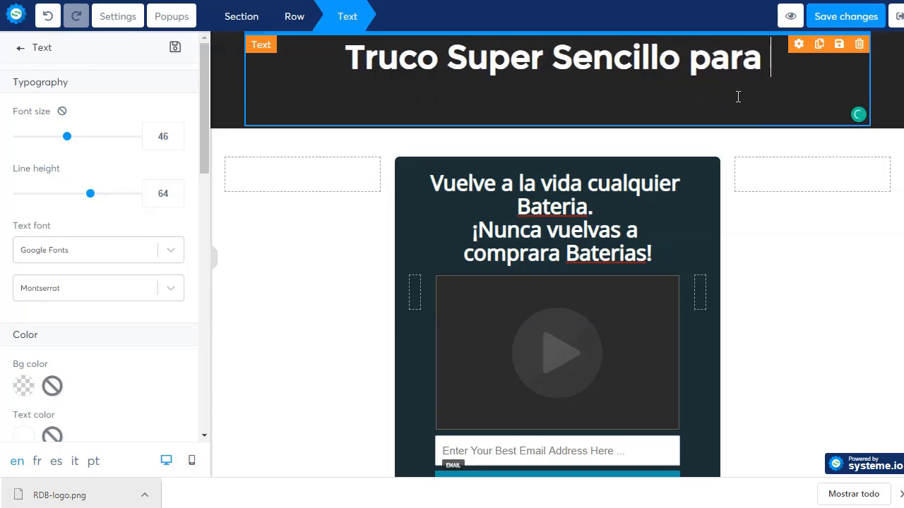
text(REV)
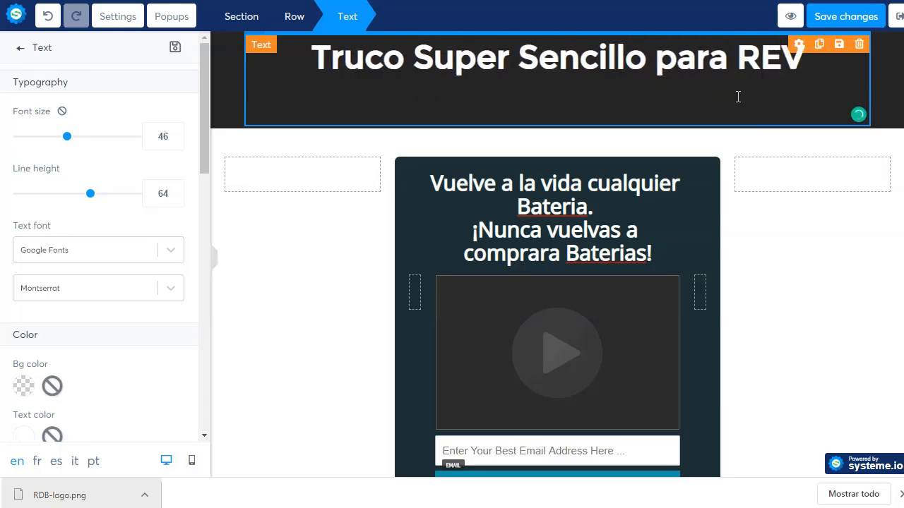
text(IVIR cualque)
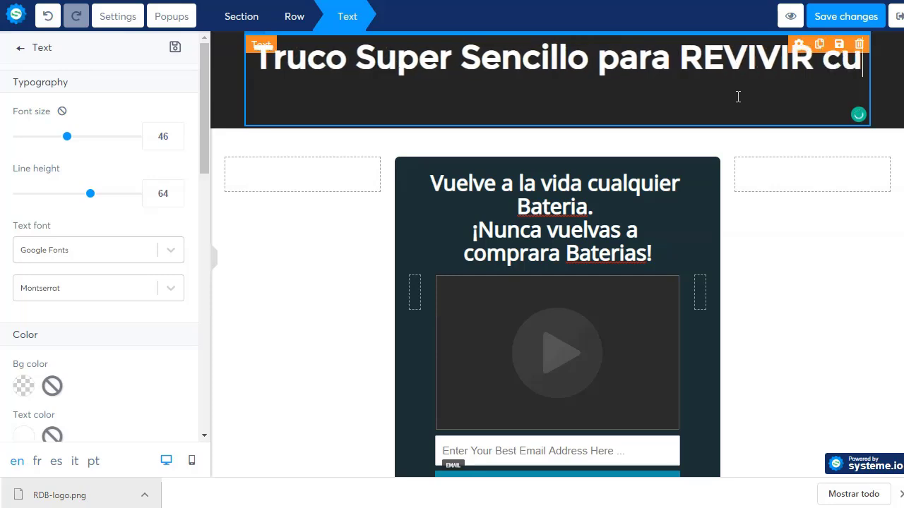
key(BackSpace)
key(BackSpace)
key(BackSpace)
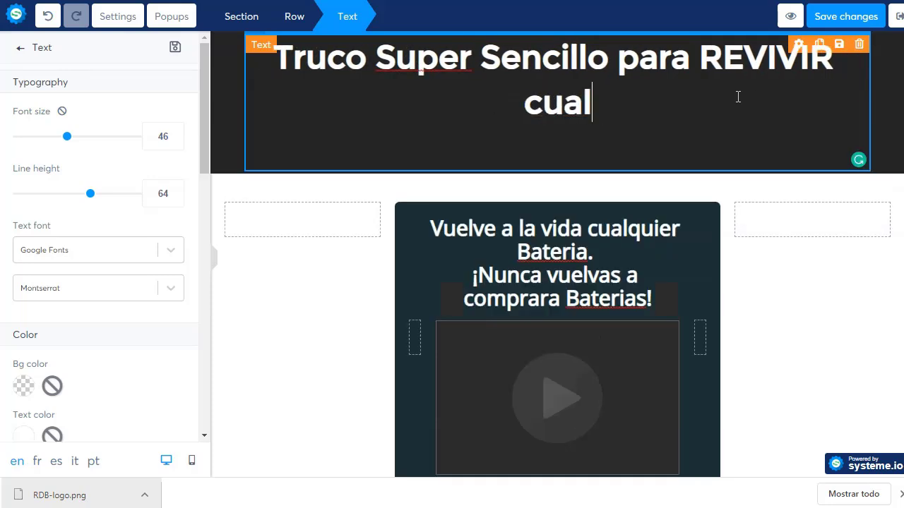
text(quier BATERIA)
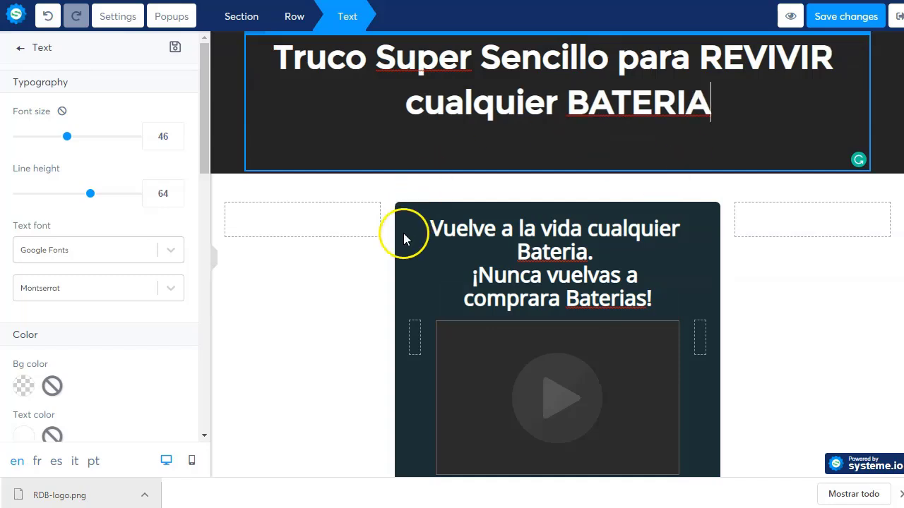
click(416, 182)
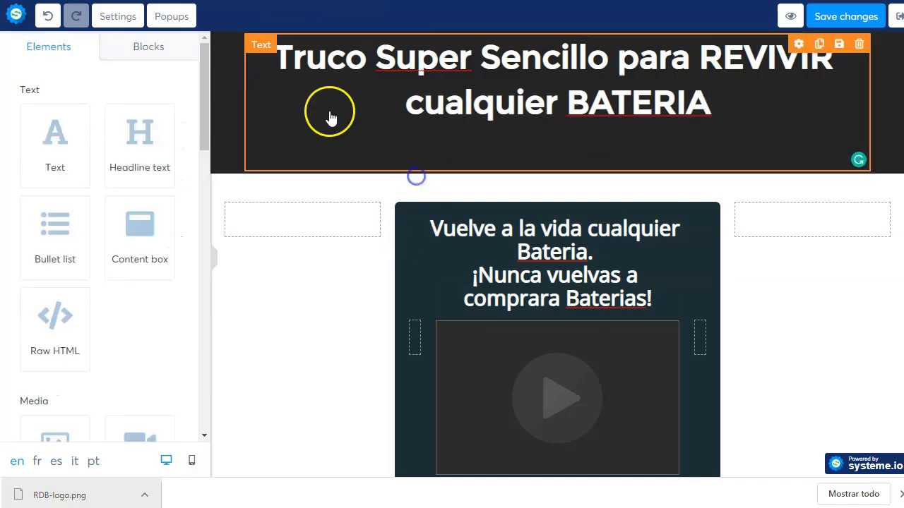
click(730, 103)
key(Delete)
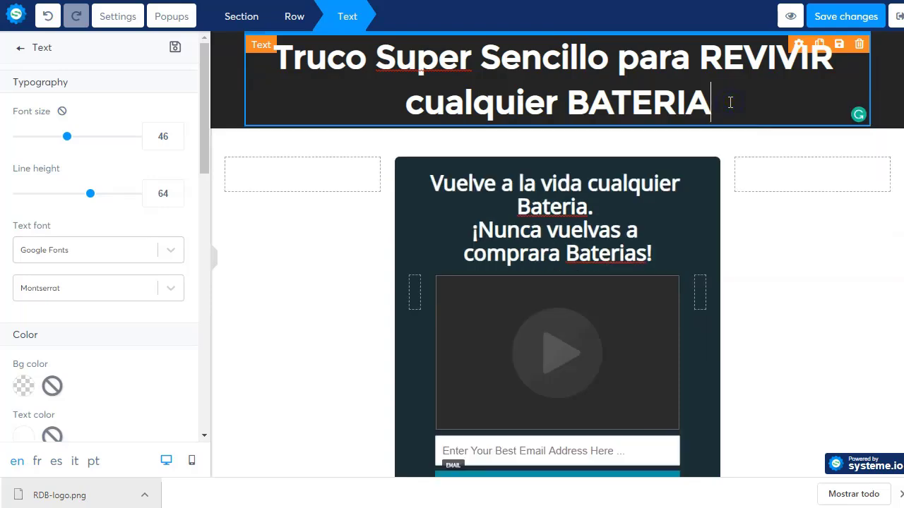
click(333, 251)
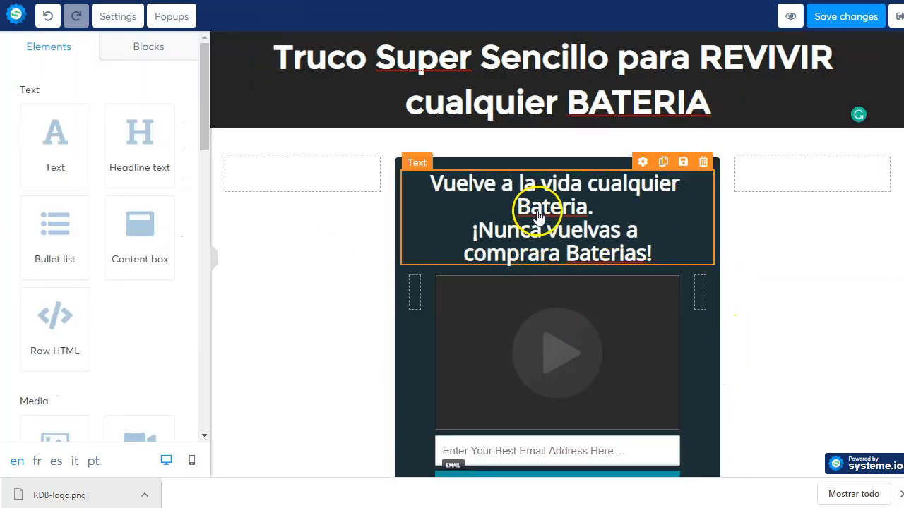
Step: Replace the button text 'Click here' with 'Checa el video ahora →'
scroll(537, 272, down, 2)
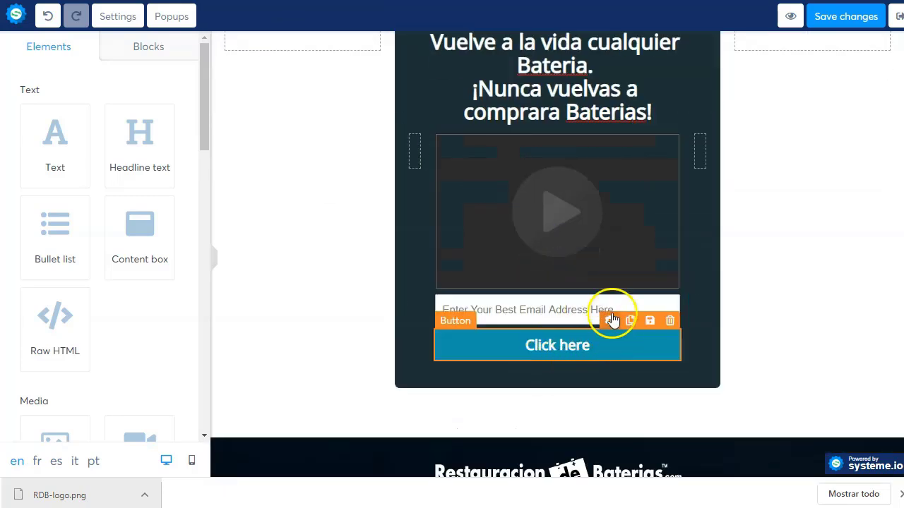
click(610, 321)
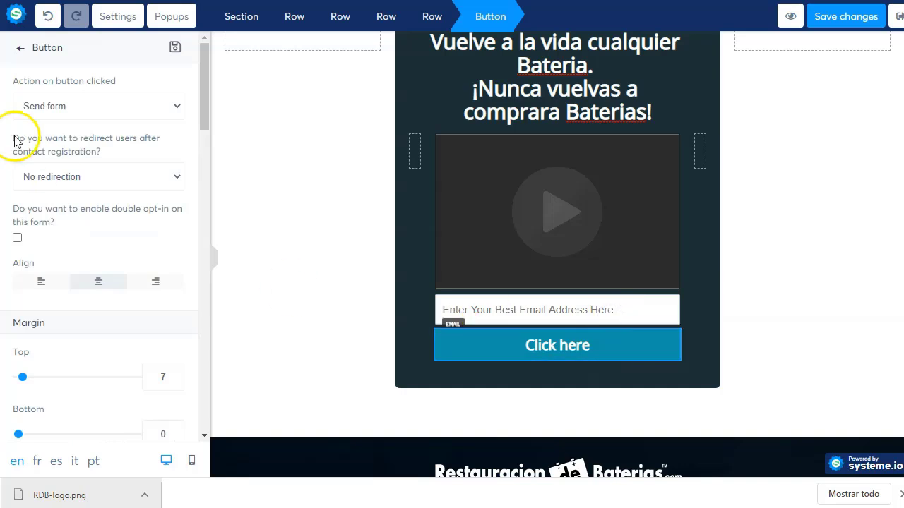
scroll(99, 106, down, 7)
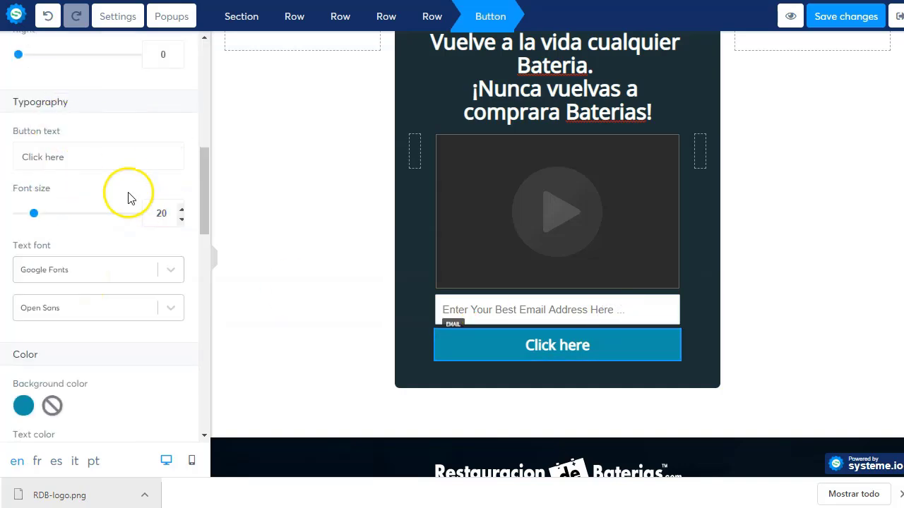
click(71, 160)
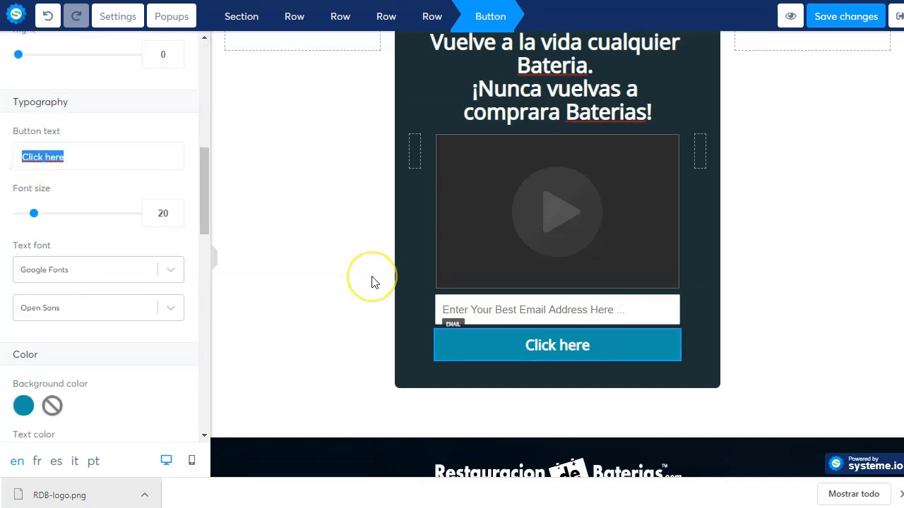
text(Checa el video)
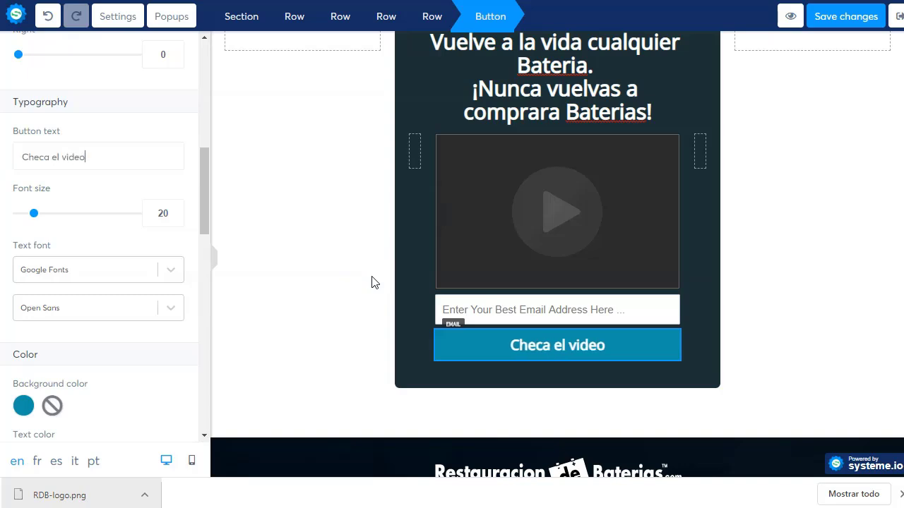
text( ahora)
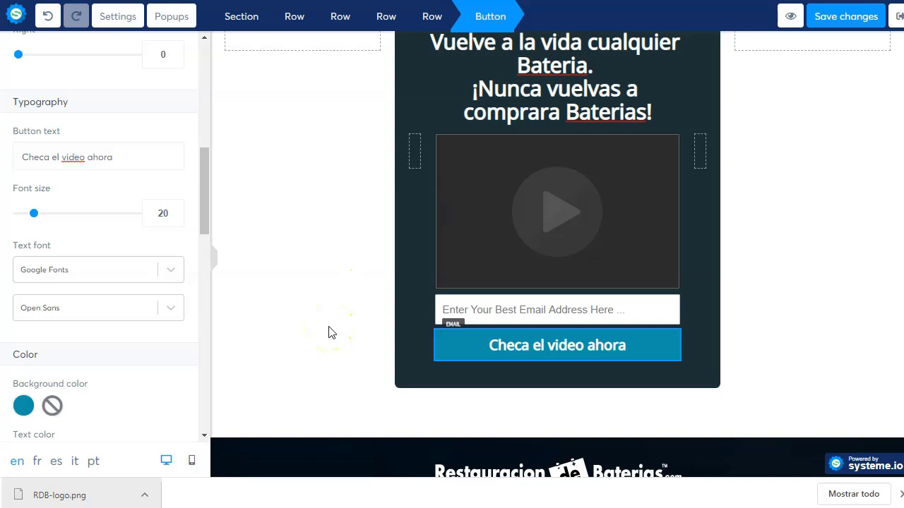
text( →)
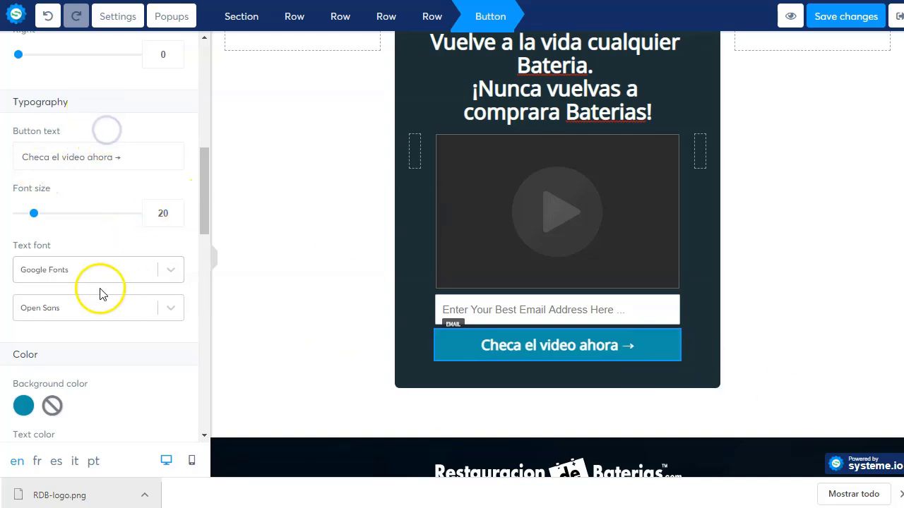
click(566, 207)
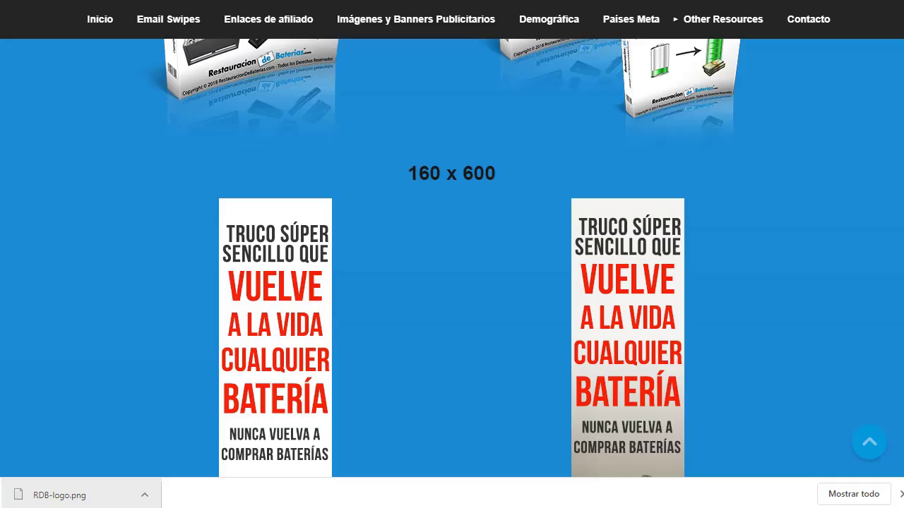
Step: In Imágenes y Banners Publicitarios, open the 300x250 banner image in a new tab
click(425, 20)
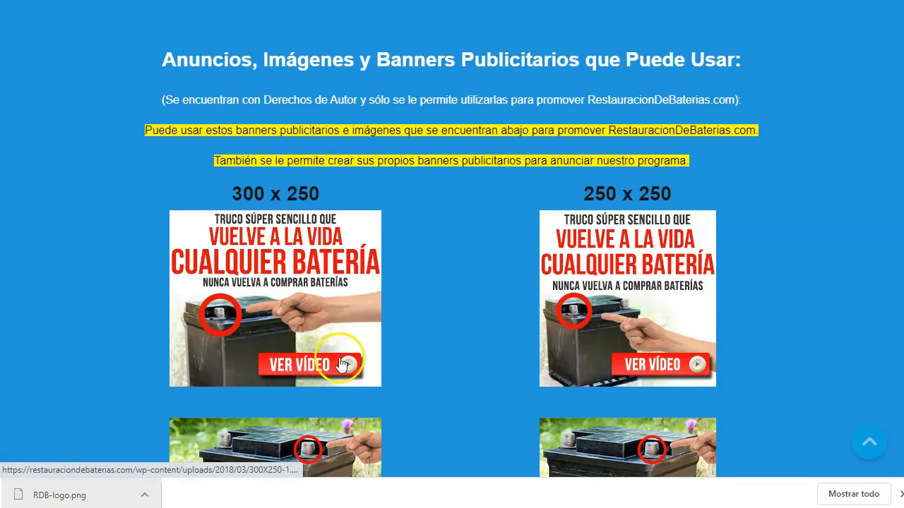
scroll(544, 317, down, 10)
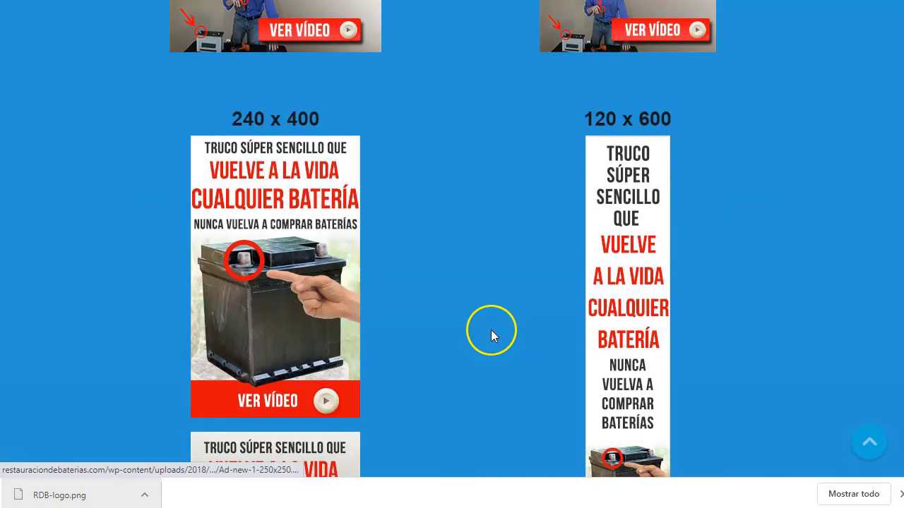
scroll(492, 337, down, 10)
scroll(491, 330, up, 20)
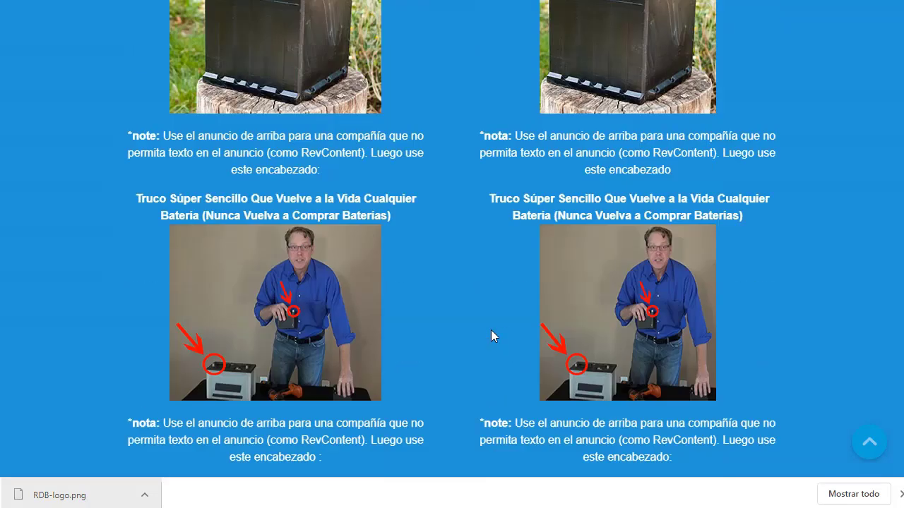
right_click(331, 309)
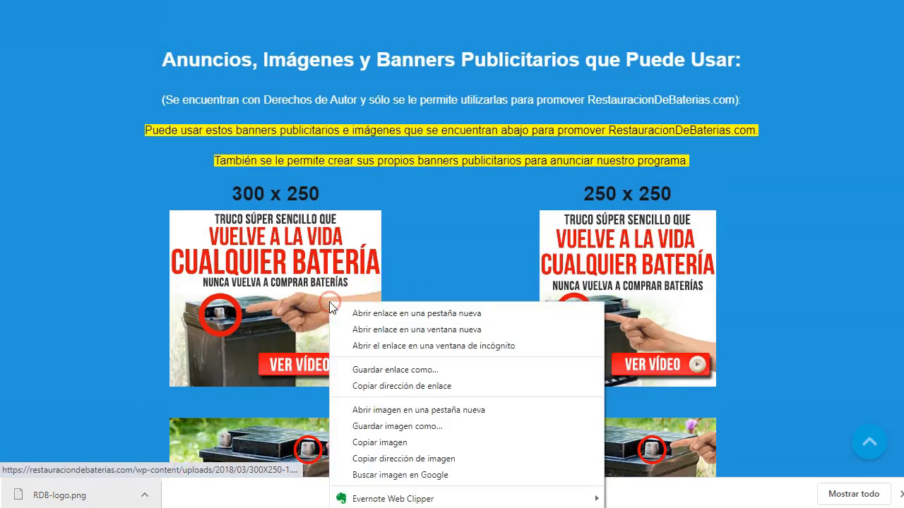
click(453, 412)
key(ctrl+Tab)
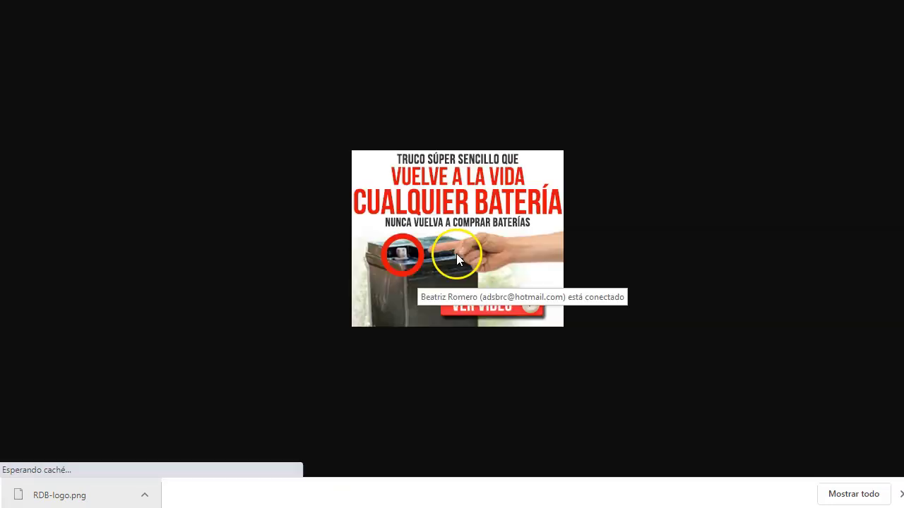
Step: Save the banner image as 300X250-1.png and close its tab
right_click(448, 224)
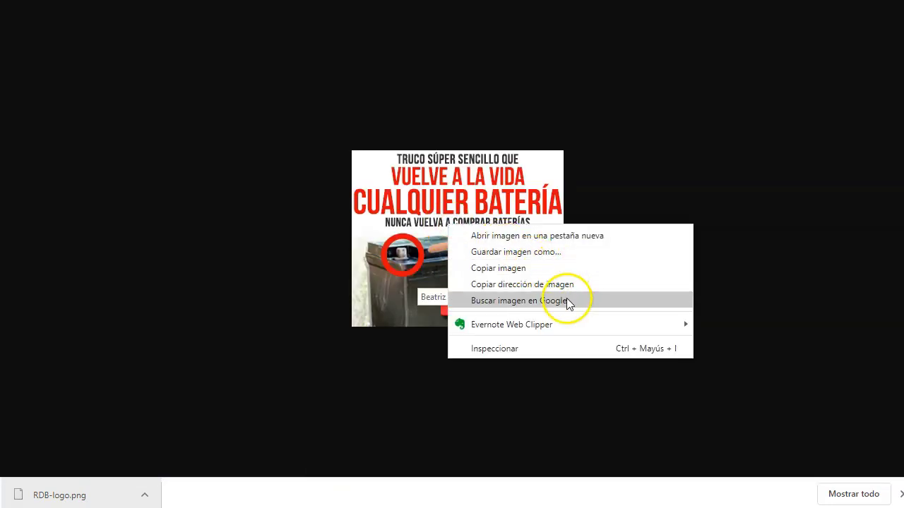
click(556, 253)
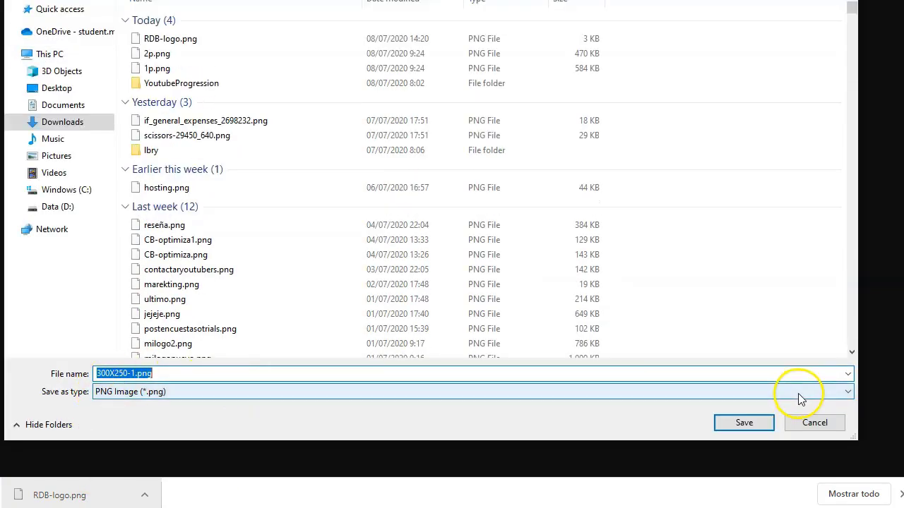
click(744, 423)
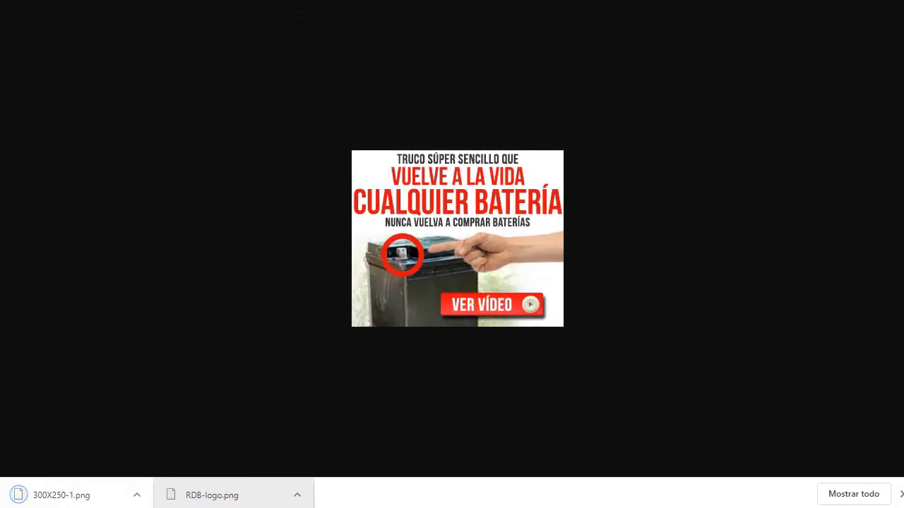
key(ctrl+w)
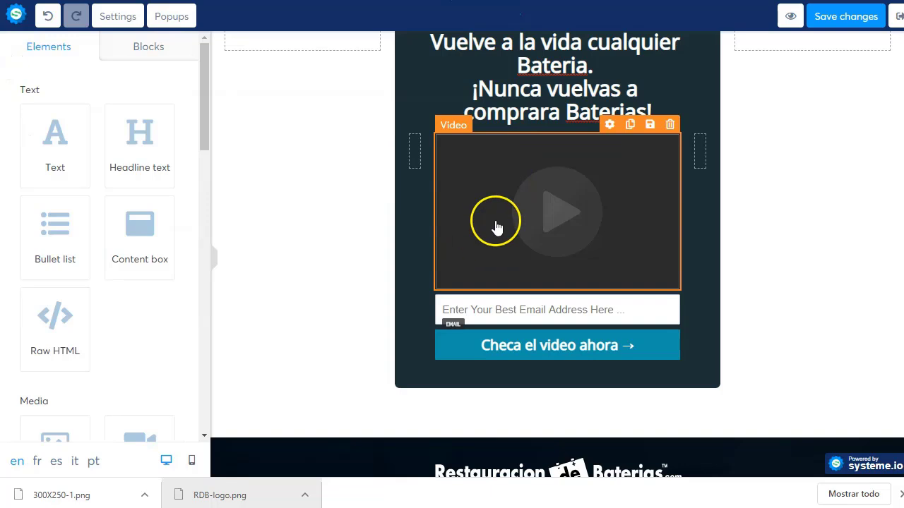
Step: Add an Image element above the form's video and delete the video
scroll(101, 306, down, 3)
drag(76, 264, 537, 177)
scroll(545, 311, down, 3)
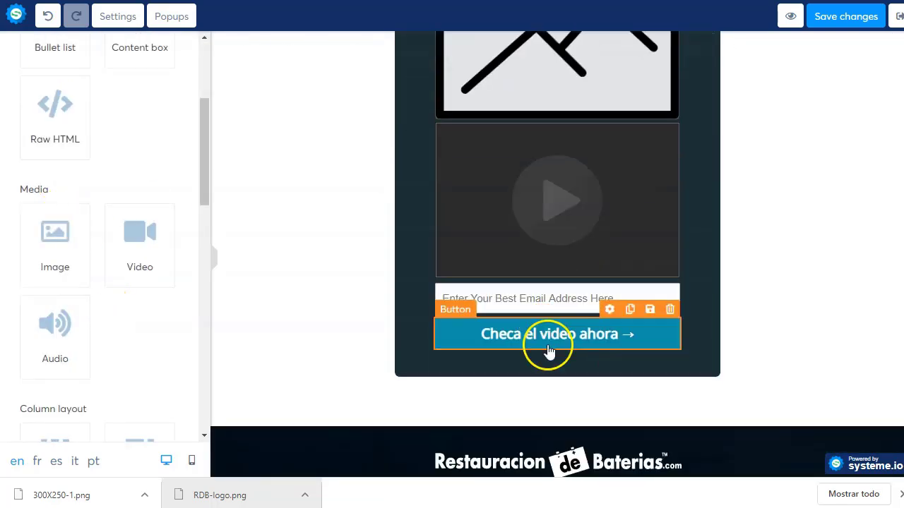
click(670, 135)
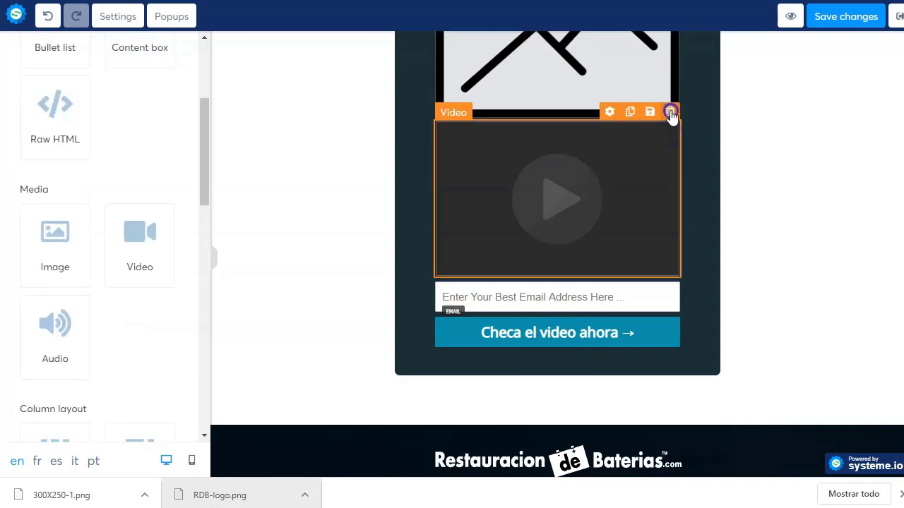
click(671, 112)
click(514, 43)
Step: Open the new image placeholder's settings panel
scroll(536, 222, up, 2)
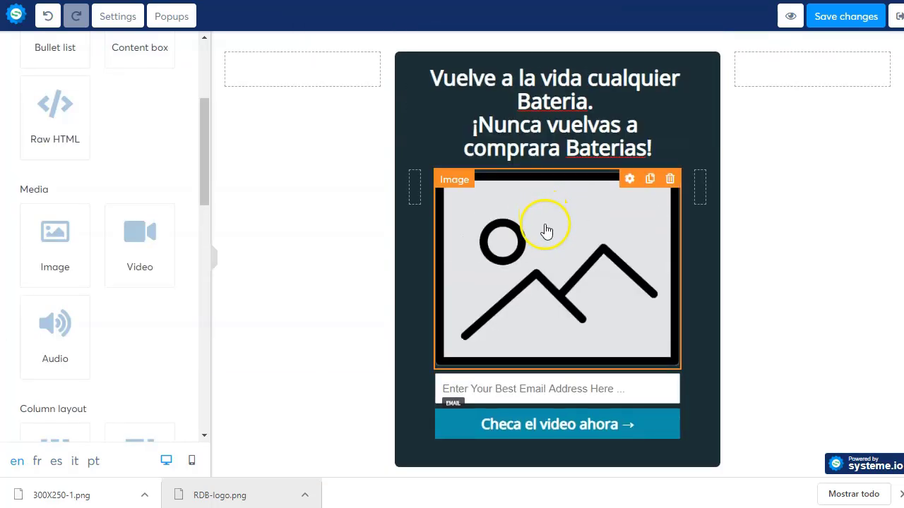
click(543, 247)
click(619, 228)
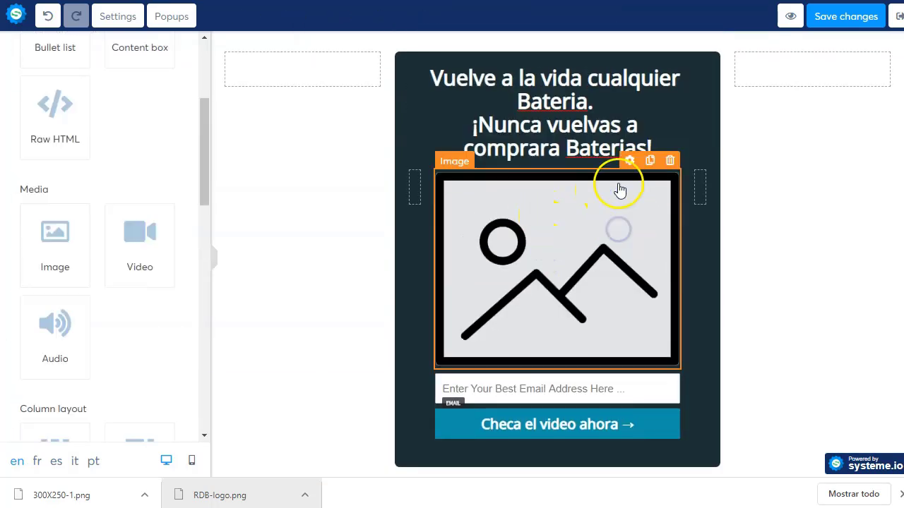
click(630, 160)
click(98, 100)
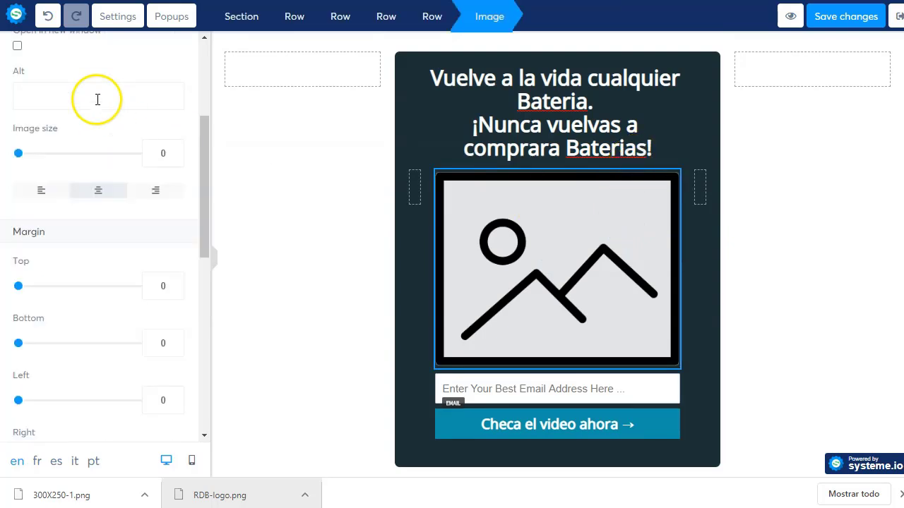
scroll(97, 99, up, 3)
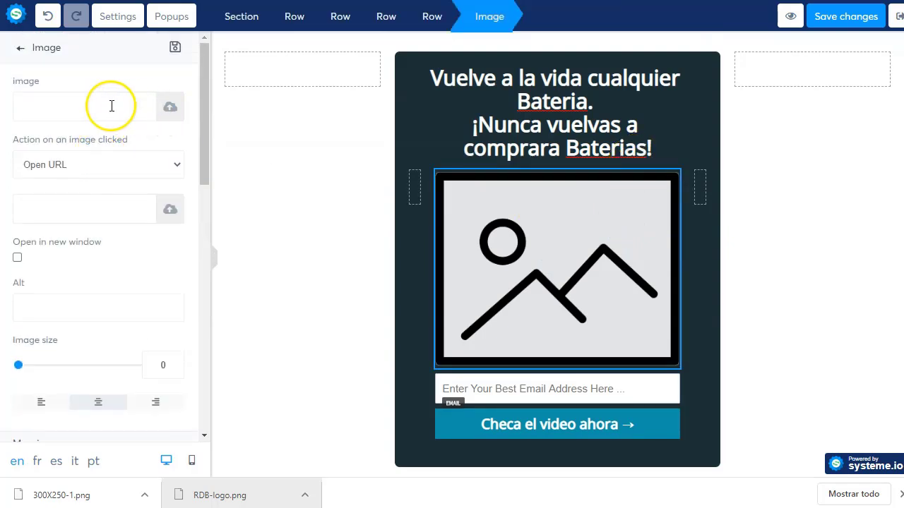
Step: Upload and insert 300X250-1.png into the image slot, keeping the Open URL click action
click(168, 108)
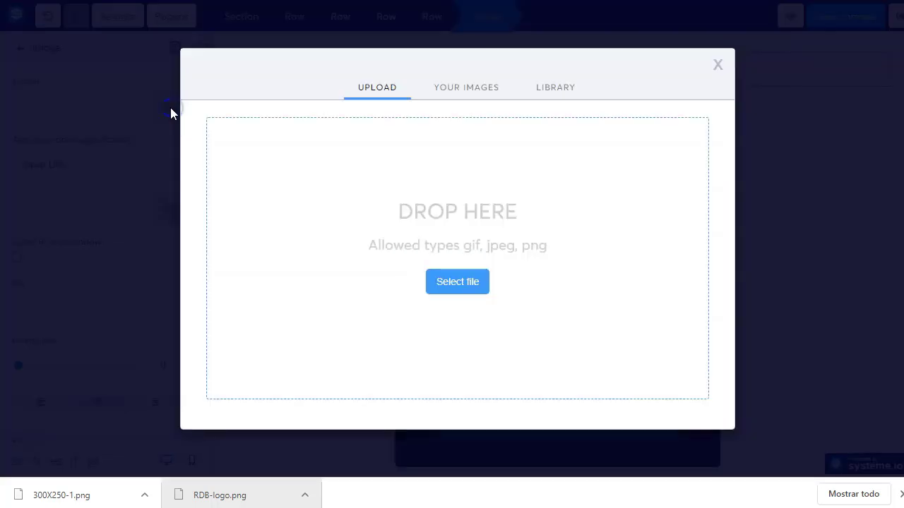
drag(50, 494, 431, 288)
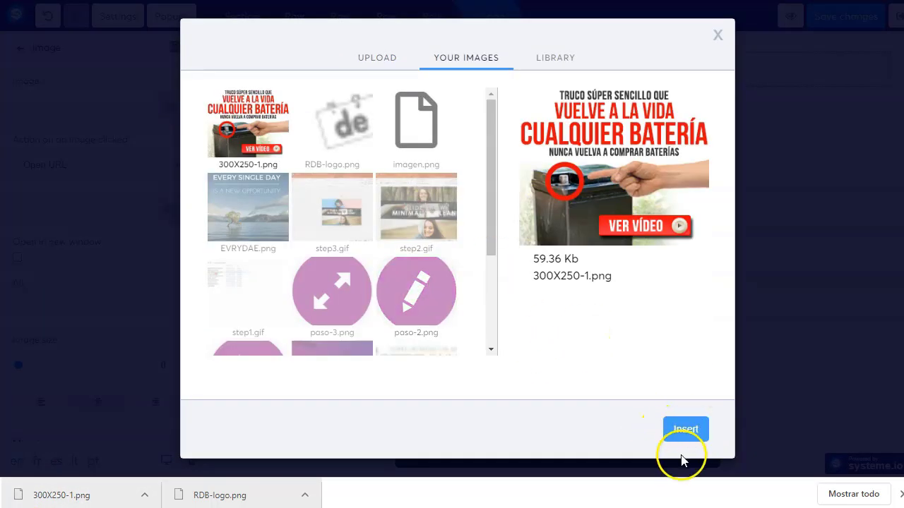
click(684, 429)
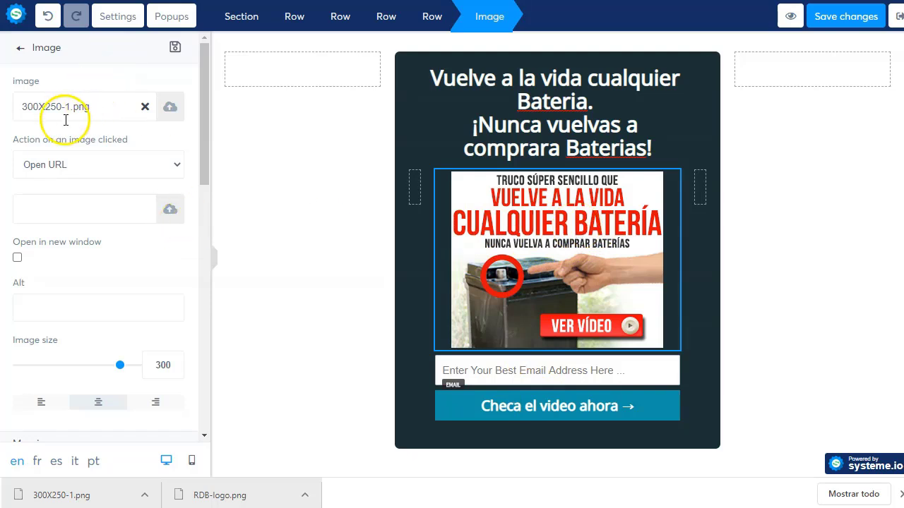
click(84, 171)
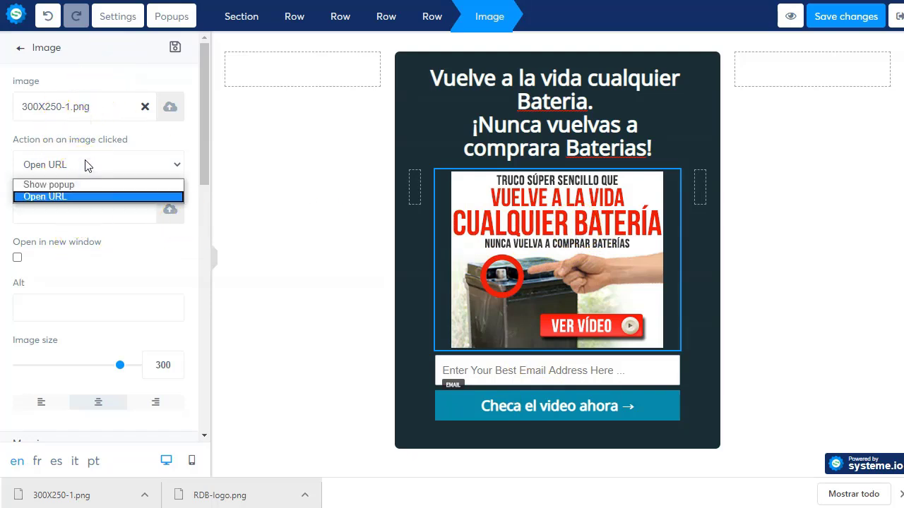
click(88, 165)
click(109, 214)
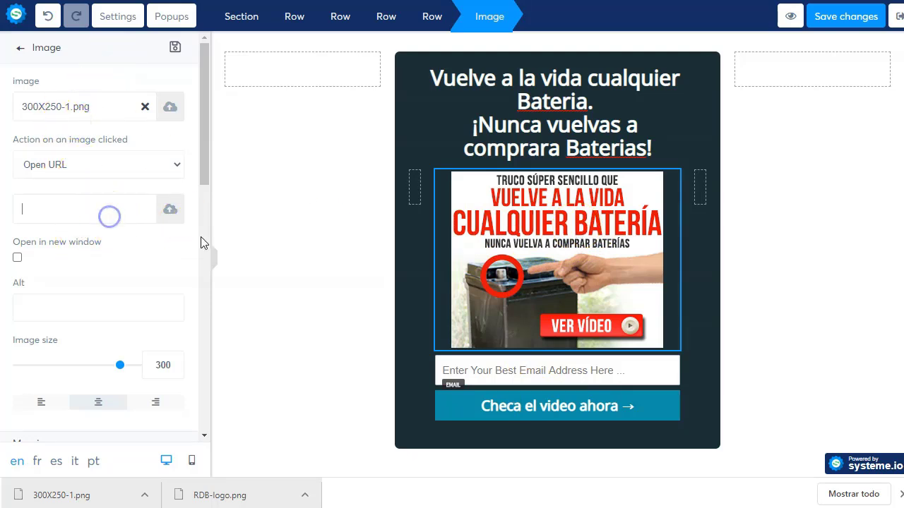
click(283, 273)
click(590, 363)
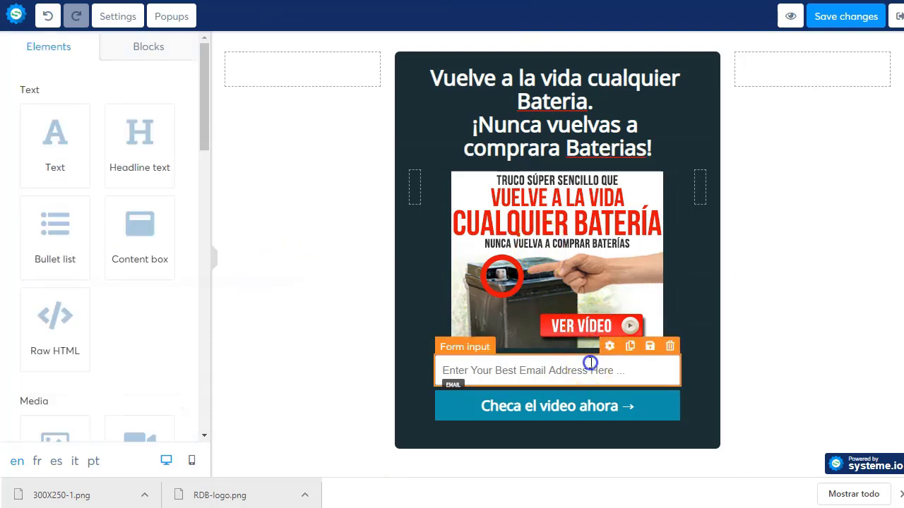
Step: Drag a new Form input above the email field and open its settings
click(514, 361)
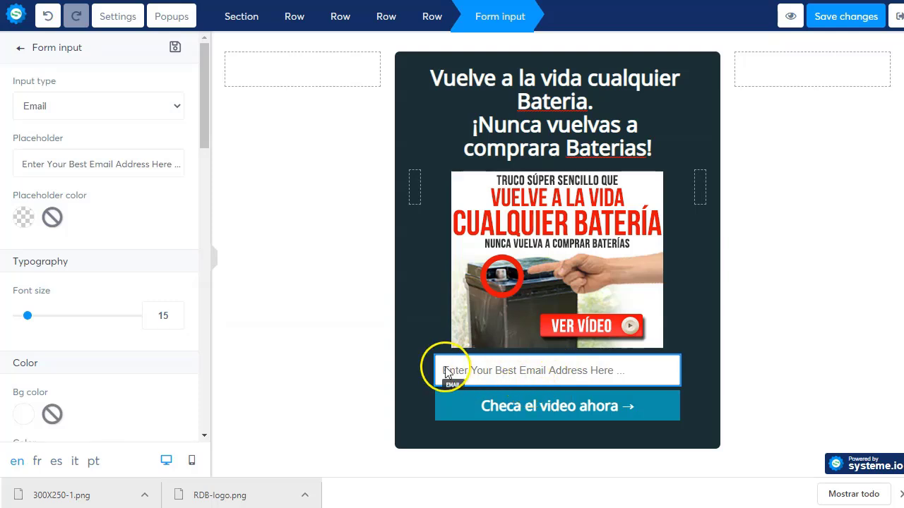
click(20, 47)
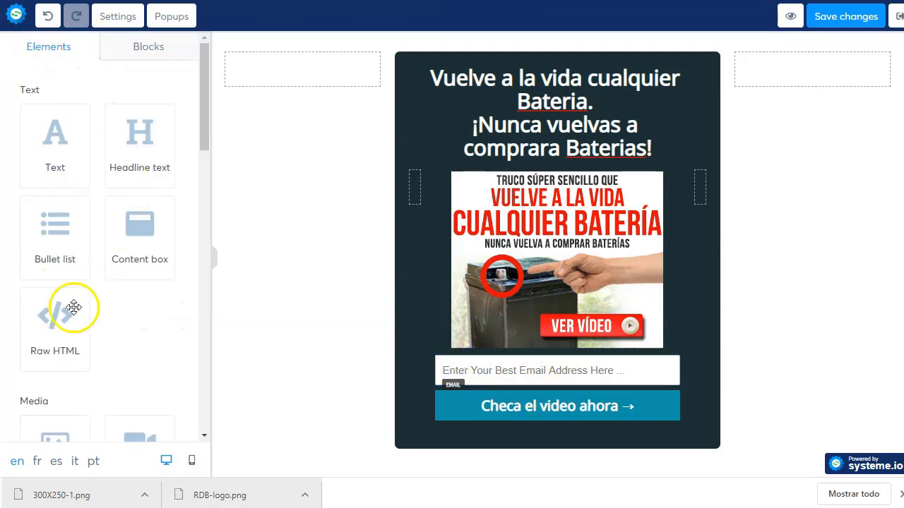
scroll(73, 308, down, 10)
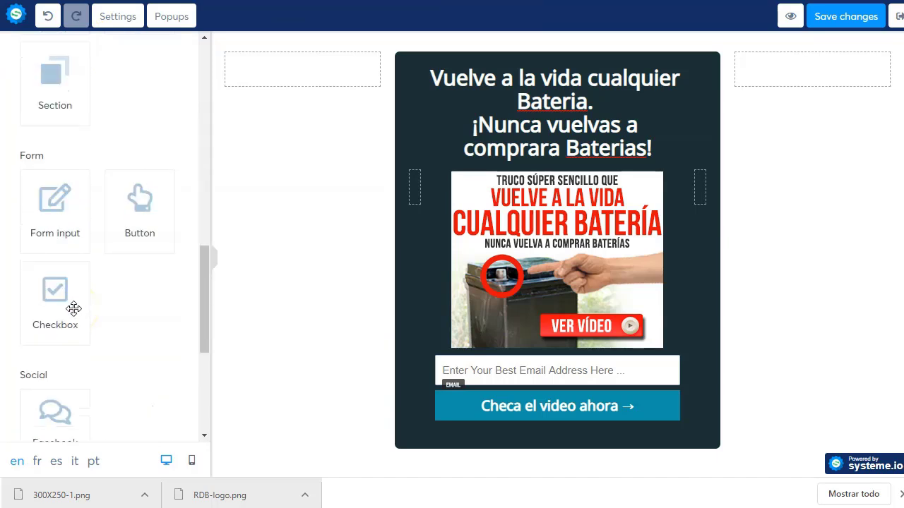
scroll(73, 308, down, 3)
scroll(45, 191, up, 3)
drag(45, 191, 531, 347)
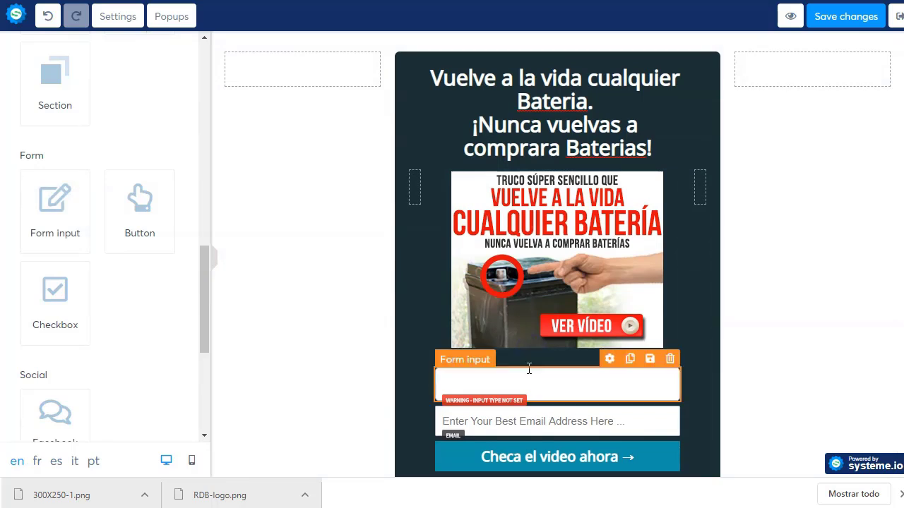
click(531, 382)
click(599, 374)
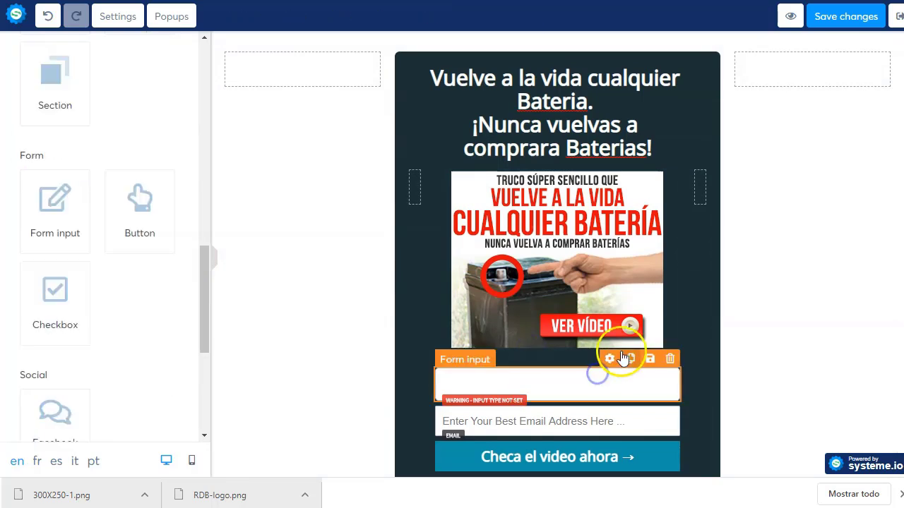
click(610, 359)
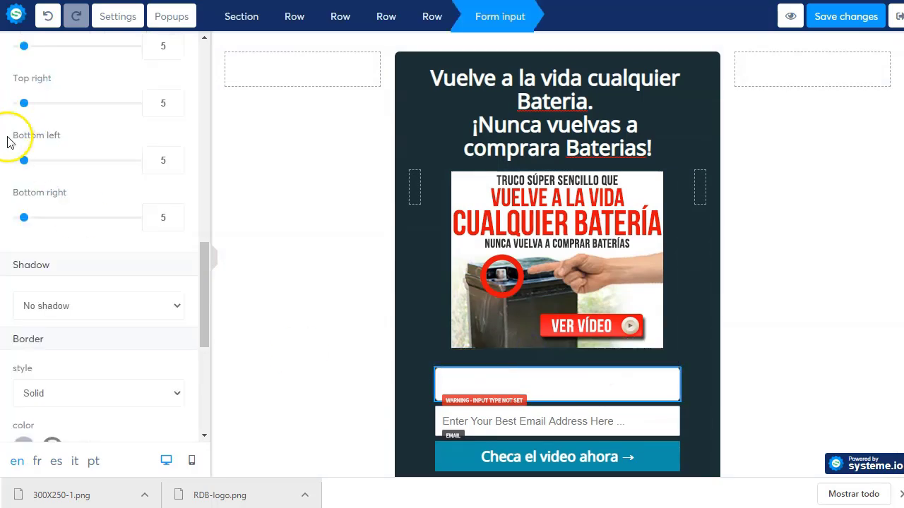
Step: Set the input type to First name with placeholder 'Pon tu nombre aqui'
scroll(26, 159, up, 10)
click(93, 105)
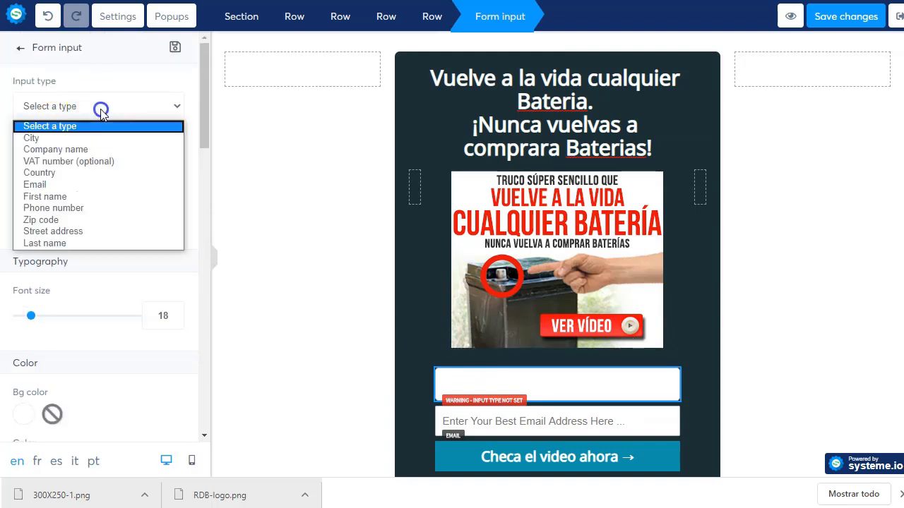
click(80, 198)
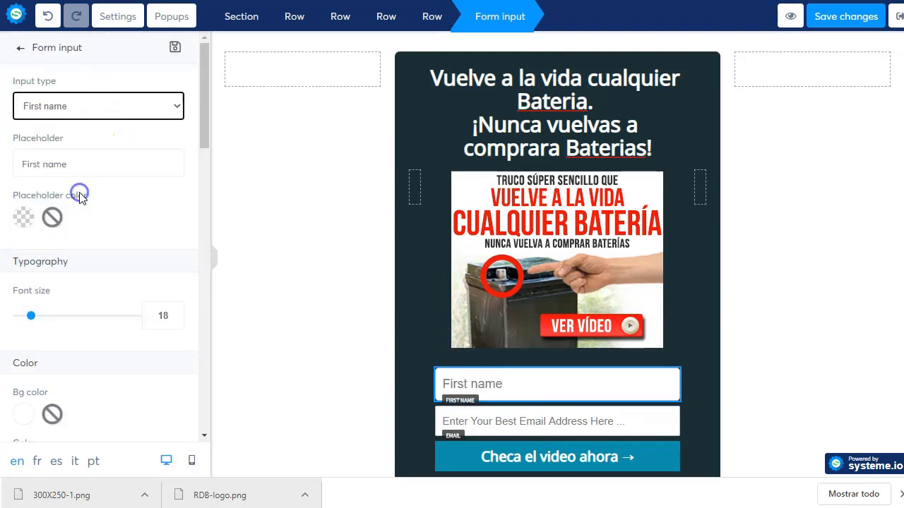
click(91, 165)
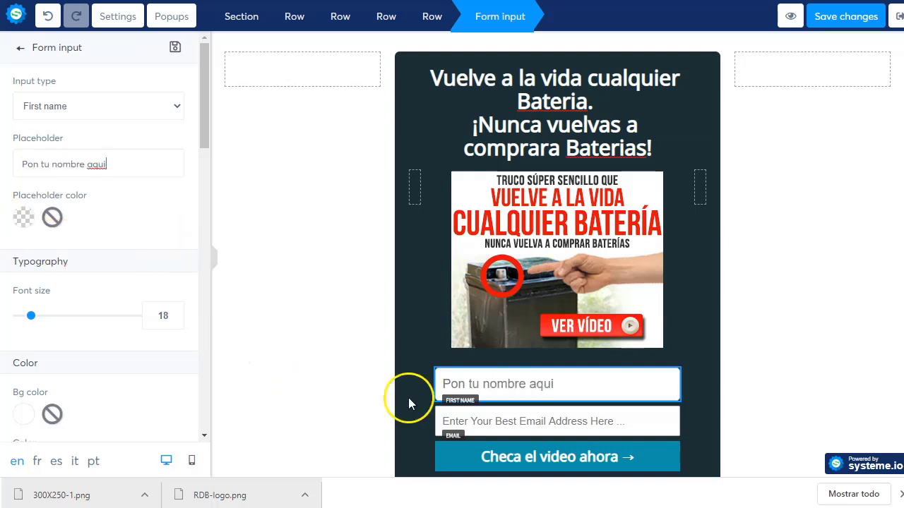
click(497, 423)
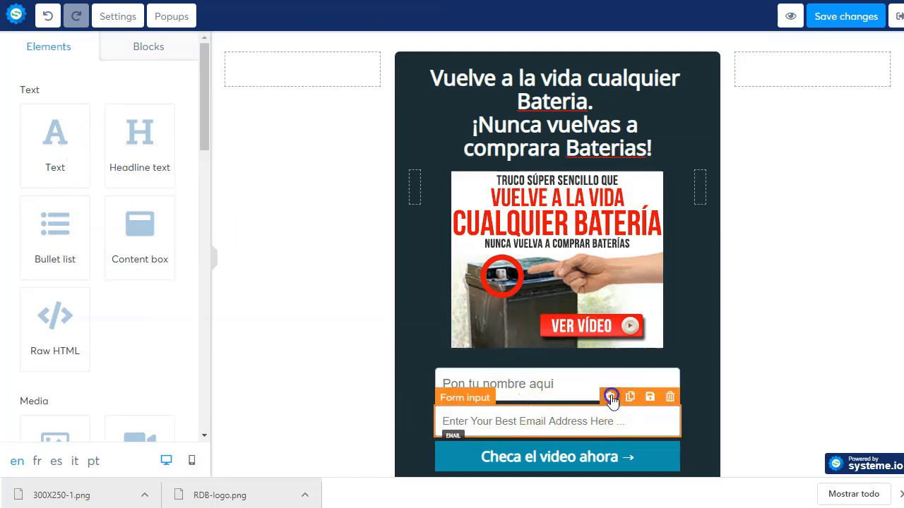
Step: Replace the email field's placeholder with 'Pon tu correo aqui' and check the form
click(611, 398)
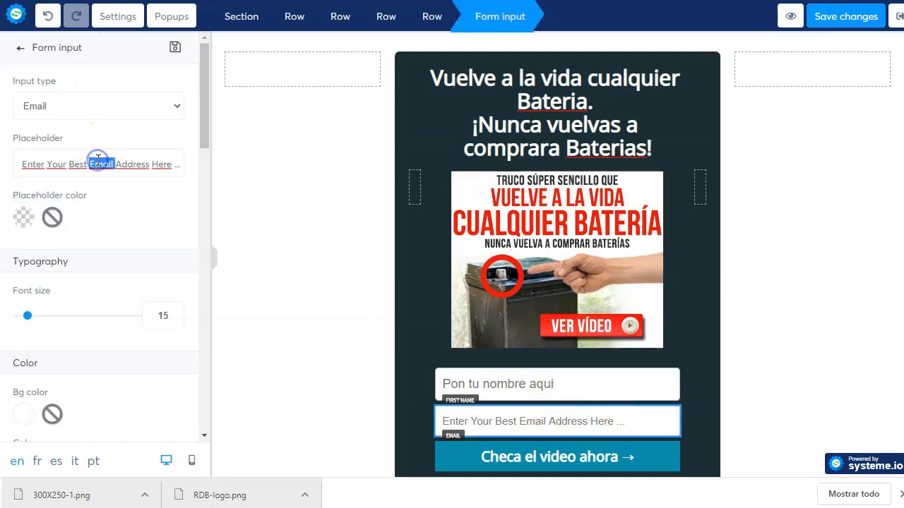
triple_click(97, 158)
text(Pon tu correo aqui)
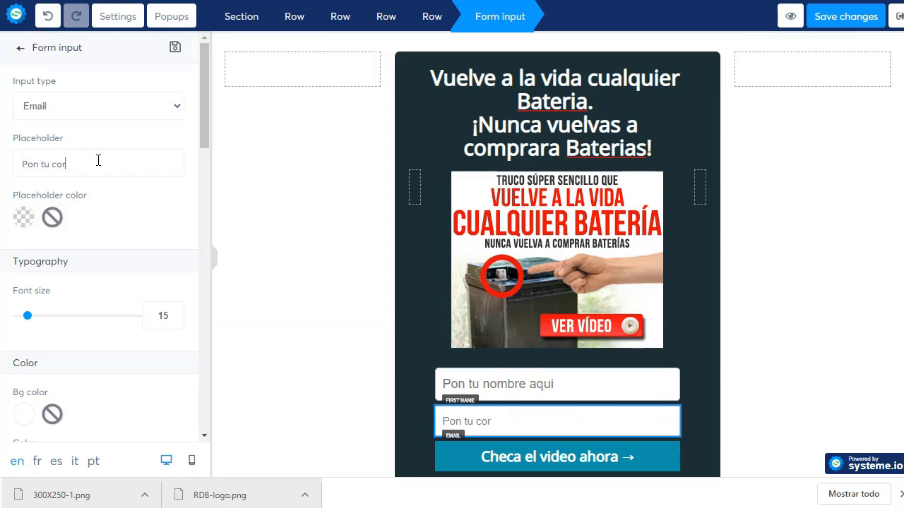
click(326, 406)
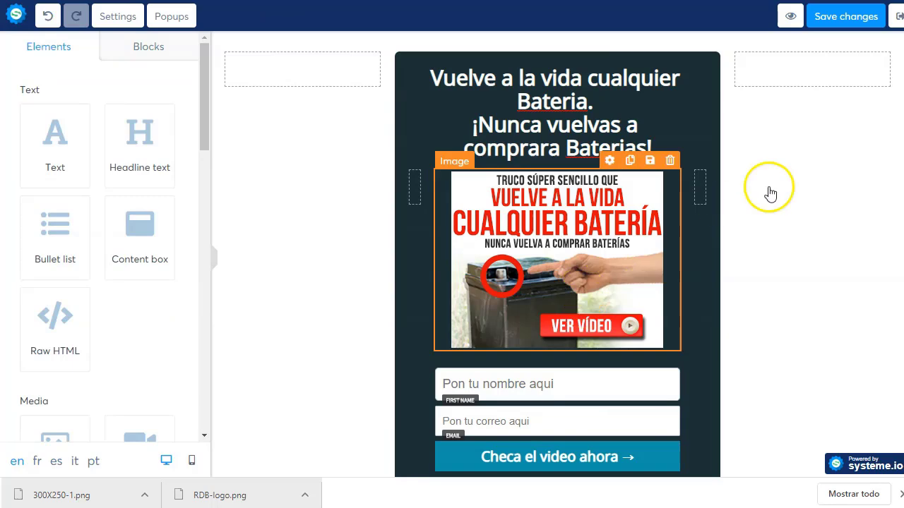
scroll(787, 291, down, 2)
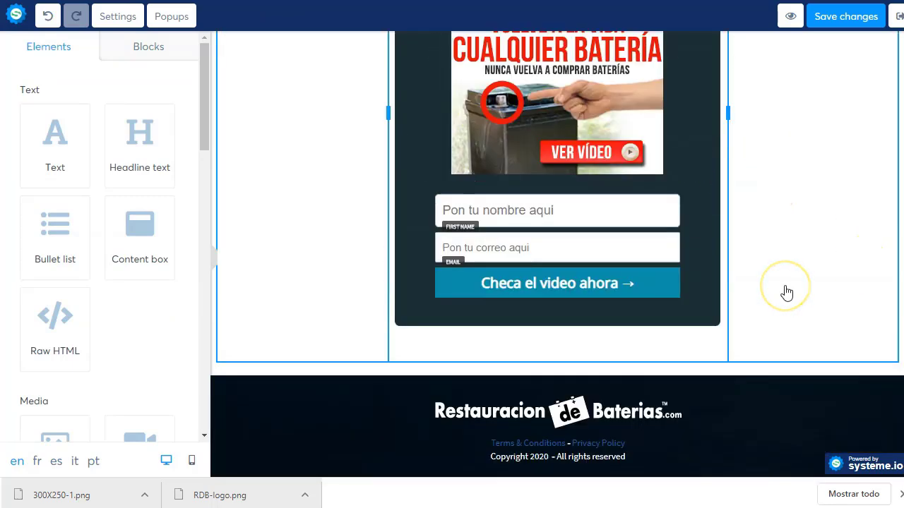
scroll(706, 297, up, 3)
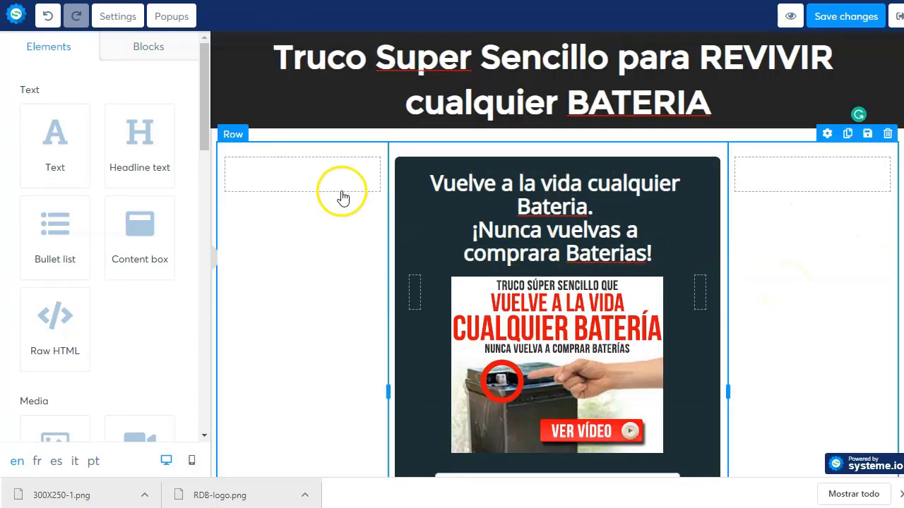
scroll(672, 323, down, 3)
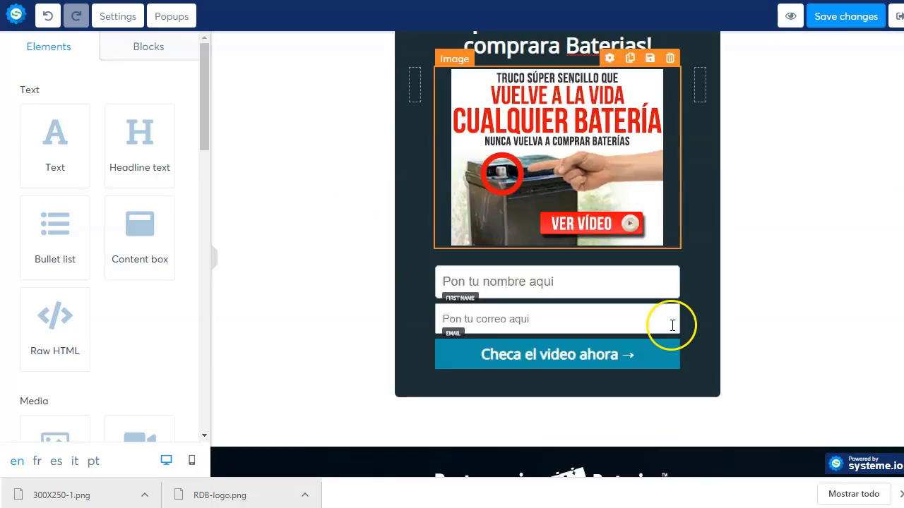
scroll(798, 235, up, 3)
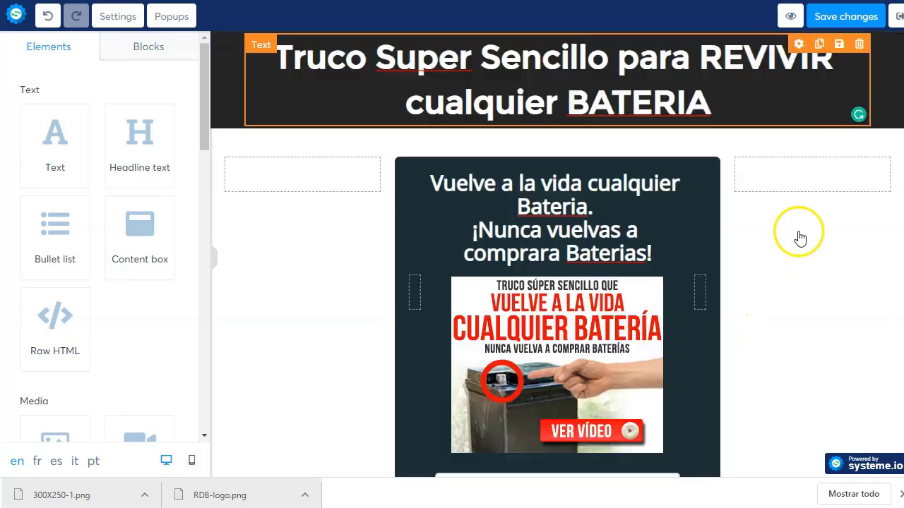
Step: Preview the squeeze page and scroll through the headline, battery banner, form fields and button
click(789, 17)
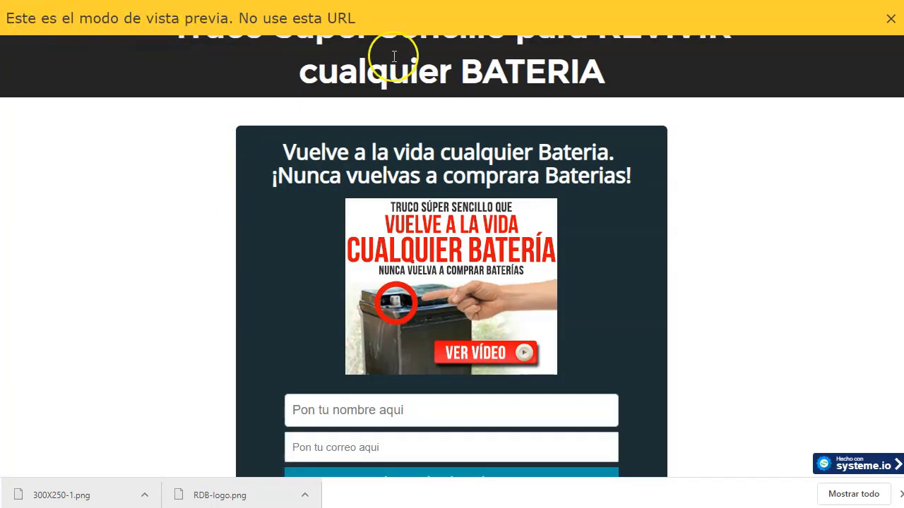
scroll(504, 233, down, 3)
scroll(487, 332, up, 3)
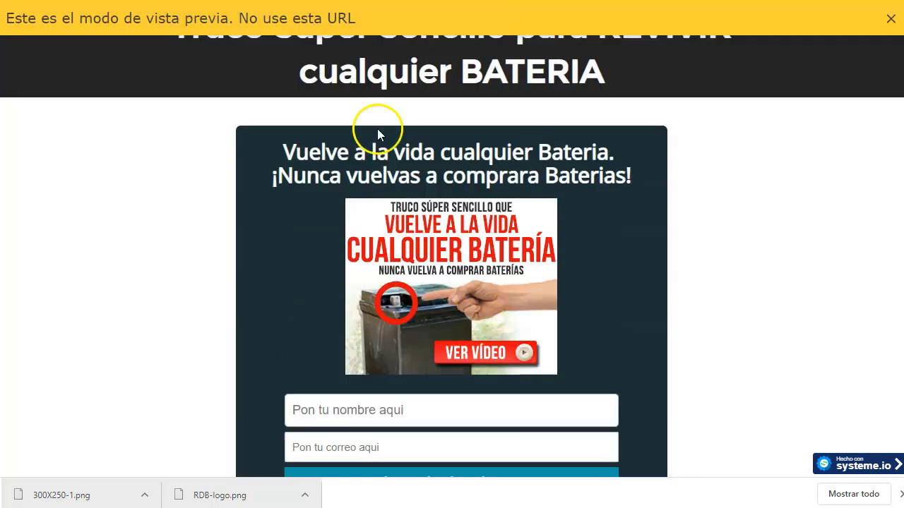
scroll(431, 232, down, 3)
scroll(430, 226, up, 1)
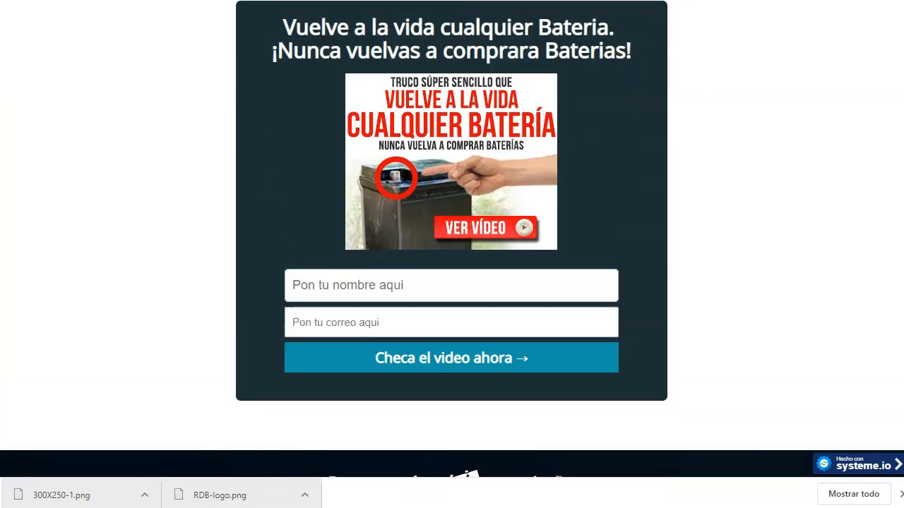
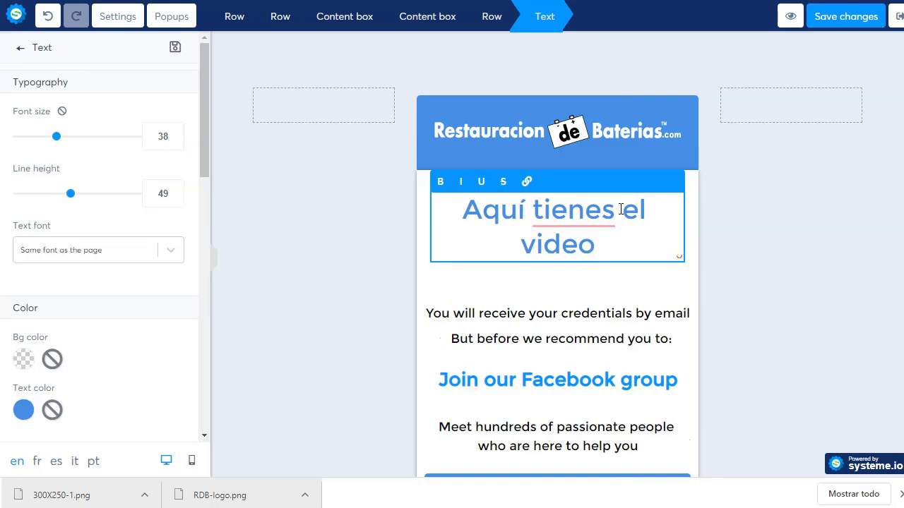
Step: Replace the credentials paragraph, beginning with 'Sabías que puedes generar ingresos'
click(486, 318)
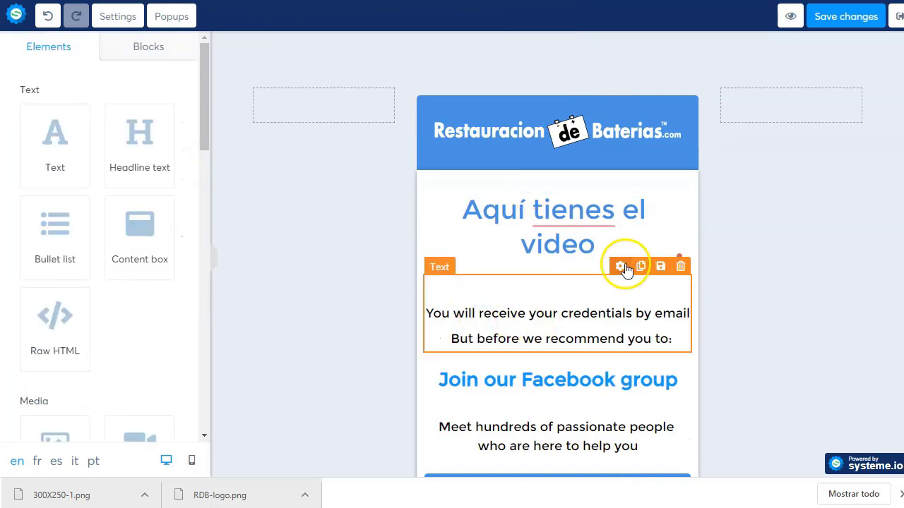
click(494, 324)
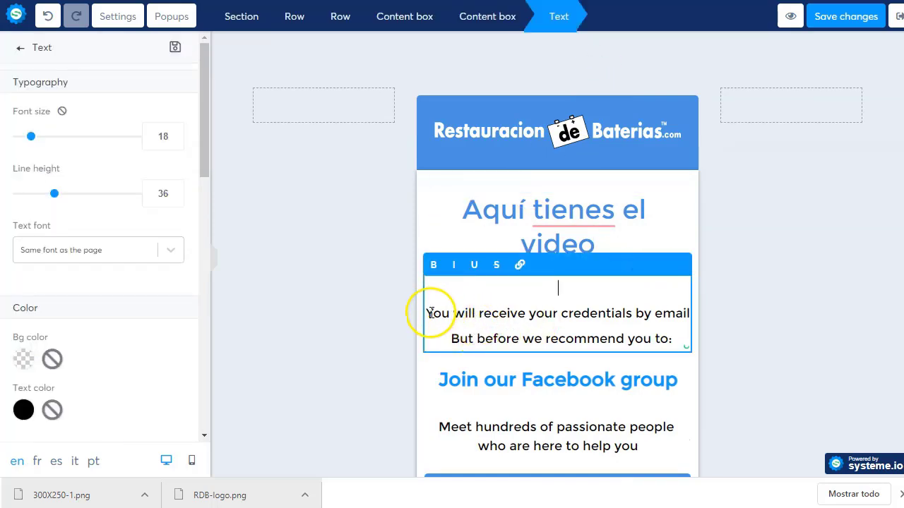
drag(429, 315, 650, 332)
text(Pero antes de que lo veas:)
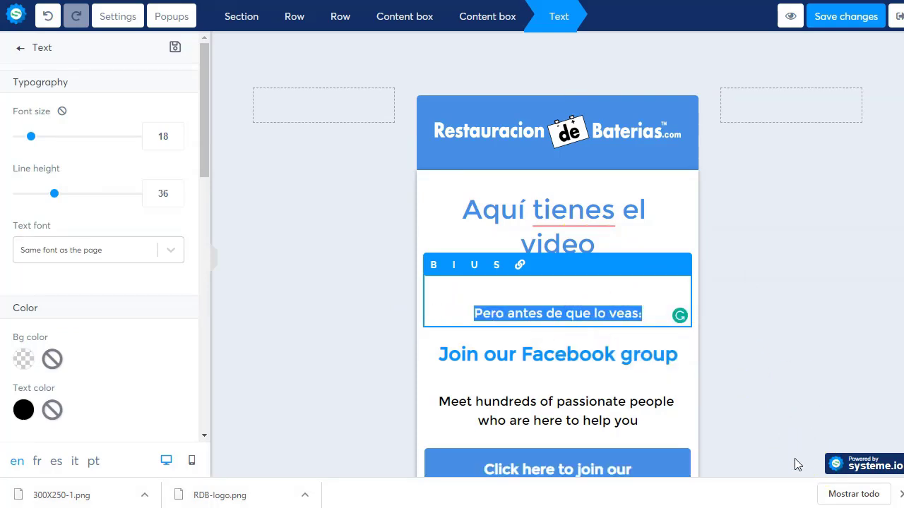
text(Sabías que puedes generar)
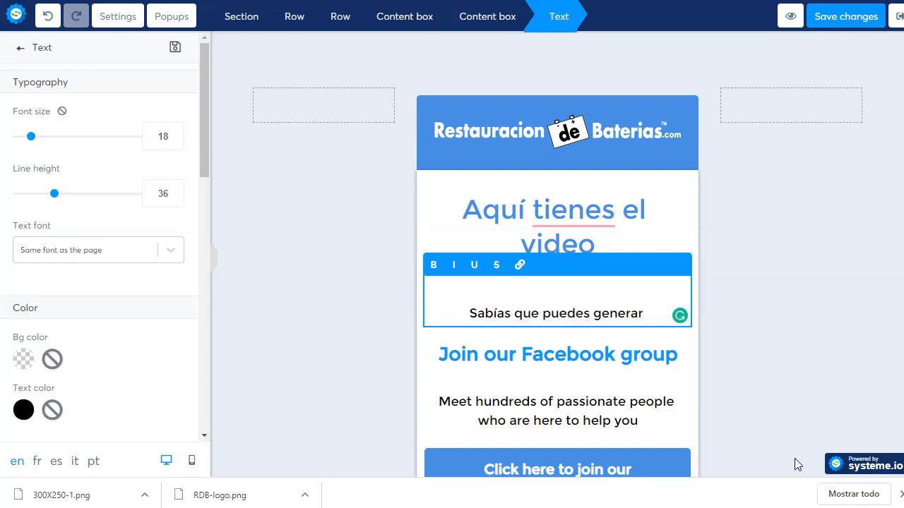
key(BackSpace)
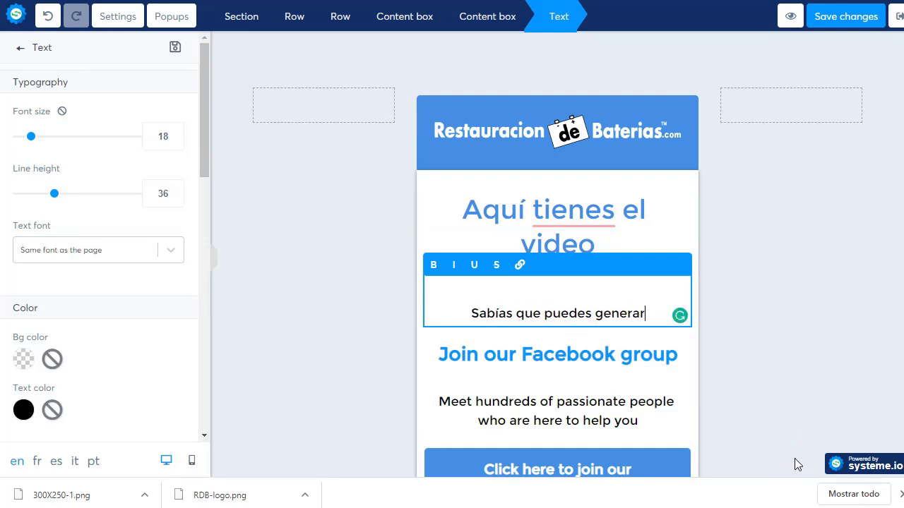
key(BackSpace)
key(BackSpace)
key(BackSpace)
key(BackSpace)
key(BackSpace)
key(BackSpace)
text(enerar ingerso)
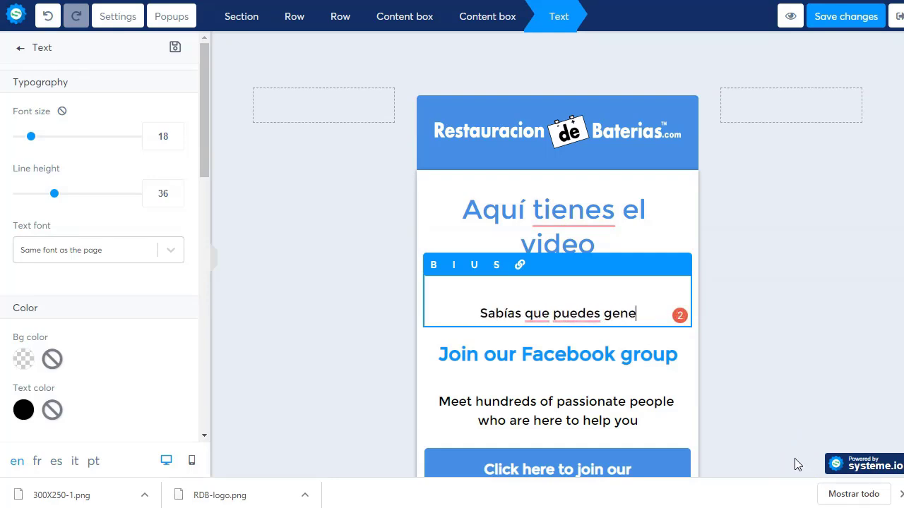
key(BackSpace)
key(BackSpace)
key(BackSpace)
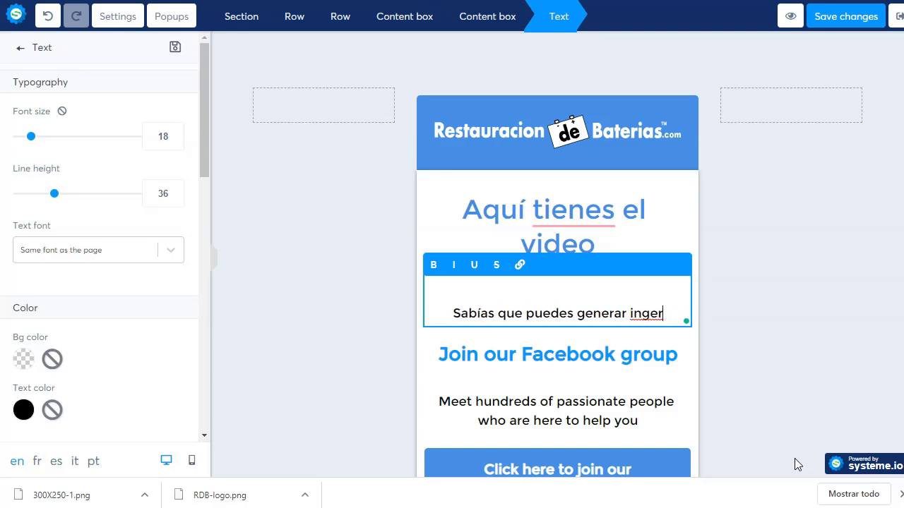
key(BackSpace)
key(BackSpace)
text(reso)
Step: Complete the question '¿Sabías que puedes generar ingresos extras reviviendo BATERIAS?' and select the Facebook heading
key(BackSpace)
key(BackSpace)
key(BackSpace)
key(BackSpace)
text(resos extras )
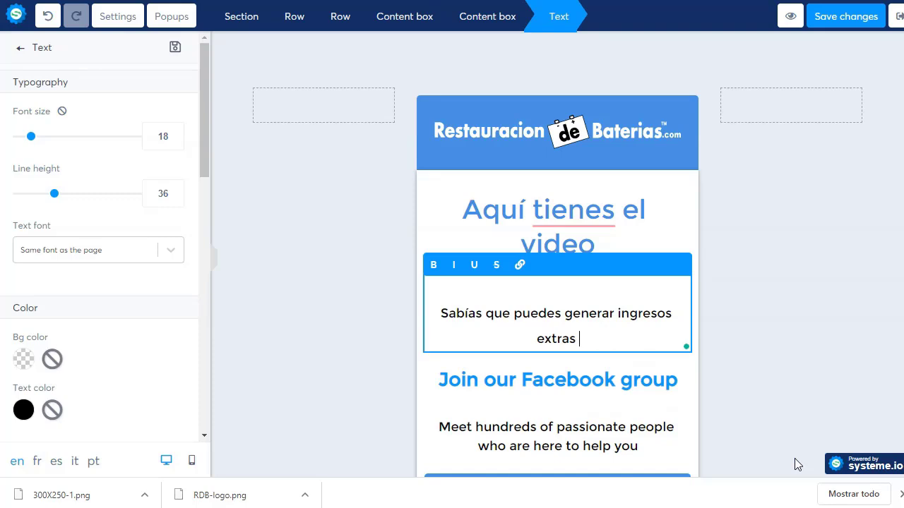
text(revivien)
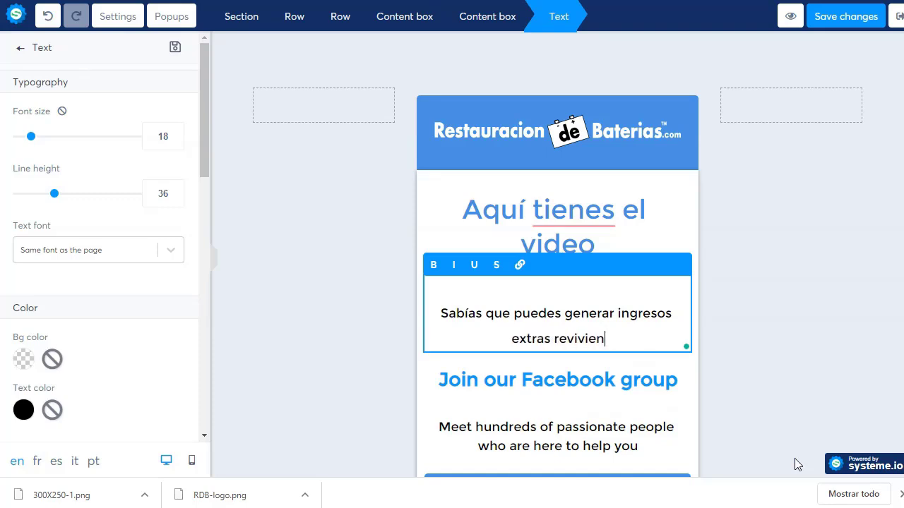
text(do BATE)
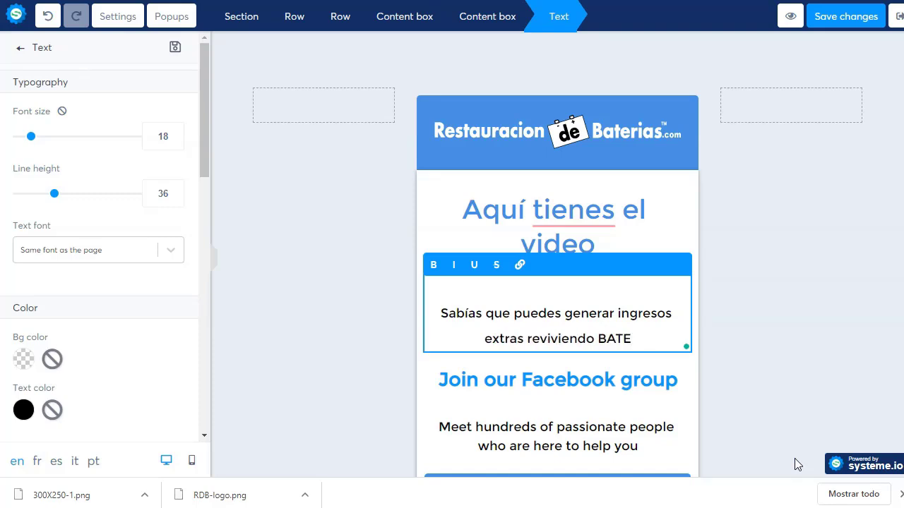
text(RIAS)
key(BackSpace)
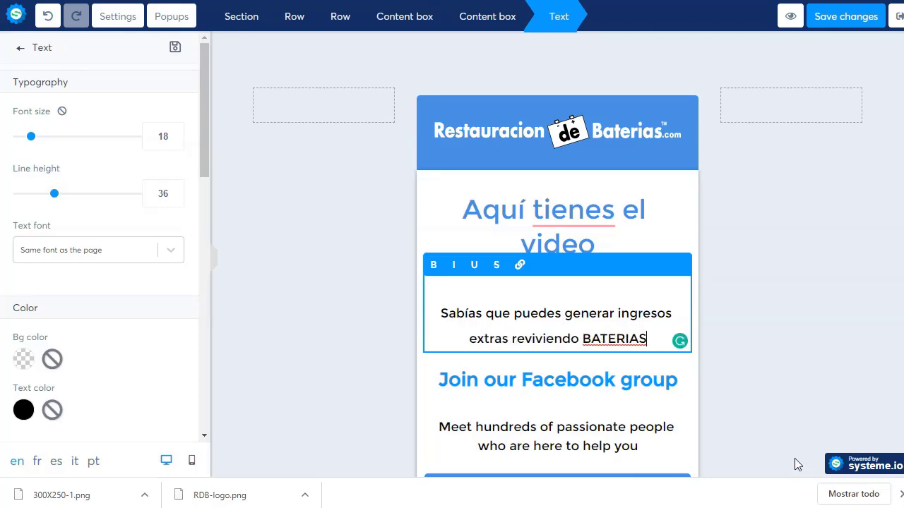
text(?)
key(ctrl+Home)
text(¿)
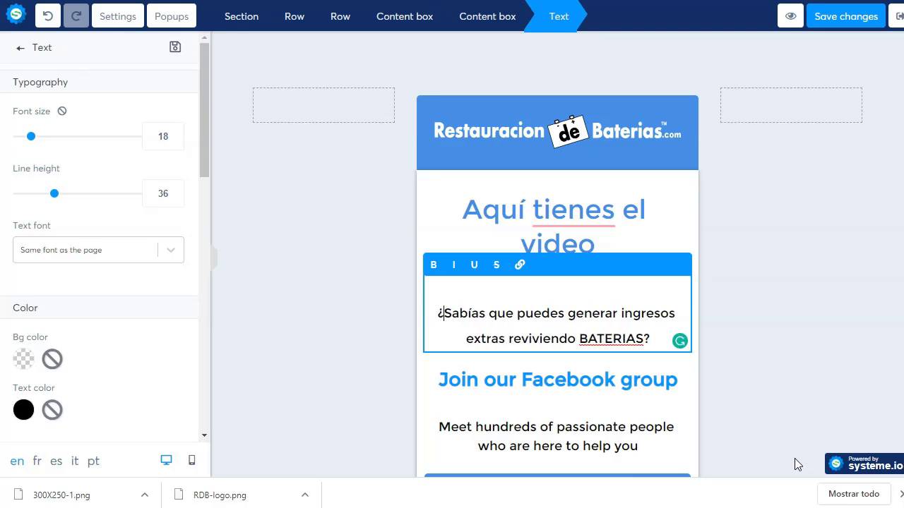
click(618, 289)
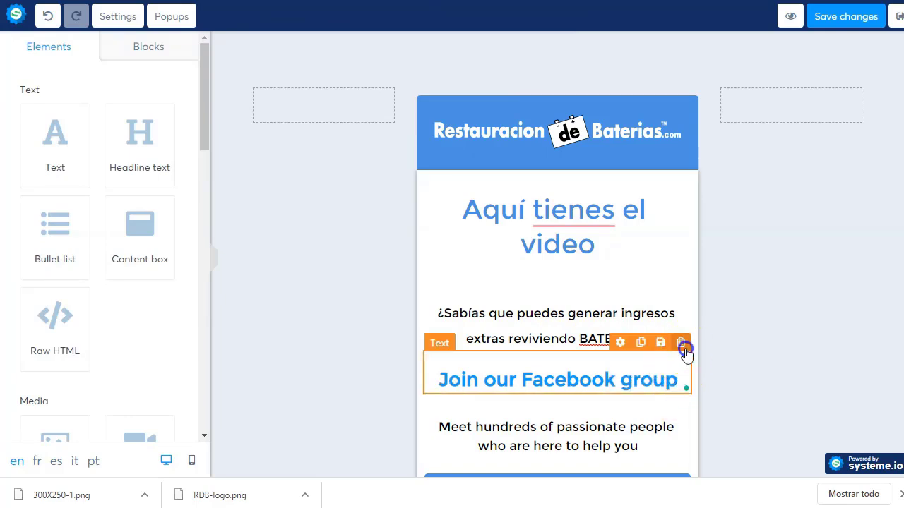
click(681, 343)
Step: Delete the Facebook group heading and start replacing the Meet hundreds paragraph with 'No te pierdas el video completo…'
click(508, 41)
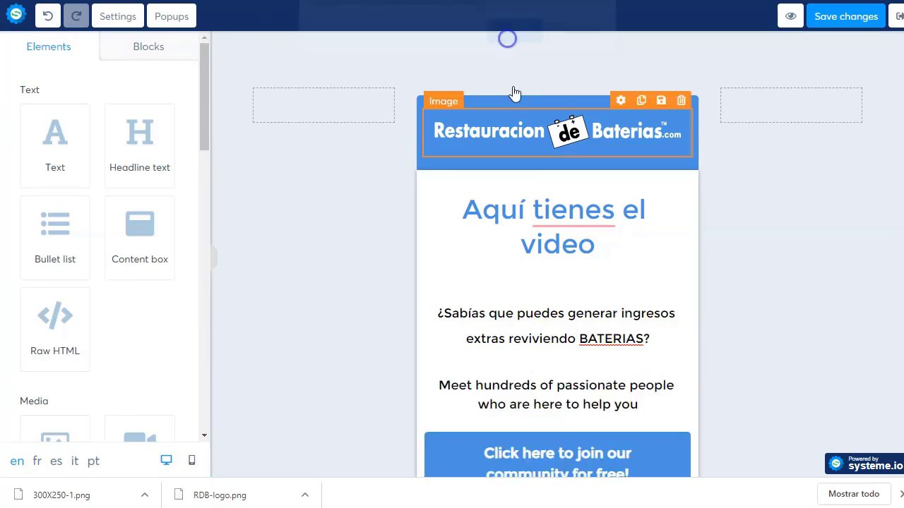
triple_click(535, 399)
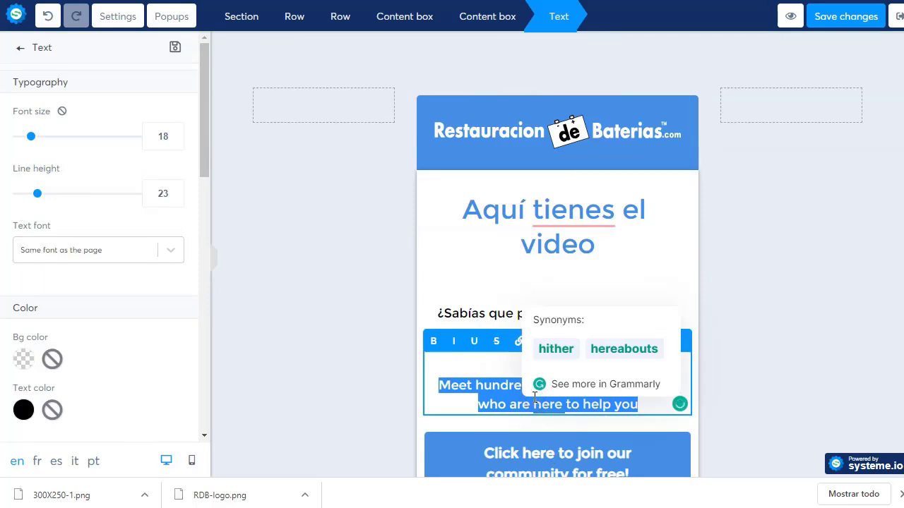
text(No te pier)
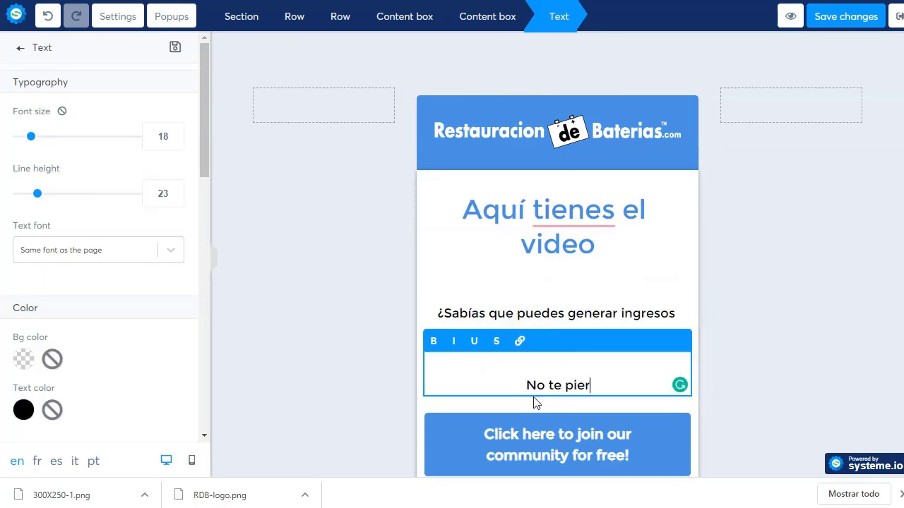
text(das el video )
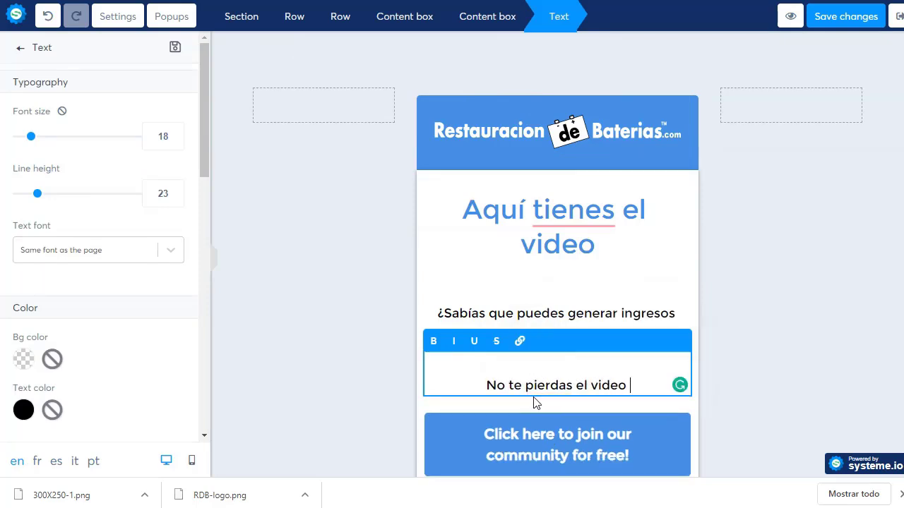
text(completo para que)
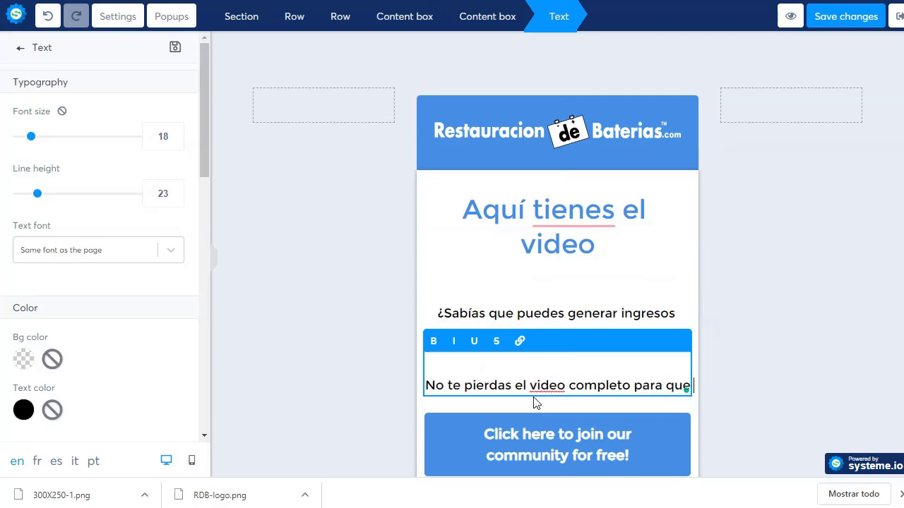
text( descubr)
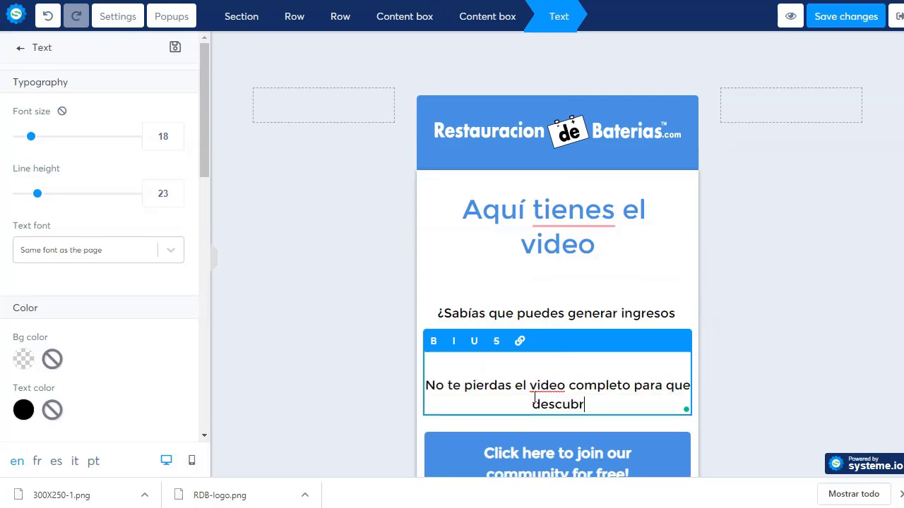
text(as el sencill)
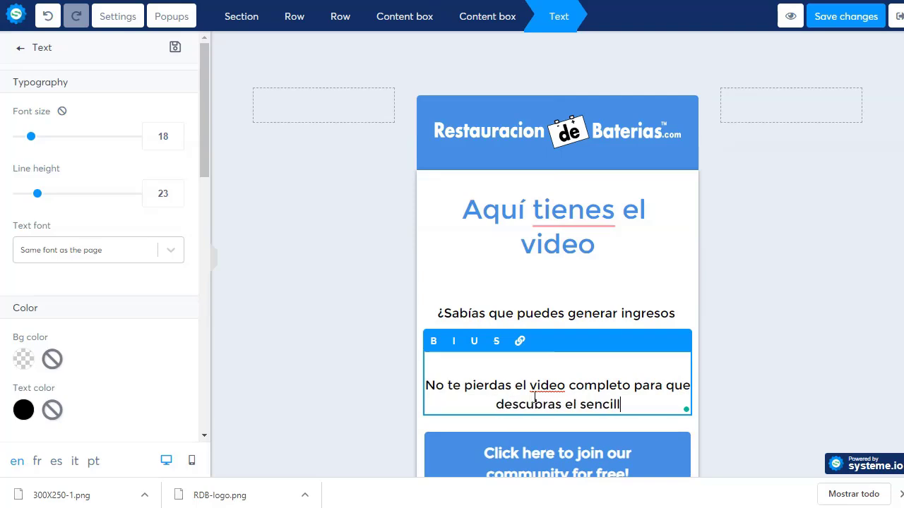
text(o truc)
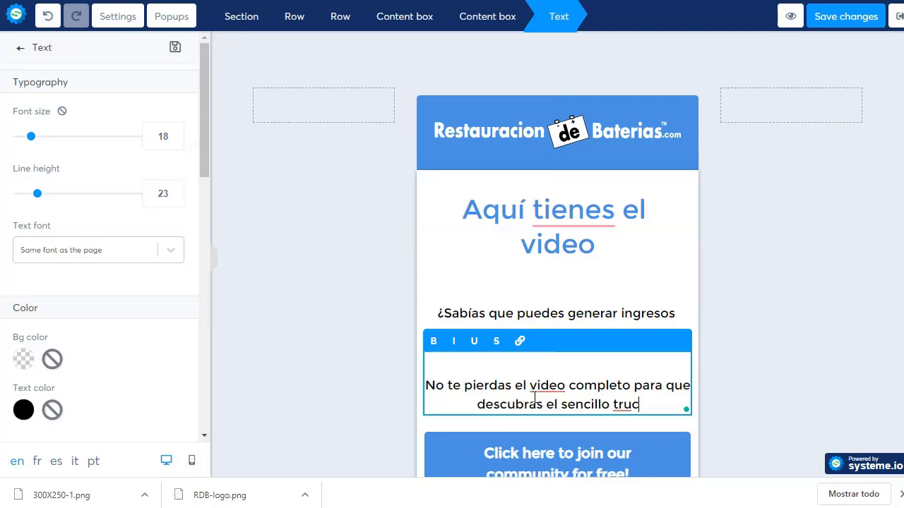
text(o que te ha)
Step: Finish the sentence with 'el sencillo truco que hará que nunca más compres una batería.'
key(BackSpace)
key(BackSpace)
text(te har)
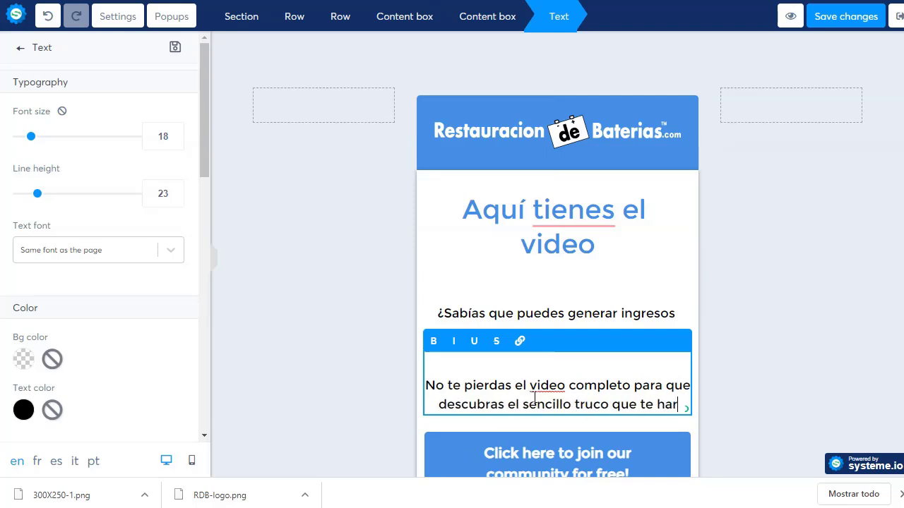
text(á )
text(el)
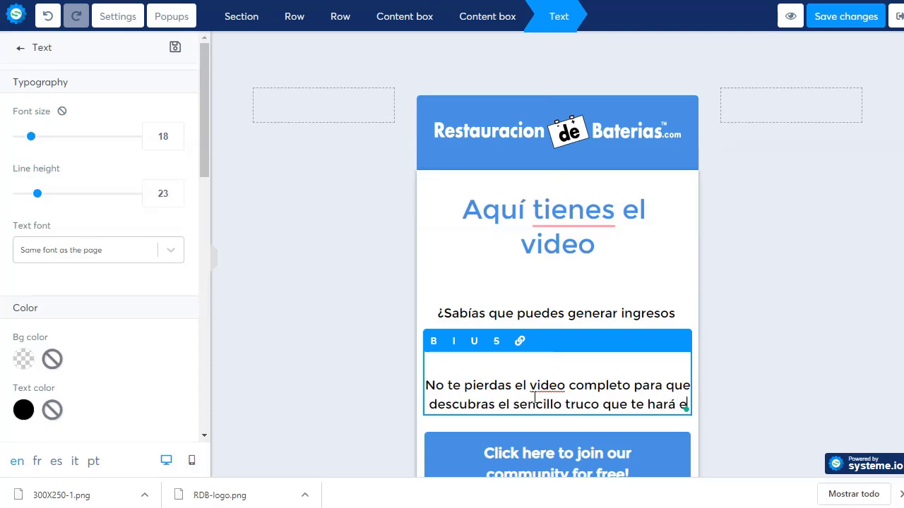
key(BackSpace)
key(BackSpace)
key(BackSpace)
key(BackSpace)
key(BackSpace)
key(BackSpace)
key(BackSpace)
key(BackSpace)
key(BackSpace)
key(BackSpace)
key(BackSpace)
key(BackSpace)
key(BackSpace)
key(BackSpace)
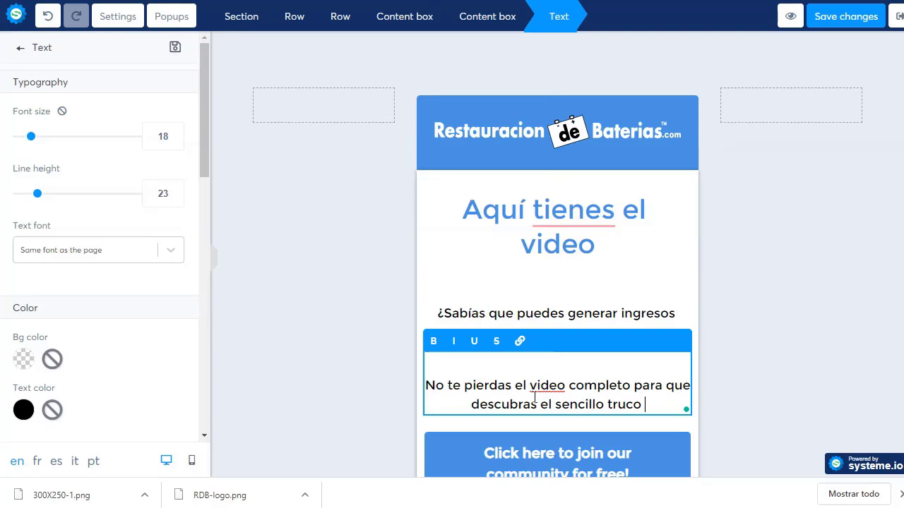
text(que hará que n)
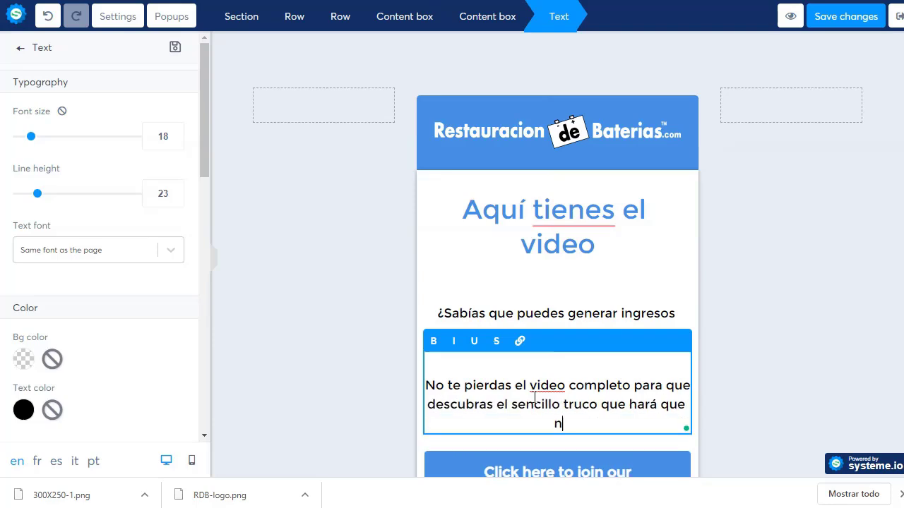
text(unca más compres )
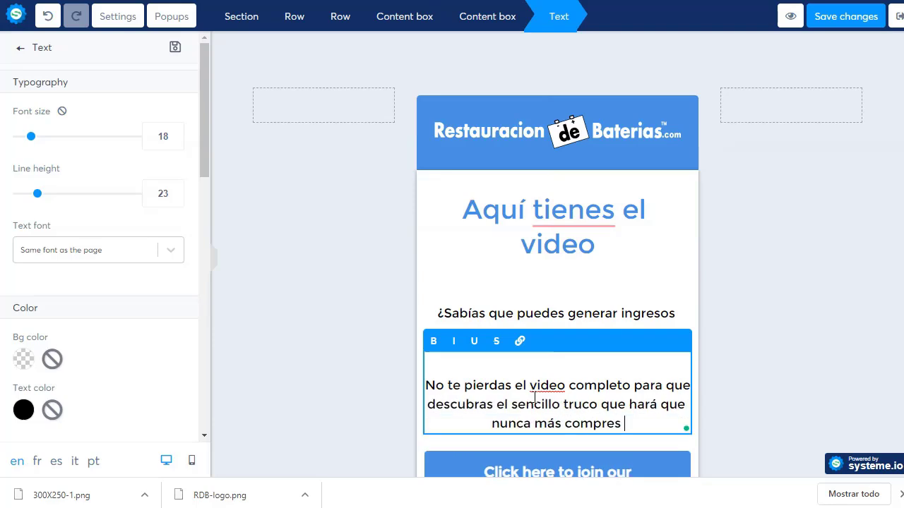
text(una bateria)
key(BackSpace)
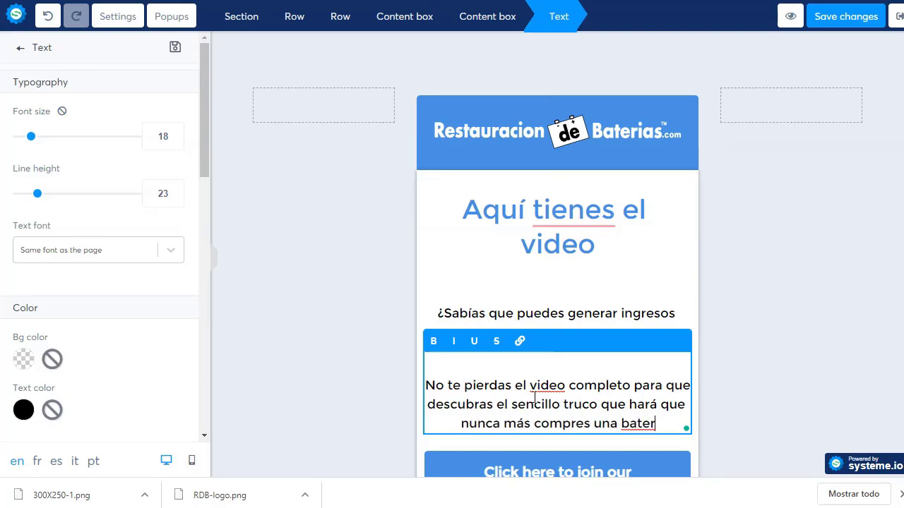
text(ia.)
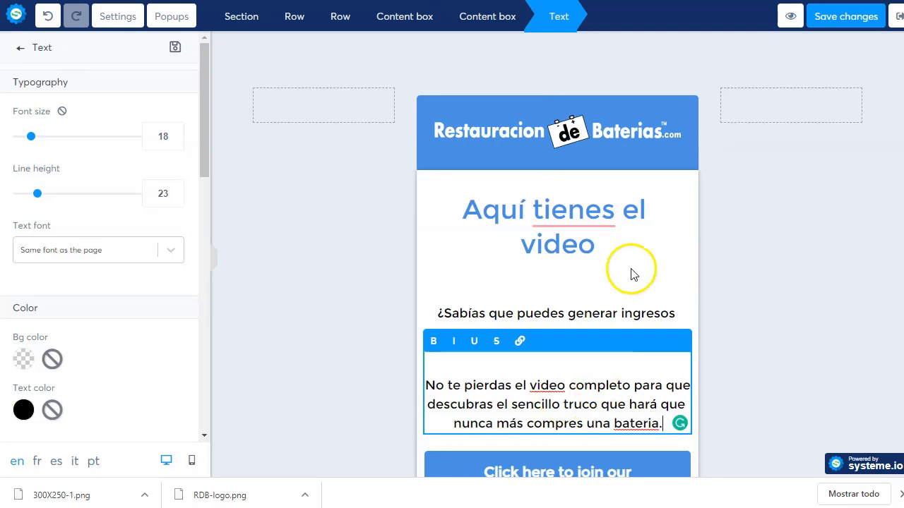
click(631, 270)
Step: Set the call-to-action button text to '¡Dale al play ahora!'
scroll(337, 269, down, 2)
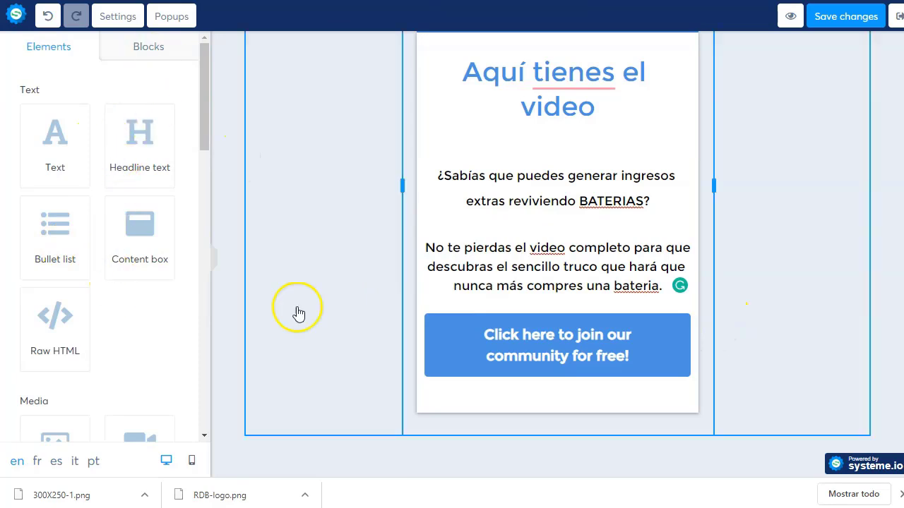
click(495, 336)
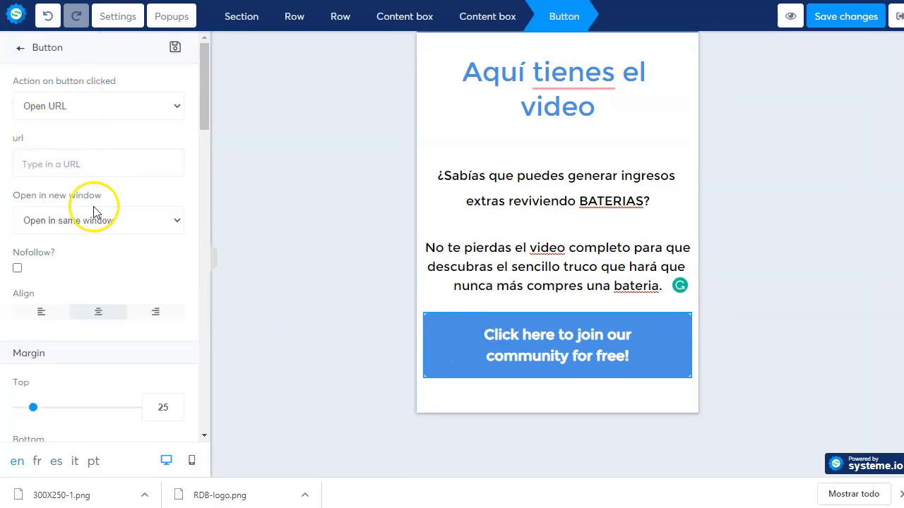
scroll(95, 208, down, 4)
scroll(95, 226, down, 5)
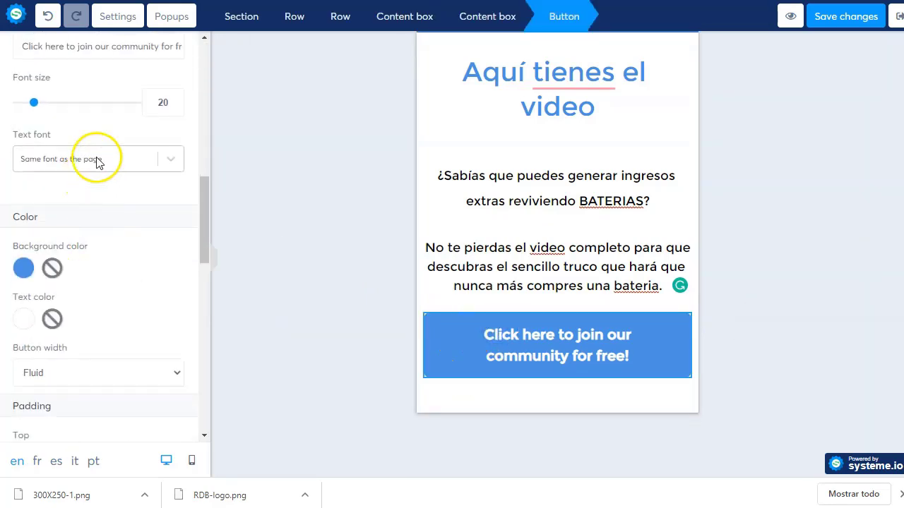
scroll(101, 155, up, 3)
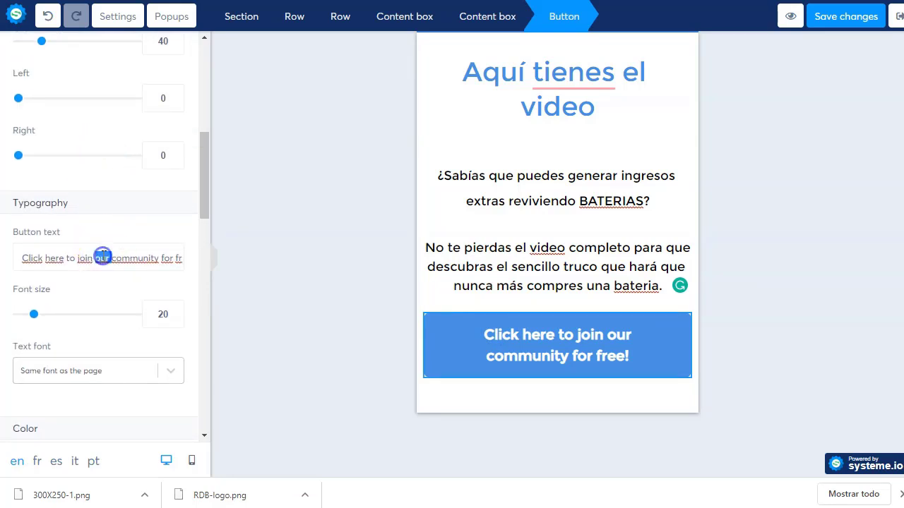
triple_click(103, 257)
text(Dale al pla)
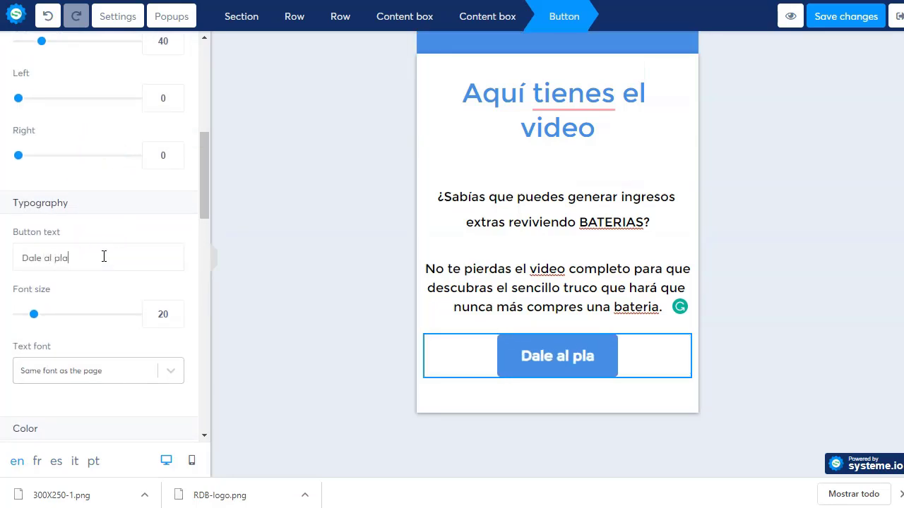
text(y ahora!)
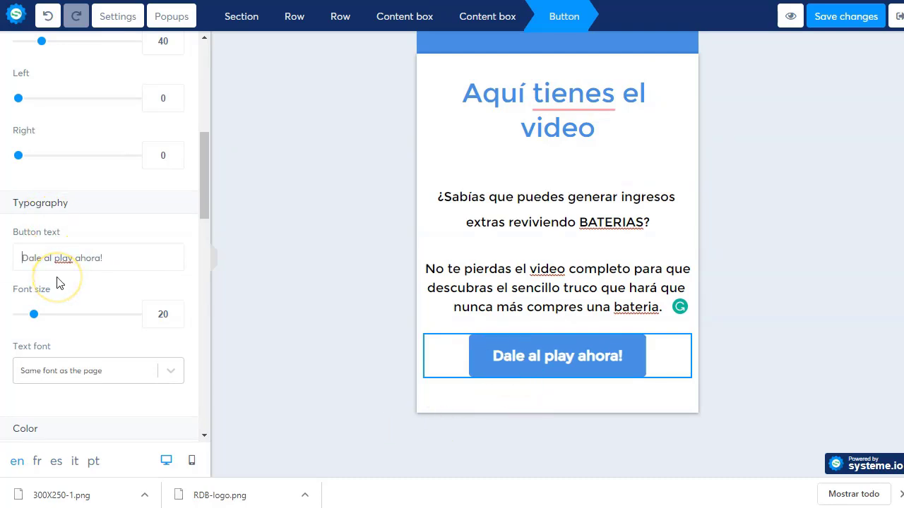
text(¡)
click(558, 359)
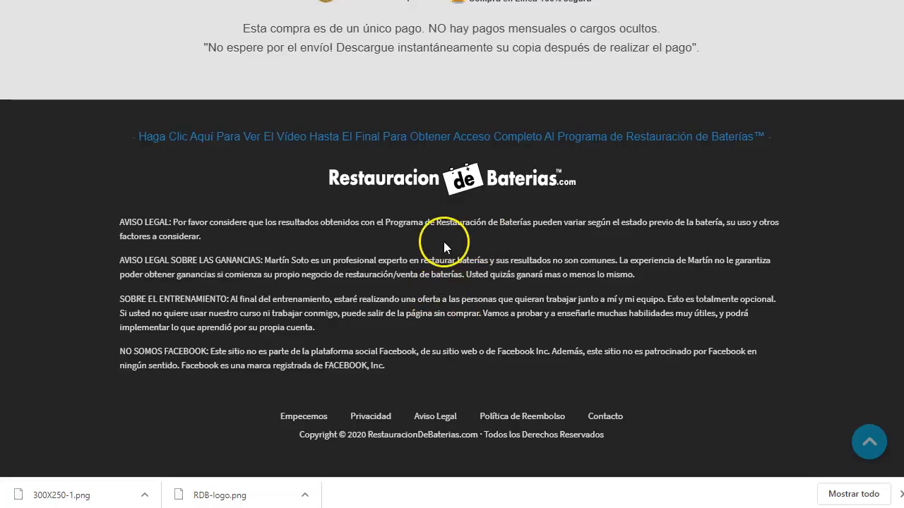
Step: Enter the Clickbank ID and saved tracking ID, then generate the personalised affiliate hoplinks
scroll(444, 242, up, 9)
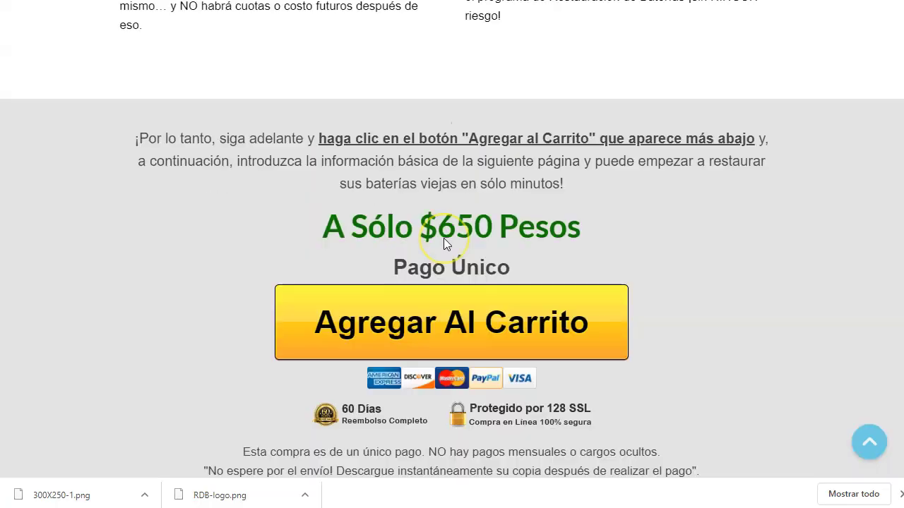
scroll(443, 312, down, 5)
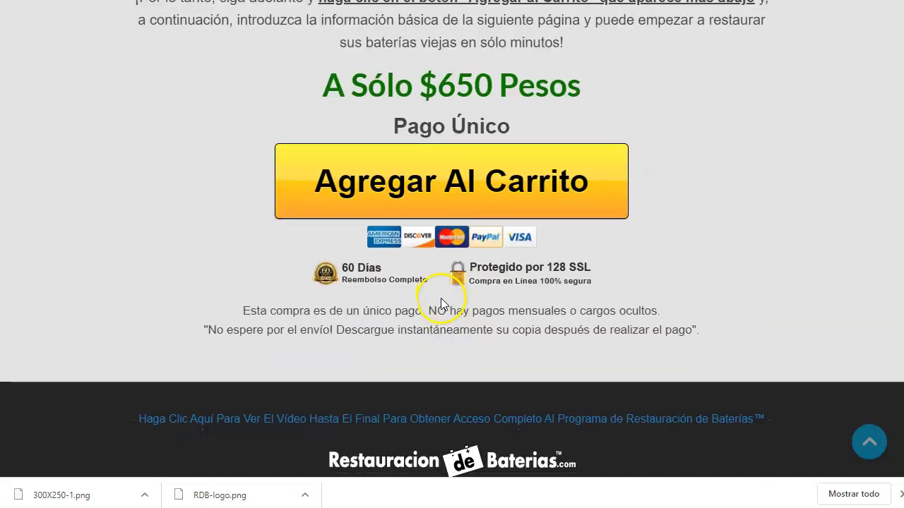
scroll(515, 246, up, 2)
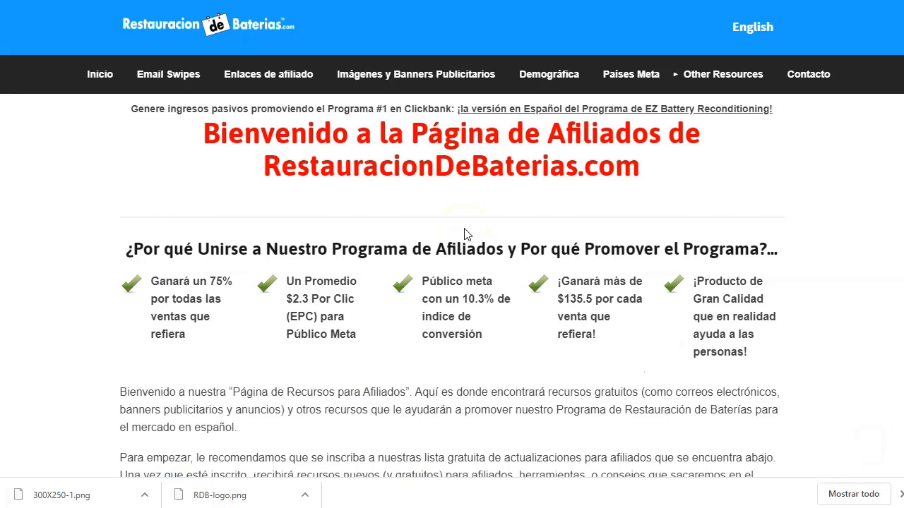
click(242, 83)
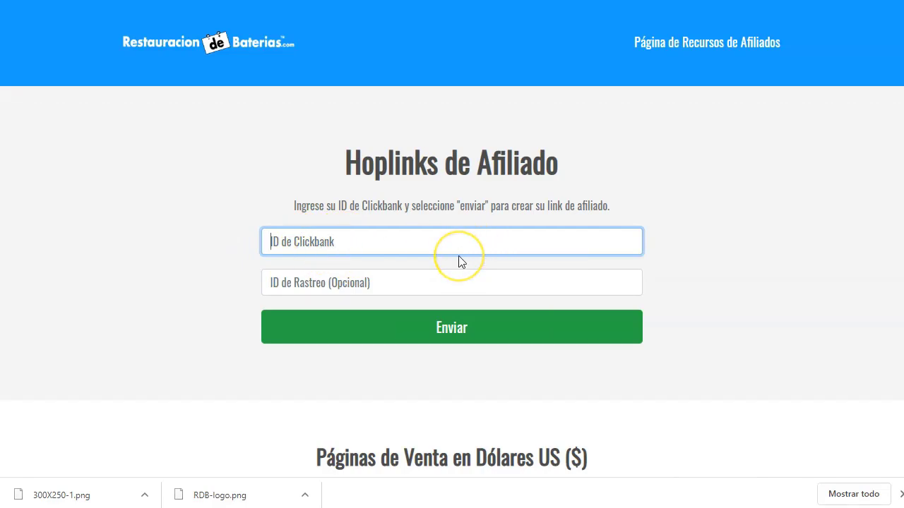
text(n)
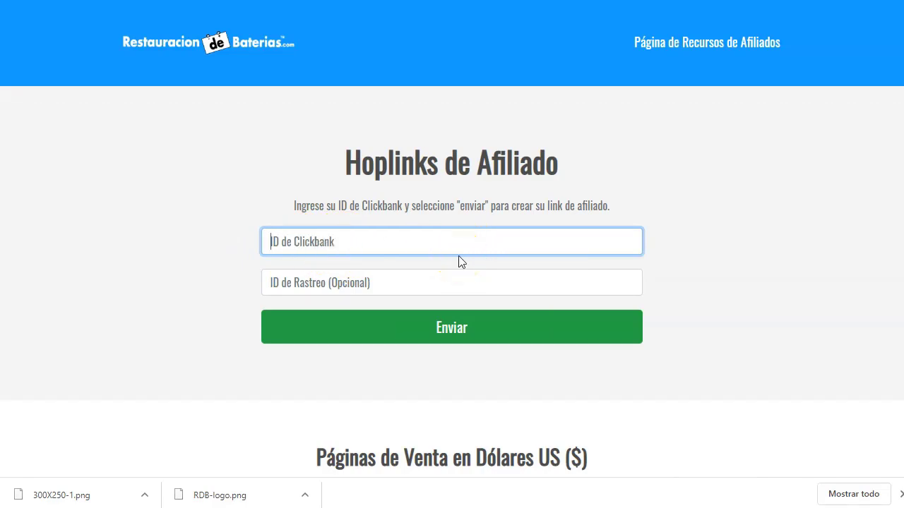
text(bet99)
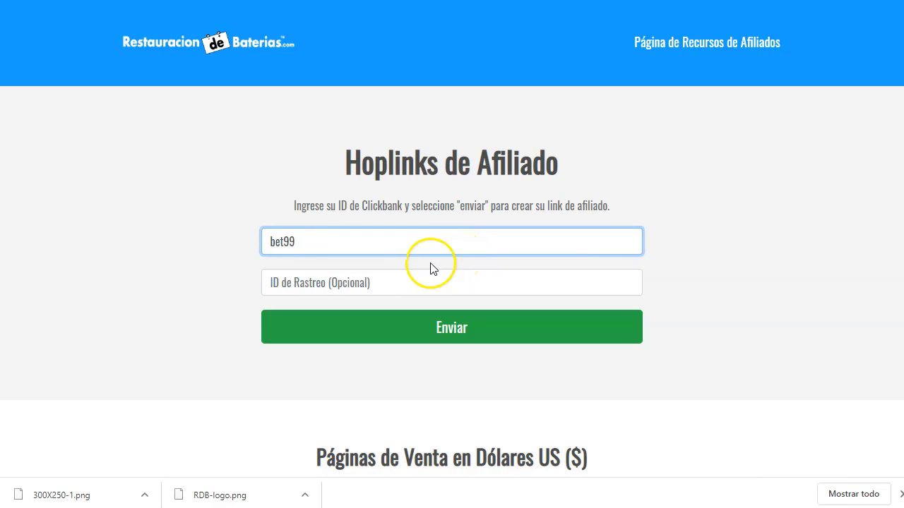
click(427, 282)
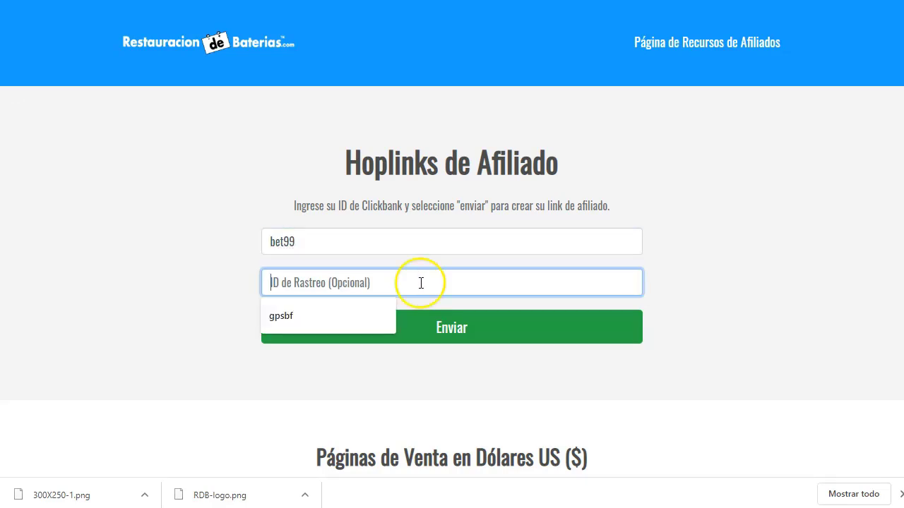
click(355, 316)
click(452, 337)
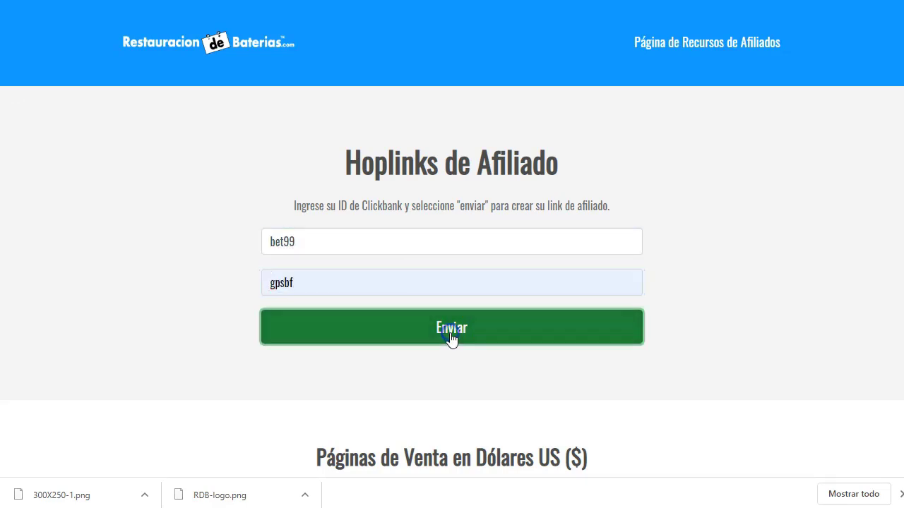
Step: Copy the Mexico main sales page affiliate link
scroll(406, 220, down, 5)
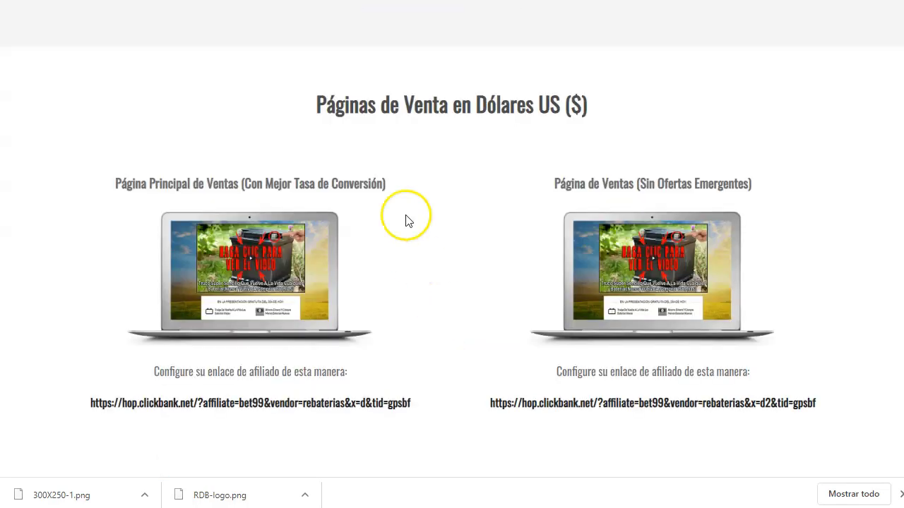
scroll(480, 205, down, 8)
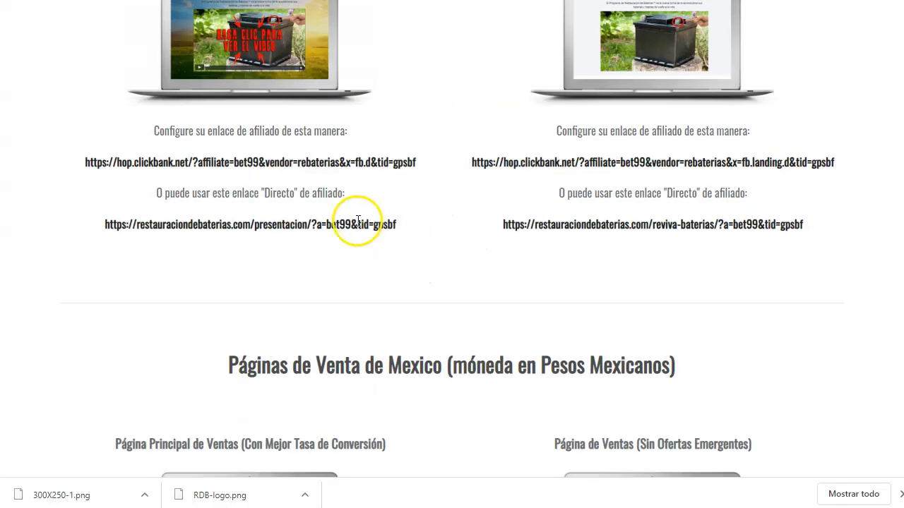
scroll(403, 299, down, 4)
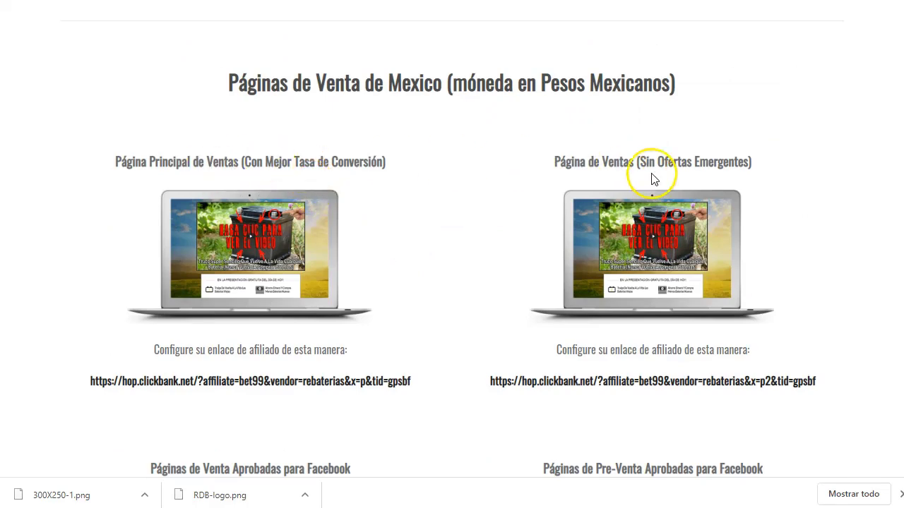
scroll(484, 262, down, 2)
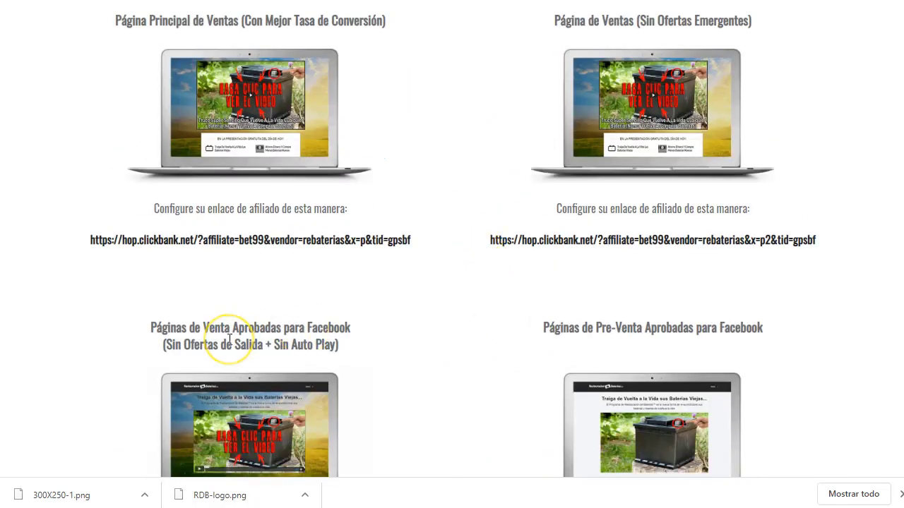
scroll(229, 339, down, 2)
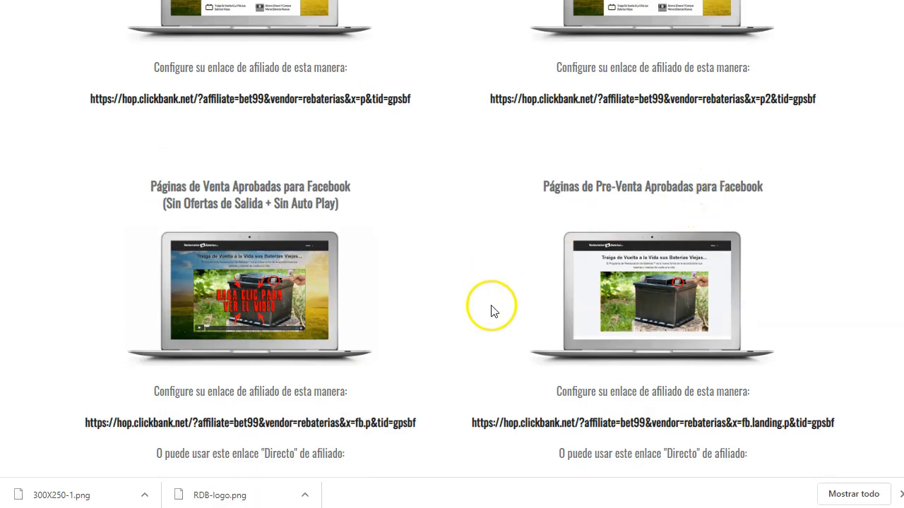
scroll(492, 312, up, 4)
scroll(492, 311, down, 2)
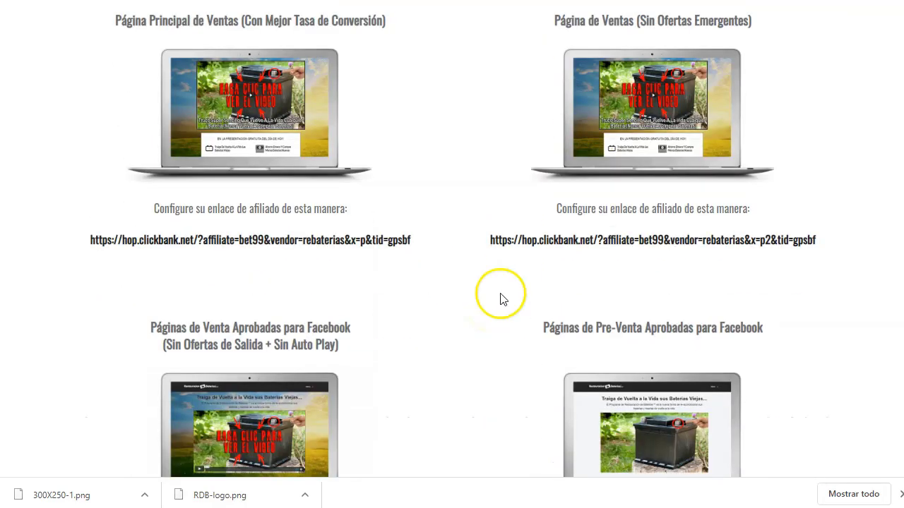
drag(418, 243, 102, 256)
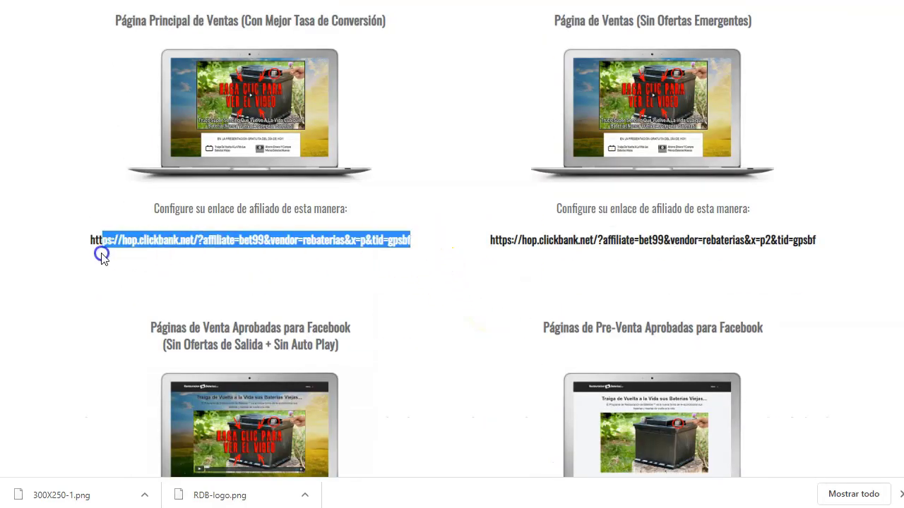
right_click(127, 243)
click(172, 256)
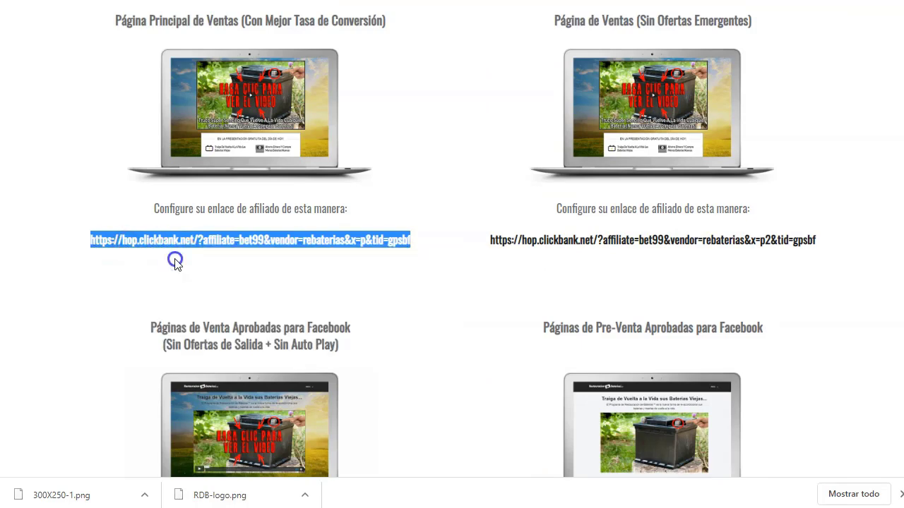
key(ctrl+Tab)
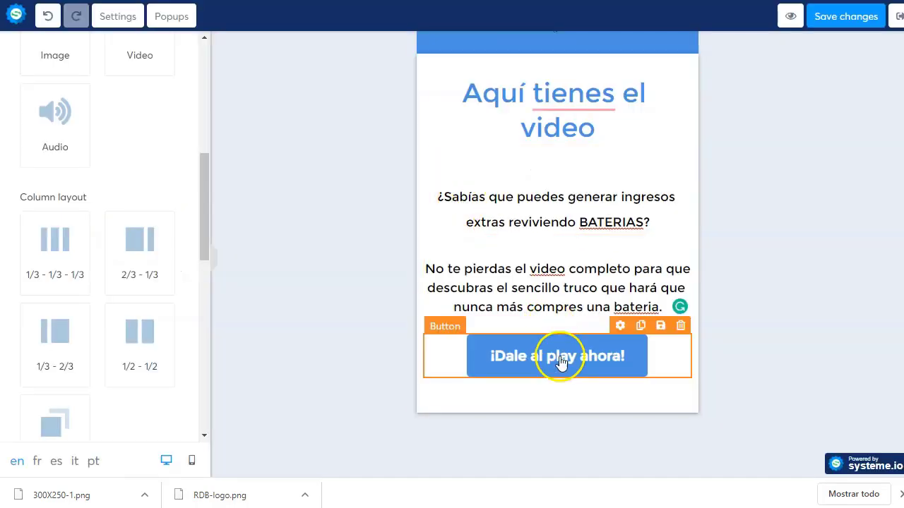
Step: Paste the affiliate link as the button's URL, save the page, and exit the editor
click(560, 360)
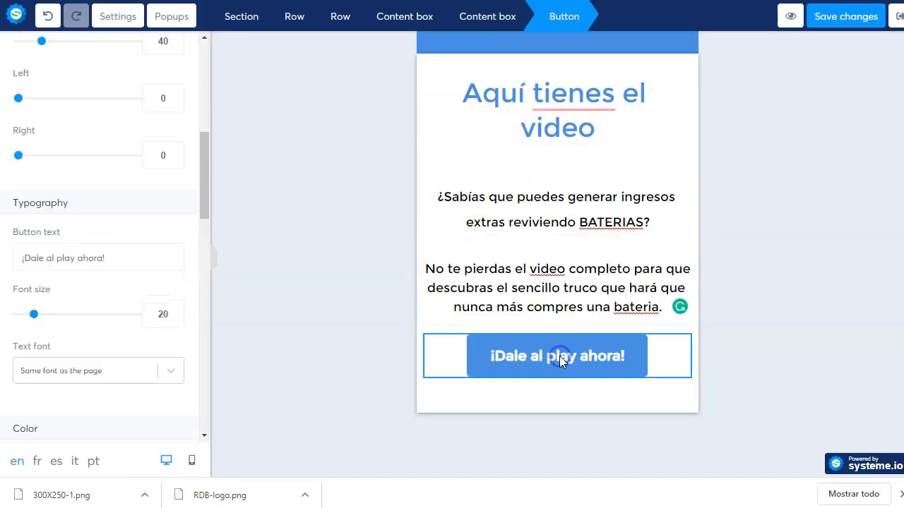
scroll(91, 159, up, 5)
click(87, 169)
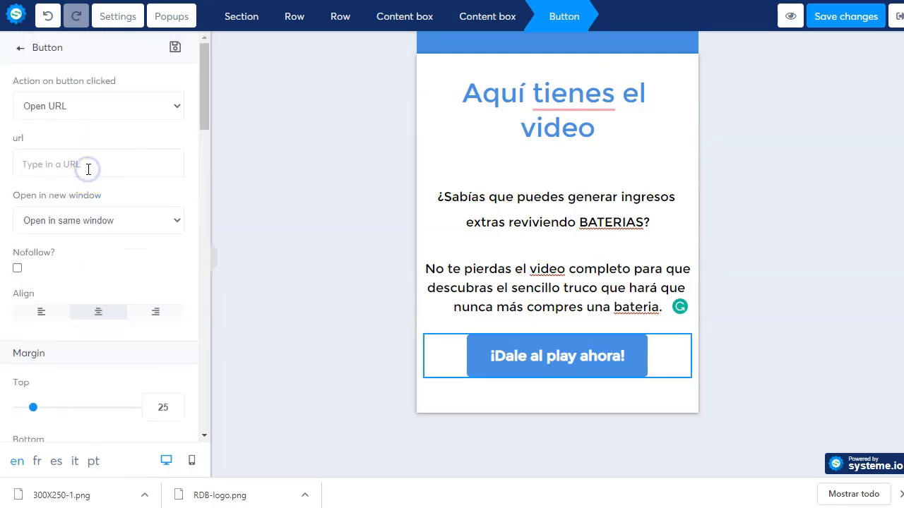
key(ctrl+v)
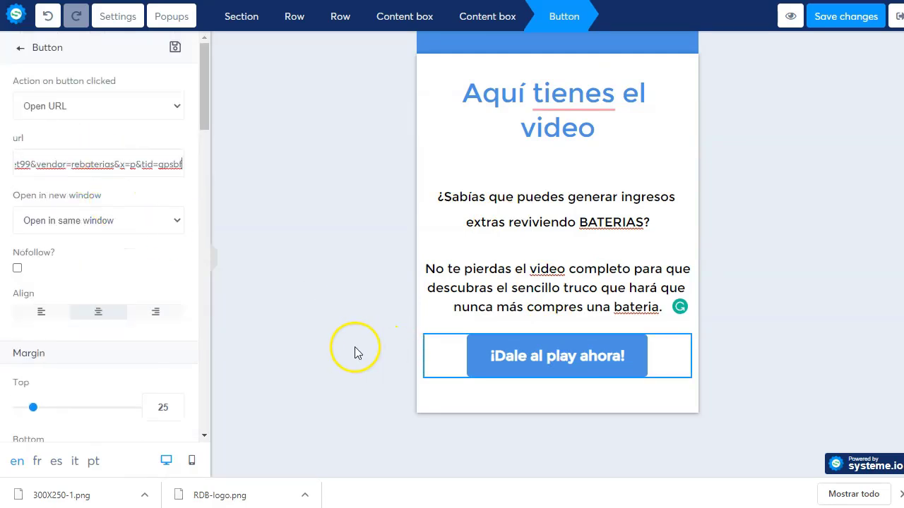
click(355, 349)
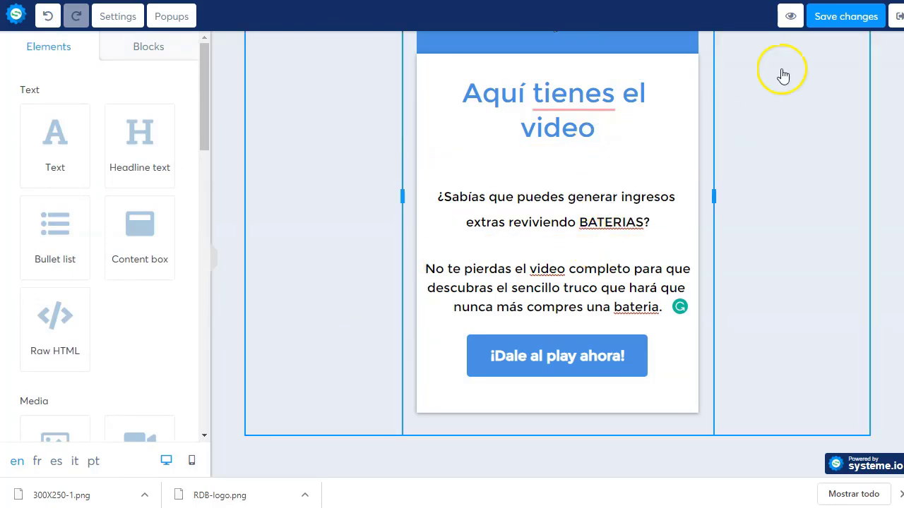
click(847, 23)
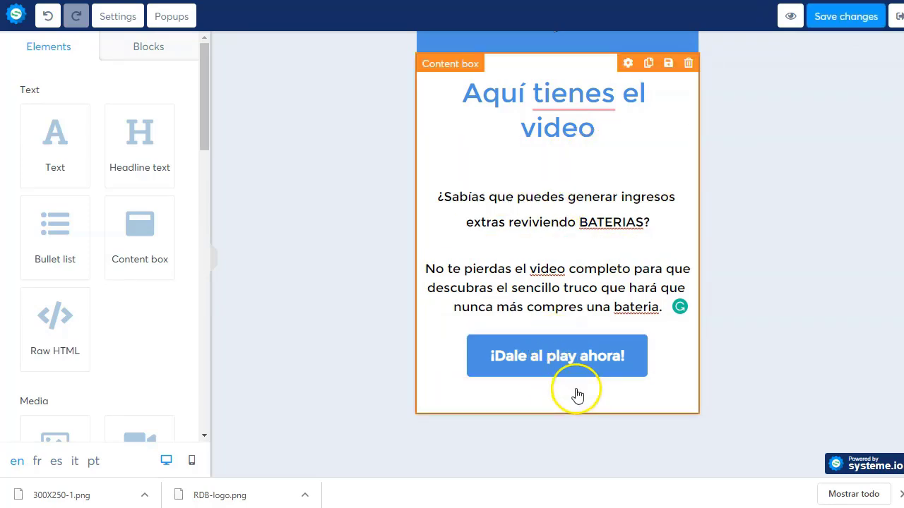
click(832, 21)
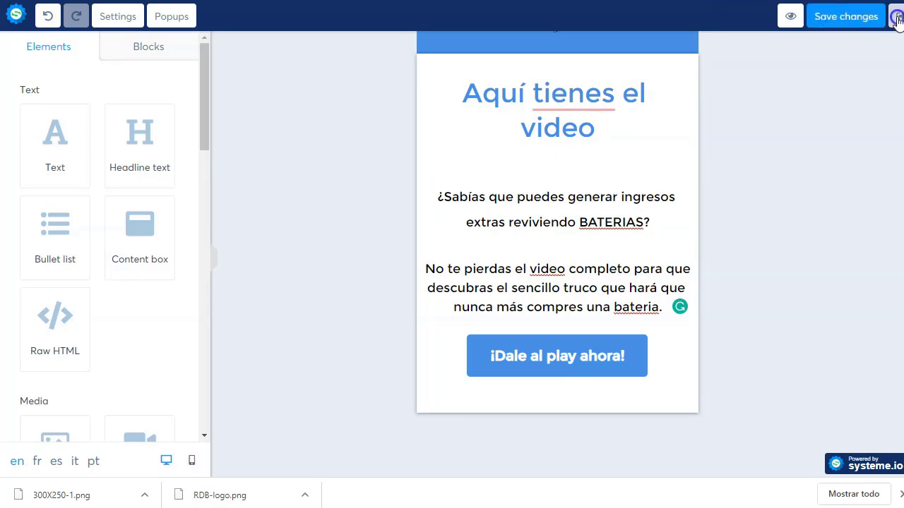
click(896, 20)
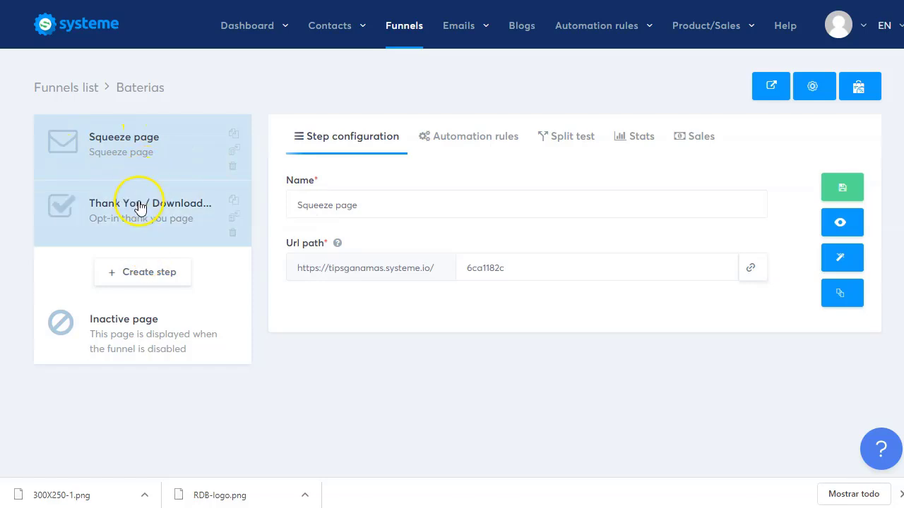
Step: Create the 'baterias' campaign described 'Baterias, afiliados en español. Carta ventas México' and add an email
mouse_move(463, 39)
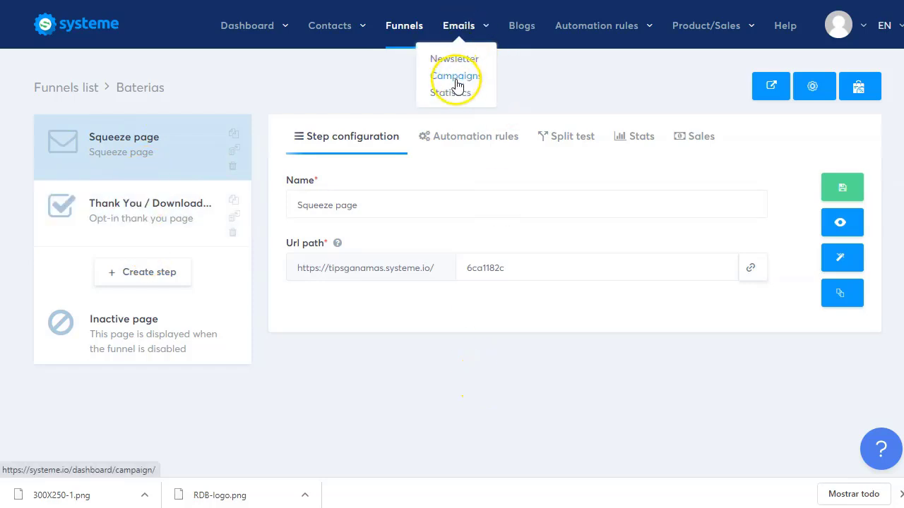
click(455, 76)
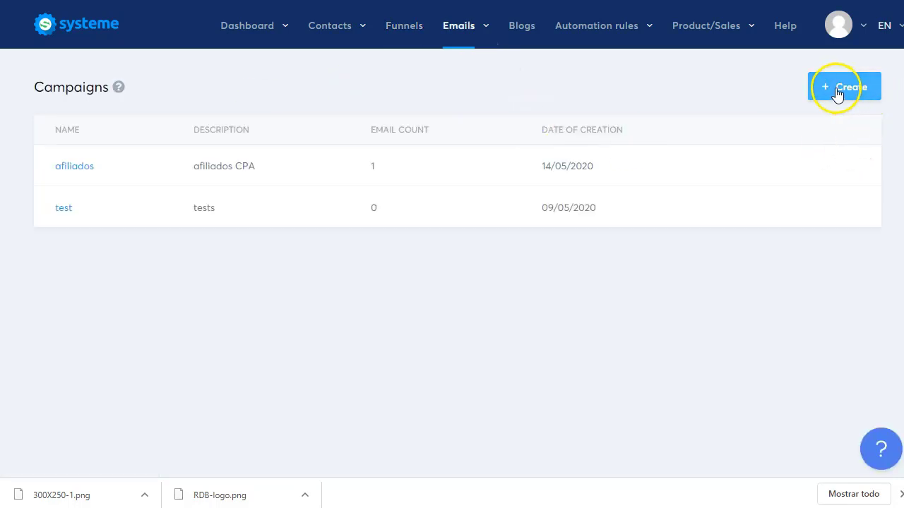
click(837, 87)
click(559, 149)
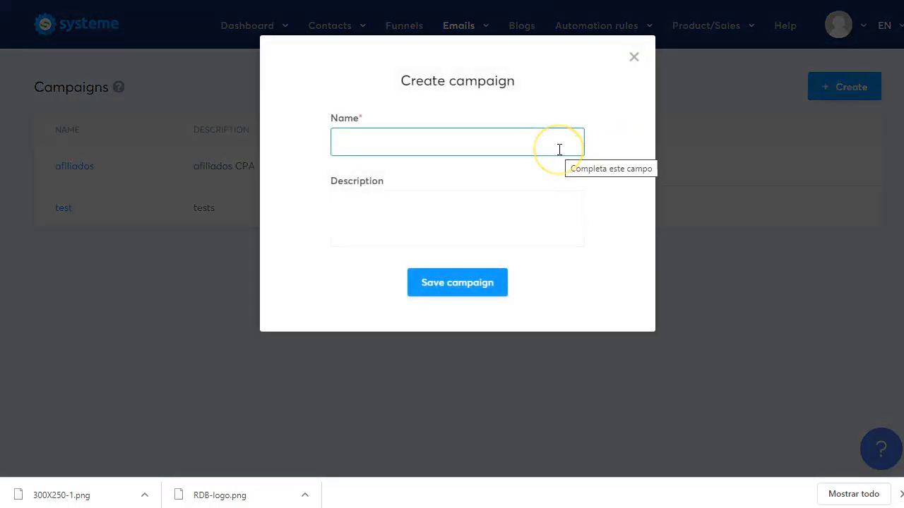
text(baterias)
click(510, 200)
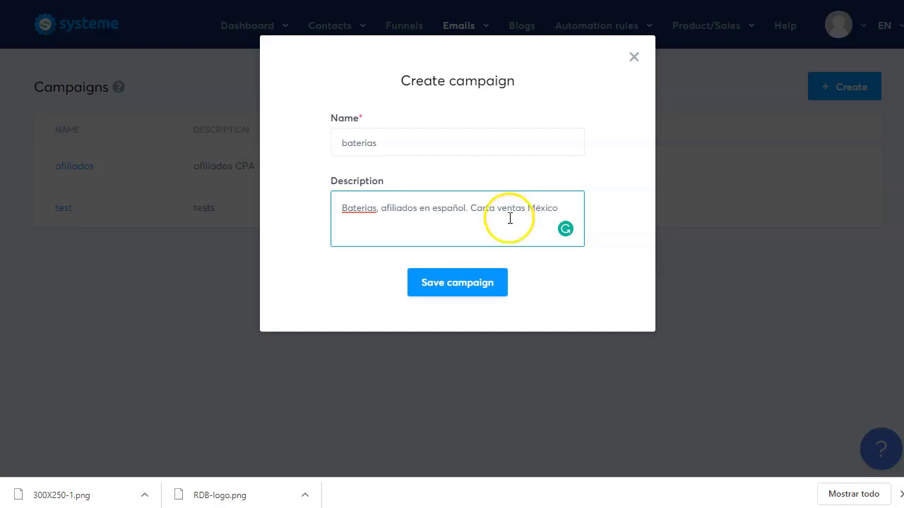
click(476, 289)
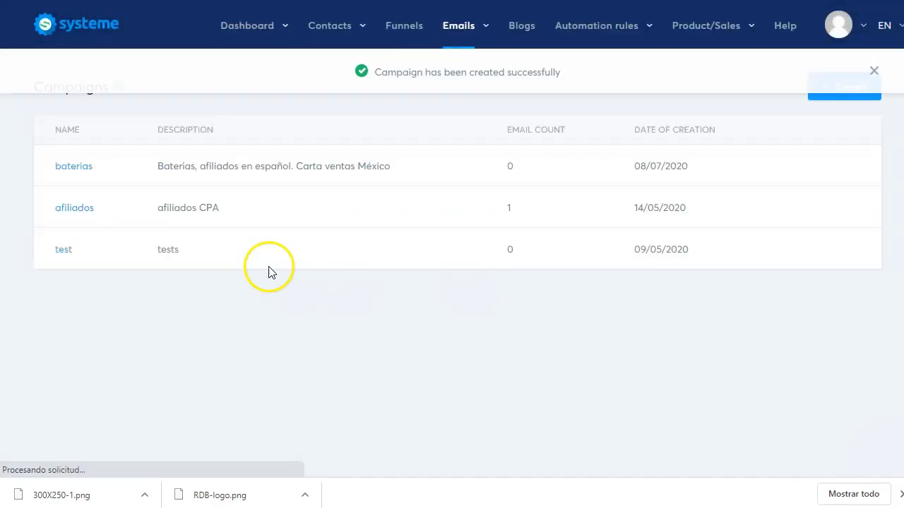
click(84, 168)
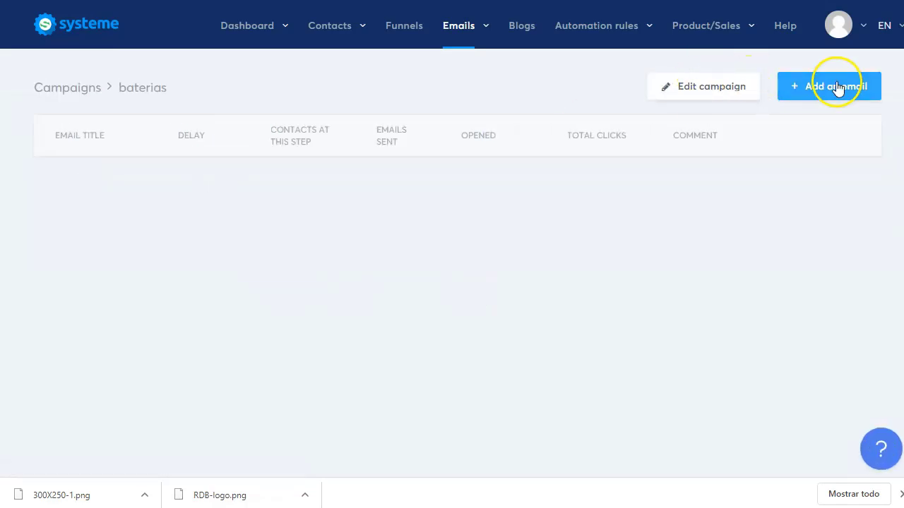
click(837, 88)
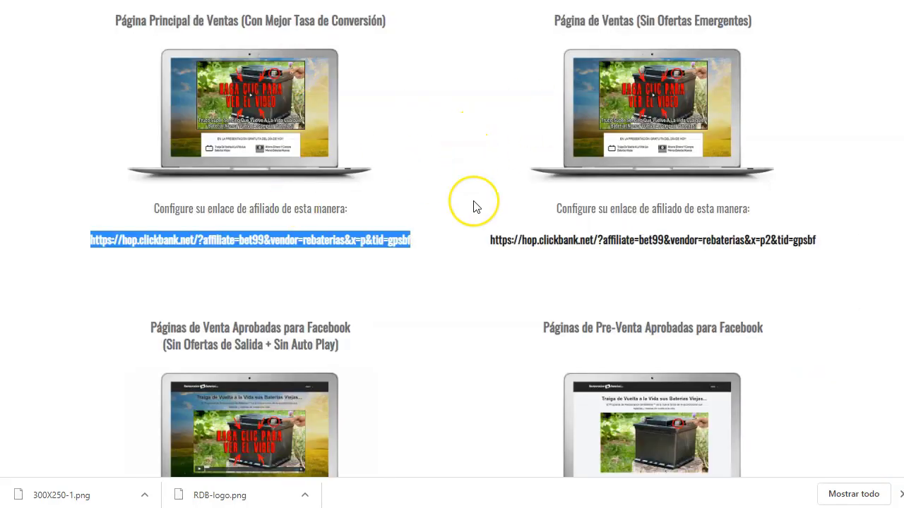
Step: Go to the affiliate site's Email Swipes section and open the swipe document
click(472, 204)
scroll(472, 204, up, 3)
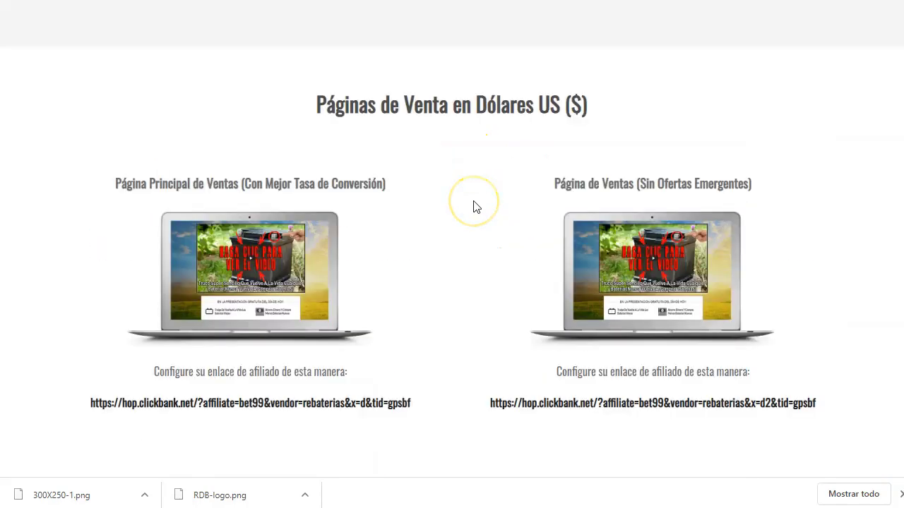
scroll(473, 205, up, 5)
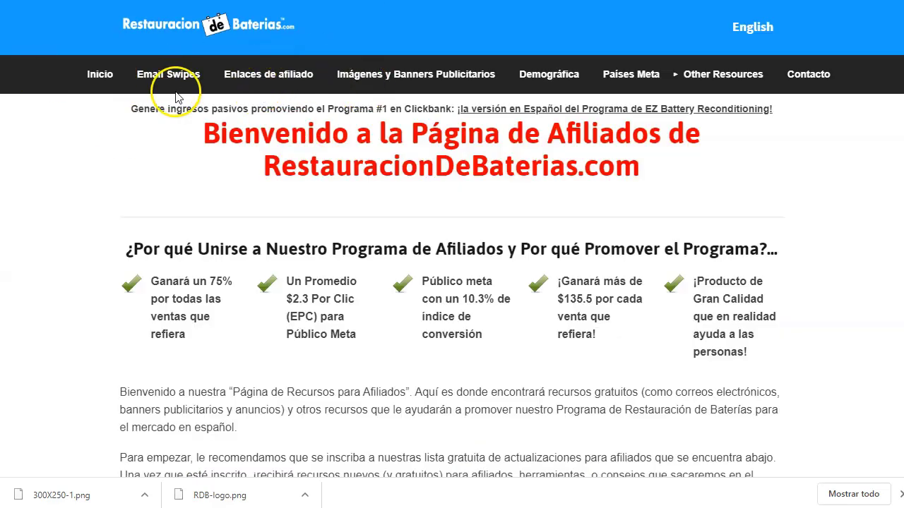
click(164, 77)
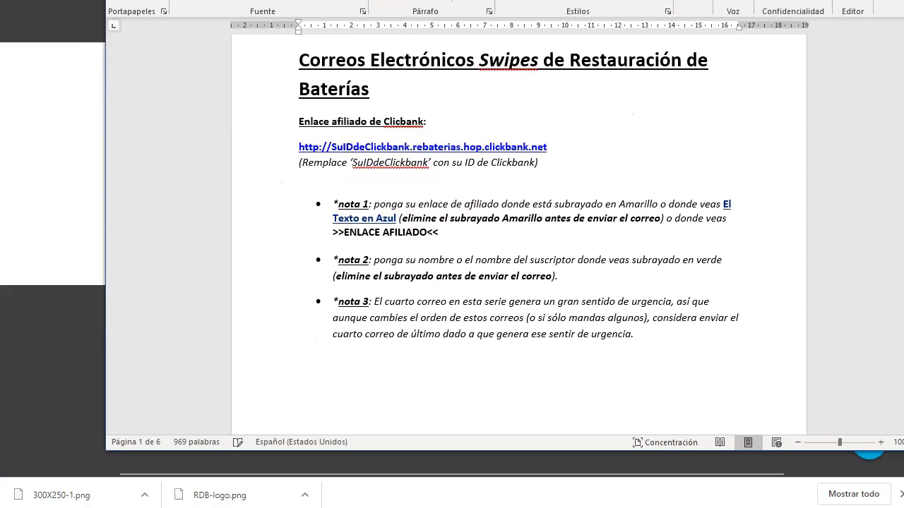
Step: Review the SuIDdeClickbank, yellow-highlight and >>ENLACE AFILIADO<< placeholder instructions in the swipe document
scroll(457, 162, up, 2)
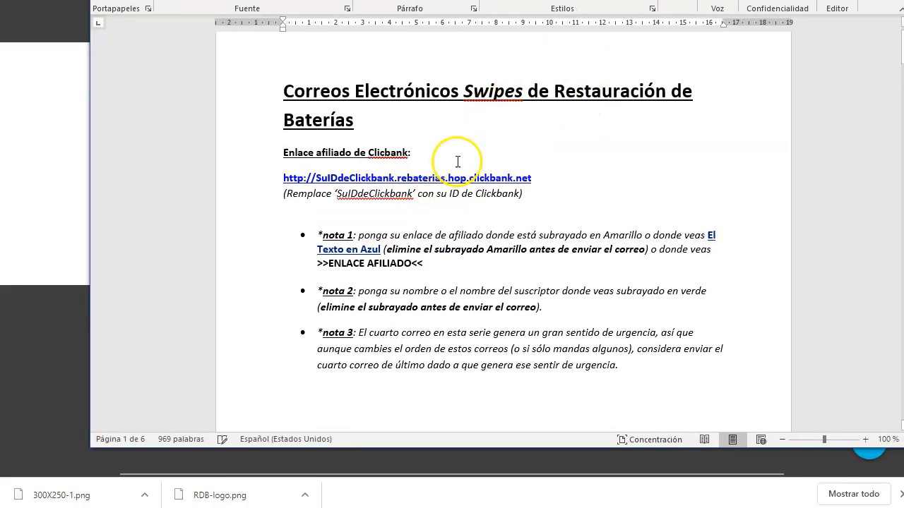
scroll(458, 162, down, 2)
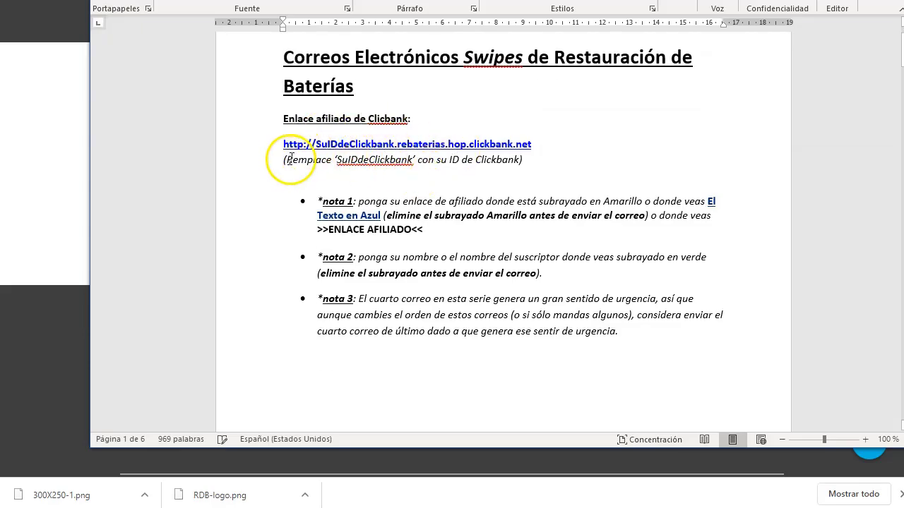
drag(289, 160, 412, 160)
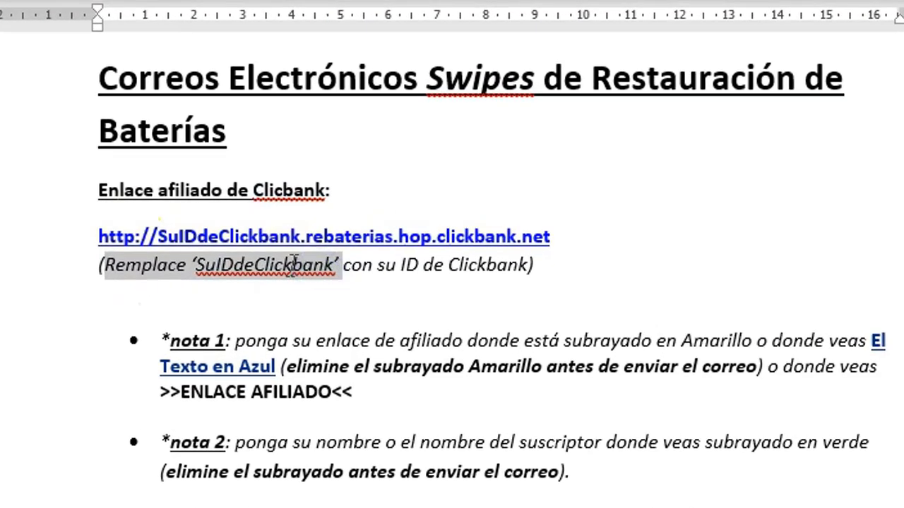
click(390, 161)
click(419, 275)
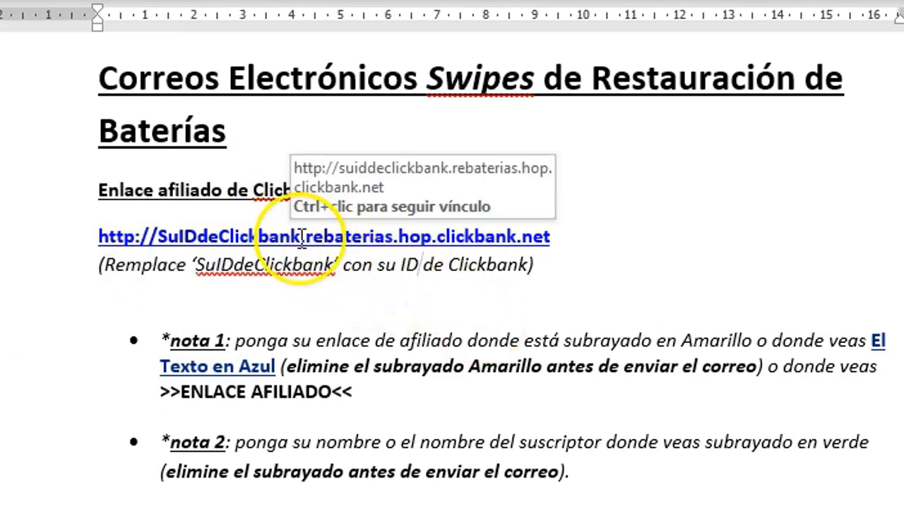
click(269, 240)
drag(269, 240, 157, 237)
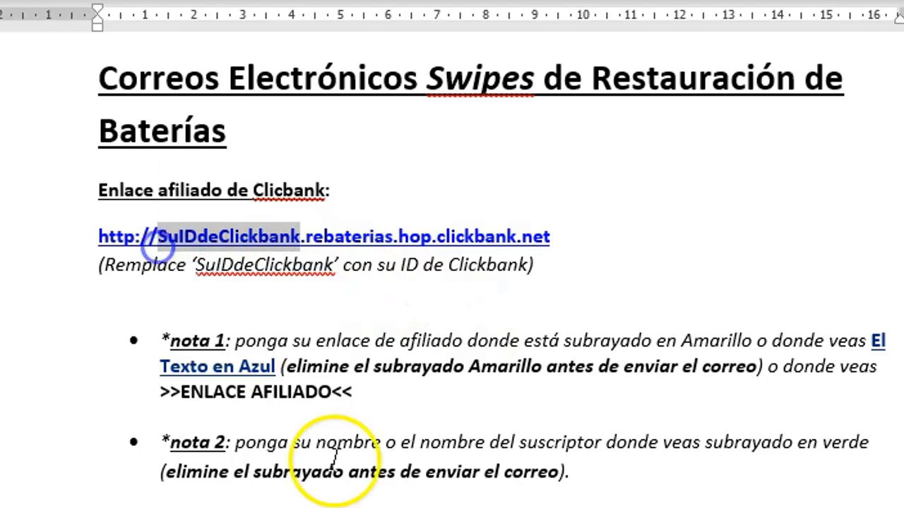
click(363, 482)
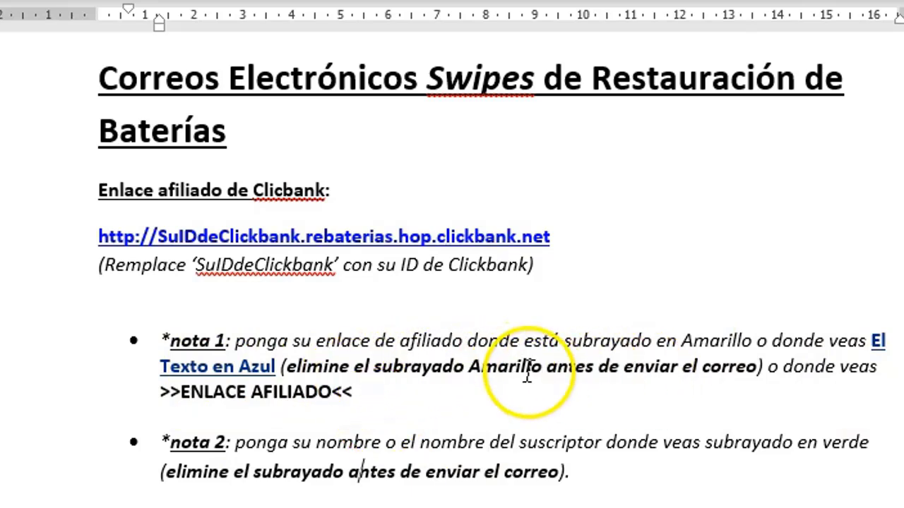
drag(494, 369, 680, 379)
click(676, 409)
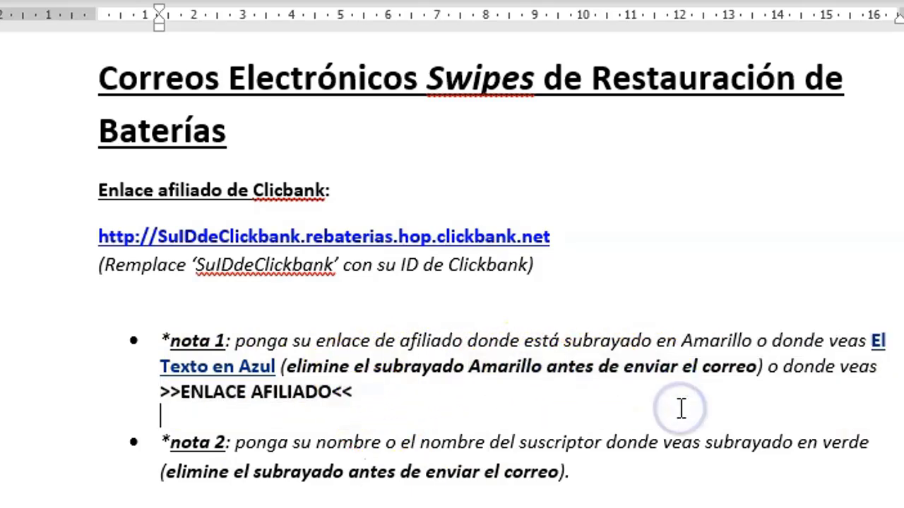
drag(359, 396, 175, 397)
click(403, 401)
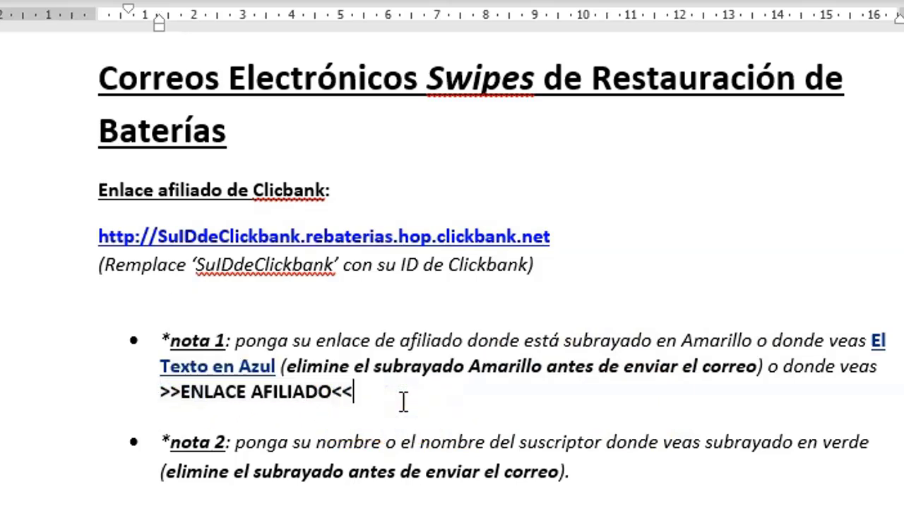
Step: Read the nota 3 email-order advice and select the Correo 1 subject line
scroll(403, 401, down, 2)
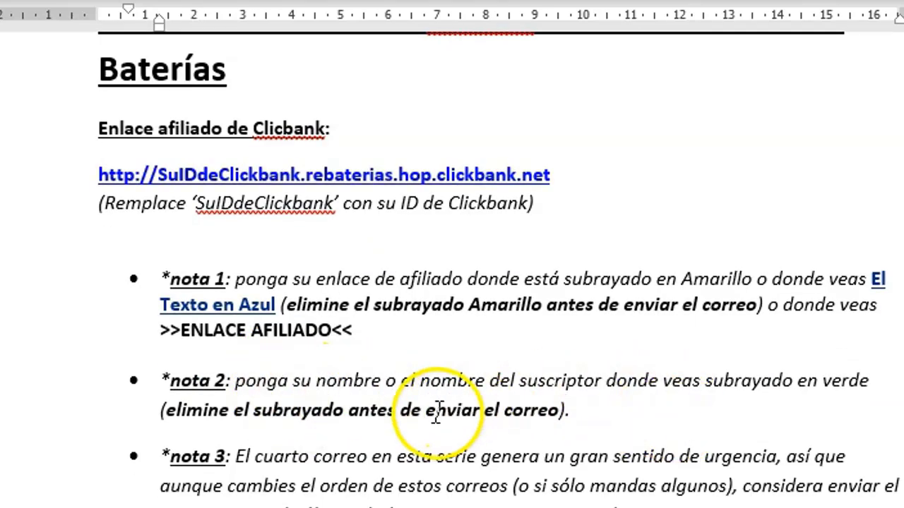
scroll(403, 414, down, 2)
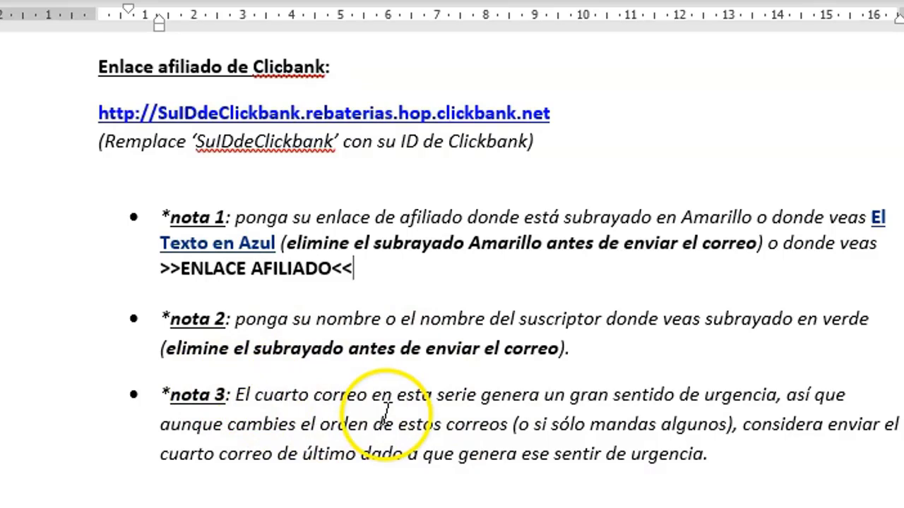
drag(372, 395, 369, 424)
click(643, 454)
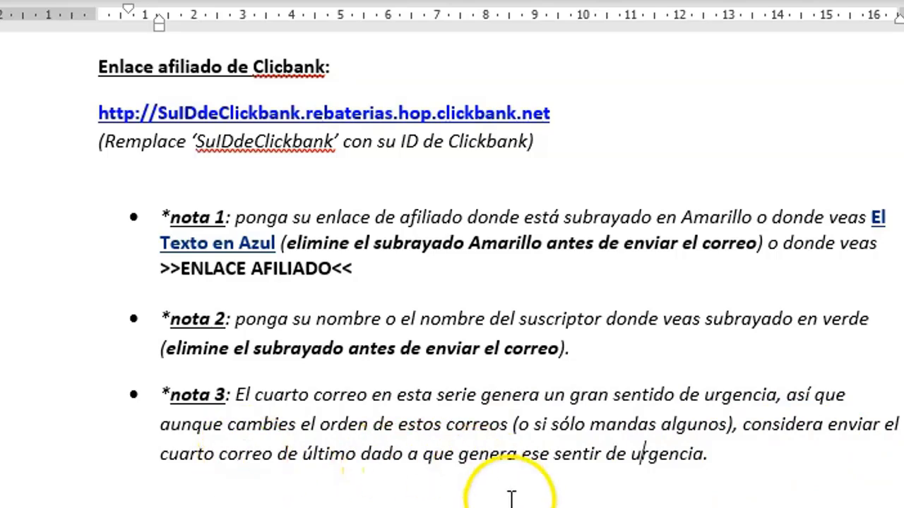
scroll(440, 395, down, 10)
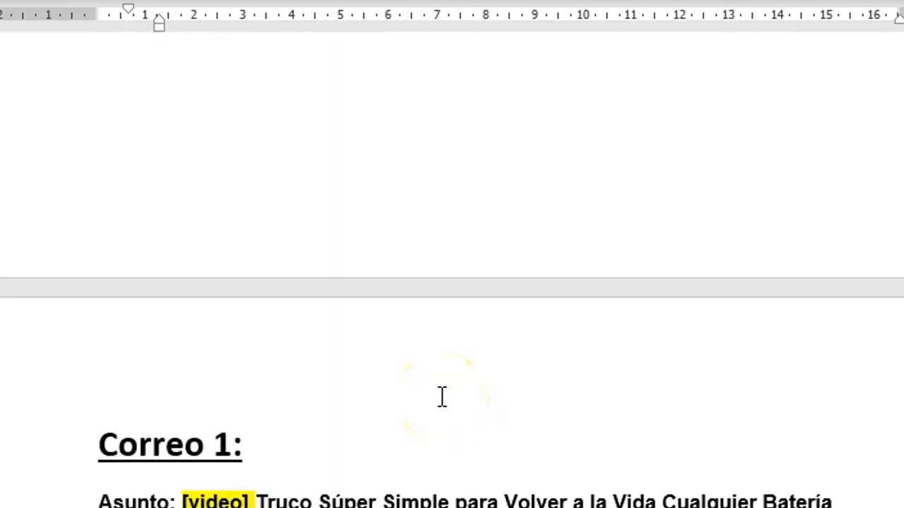
scroll(442, 396, down, 3)
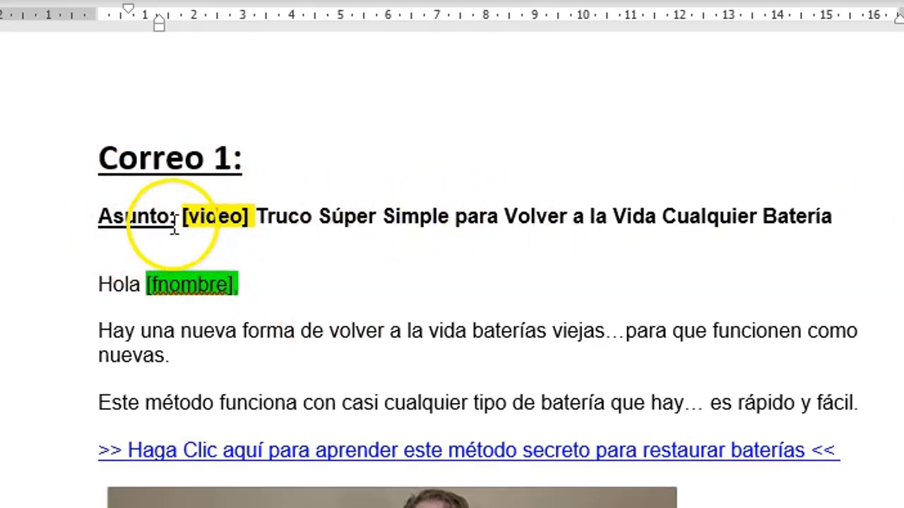
drag(185, 217, 812, 219)
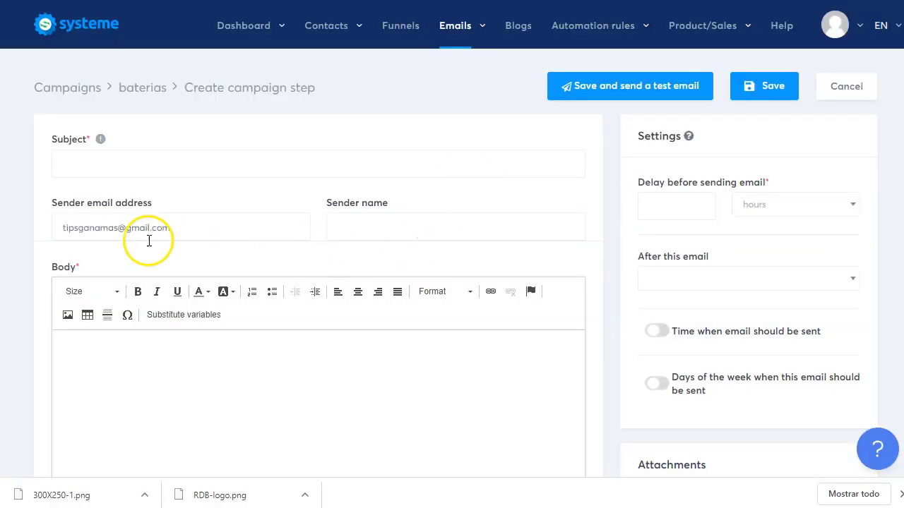
Step: Paste the Correo 1 subject line into Subject and fill in the sender name
click(118, 165)
text([video] Truco Super Simple para Volver a la Vida Cualquier Batería)
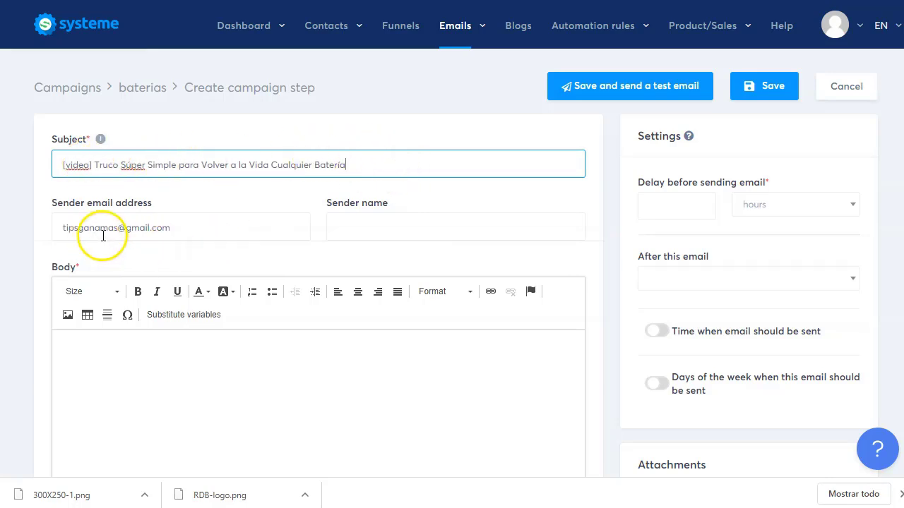
click(219, 231)
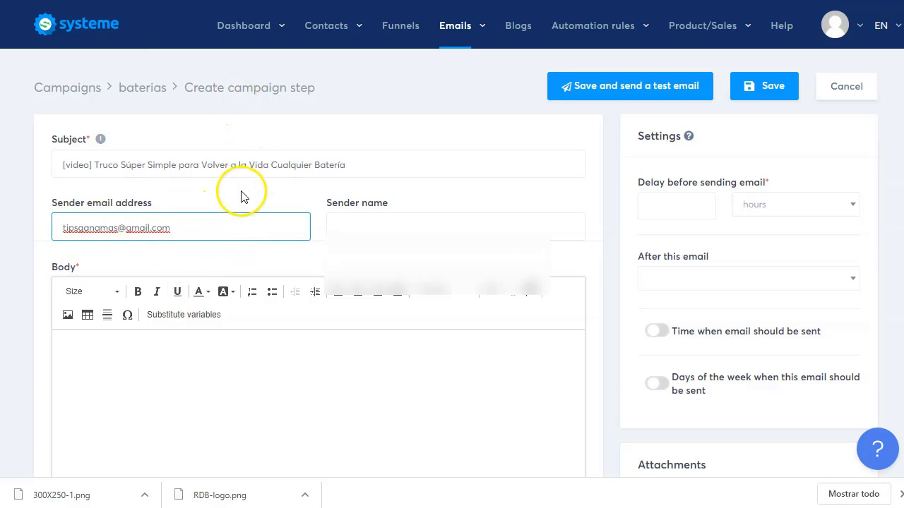
click(367, 227)
text(Laura)
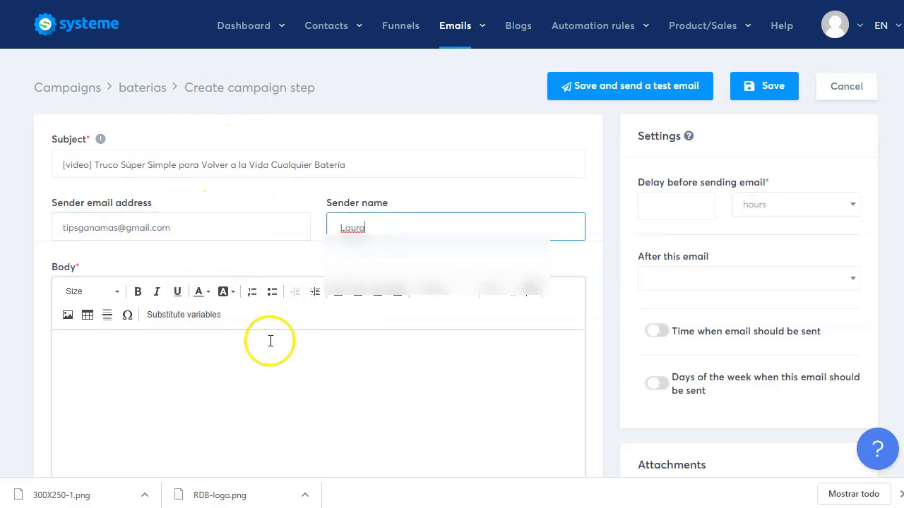
click(271, 341)
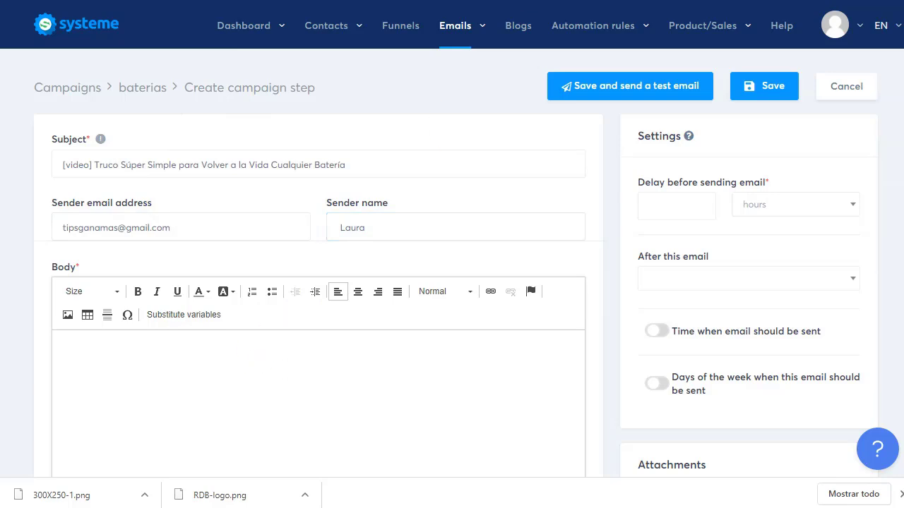
Step: Review the Correo 1 body and its first 'Haga Clic aquí' link line, then return to systeme.io
key(alt+Tab)
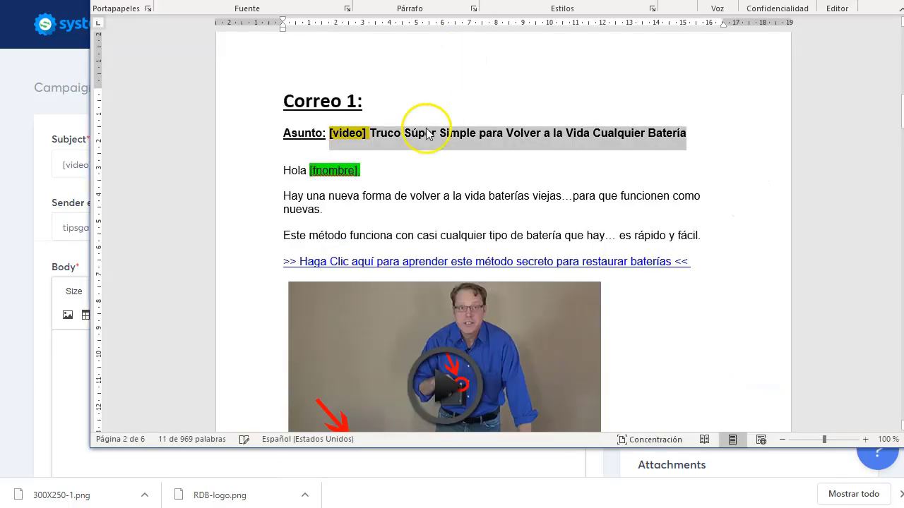
drag(272, 197, 392, 213)
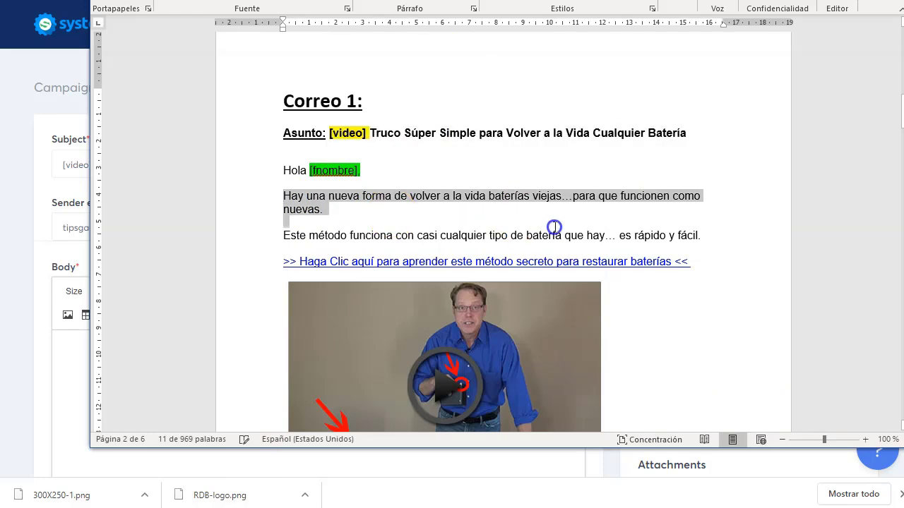
drag(554, 227, 581, 341)
scroll(591, 282, down, 6)
click(528, 382)
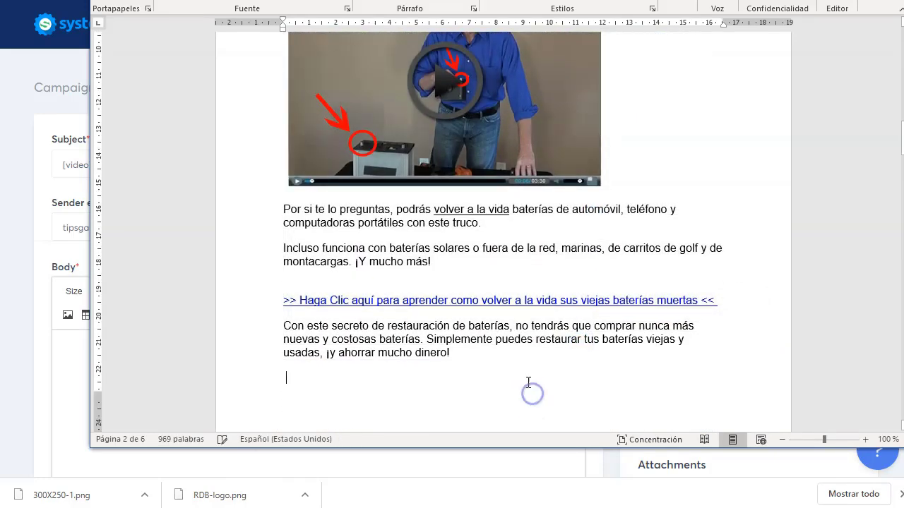
scroll(429, 125, up, 4)
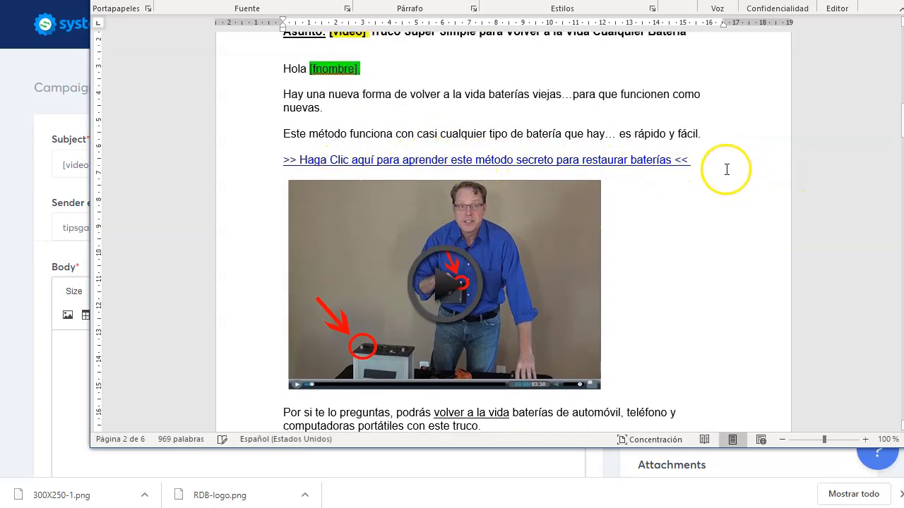
drag(692, 157, 695, 161)
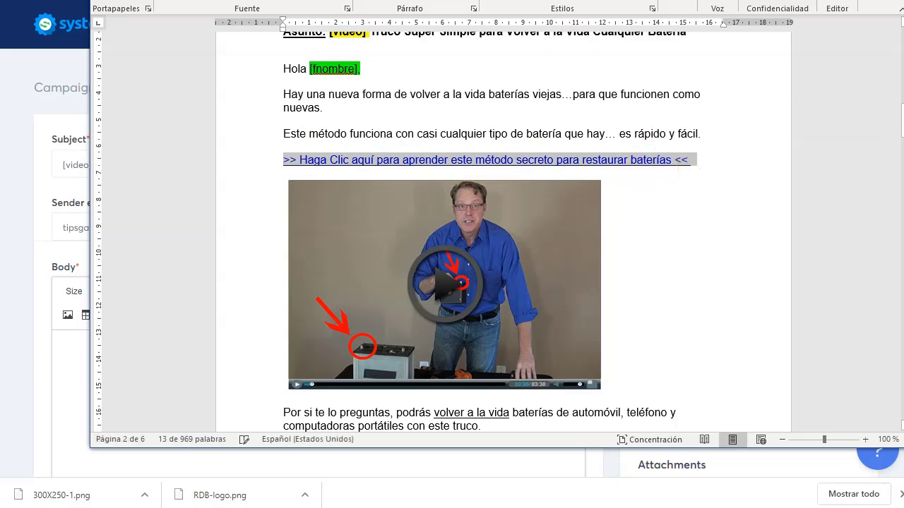
key(alt+Tab)
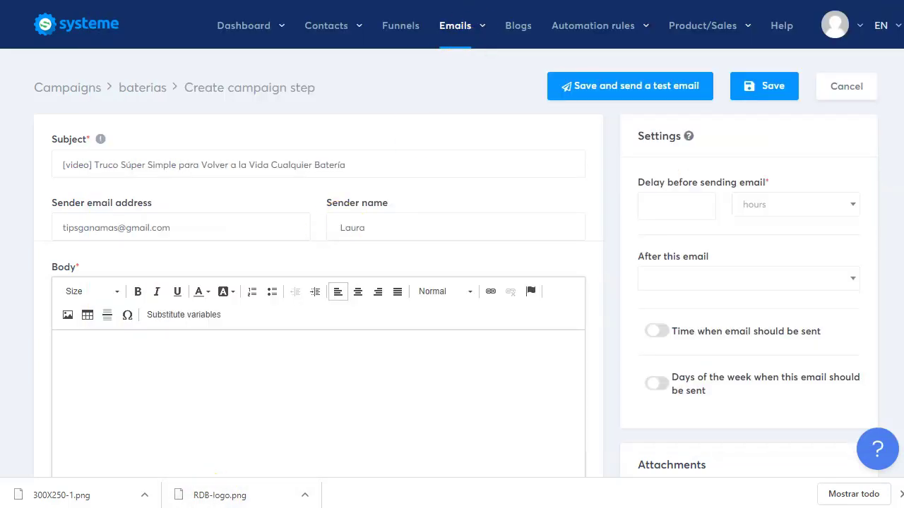
Step: Copy the US-dollar Página Principal de Ventas ClickBank hoplink from the affiliate resources page
key(ctrl+Tab)
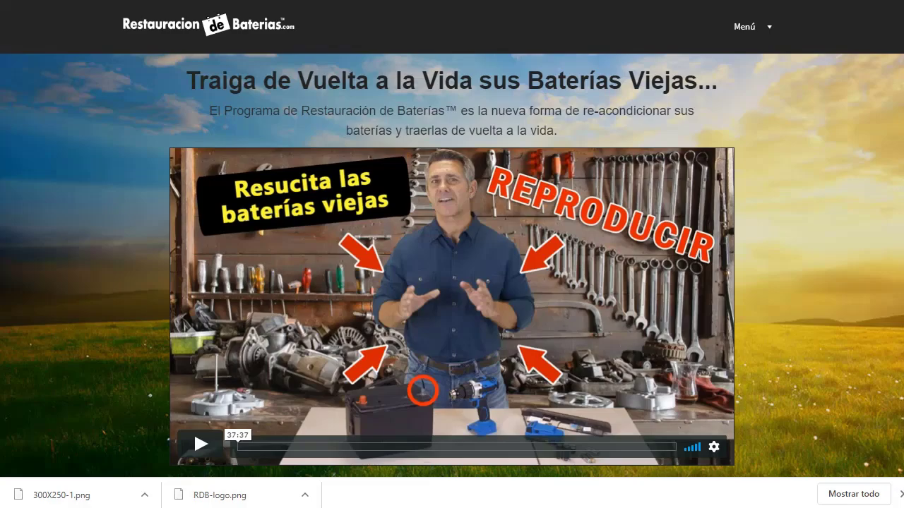
key(ctrl+Tab)
scroll(452, 266, down, 12)
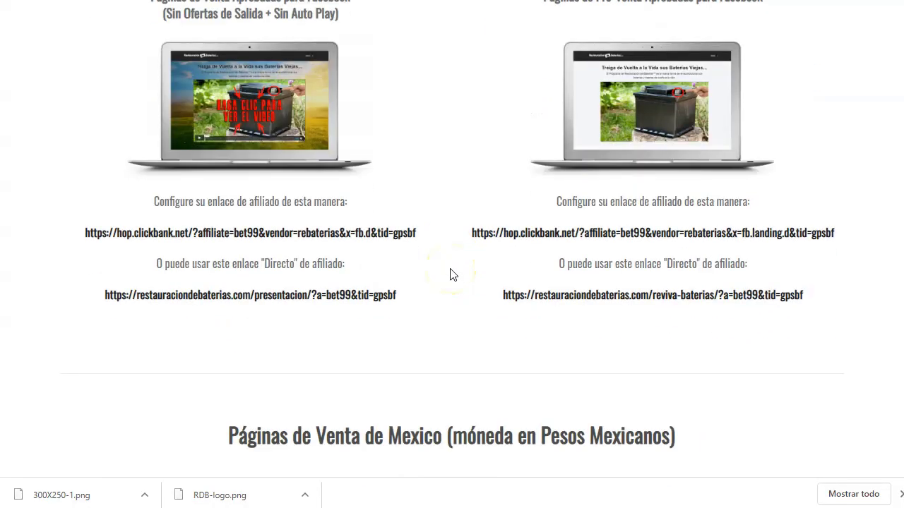
scroll(453, 274, up, 6)
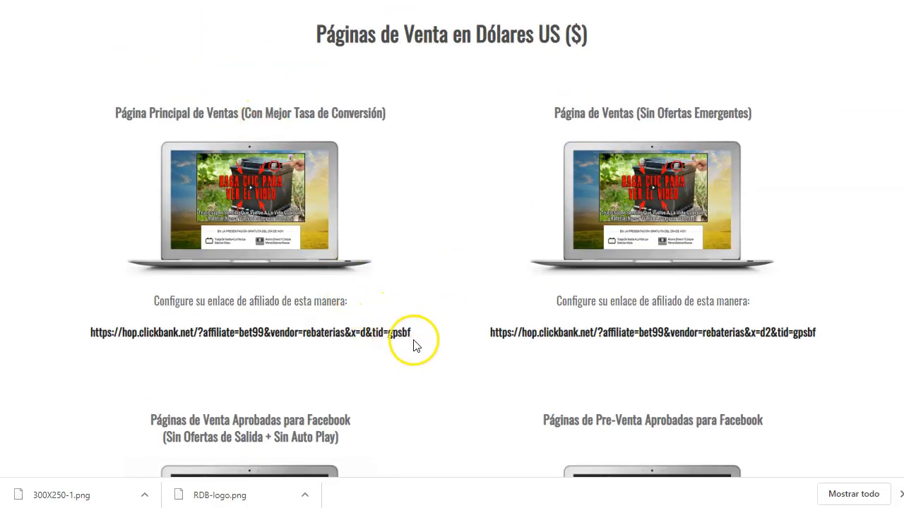
drag(412, 333, 134, 328)
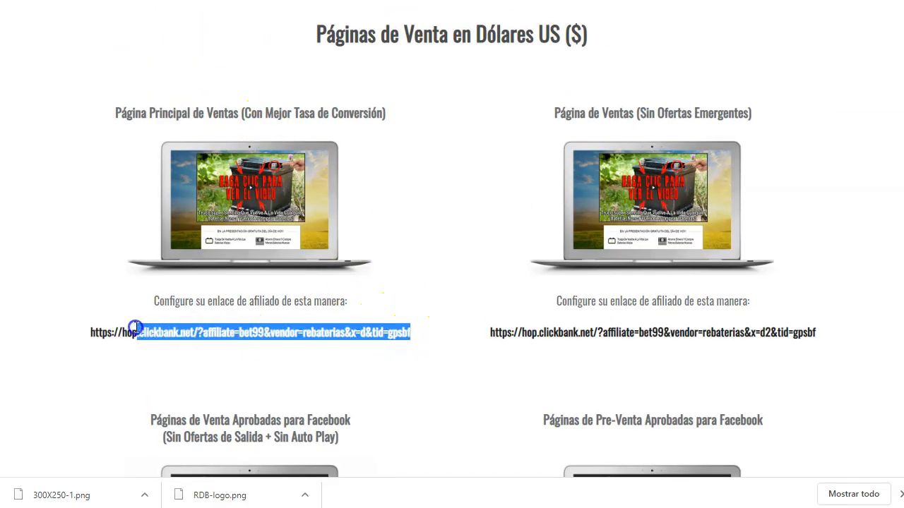
right_click(90, 333)
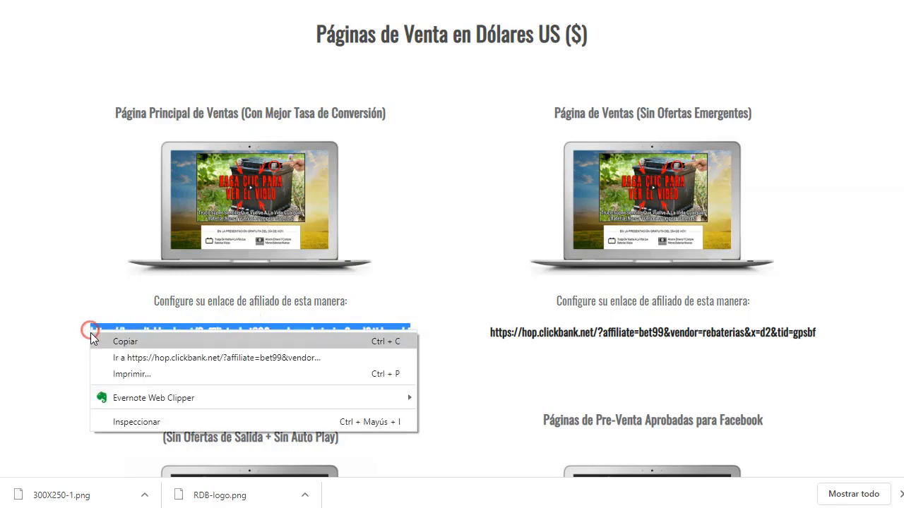
click(162, 341)
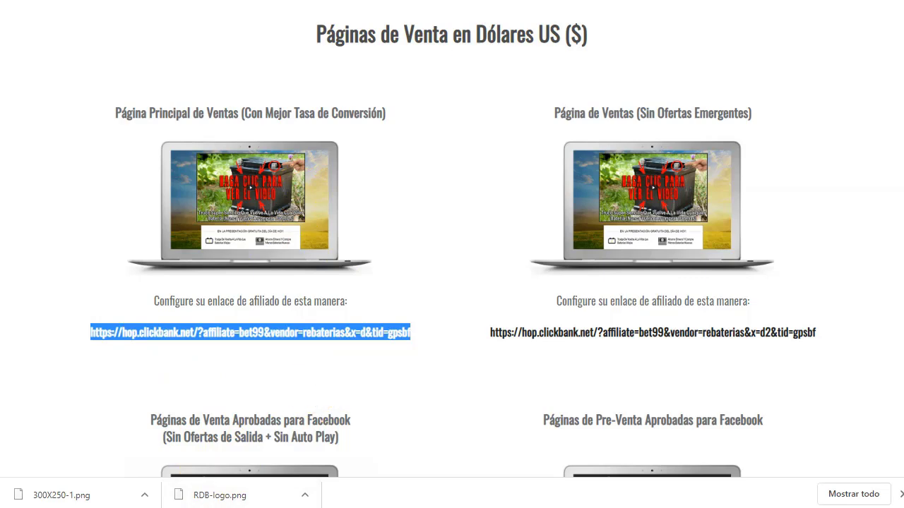
key(alt+Tab)
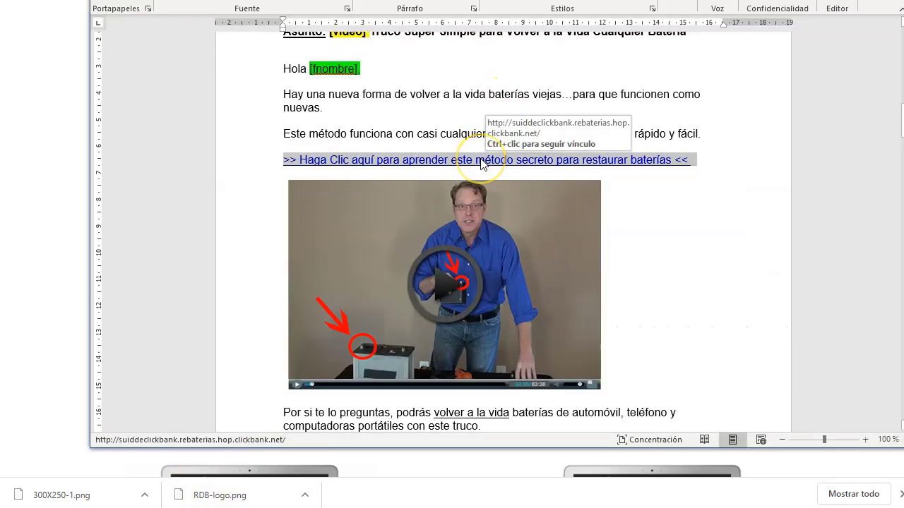
Step: Replace the first Haga Clic aquí link with a new hyperlink to the copied ClickBank hoplink
click(482, 161)
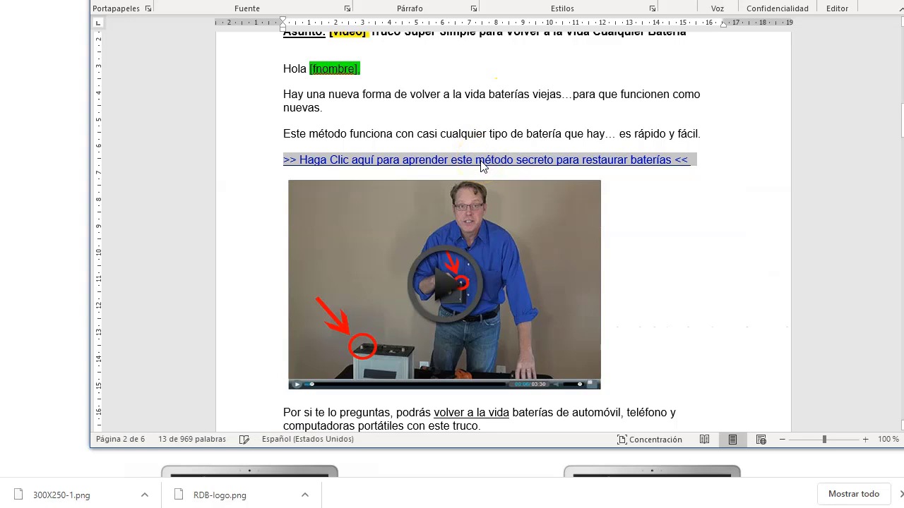
right_click(481, 162)
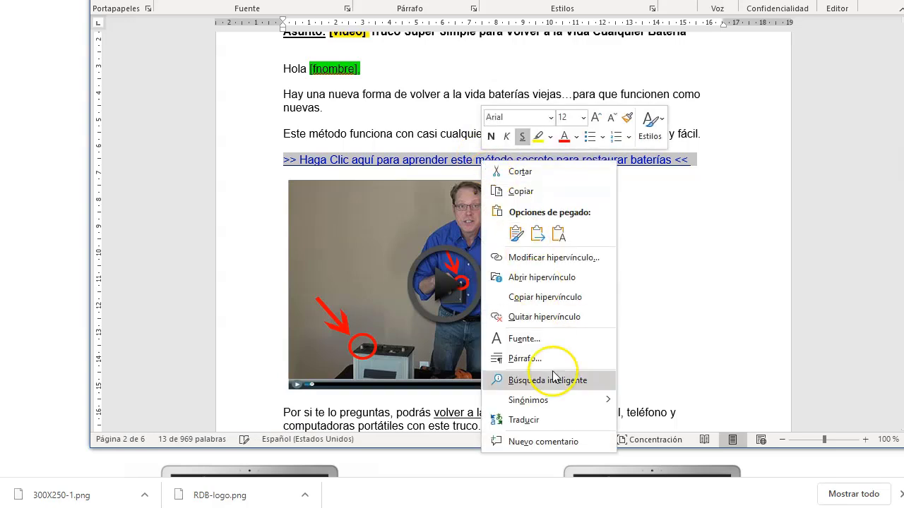
click(549, 321)
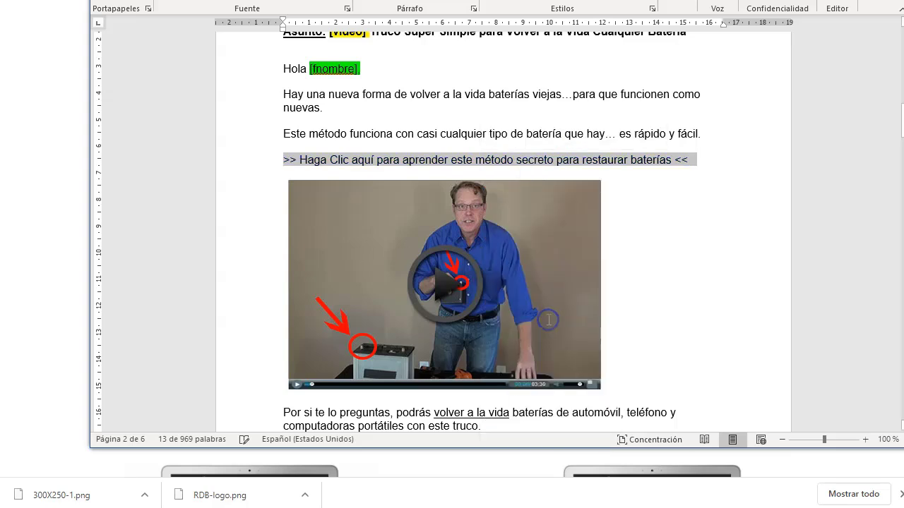
right_click(620, 165)
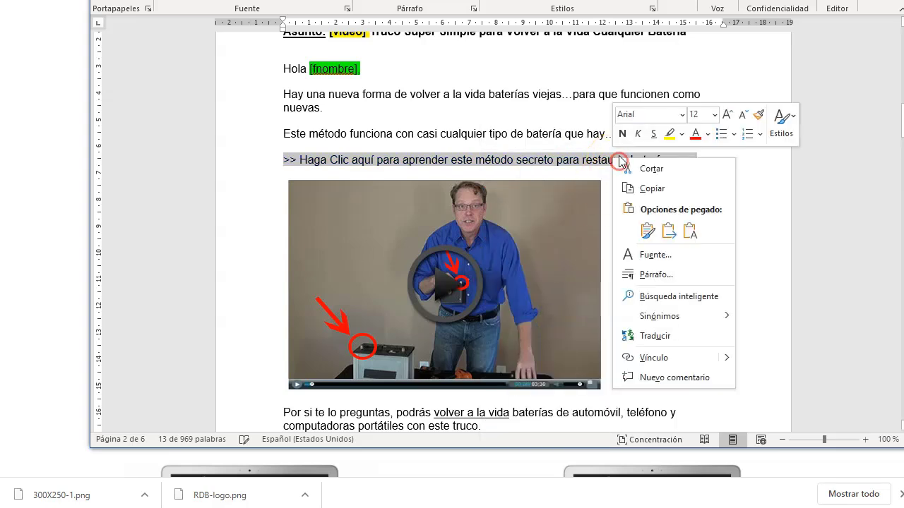
click(673, 358)
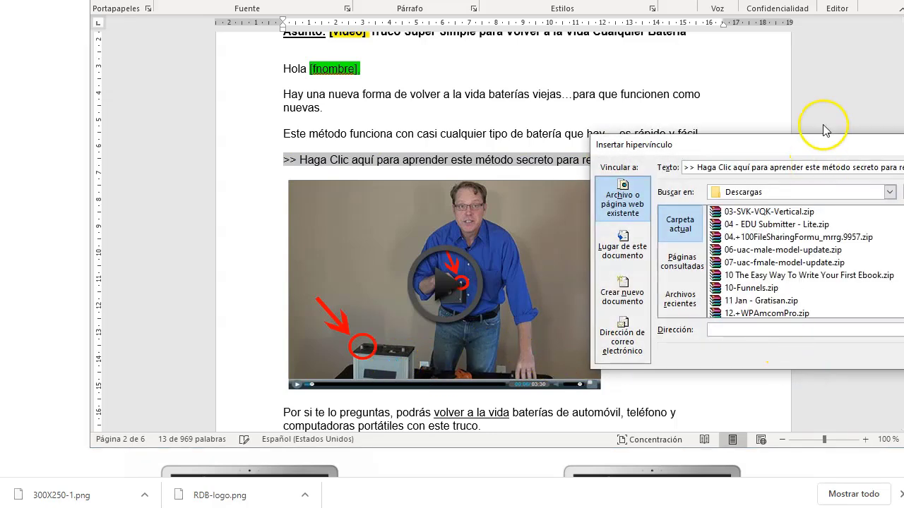
drag(824, 145, 411, 134)
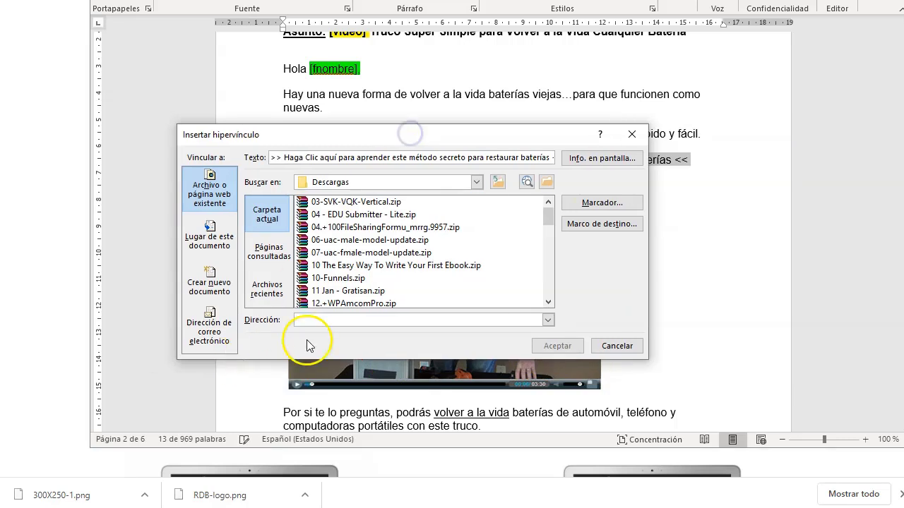
click(341, 322)
key(ctrl+v)
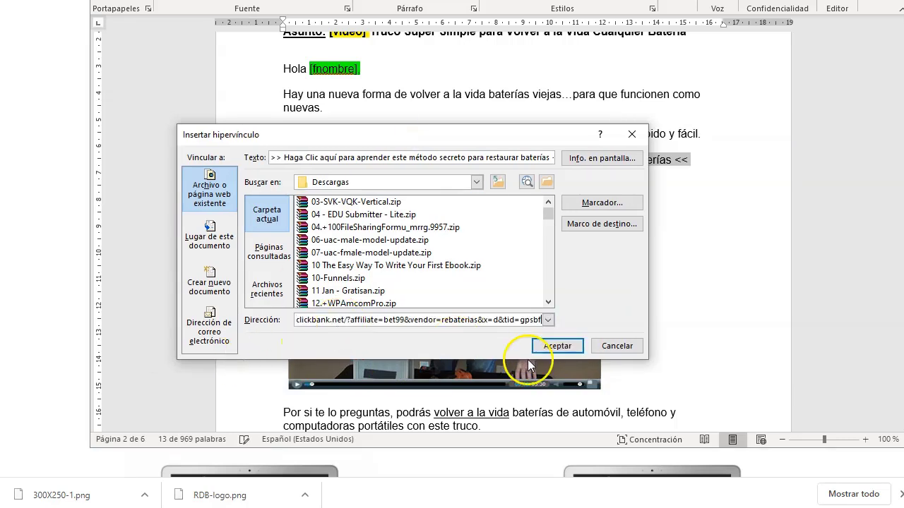
click(558, 348)
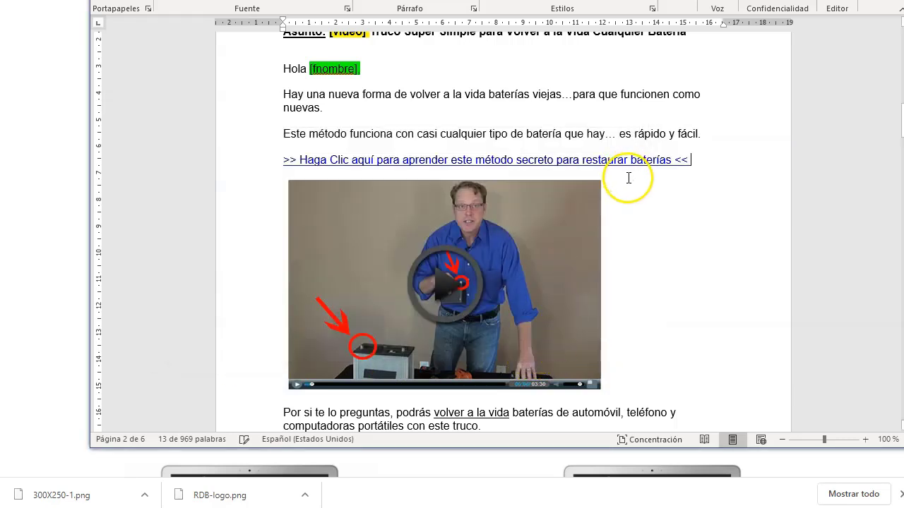
Step: Change the second Haga Clic aquí link's address to the same ClickBank hoplink
scroll(628, 178, down, 5)
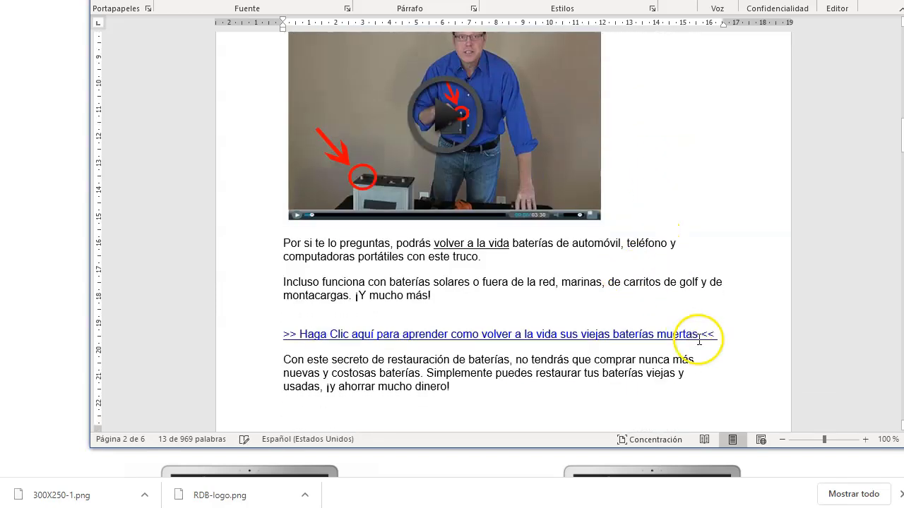
drag(688, 333, 341, 327)
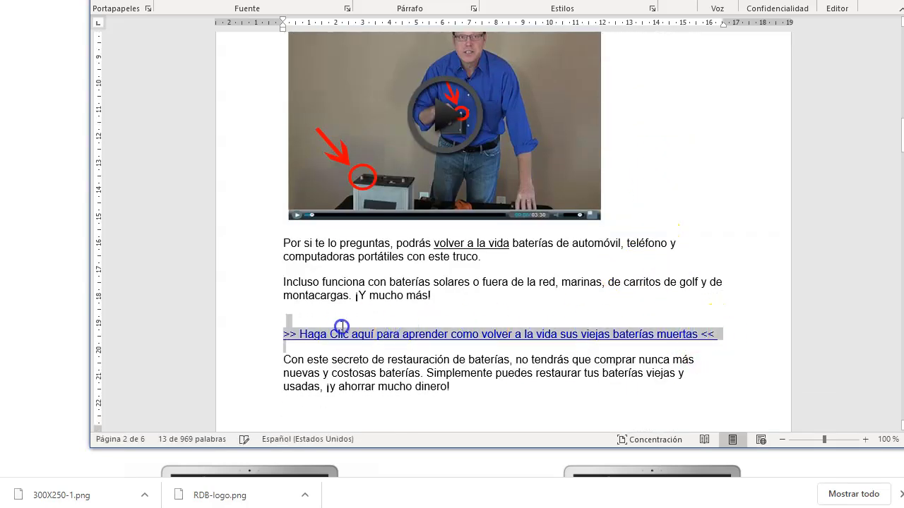
right_click(407, 335)
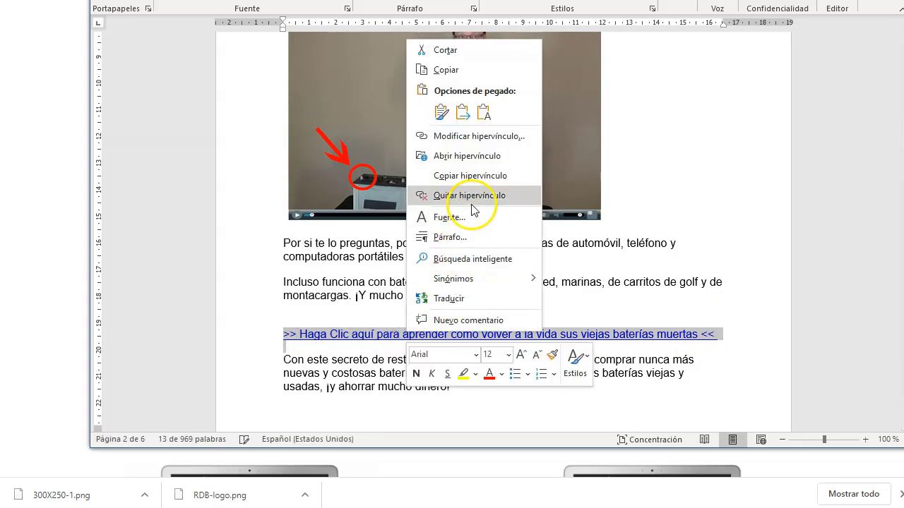
click(478, 136)
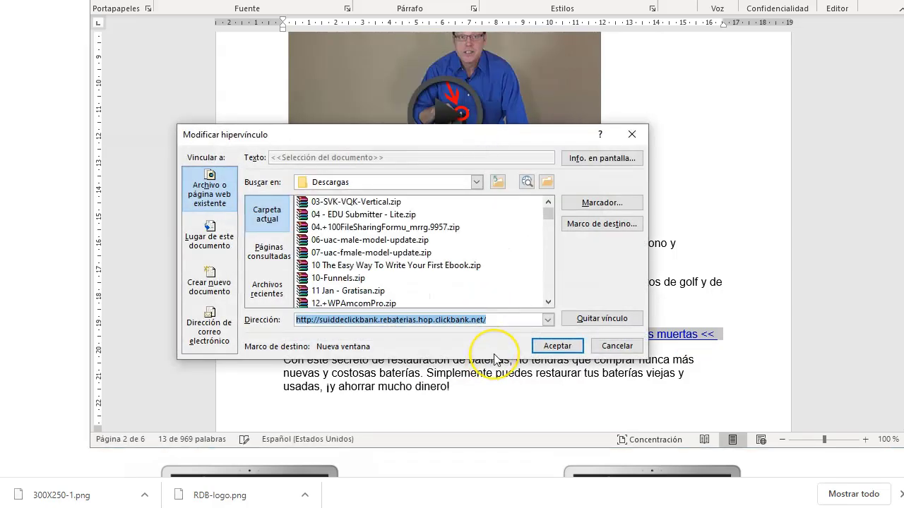
key(BackSpace)
key(ctrl+v)
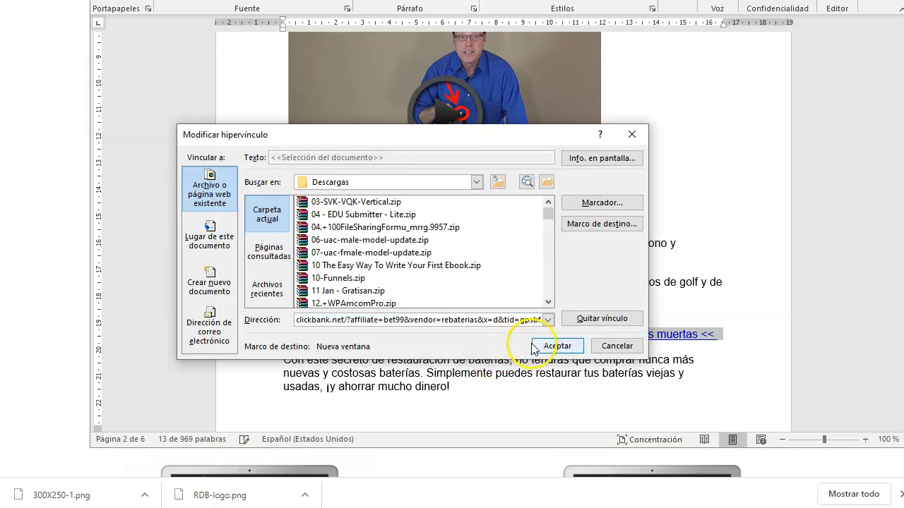
click(554, 346)
scroll(468, 313, down, 8)
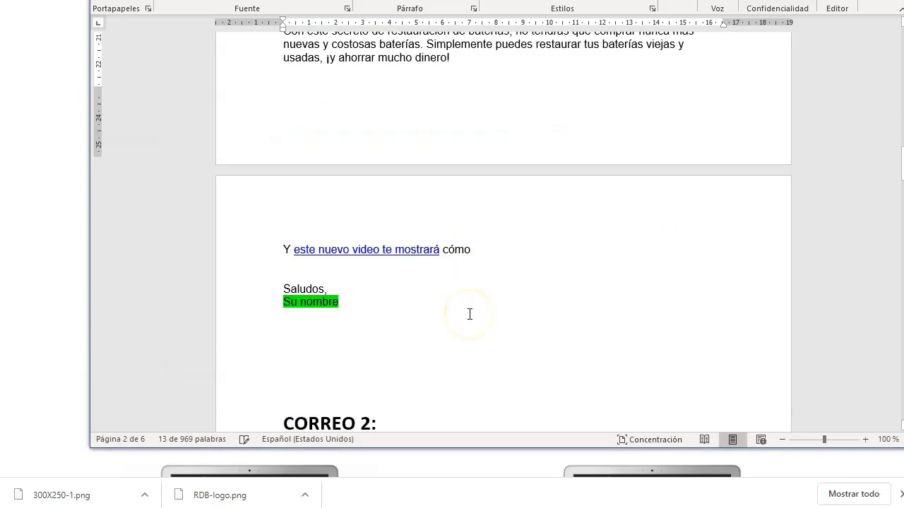
Step: Point the 'este nuevo video te mostrará' link to the ClickBank affiliate hoplink
drag(439, 241, 291, 240)
right_click(332, 240)
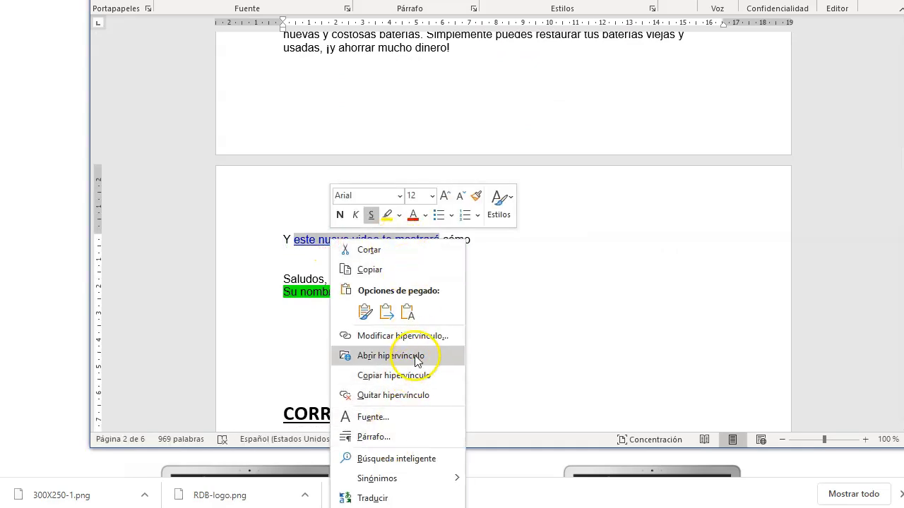
click(418, 337)
key(BackSpace)
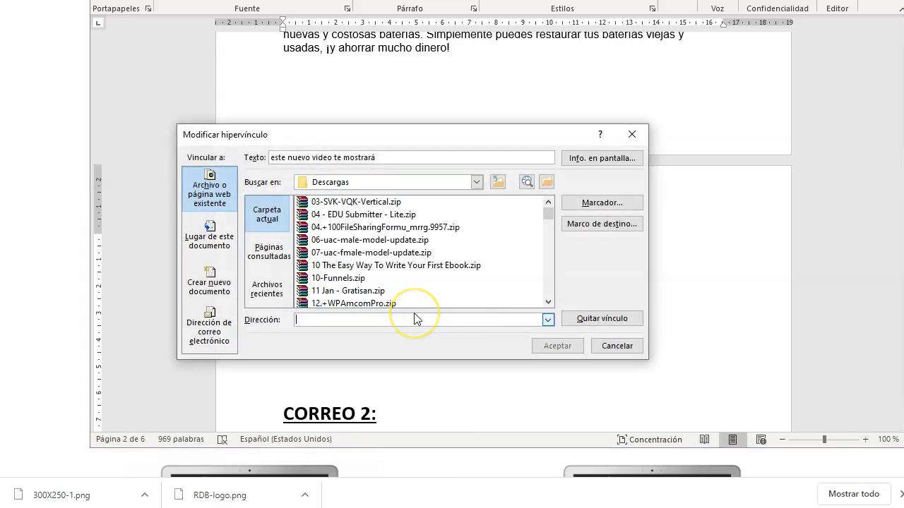
key(ctrl+v)
click(558, 346)
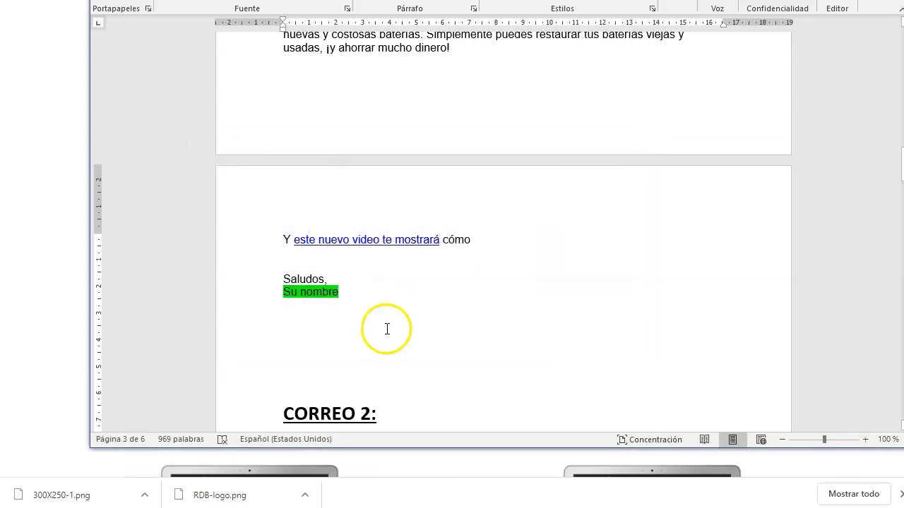
scroll(378, 295, down, 1)
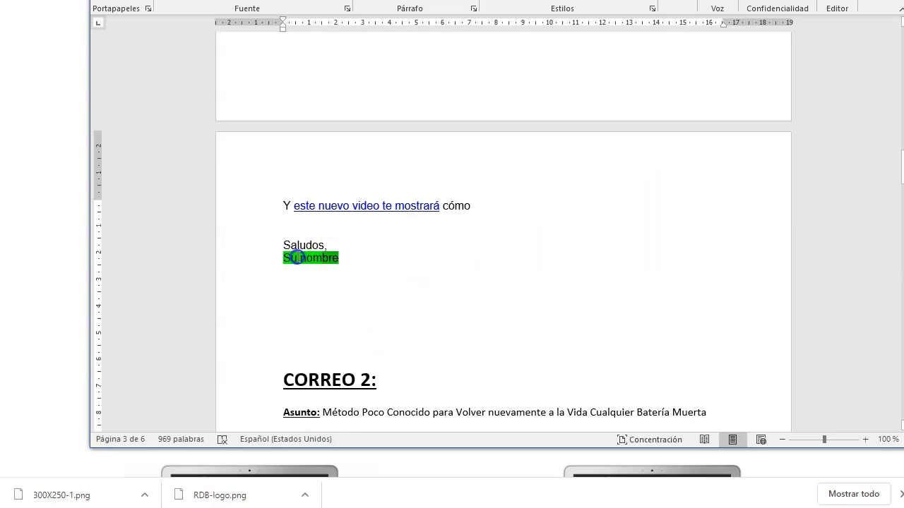
Step: Change the signature sender name and select the Correo 1 text up to the greeting
text(Laura)
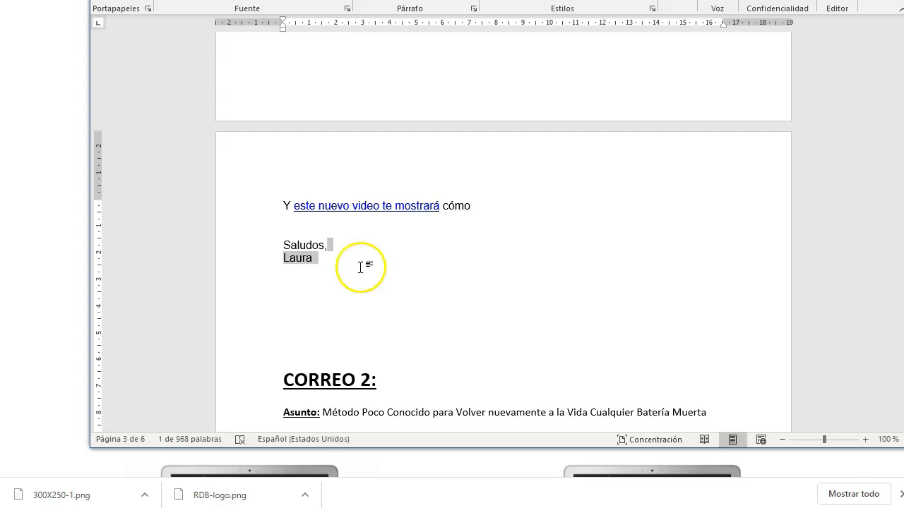
click(306, 311)
double_click(302, 256)
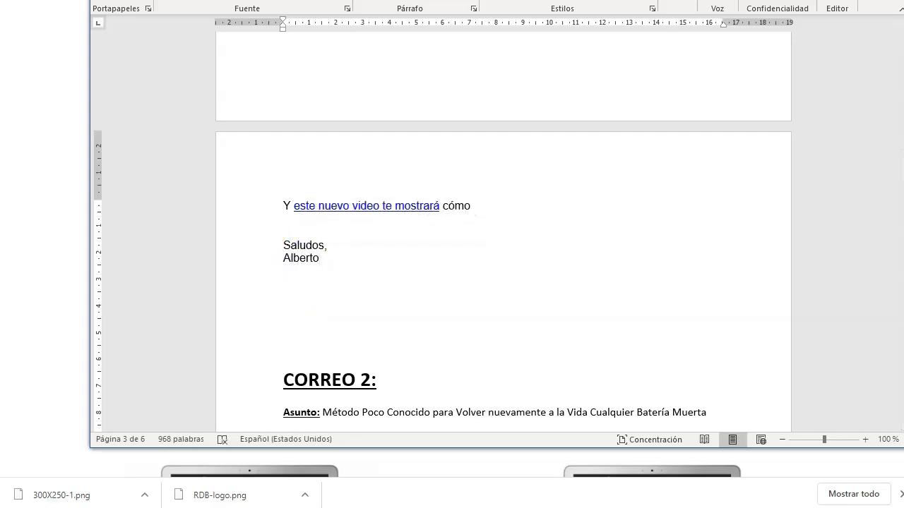
drag(316, 257, 290, 207)
scroll(329, 205, up, 15)
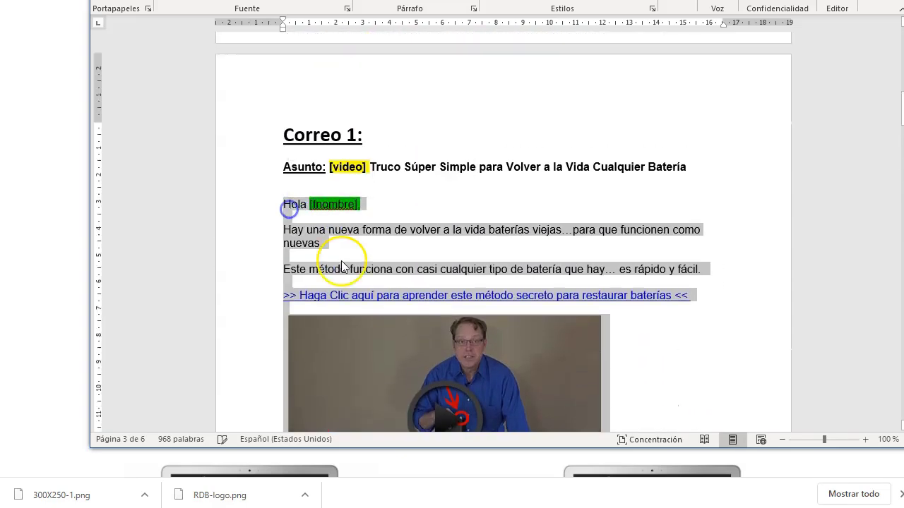
Step: Paste the Correo 1 text and video image into the systeme.io campaign email Body
click(57, 79)
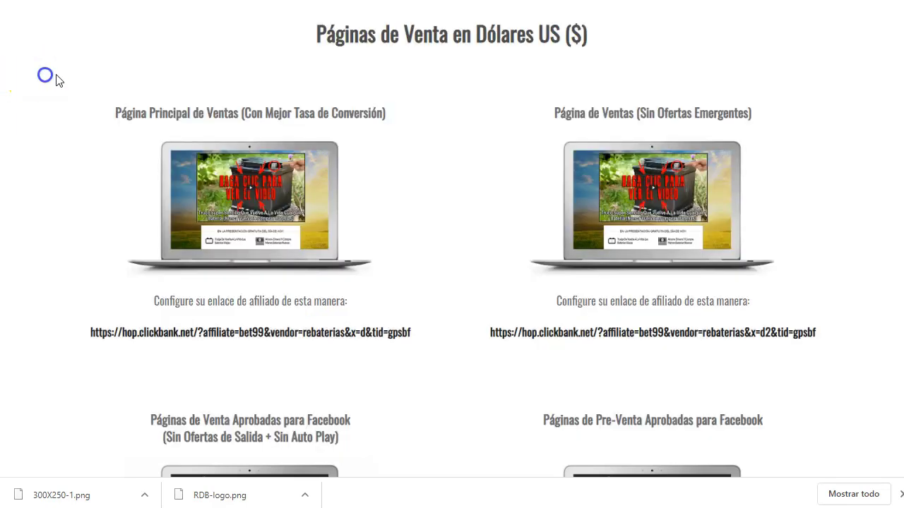
key(ctrl+Tab)
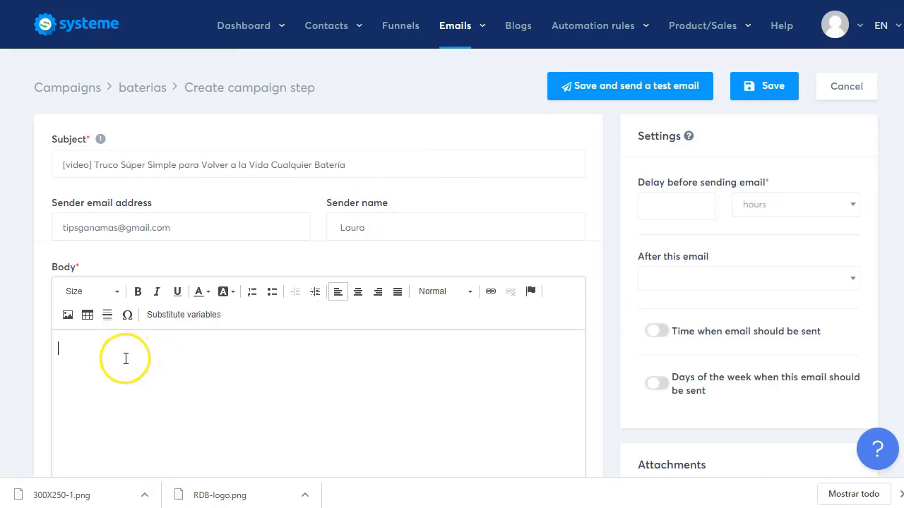
scroll(117, 358, down, 2)
key(ctrl+v)
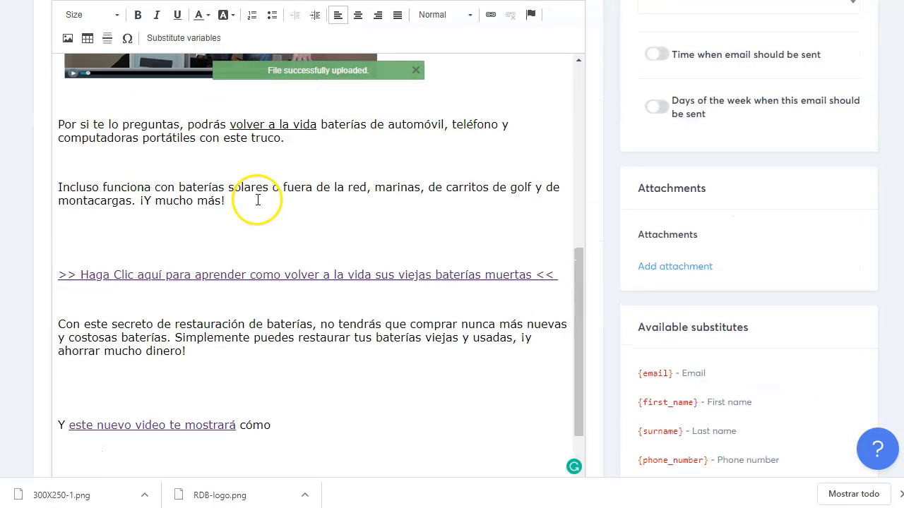
scroll(258, 199, up, 5)
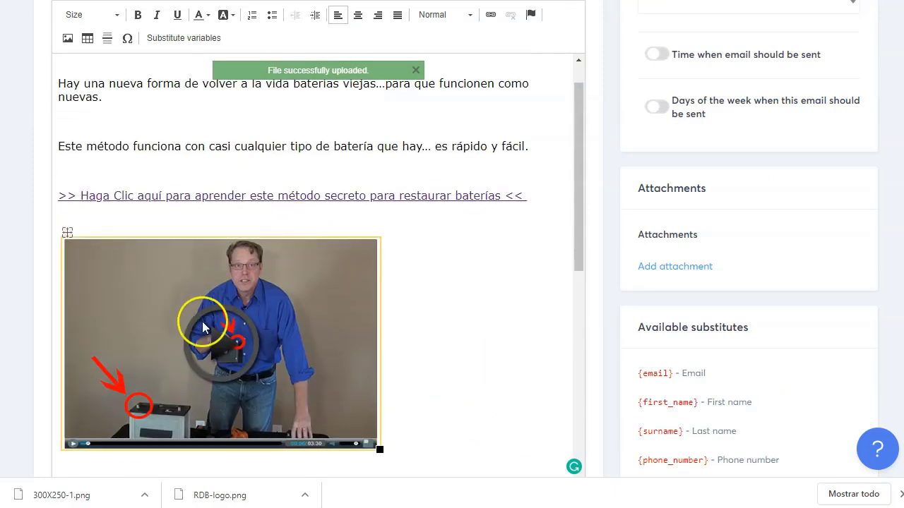
double_click(248, 198)
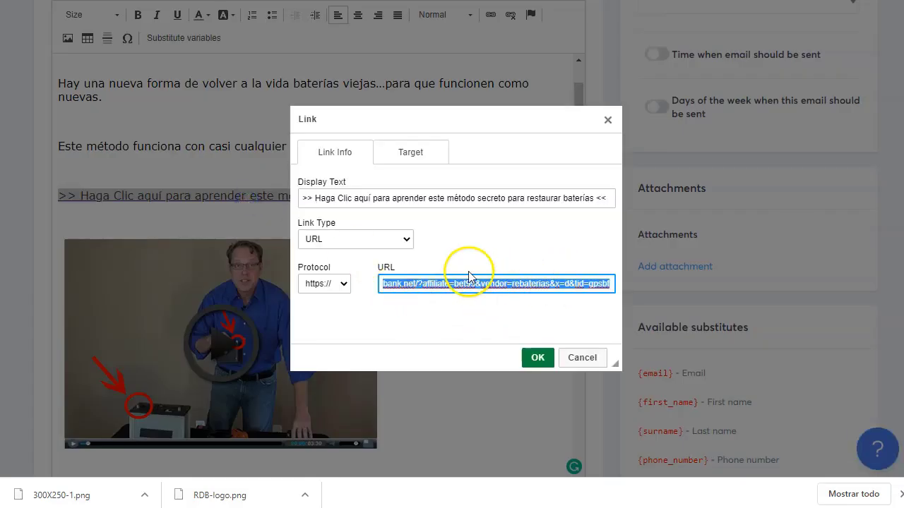
Step: Review the first link's affiliate URL in the Link dialog and confirm it
click(462, 281)
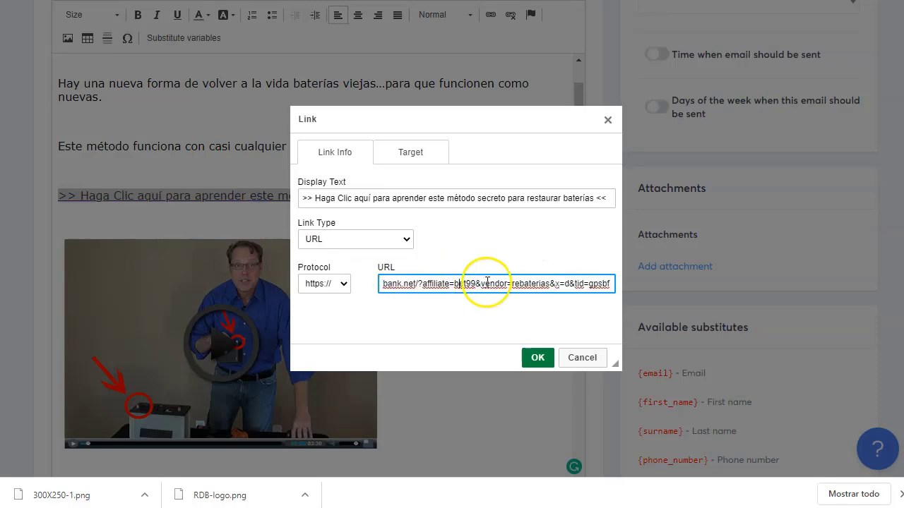
click(538, 358)
click(398, 142)
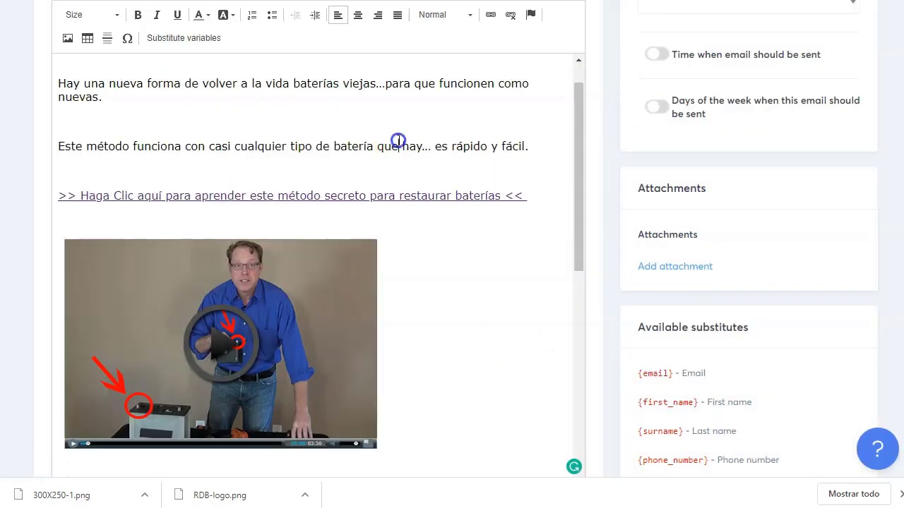
scroll(318, 145, up, 5)
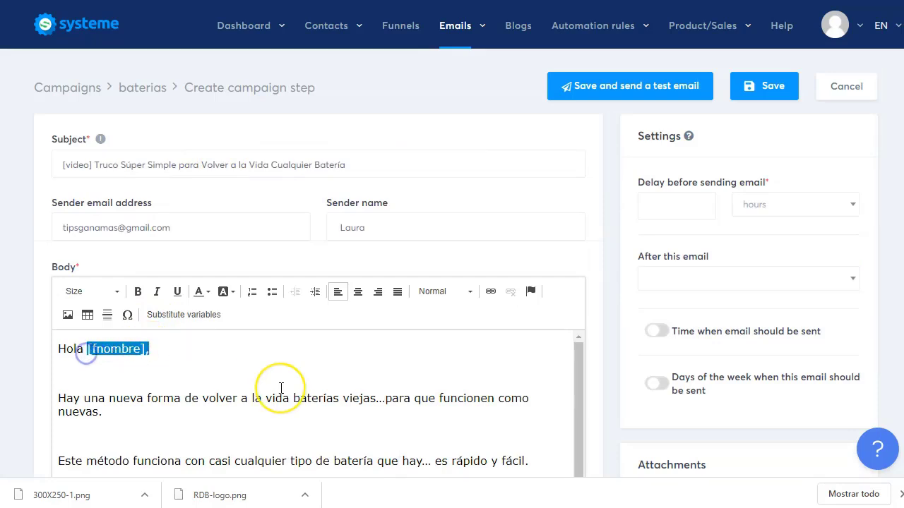
Step: Replace the [fnombre] placeholder with the {first_name} substitute so the greeting reads 'Hola {first_name},'
key(BackSpace)
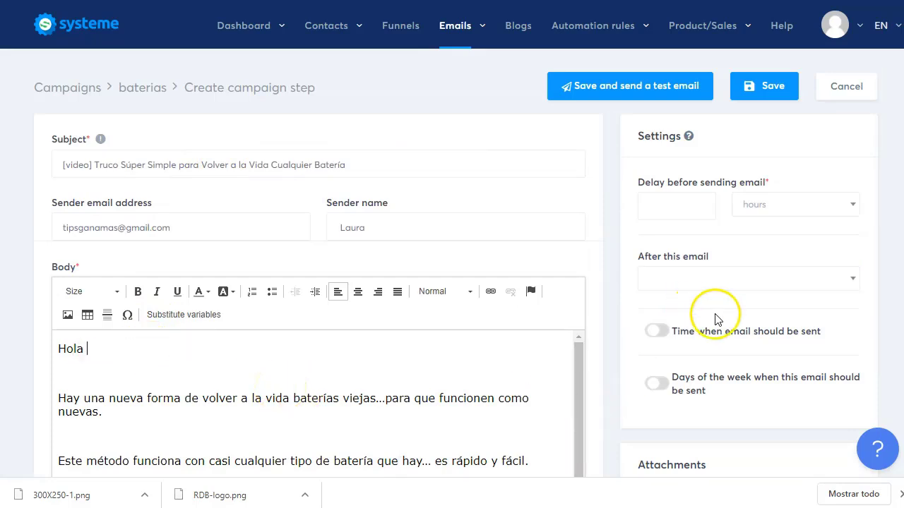
scroll(716, 317, down, 3)
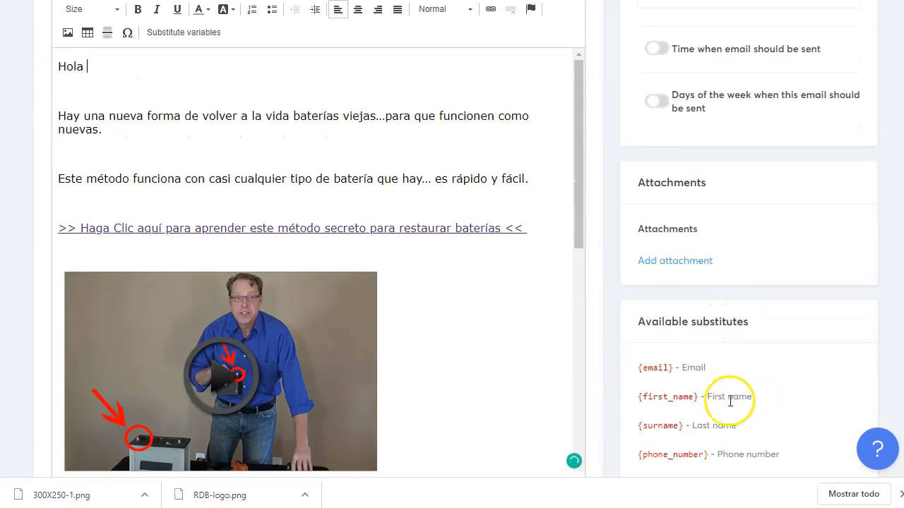
right_click(645, 399)
click(673, 410)
scroll(266, 218, up, 2)
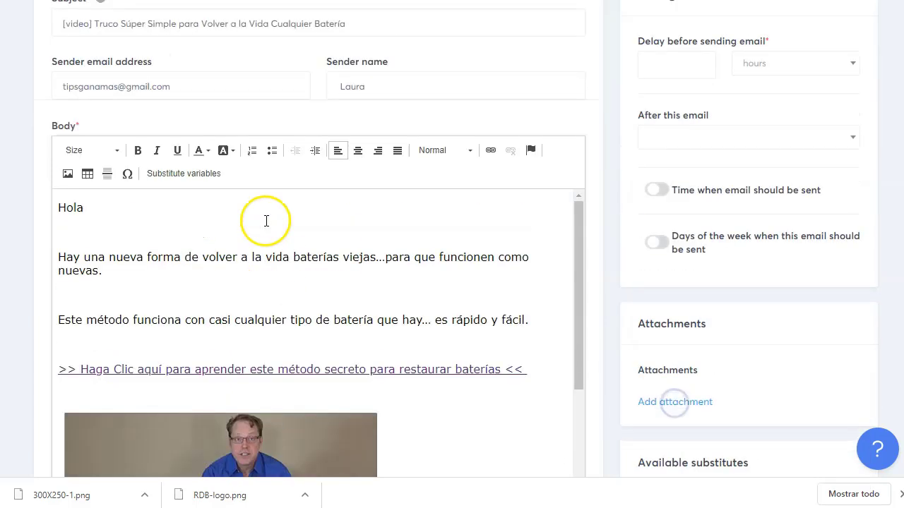
click(98, 209)
right_click(98, 208)
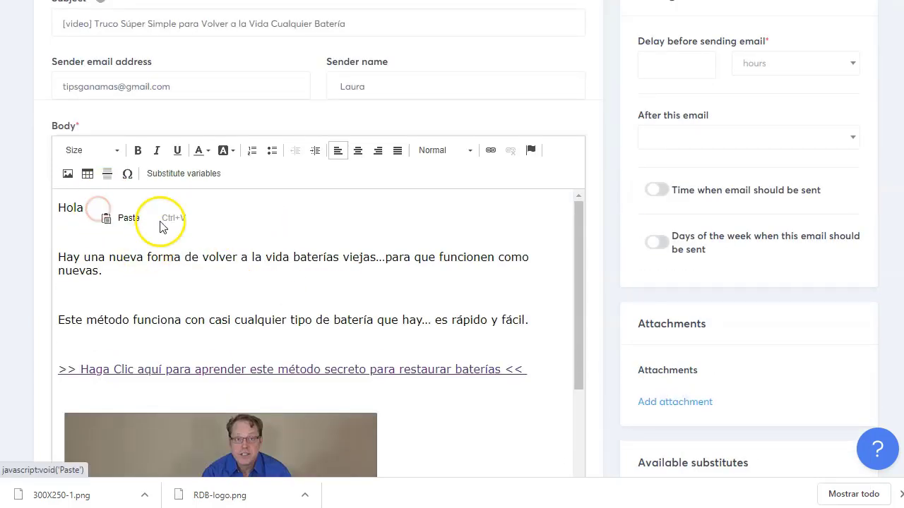
click(129, 216)
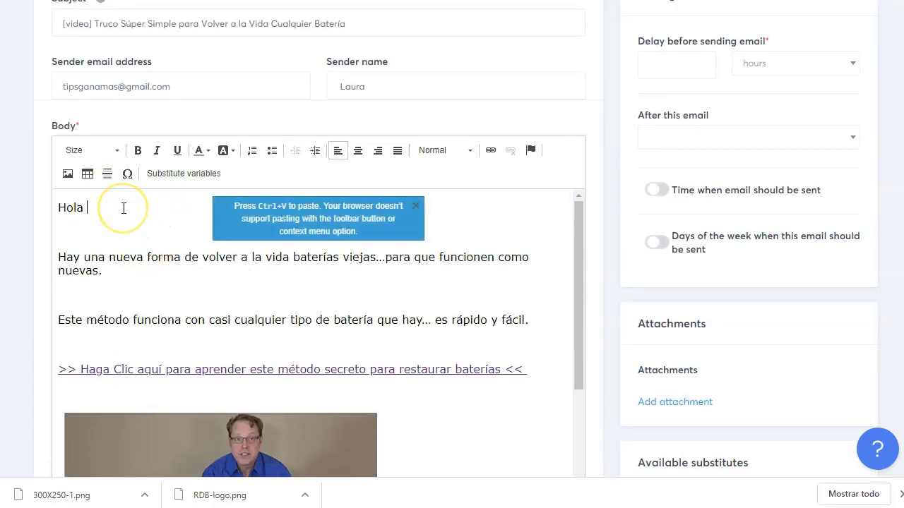
click(171, 213)
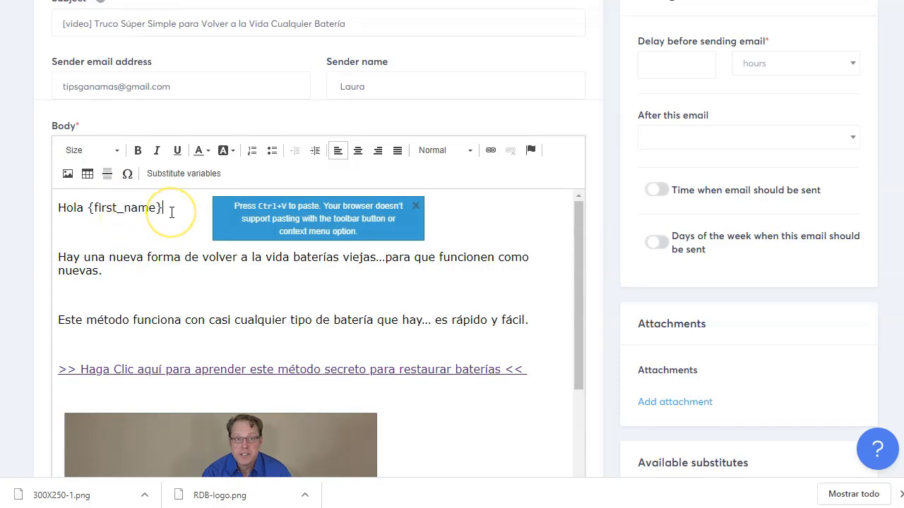
click(122, 294)
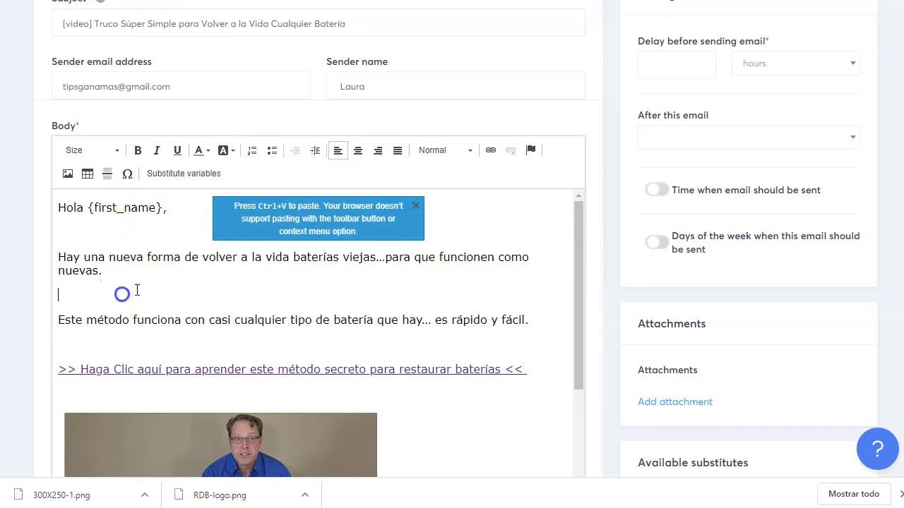
scroll(212, 319, down, 6)
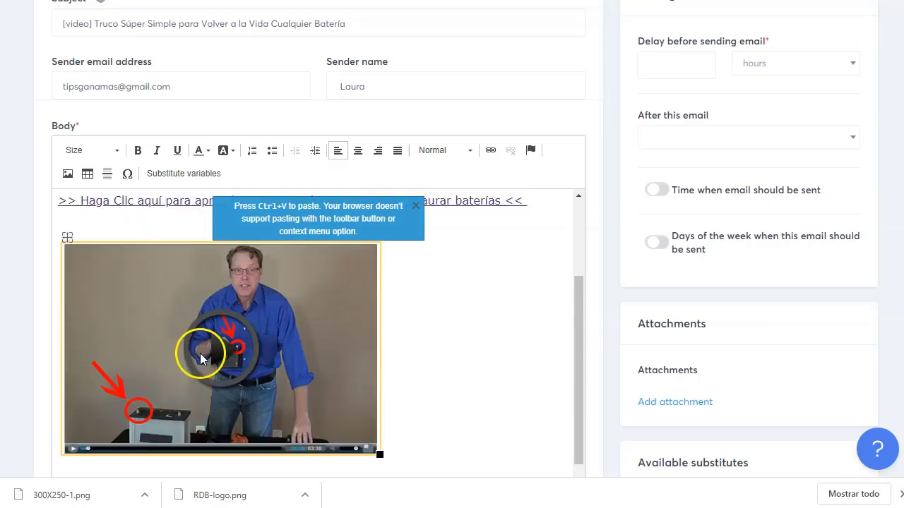
scroll(201, 362, down, 2)
scroll(236, 430, down, 4)
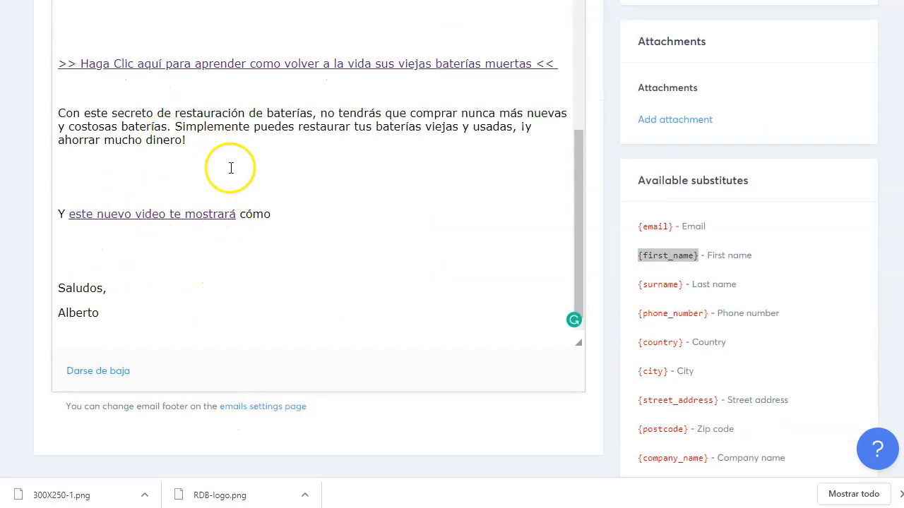
Step: Delete the blank lines before the closing sentence, above the second link, and before Incluso funciona
click(231, 168)
key(Delete)
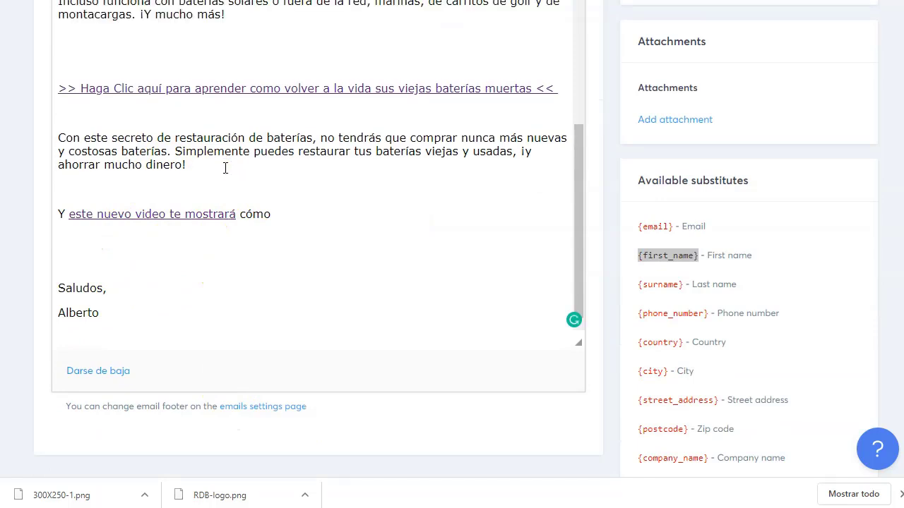
scroll(225, 168, up, 3)
click(253, 310)
click(254, 264)
key(Delete)
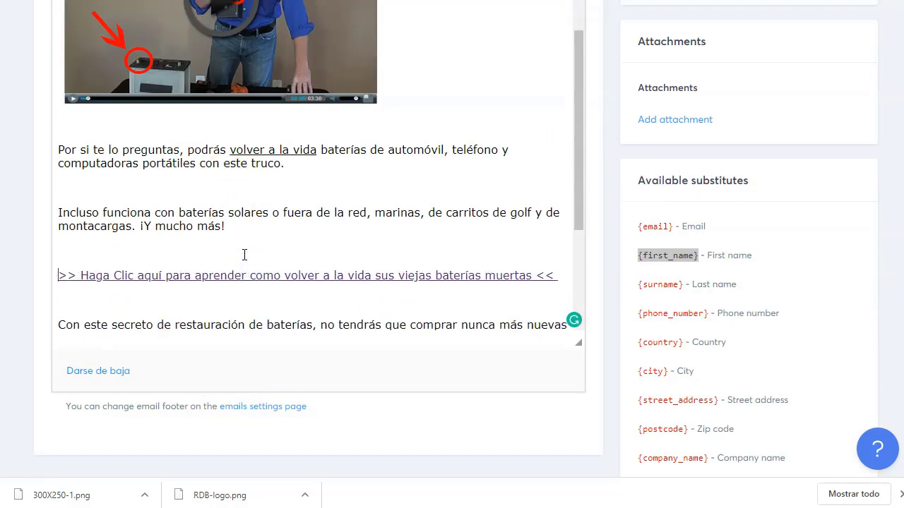
click(216, 191)
key(Delete)
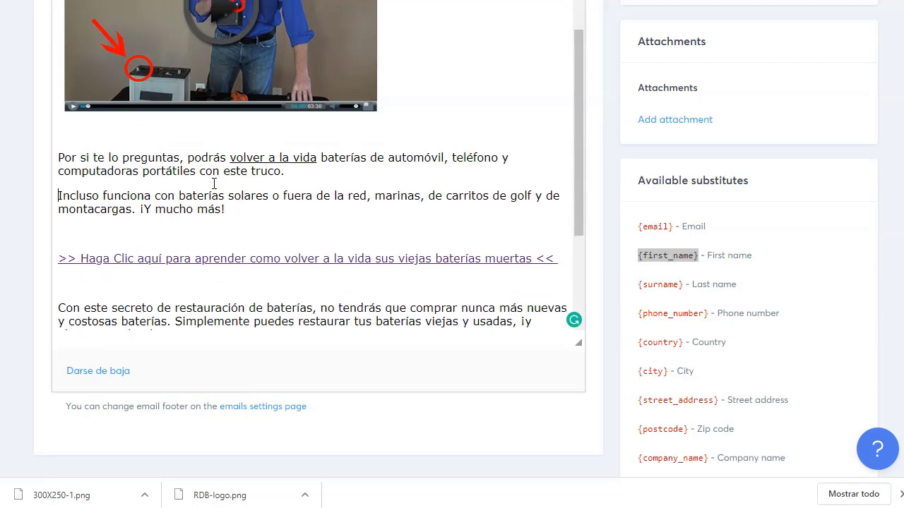
Step: Delete the blank lines after 'nuevas.' and above the first link, keeping Este método funciona separate
scroll(217, 183, up, 10)
click(213, 158)
click(157, 219)
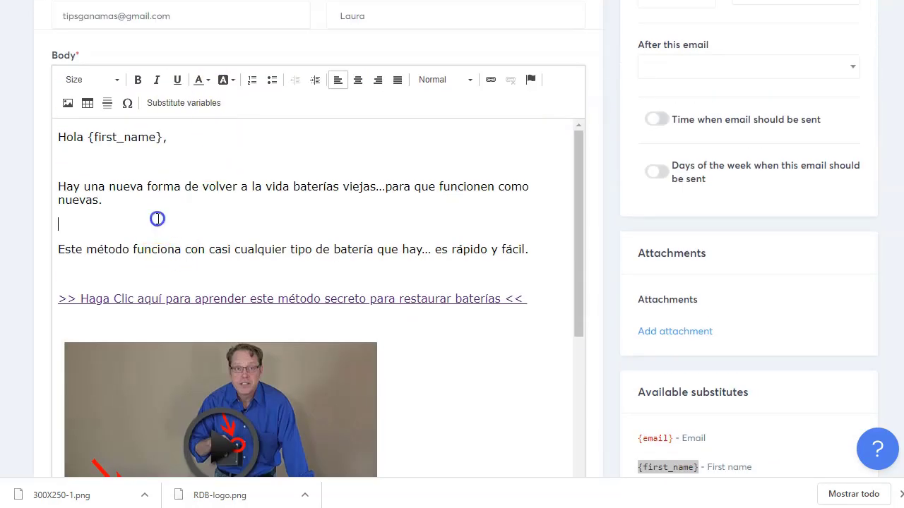
click(158, 228)
key(BackSpace)
key(Delete)
key(Return)
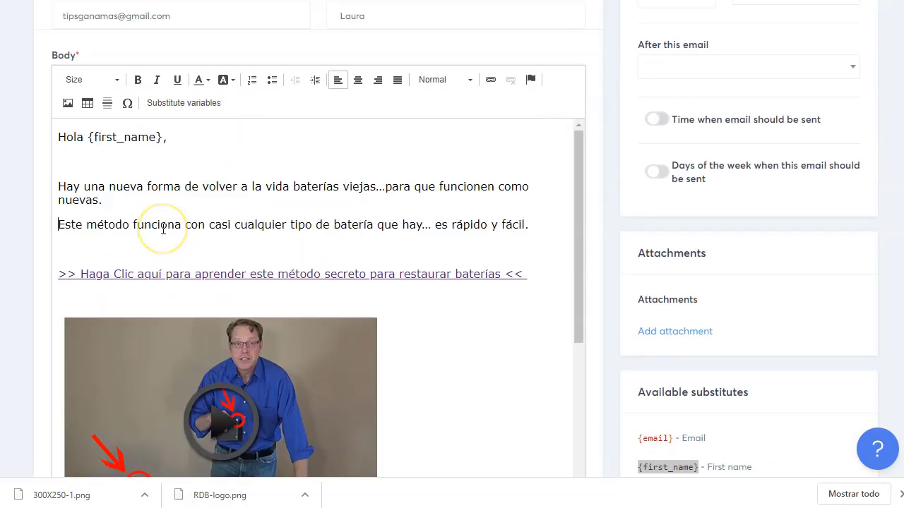
key(BackSpace)
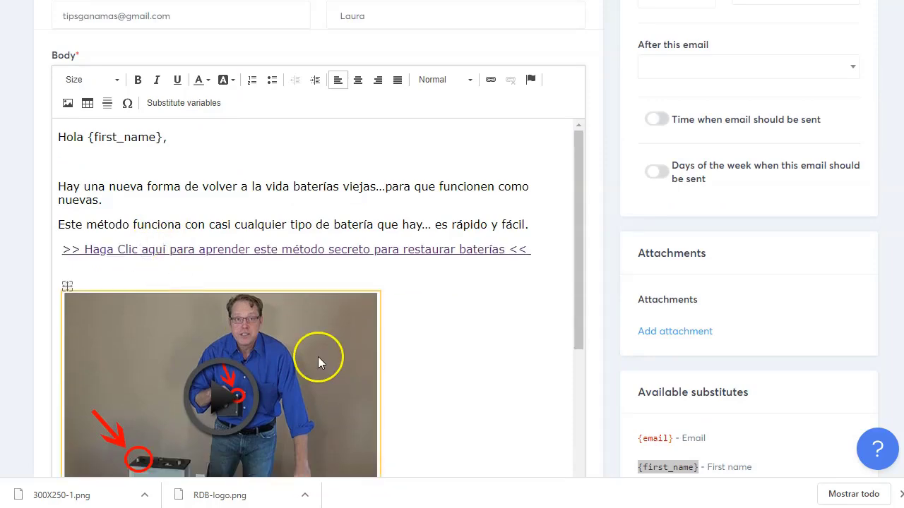
scroll(228, 243, down, 4)
scroll(242, 312, down, 5)
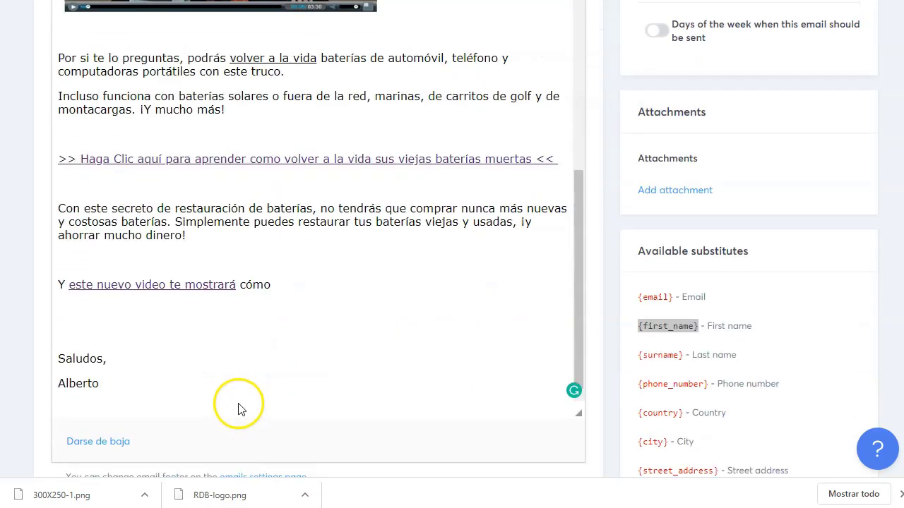
scroll(165, 378, down, 3)
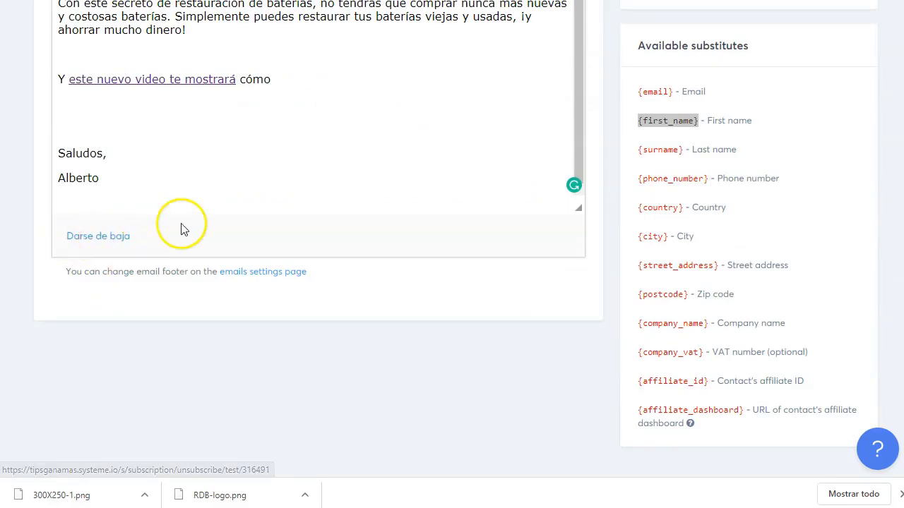
scroll(716, 276, up, 6)
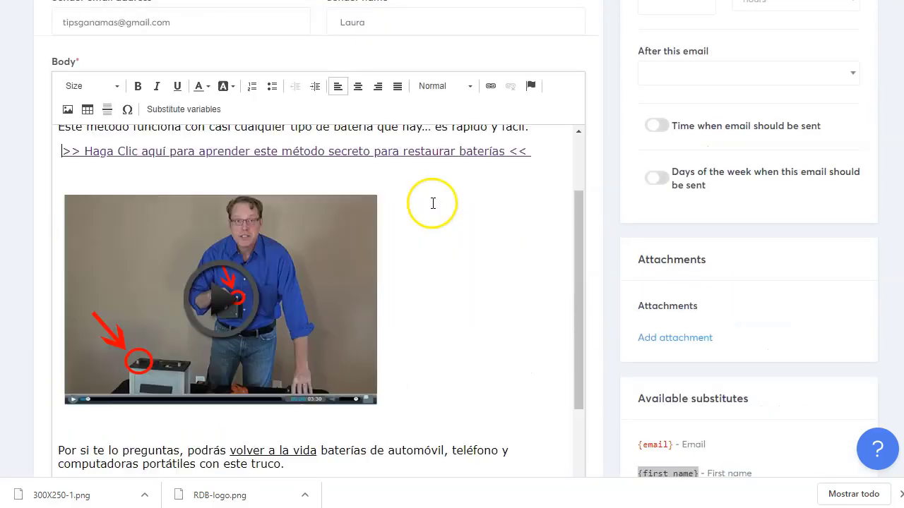
scroll(430, 201, up, 5)
scroll(775, 254, up, 3)
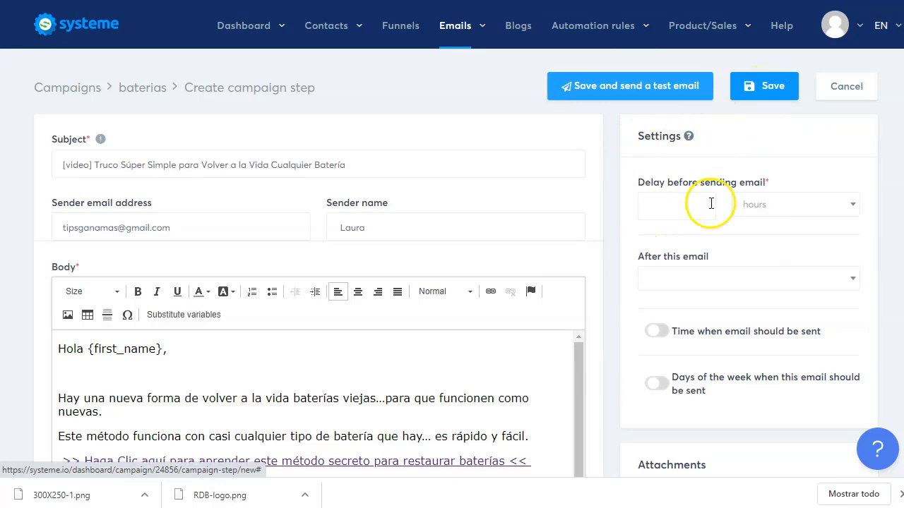
Step: Set the sending delay to 0 hours and check the After this email list
drag(684, 183, 776, 187)
double_click(663, 210)
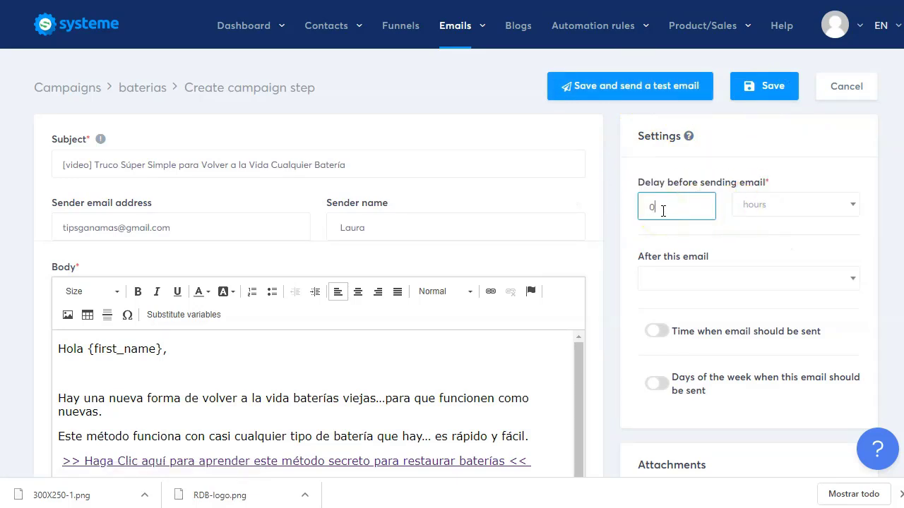
text(0)
click(800, 209)
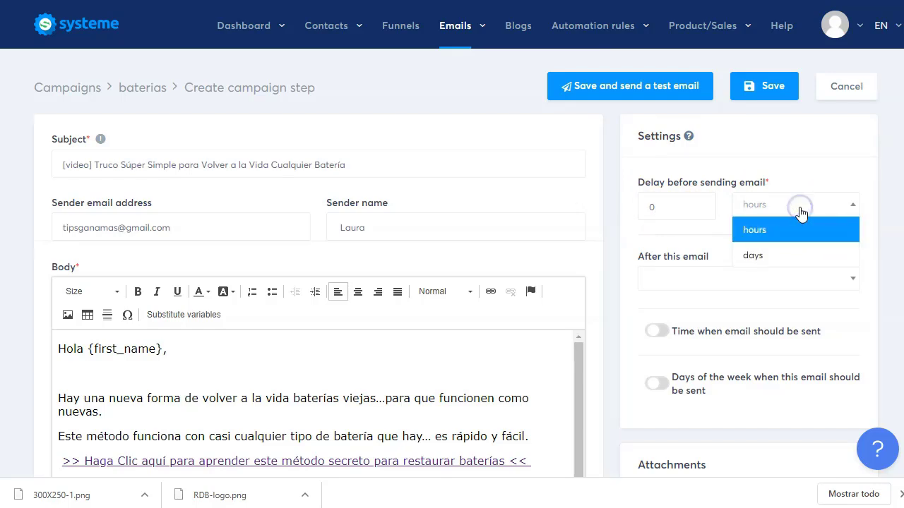
click(800, 209)
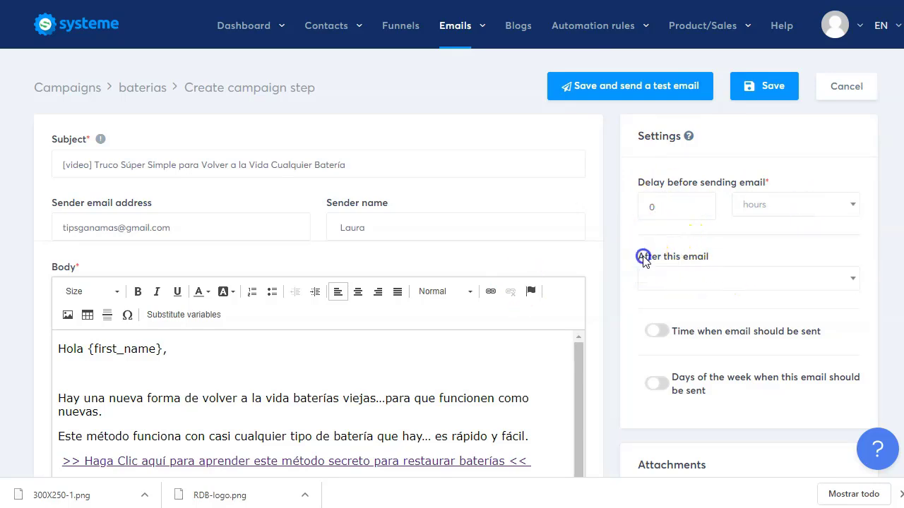
click(761, 245)
click(763, 271)
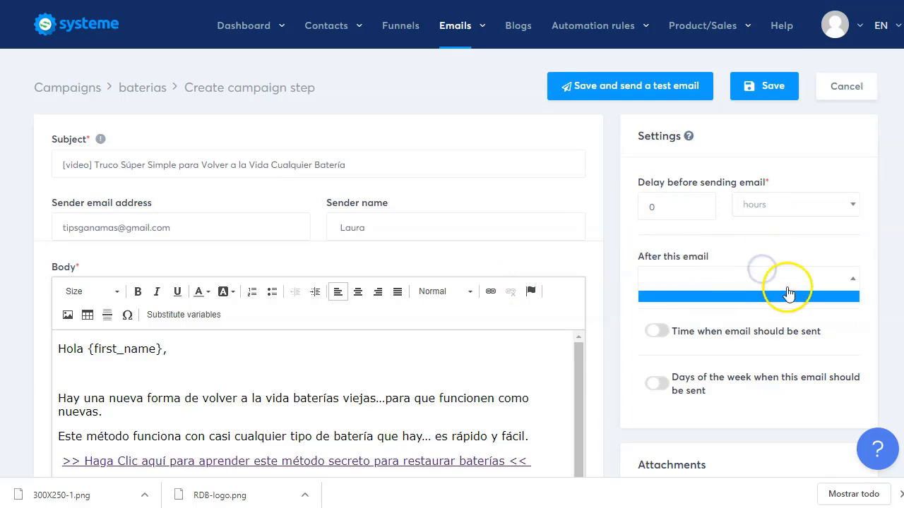
click(788, 248)
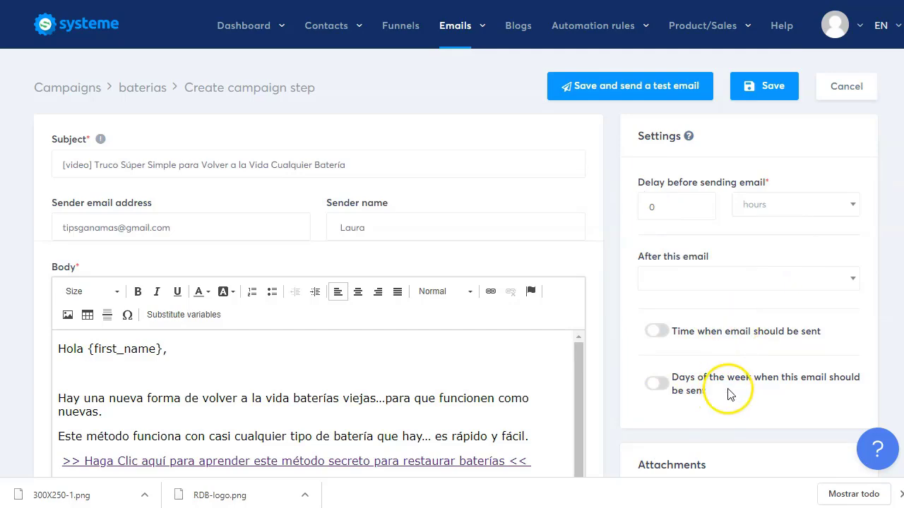
Step: Review the email page and save the first campaign email
scroll(710, 297, down, 5)
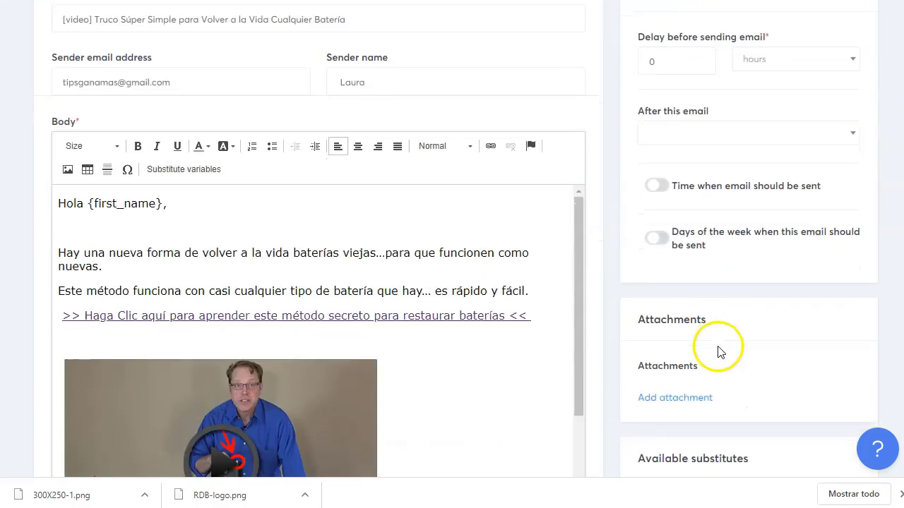
scroll(719, 353, down, 3)
scroll(699, 317, up, 8)
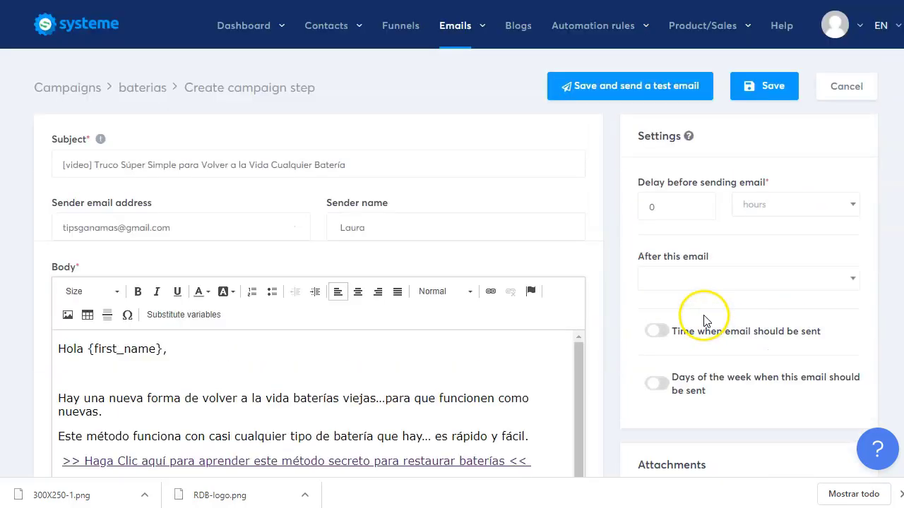
click(760, 99)
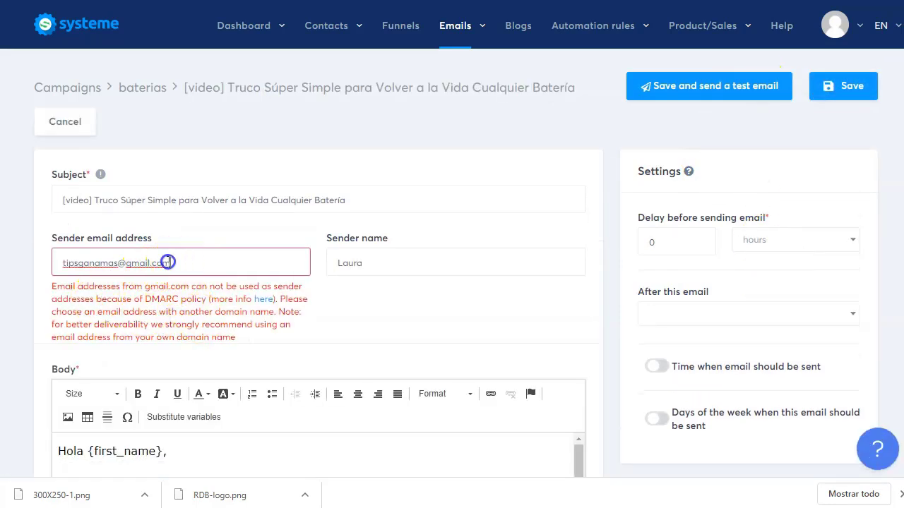
Step: Replace the gmail sender with the custom-domain sender address and save the email
drag(168, 262, 14, 262)
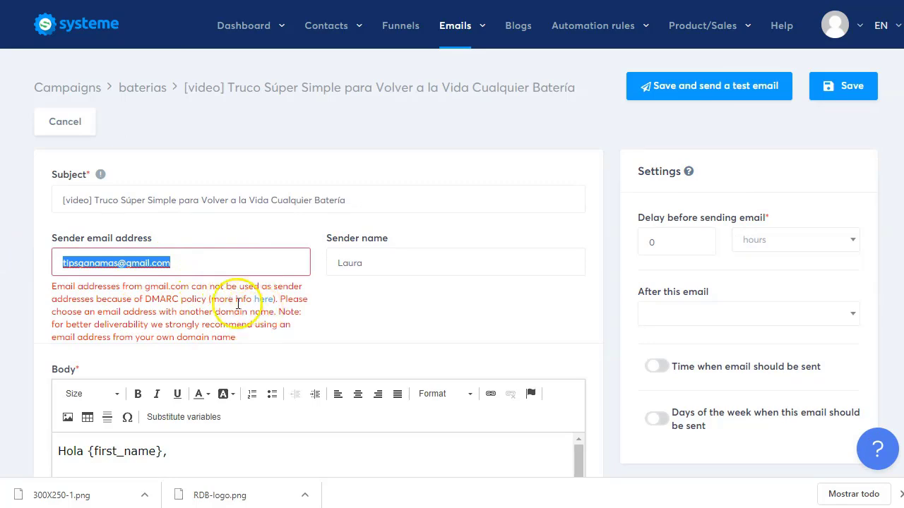
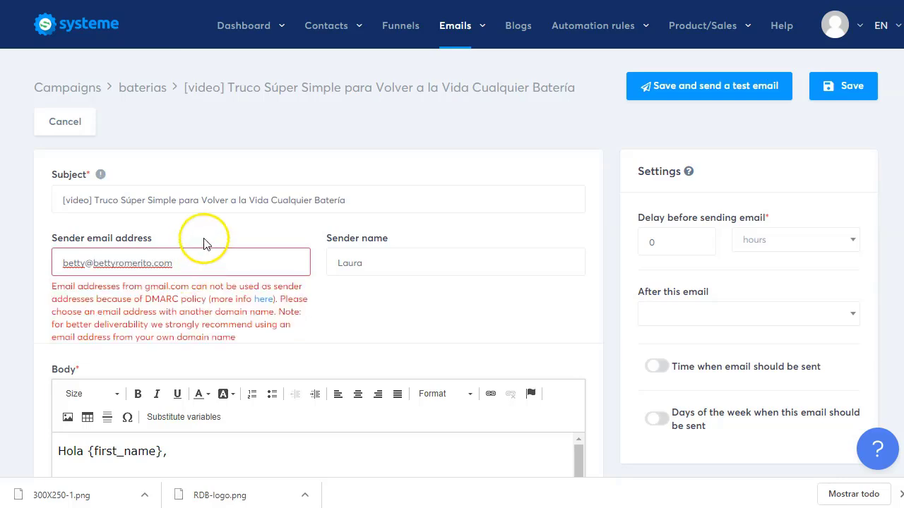
click(843, 86)
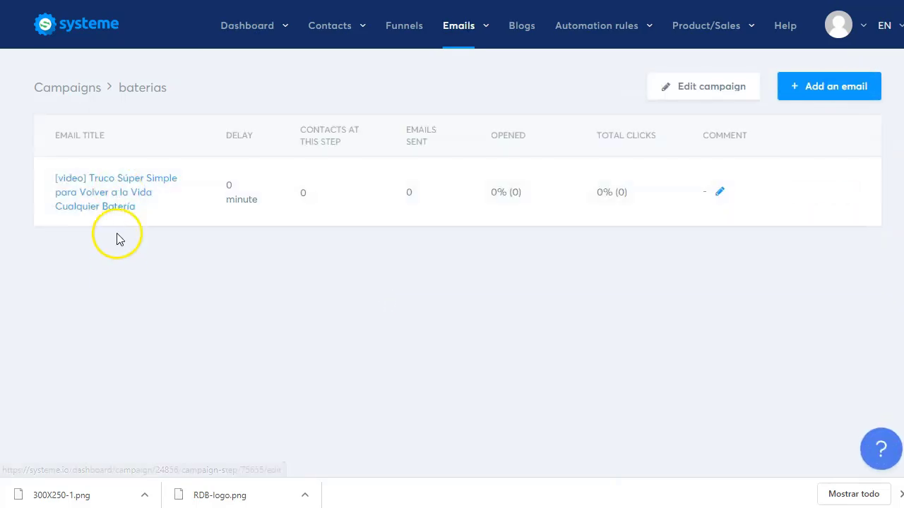
Step: Add a new campaign email with the CORREO 2 subject copied from Word
click(806, 91)
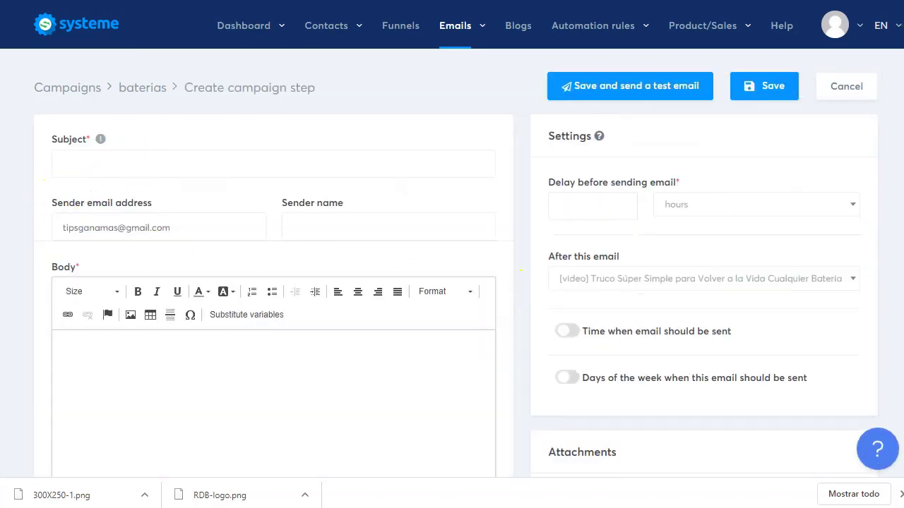
key(alt+Tab)
drag(283, 204, 370, 277)
scroll(369, 282, down, 10)
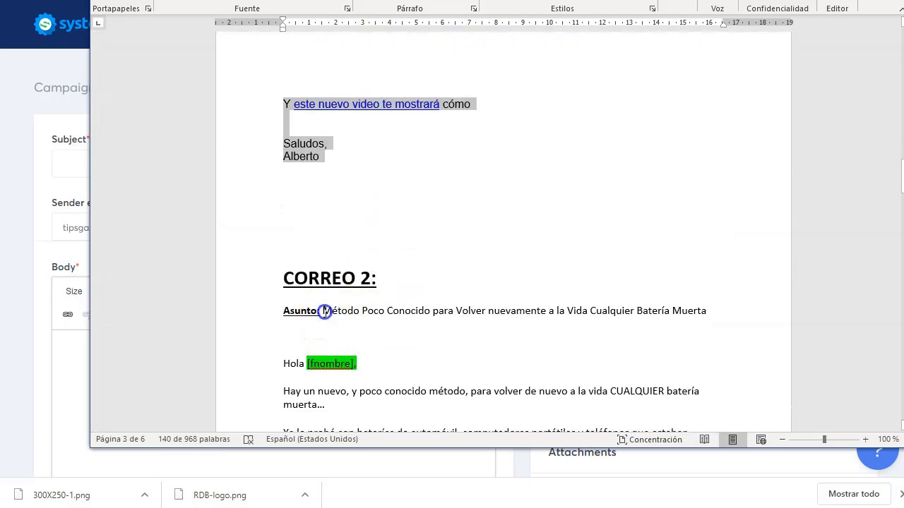
drag(324, 311, 706, 312)
key(ctrl+c)
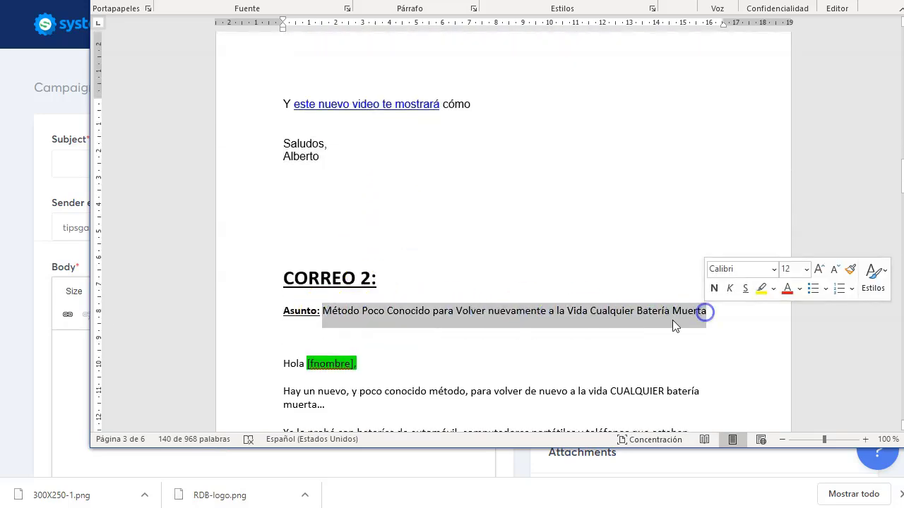
click(66, 175)
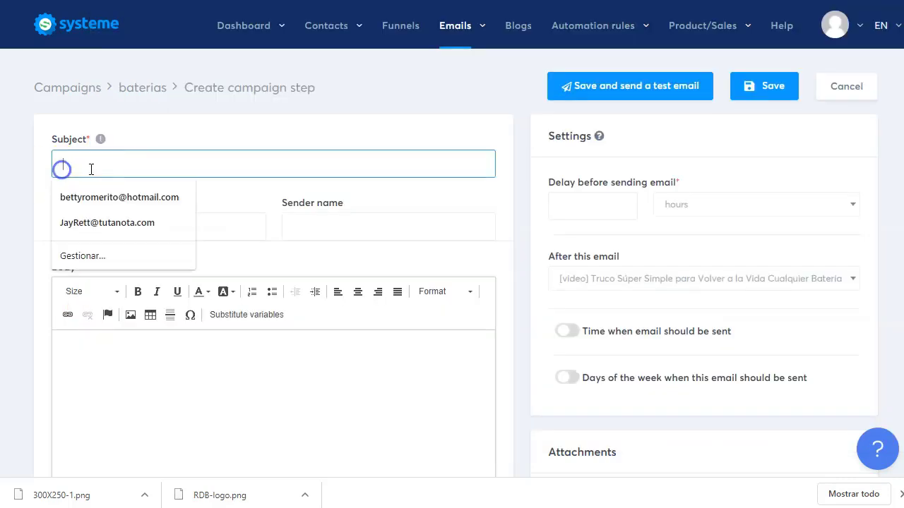
key(ctrl+v)
Step: Fill in the custom-domain sender address and the sender name
triple_click(183, 236)
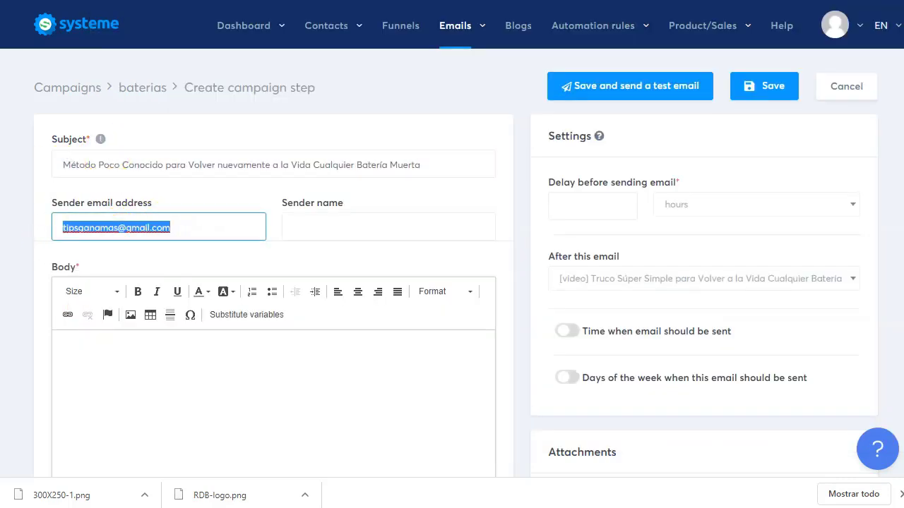
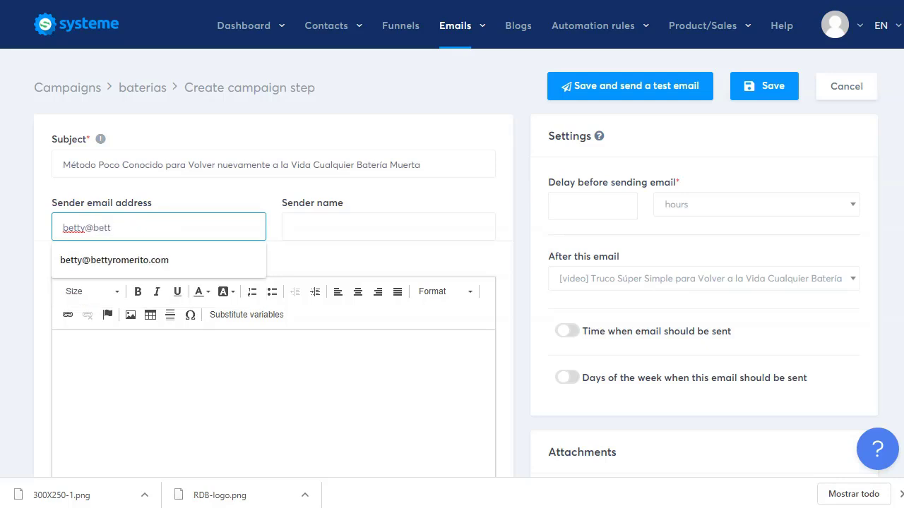
click(105, 262)
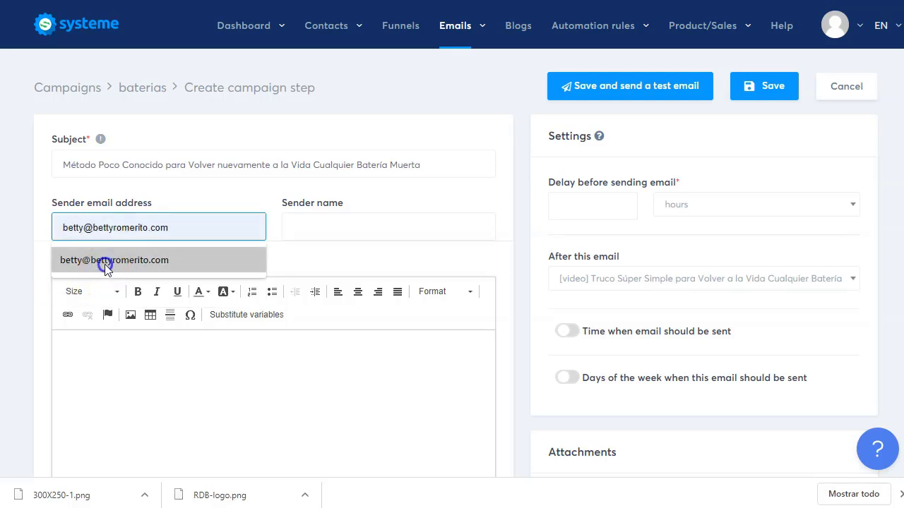
click(393, 225)
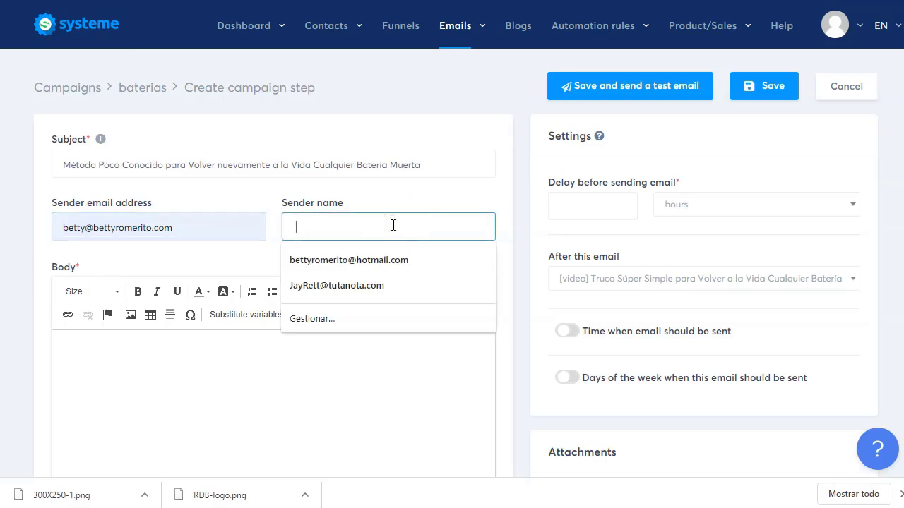
text(Betty)
click(391, 204)
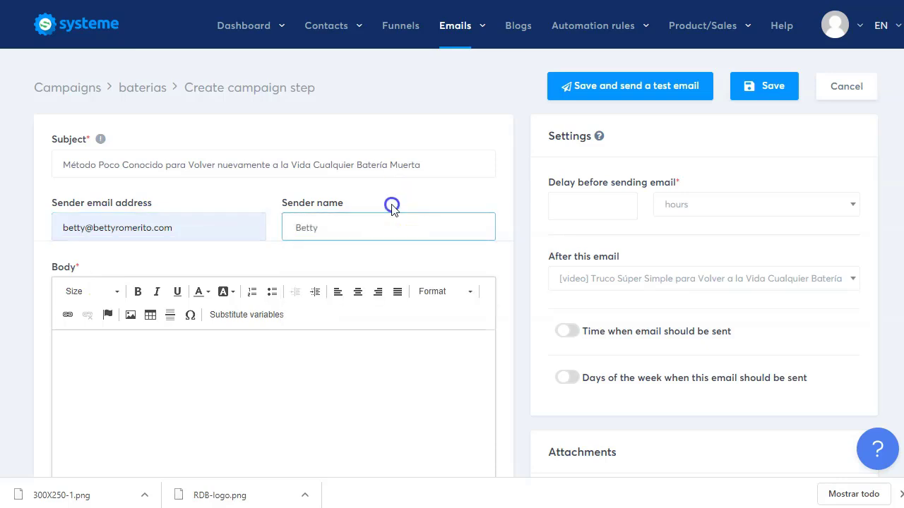
Step: Set a 1-day delay after the Truco Súper Simple email
click(613, 213)
text(1)
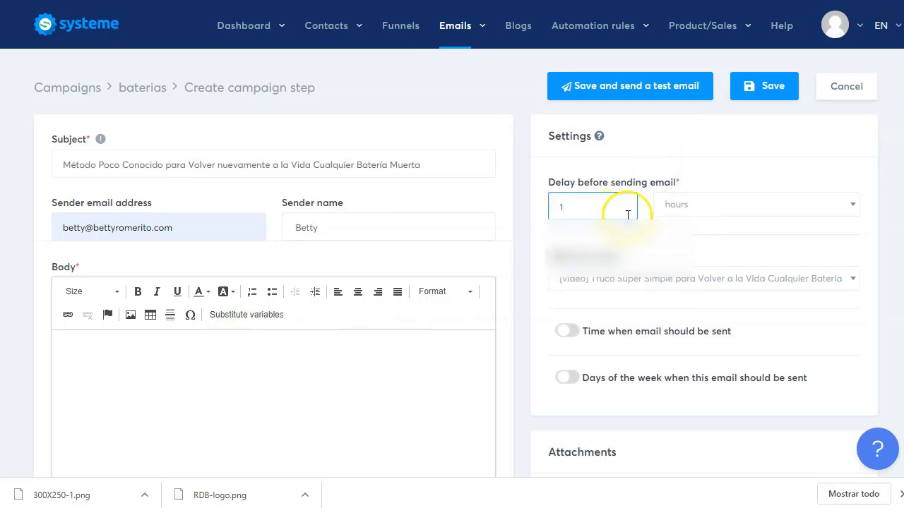
click(711, 216)
click(705, 262)
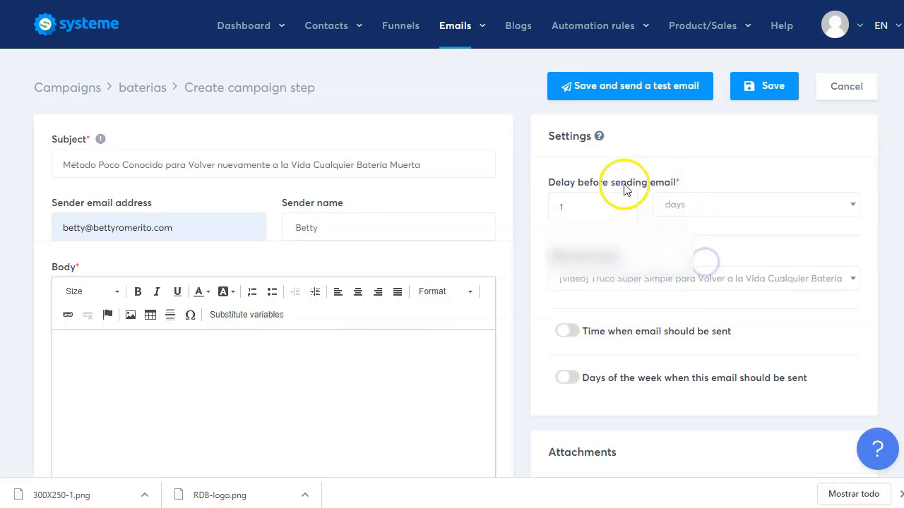
scroll(623, 296, down, 1)
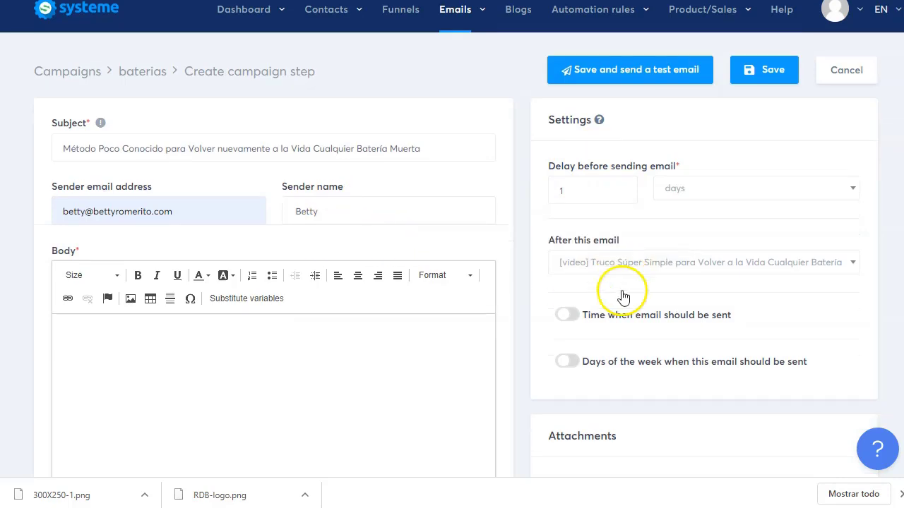
scroll(624, 296, down, 1)
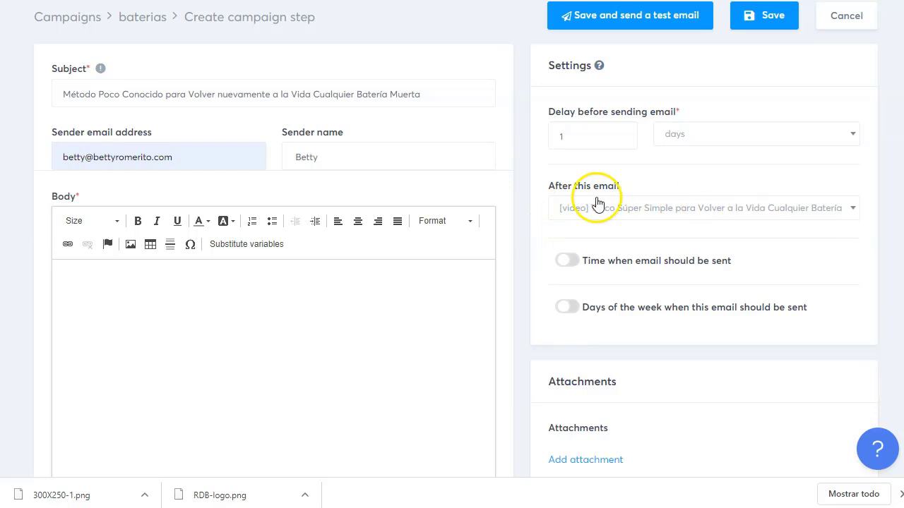
click(626, 210)
click(631, 245)
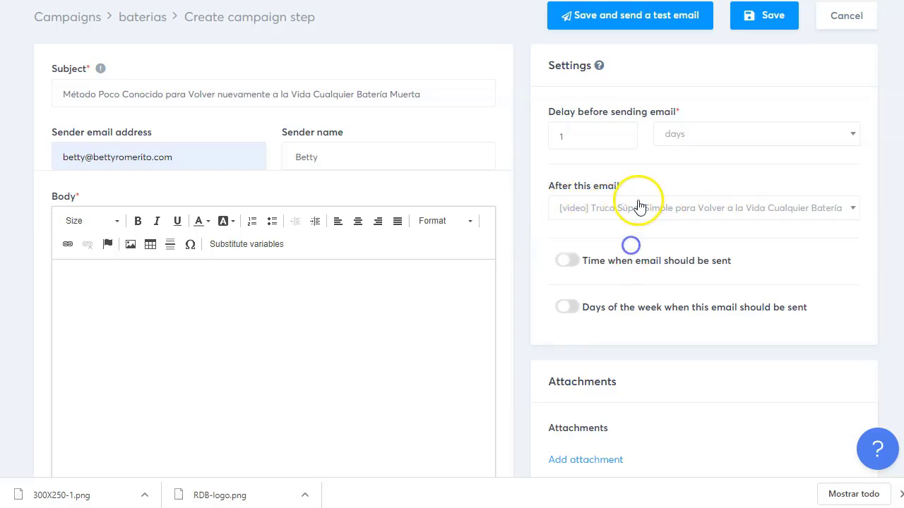
click(205, 301)
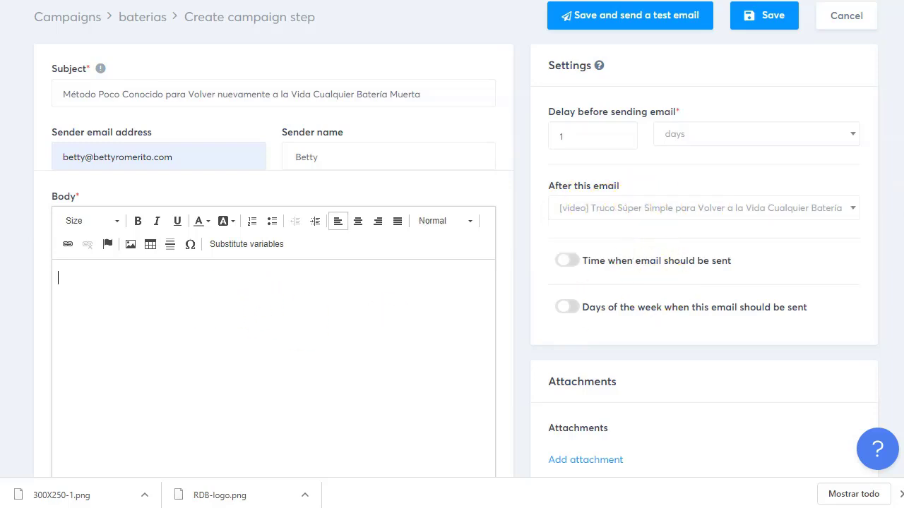
Step: Paste the CORREO 2 text, from Hola through the P.D. line, into the second email's Body
key(alt+Tab)
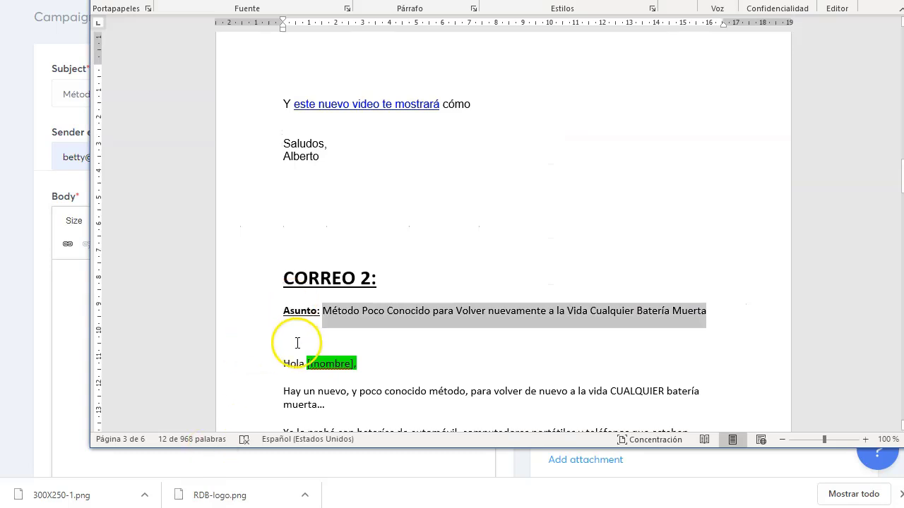
scroll(298, 339, down, 3)
drag(284, 265, 317, 344)
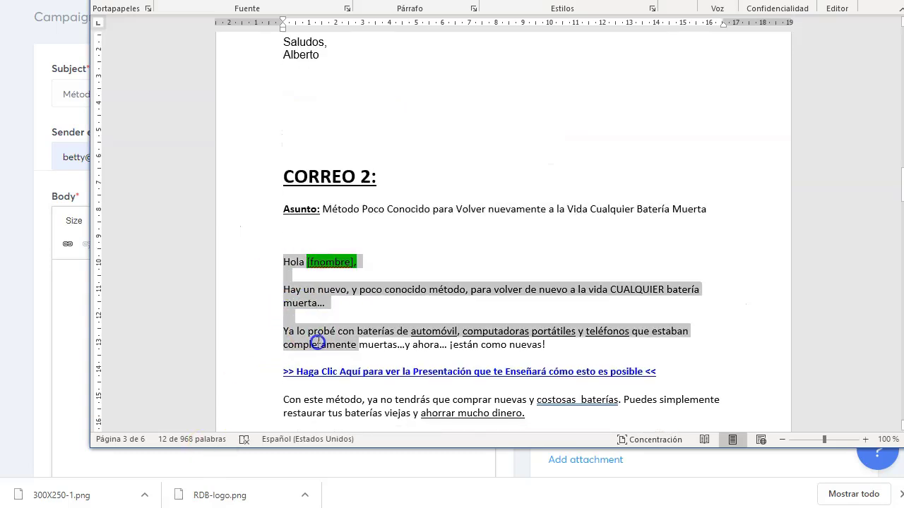
click(487, 372)
scroll(381, 368, down, 2)
scroll(382, 368, down, 1)
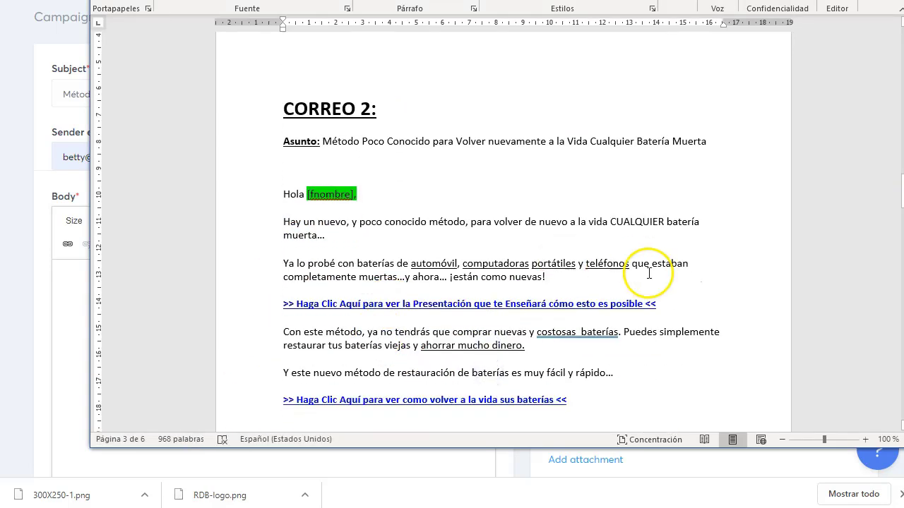
drag(312, 314, 286, 306)
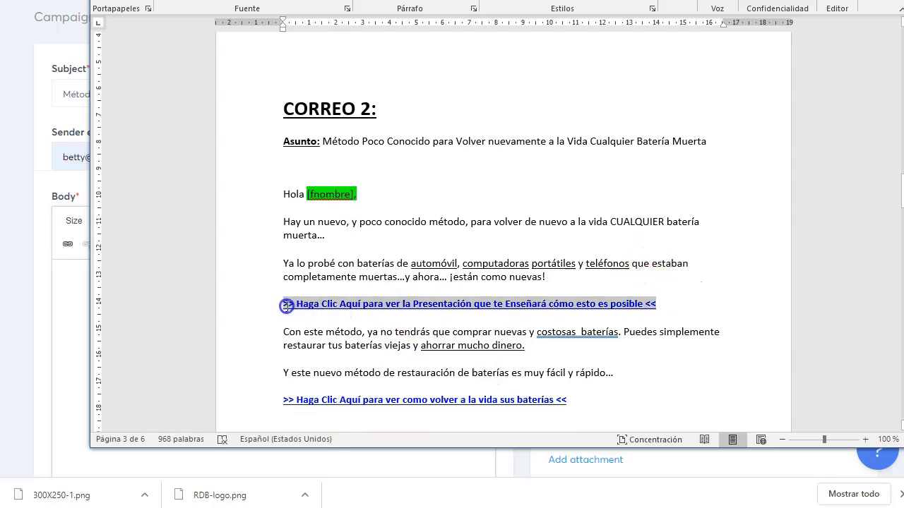
right_click(539, 313)
key(Escape)
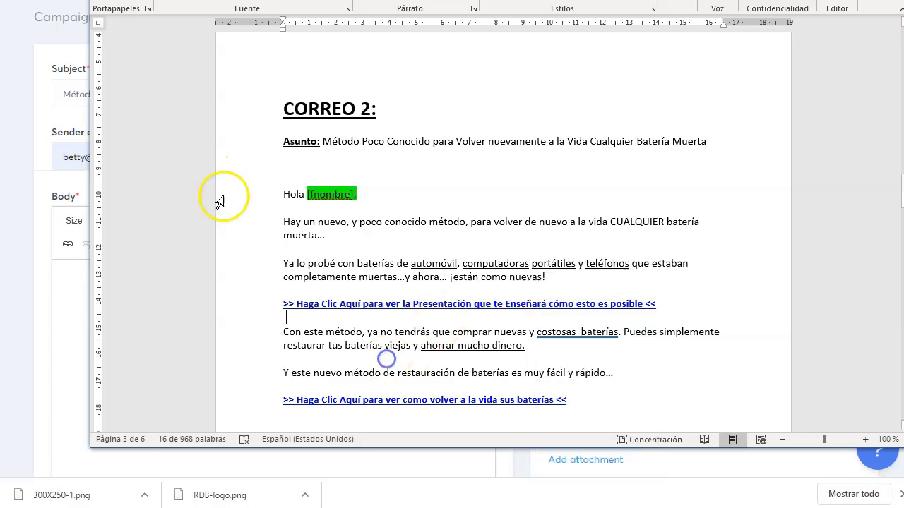
drag(283, 195, 399, 365)
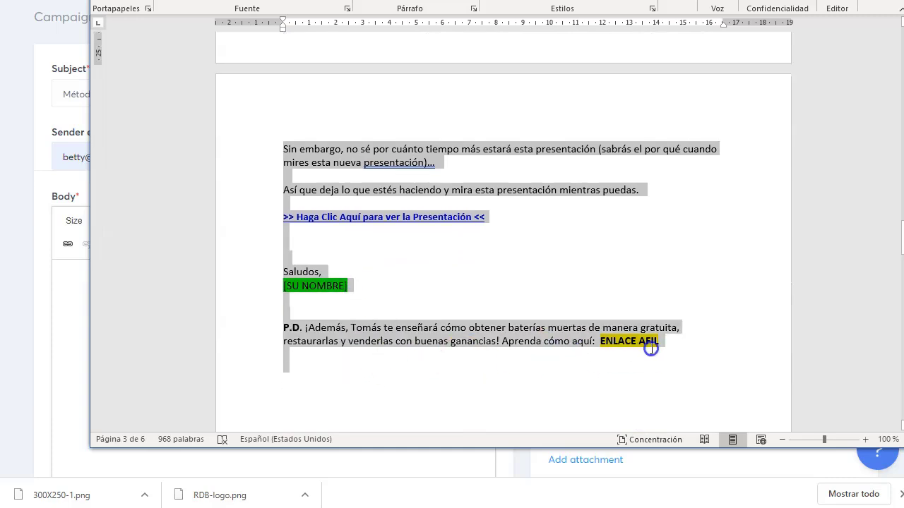
drag(651, 349, 680, 349)
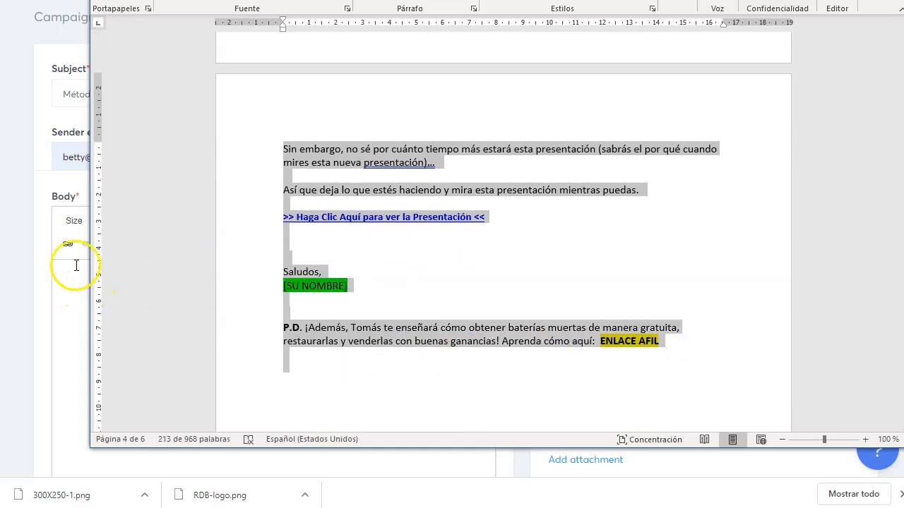
click(77, 281)
key(ctrl+v)
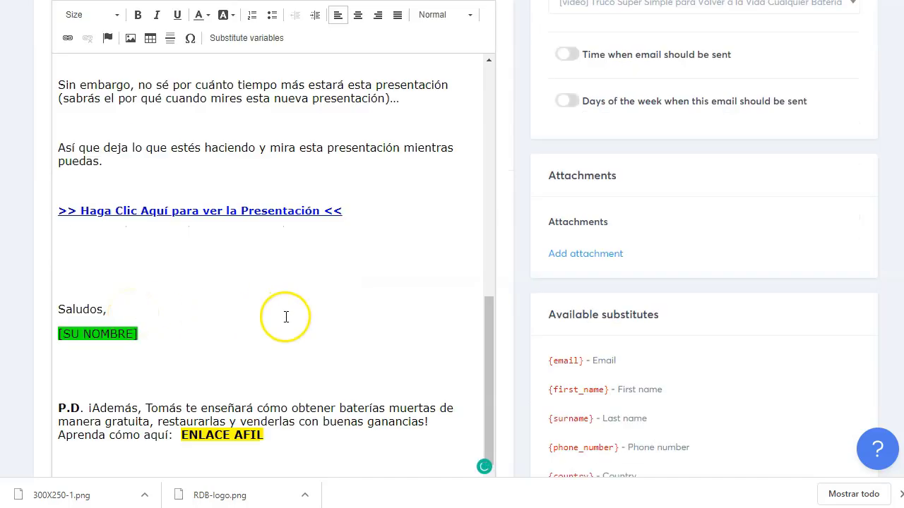
Step: Replace [fnombre] in the greeting with the copied {first_name} substitute and save the second email
scroll(270, 317, up, 2)
scroll(395, 325, up, 4)
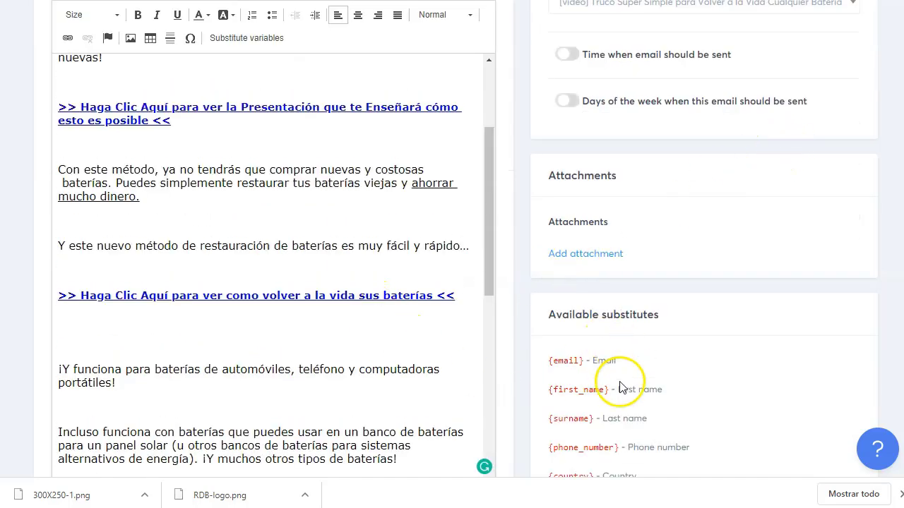
right_click(555, 389)
click(580, 399)
scroll(137, 195, up, 3)
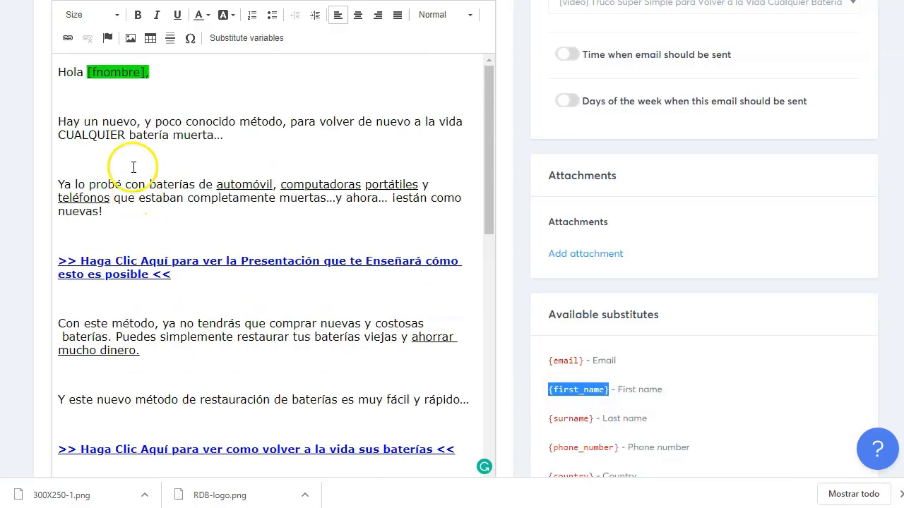
drag(154, 73, 110, 73)
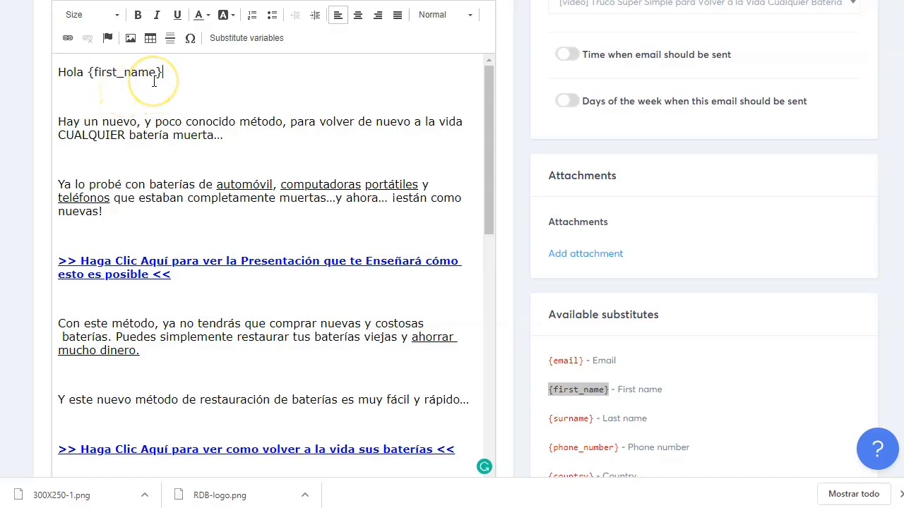
scroll(268, 188, down, 8)
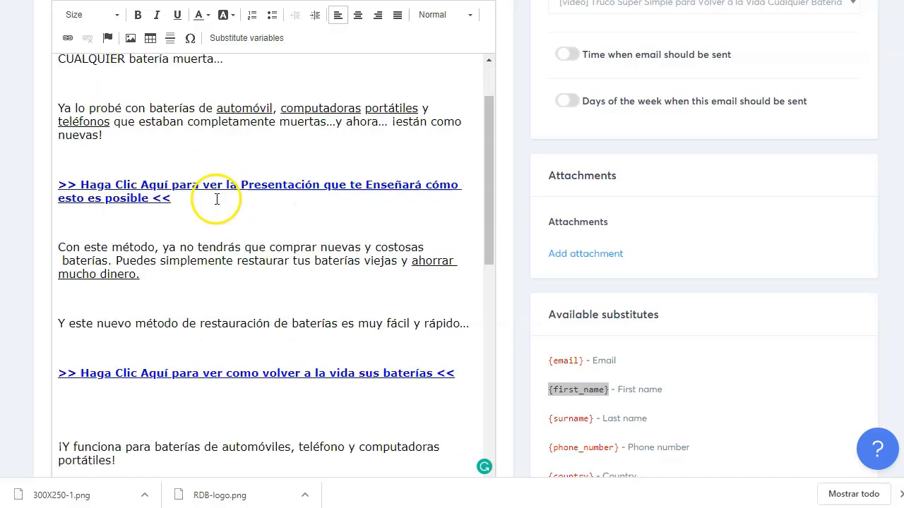
scroll(683, 221, up, 4)
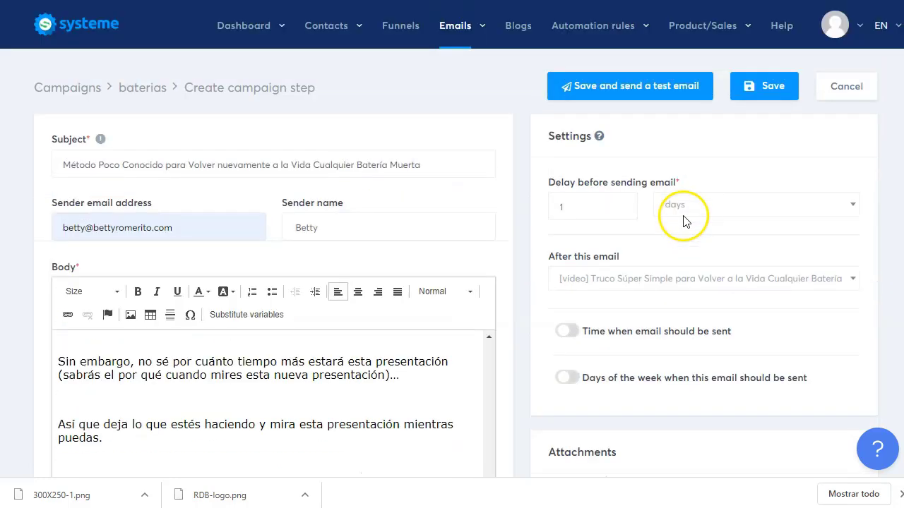
click(763, 86)
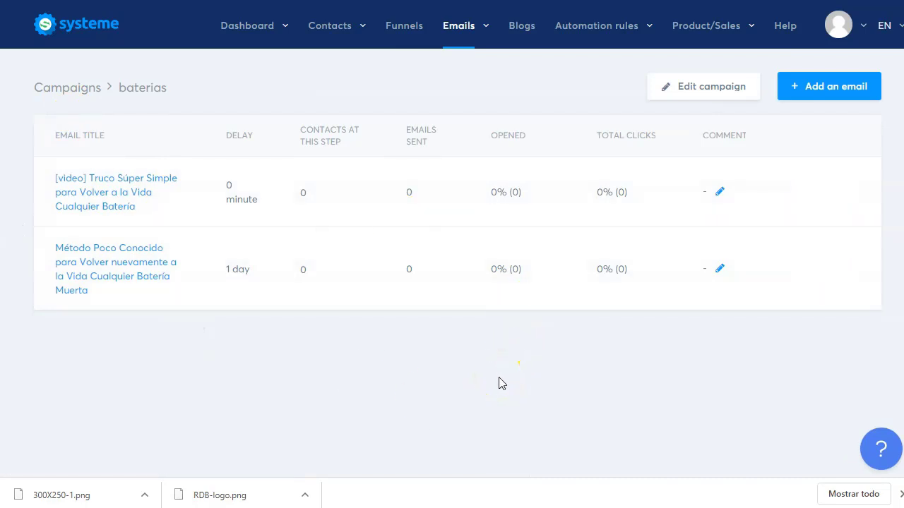
Step: Open the Baterias funnel's squeeze page automation rules with its Funnel step form subscribed trigger
click(405, 28)
scroll(264, 260, down, 2)
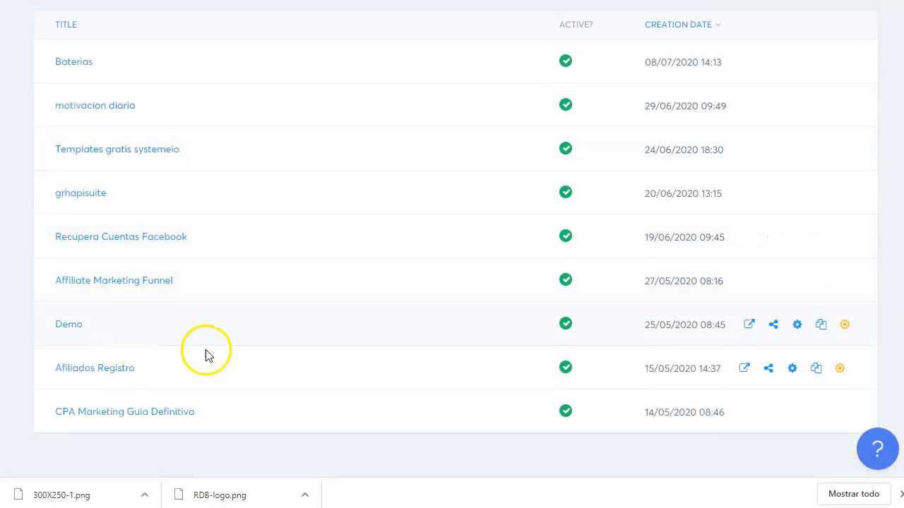
scroll(206, 351, up, 2)
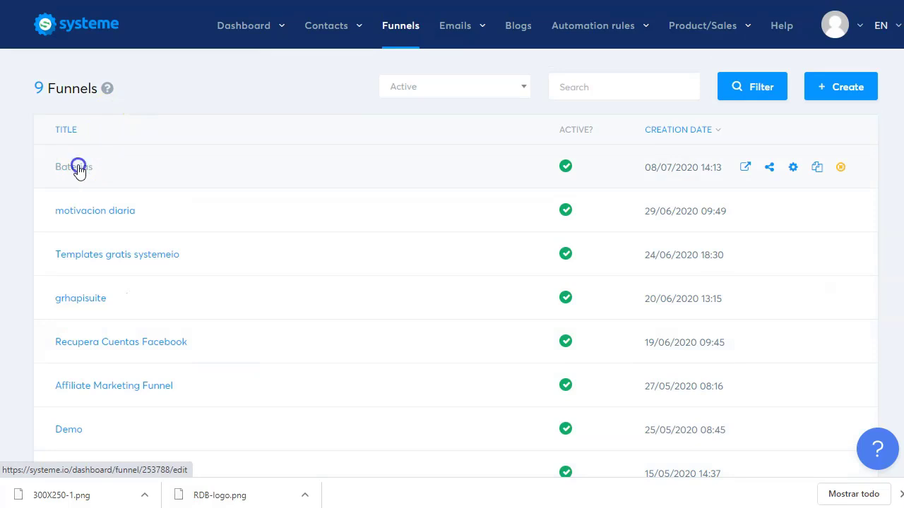
click(78, 167)
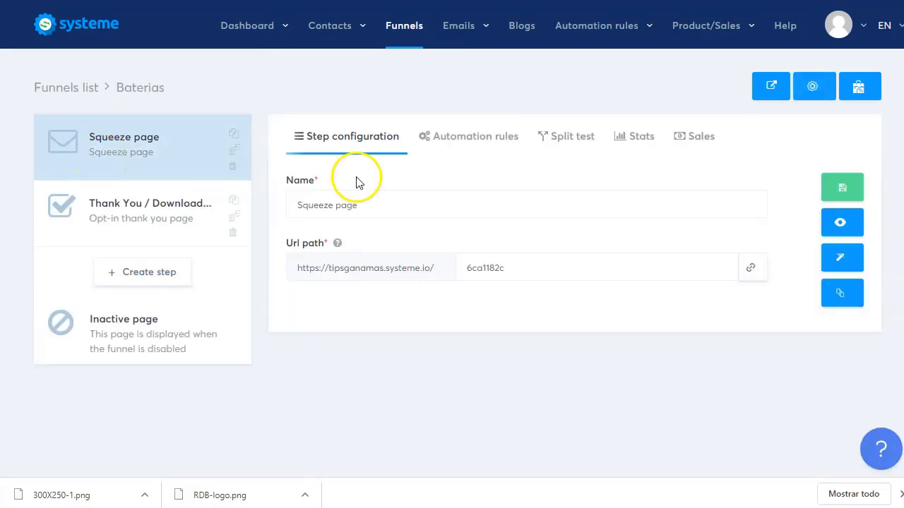
click(485, 147)
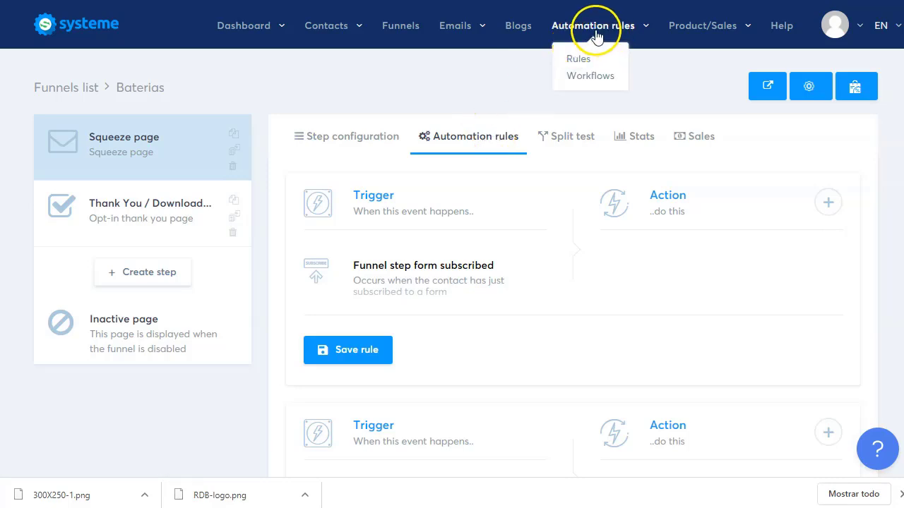
Step: Add a new contact tag named 'baterias' under Contacts > Tags
mouse_move(323, 26)
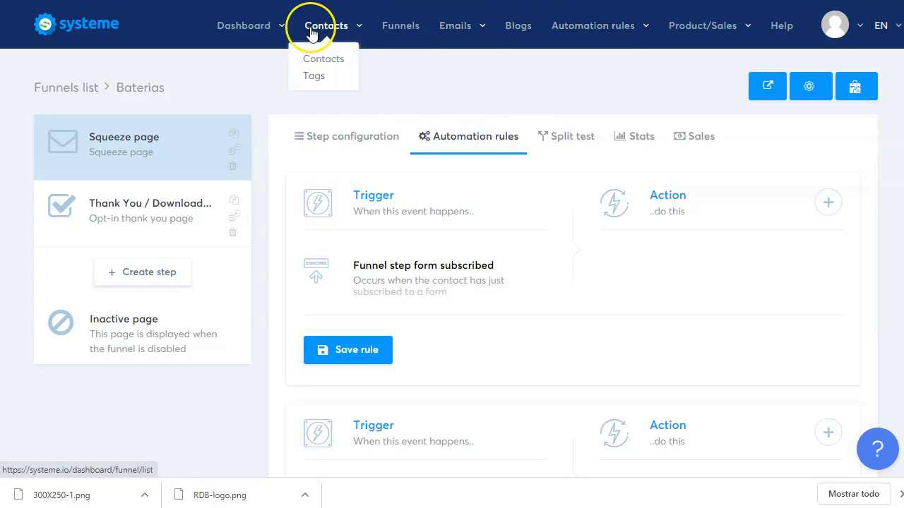
click(314, 78)
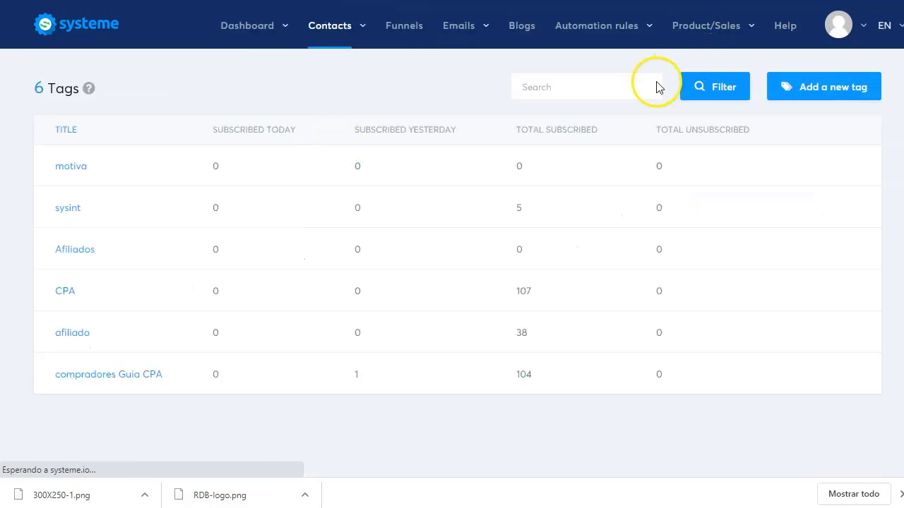
click(821, 85)
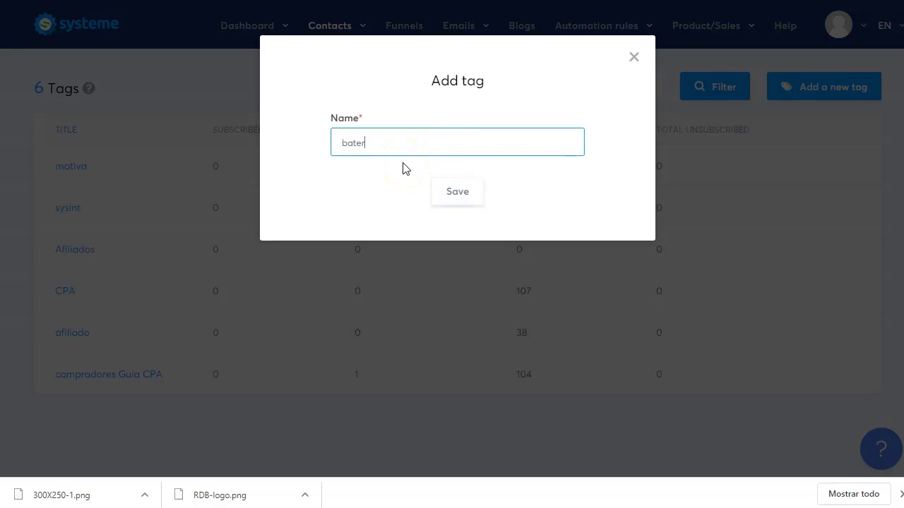
click(455, 192)
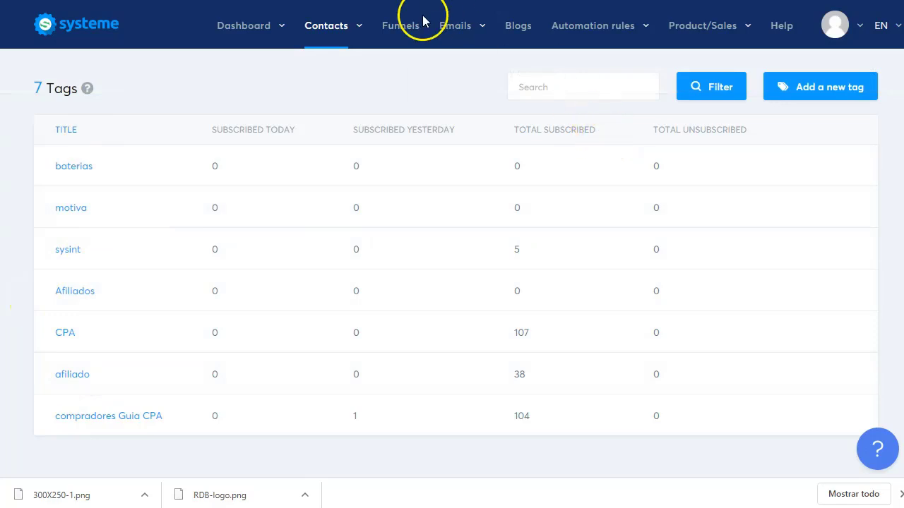
Step: On the squeeze page's form-subscribed rule, add an action that applies the baterias tag
click(401, 30)
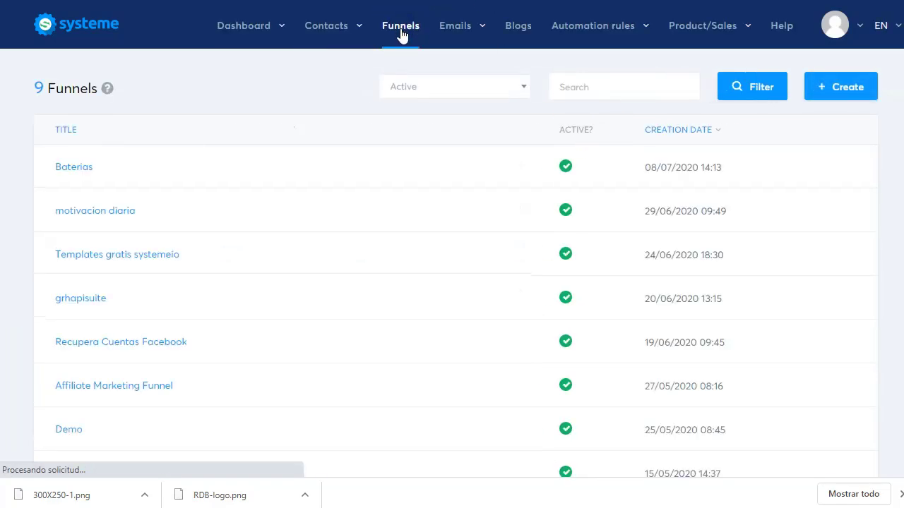
click(69, 175)
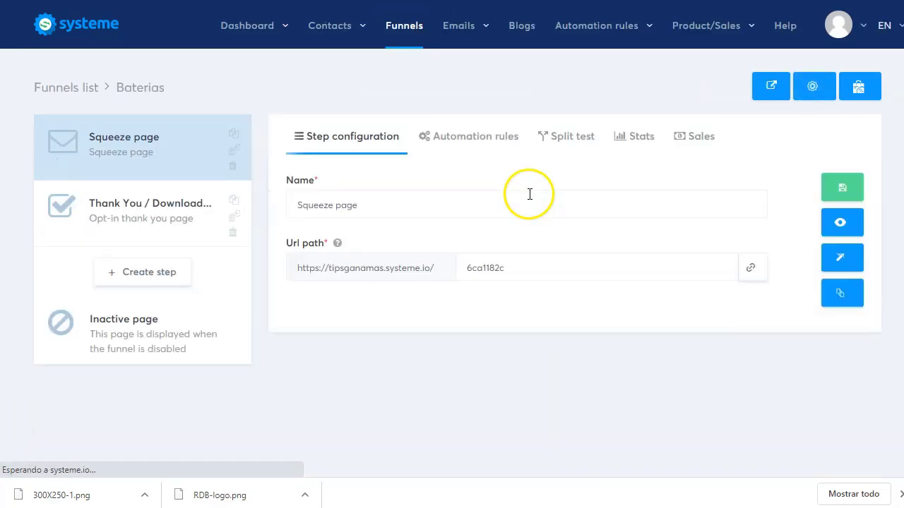
click(472, 141)
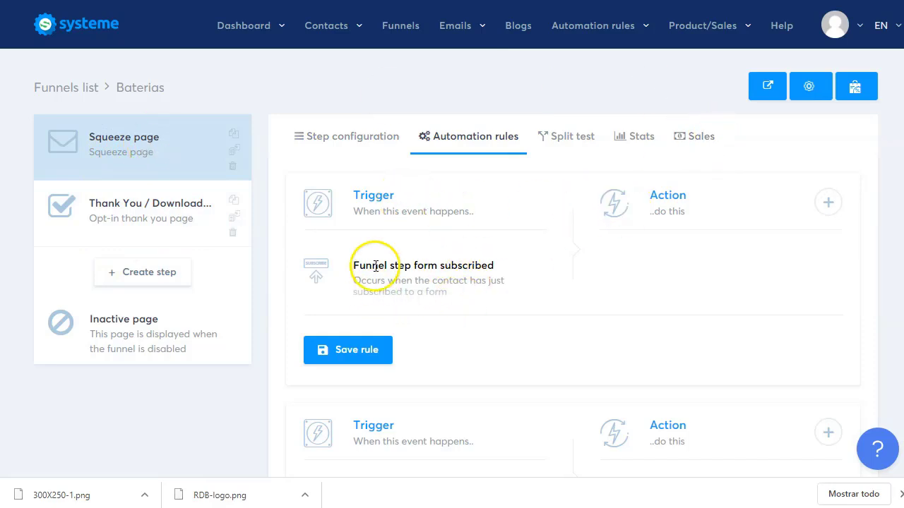
click(828, 205)
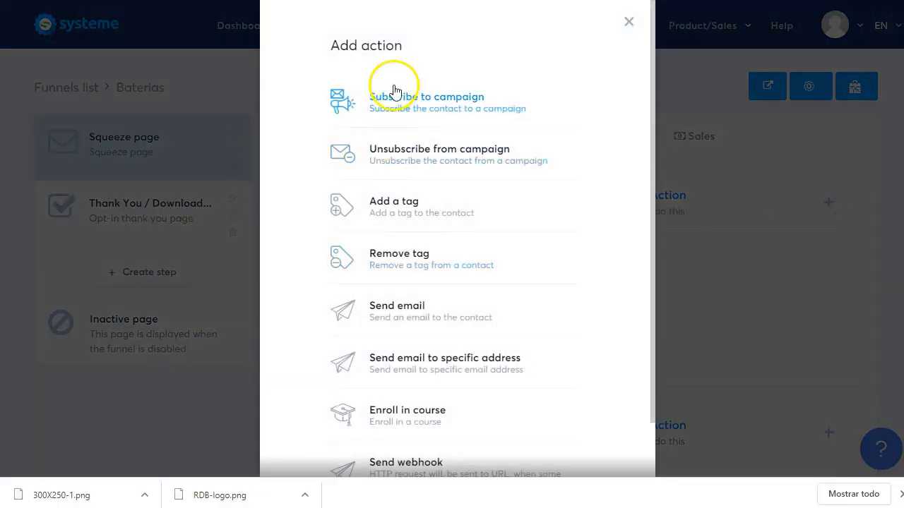
click(413, 193)
click(741, 326)
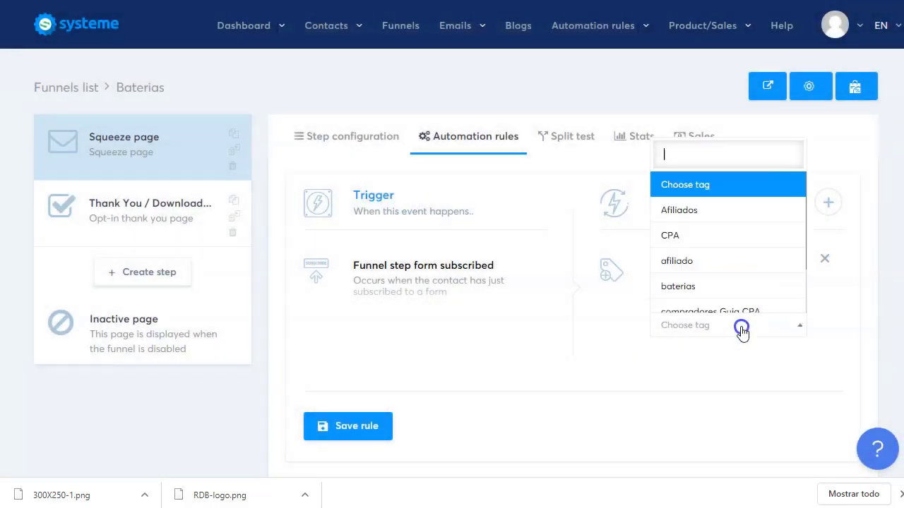
click(703, 287)
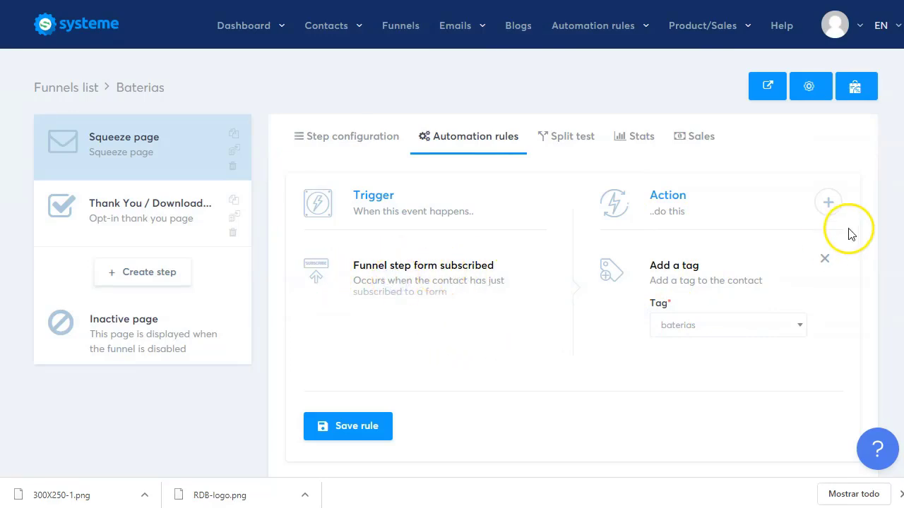
Step: Add a Subscribe to campaign action for baterias, save the rule, and open the Squeeze page step
click(828, 203)
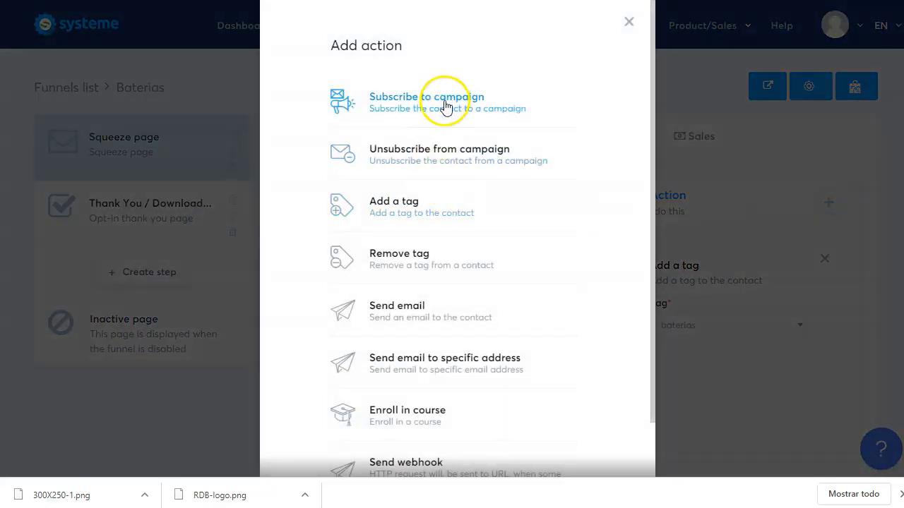
click(401, 104)
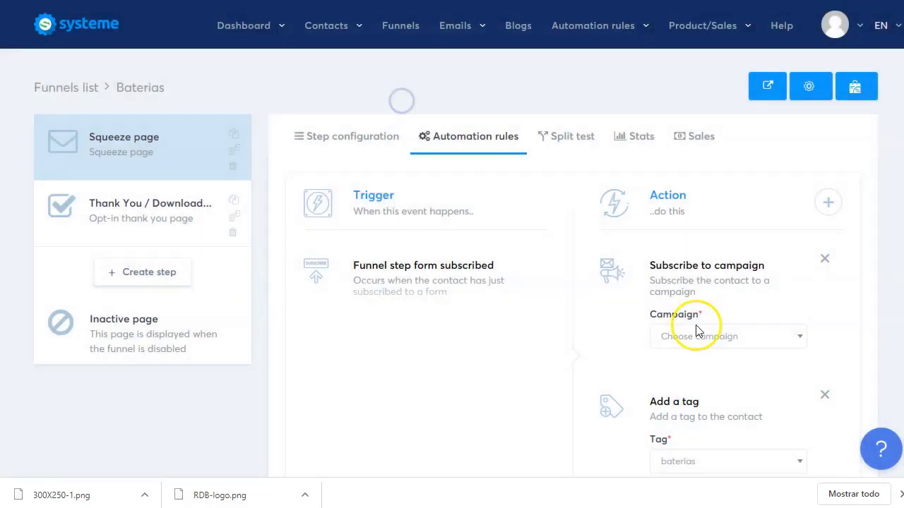
scroll(739, 383, down, 2)
click(749, 201)
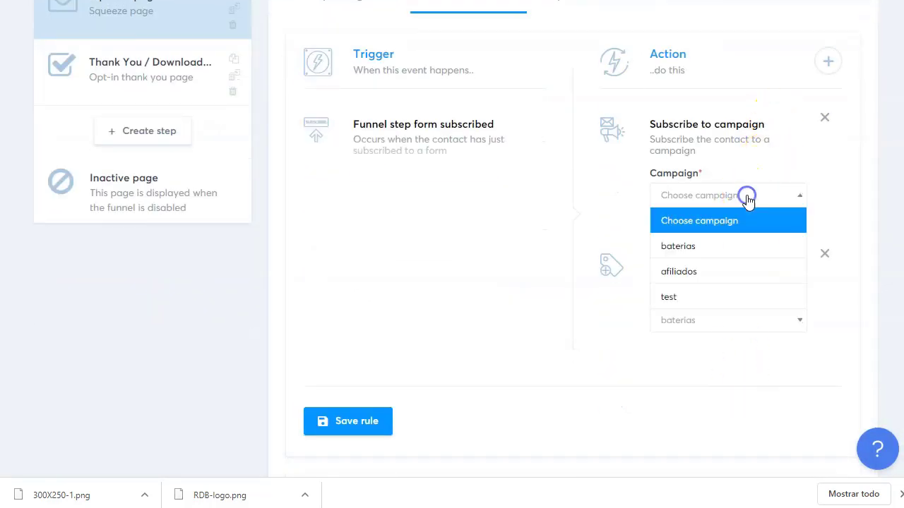
click(714, 245)
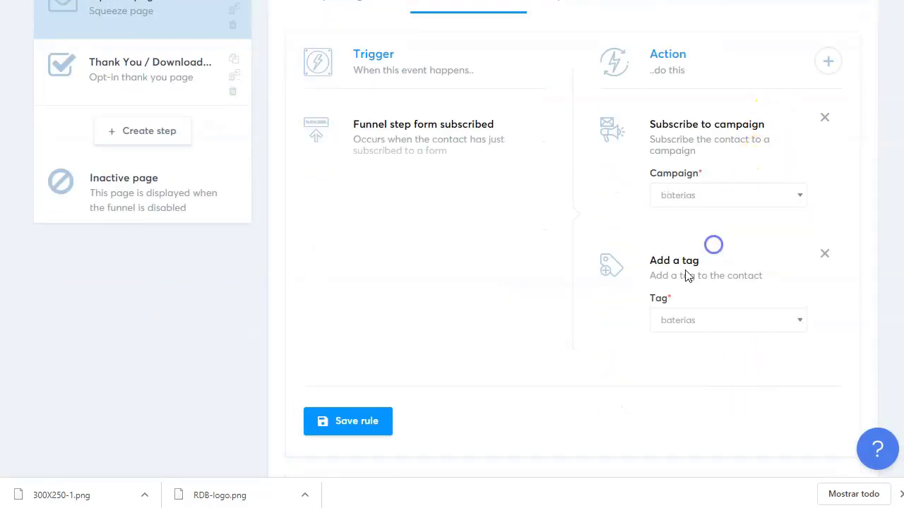
click(357, 424)
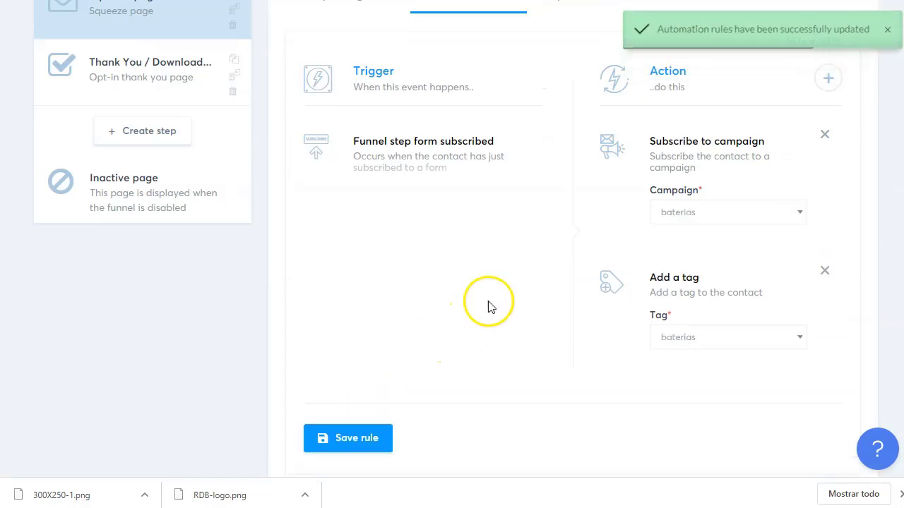
scroll(528, 297, up, 2)
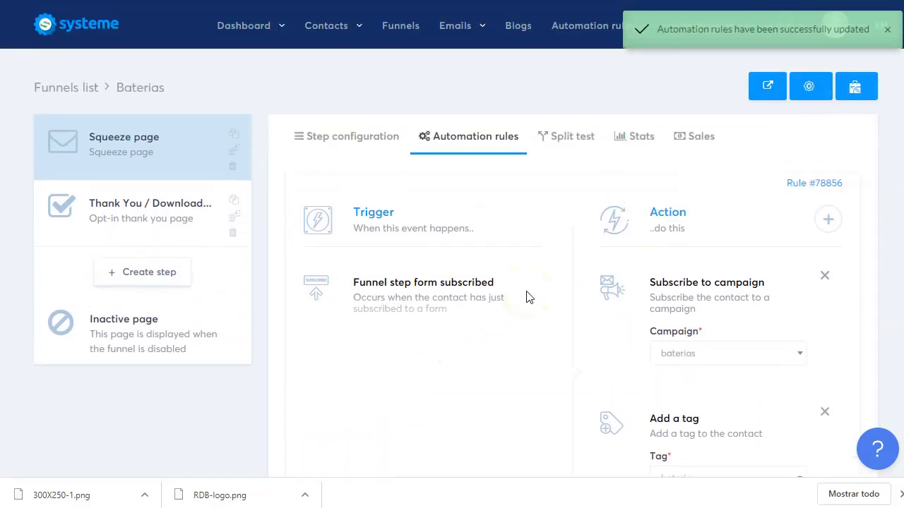
click(135, 151)
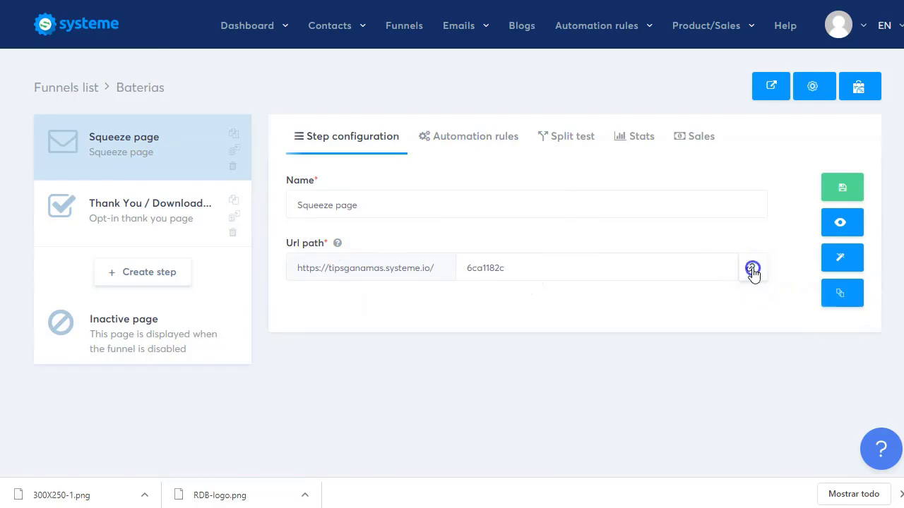
Step: Copy the squeeze page's public link and load it in a new browser tab
click(752, 269)
key(ctrl+t)
right_click(216, 3)
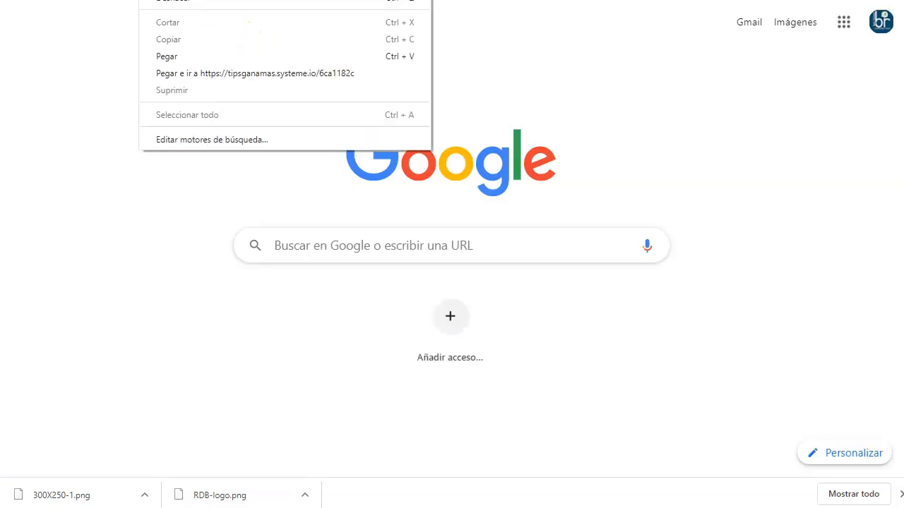
click(289, 74)
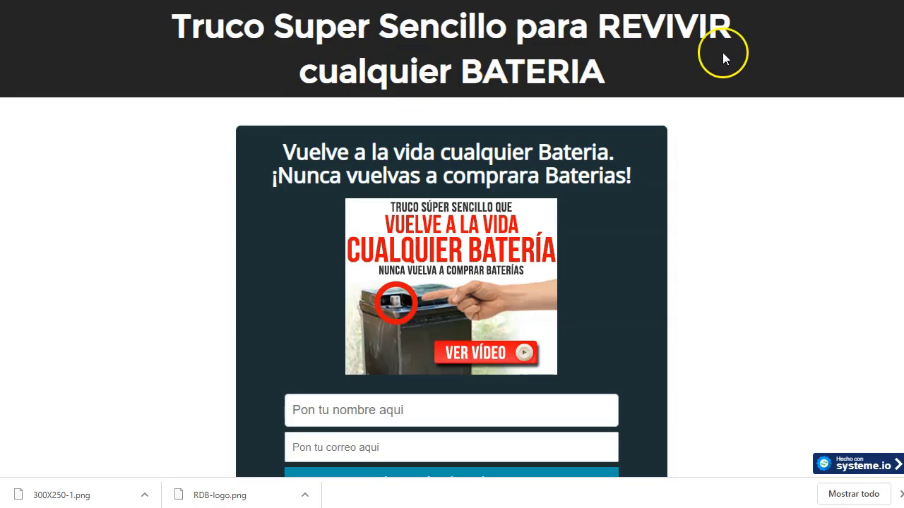
Step: Fill in a test contact's name and e-mail and submit the opt-in form
scroll(486, 273, down, 2)
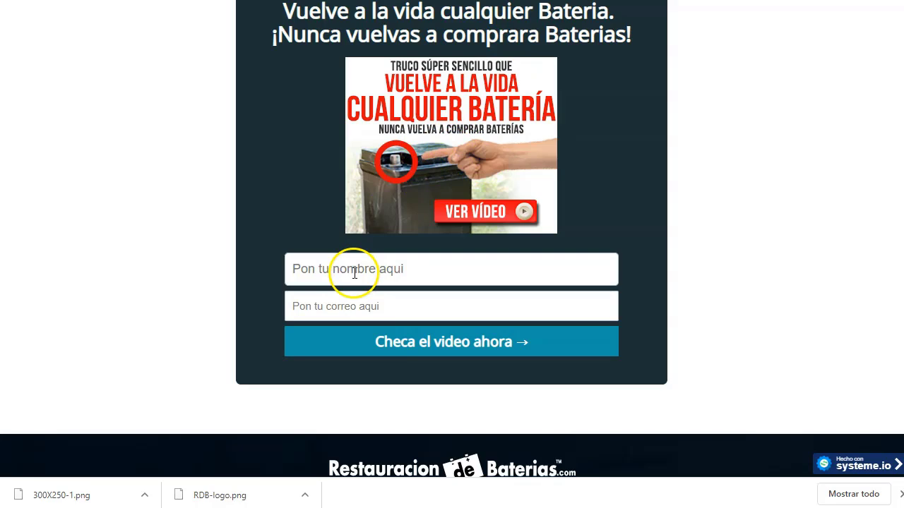
scroll(177, 187, up, 2)
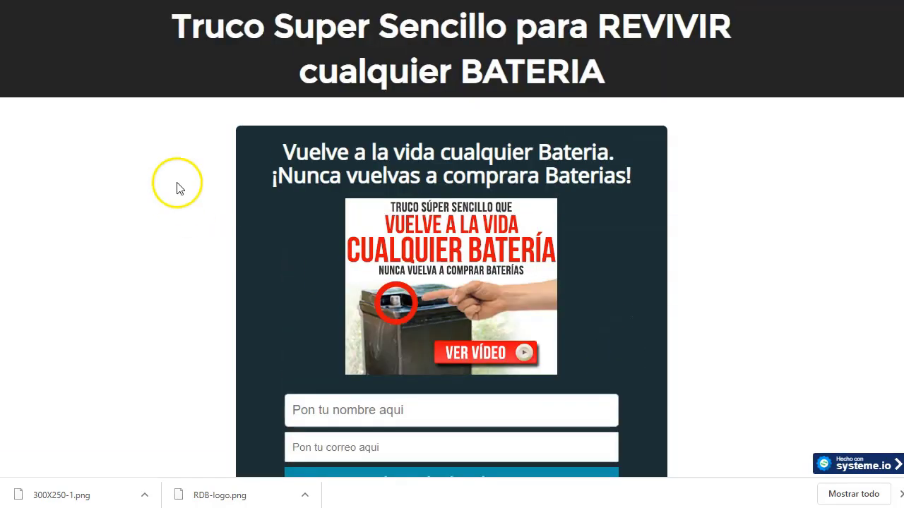
scroll(332, 199, down, 3)
click(387, 218)
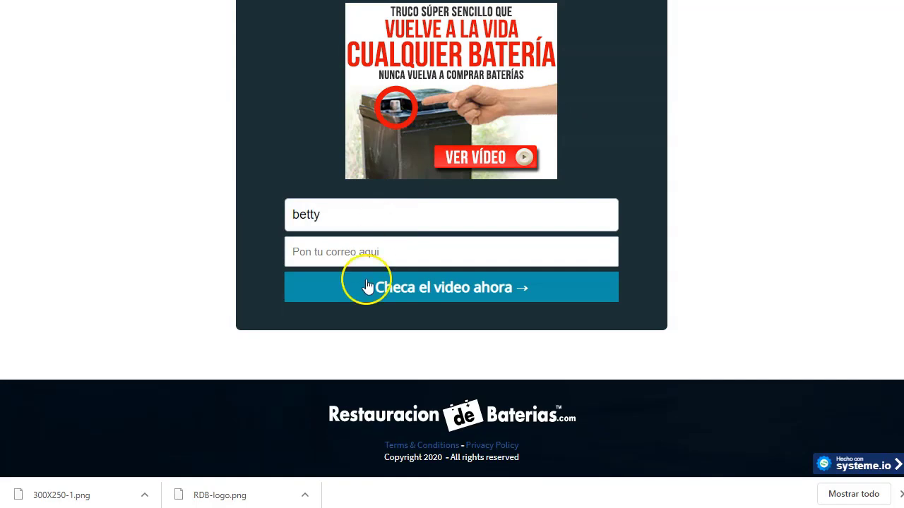
click(356, 251)
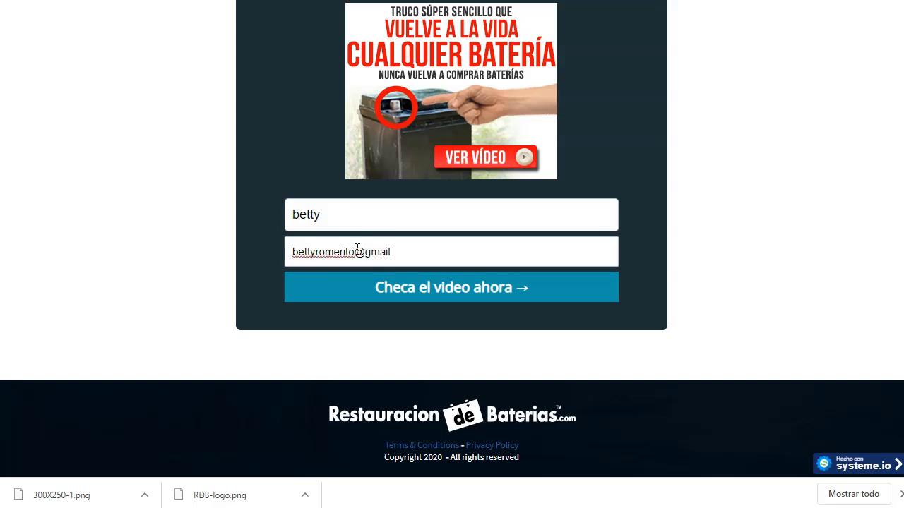
click(424, 297)
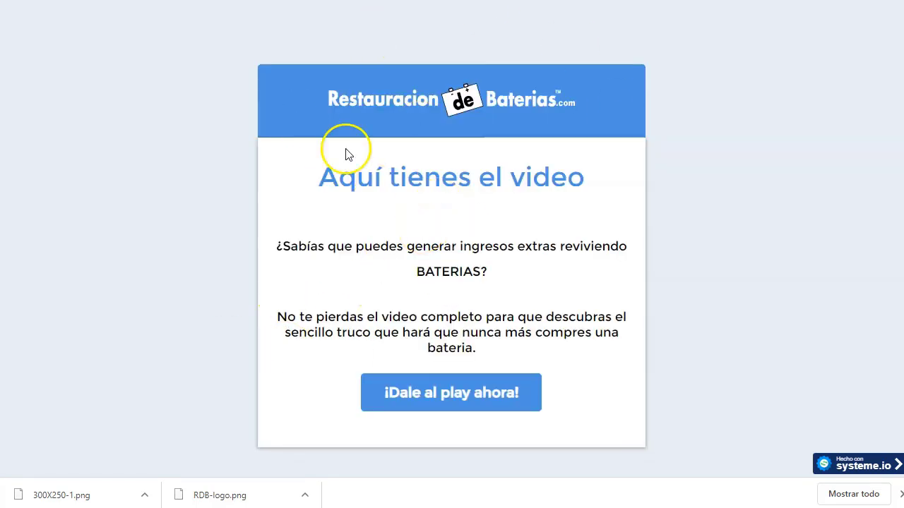
Step: Follow ¡Dale al play ahora! to the ClickBank battery video sales page and scroll down it
click(472, 402)
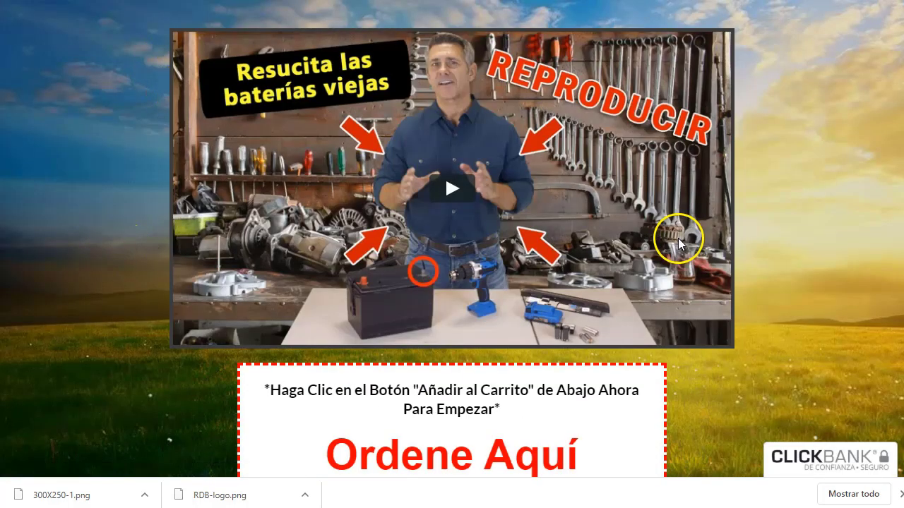
scroll(332, 233, down, 2)
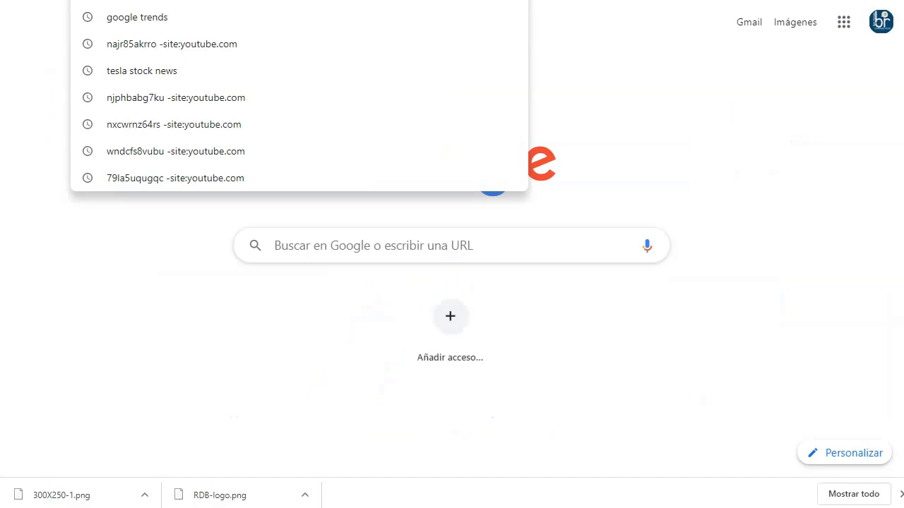
Step: Go to Facebook and search for 'ahorro de energia'
text(face)
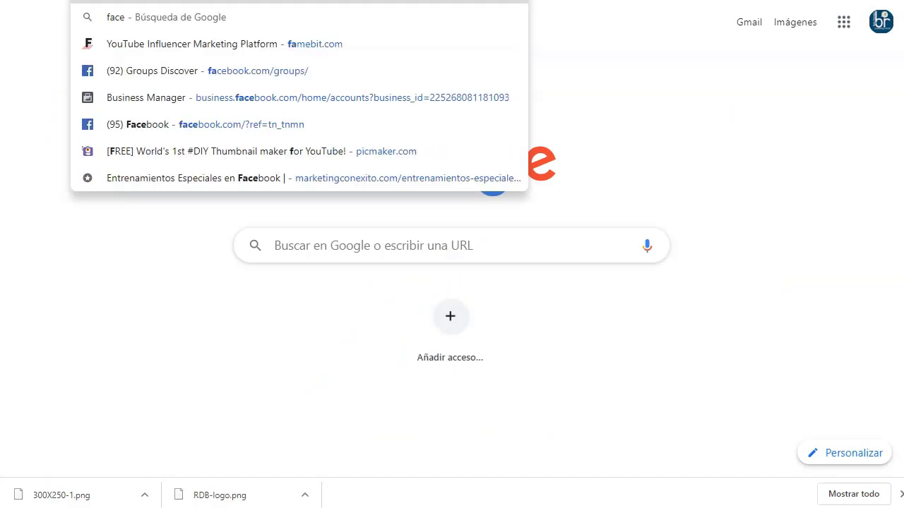
key(Return)
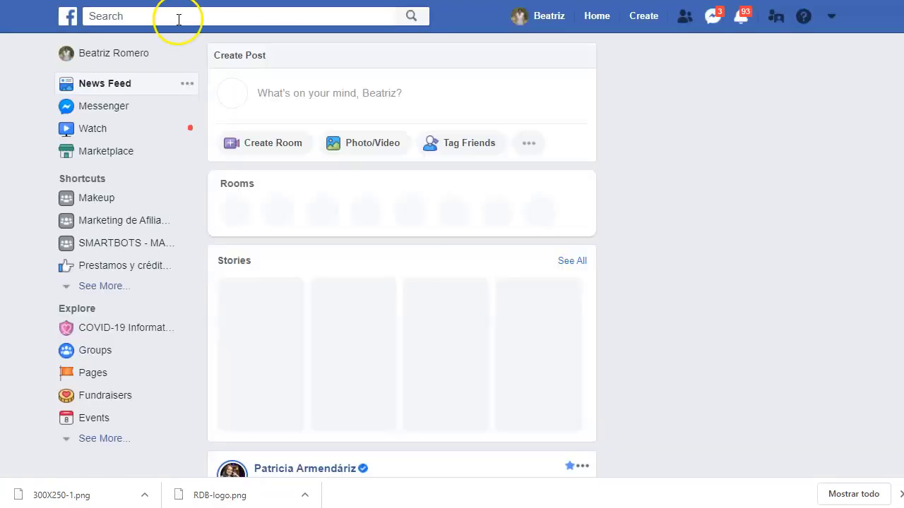
click(186, 14)
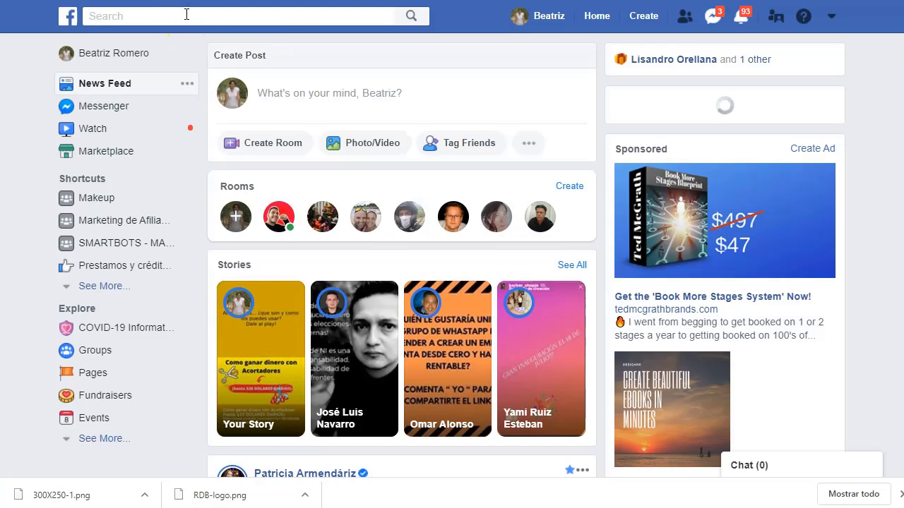
text(enegias verd)
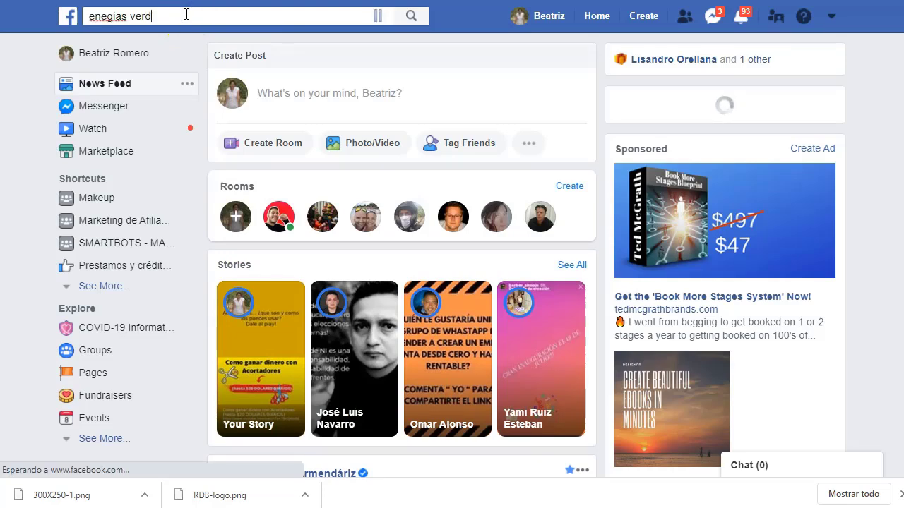
text(a)
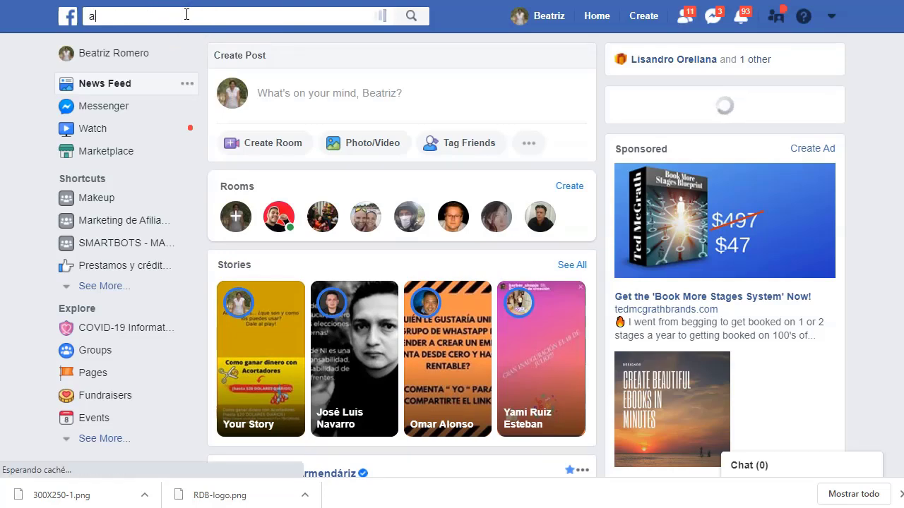
text(ho)
scroll(186, 13, down, 5)
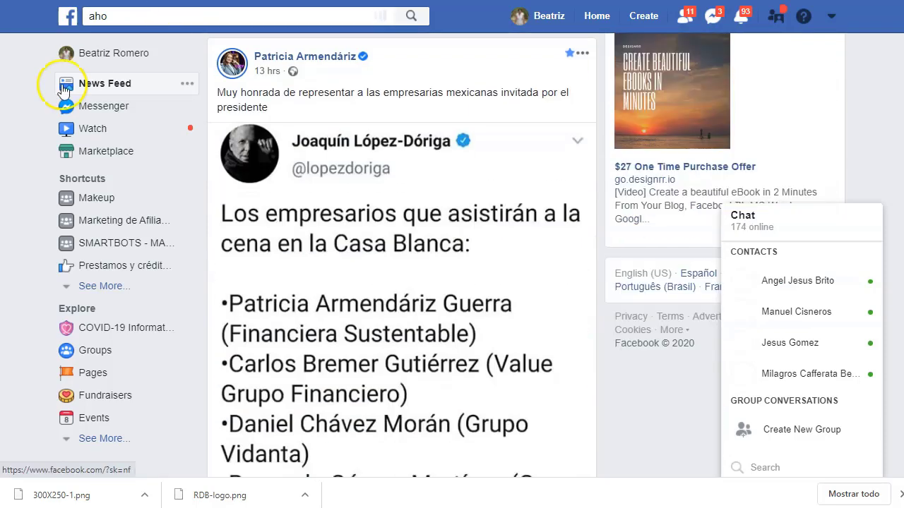
text(rr)
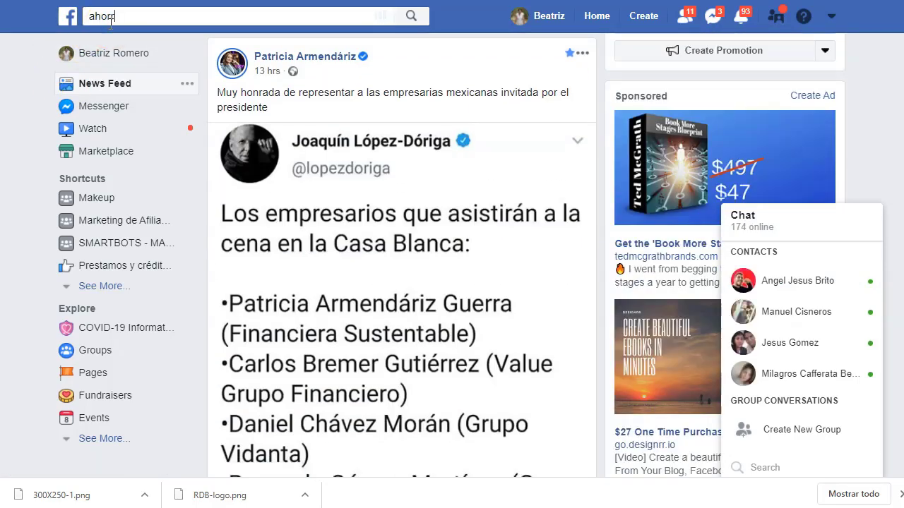
text(o de energia)
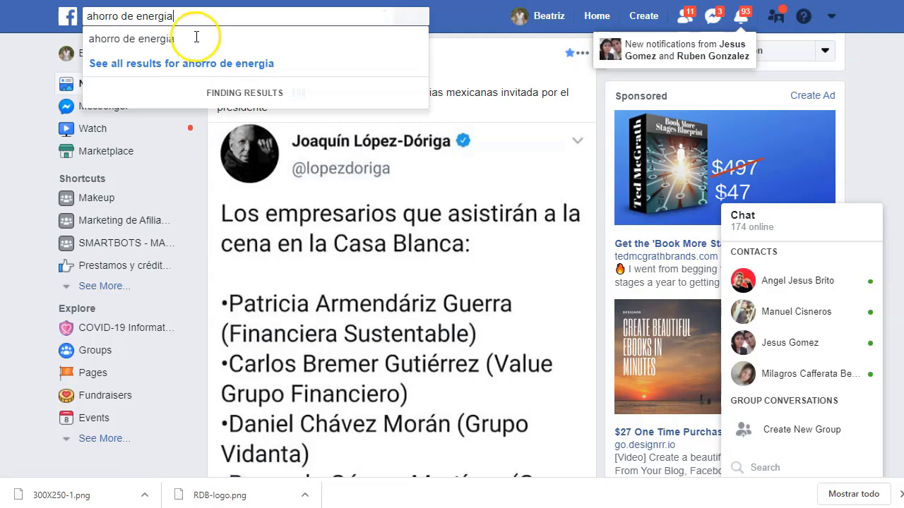
key(Return)
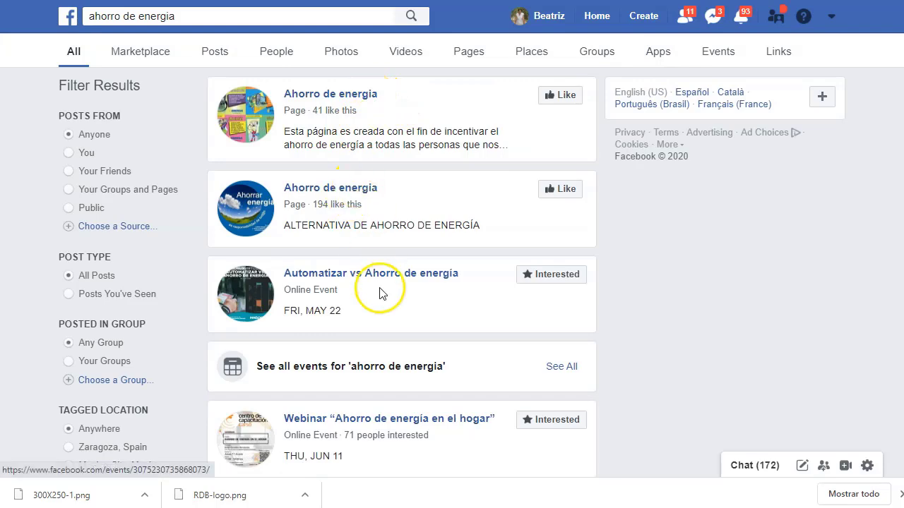
Step: Open the energy-saving webinar event in a new tab and filter results to groups
scroll(381, 276, down, 2)
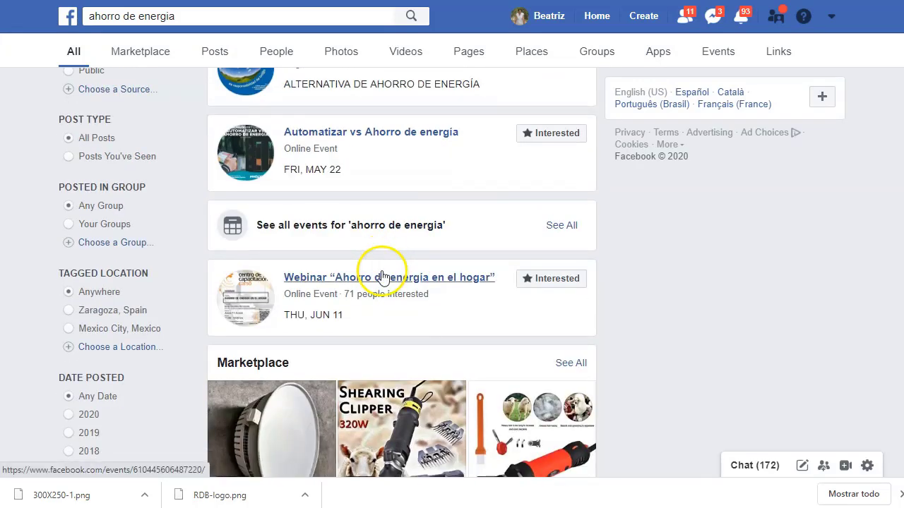
right_click(454, 279)
click(474, 288)
scroll(385, 304, down, 4)
scroll(385, 304, up, 7)
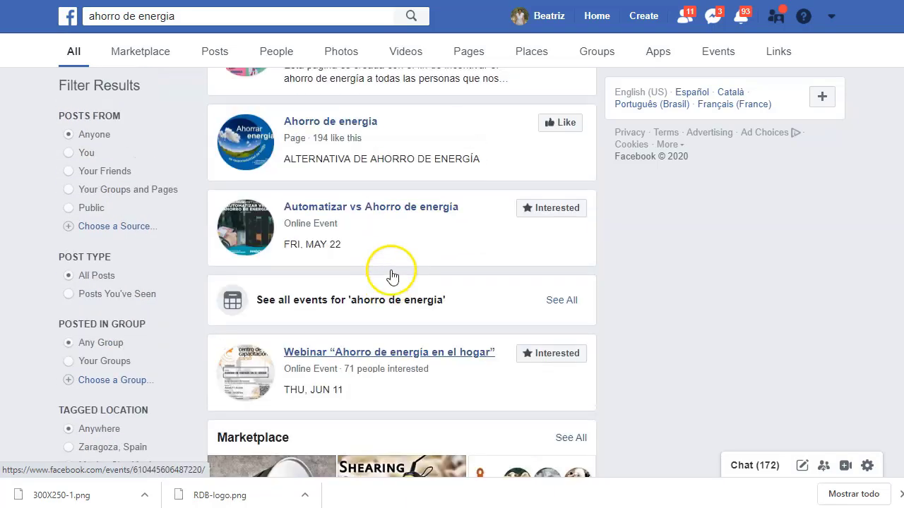
click(609, 53)
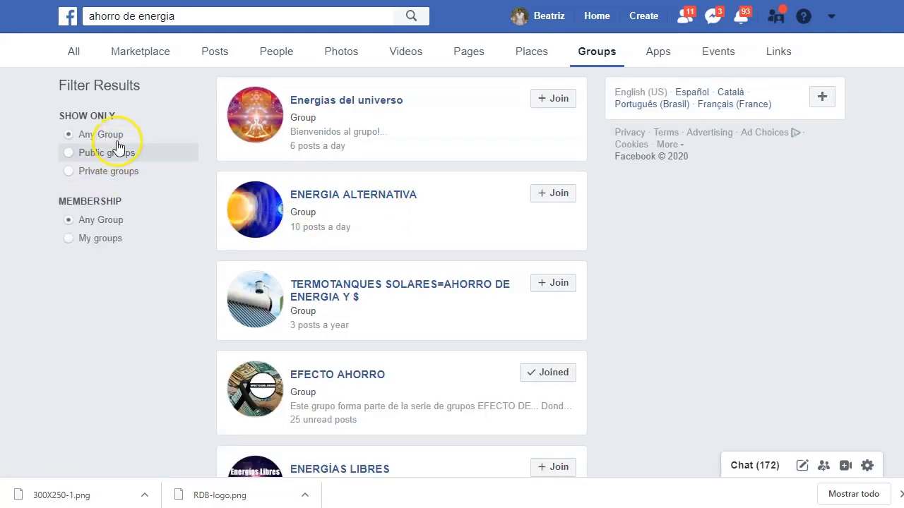
Step: Limit to public groups and open AUTOCONSUMO ELECTRICO CON ENERGIAS RENOVABLES and Tips Para Ahorrar in new tabs
click(111, 154)
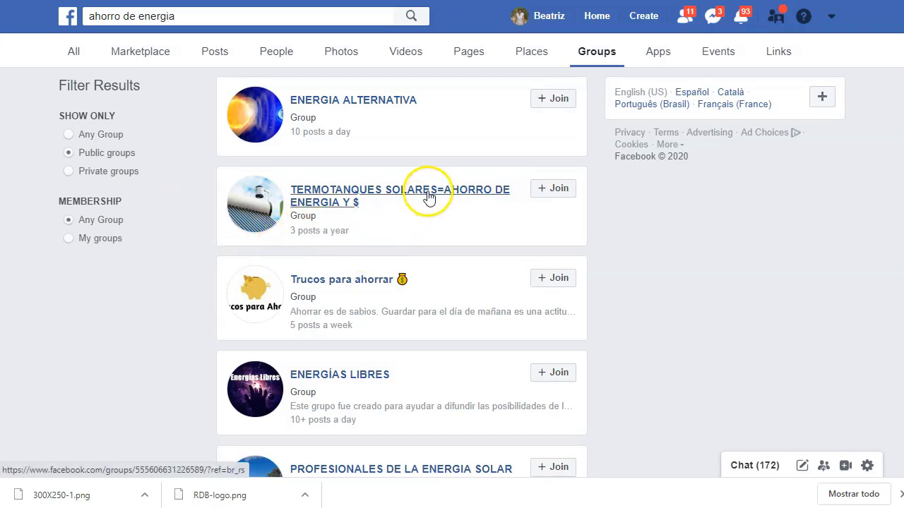
scroll(427, 201, down, 3)
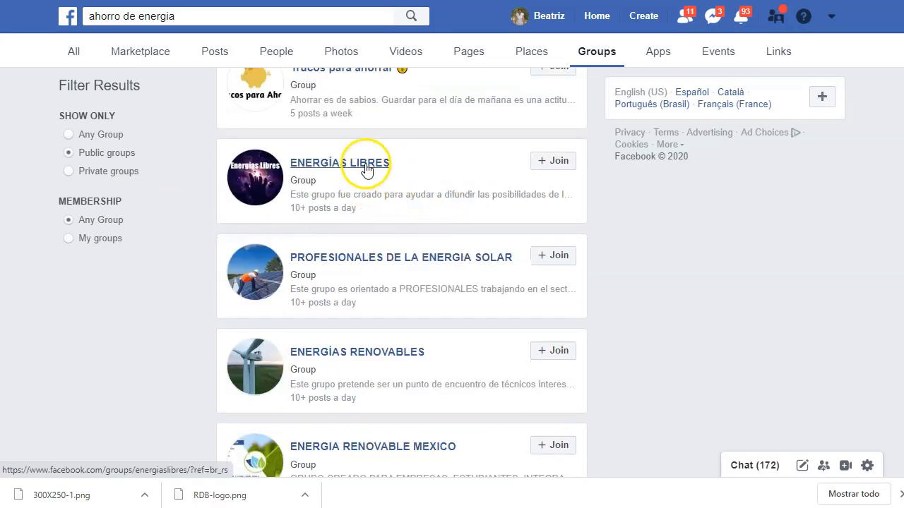
scroll(369, 262, down, 2)
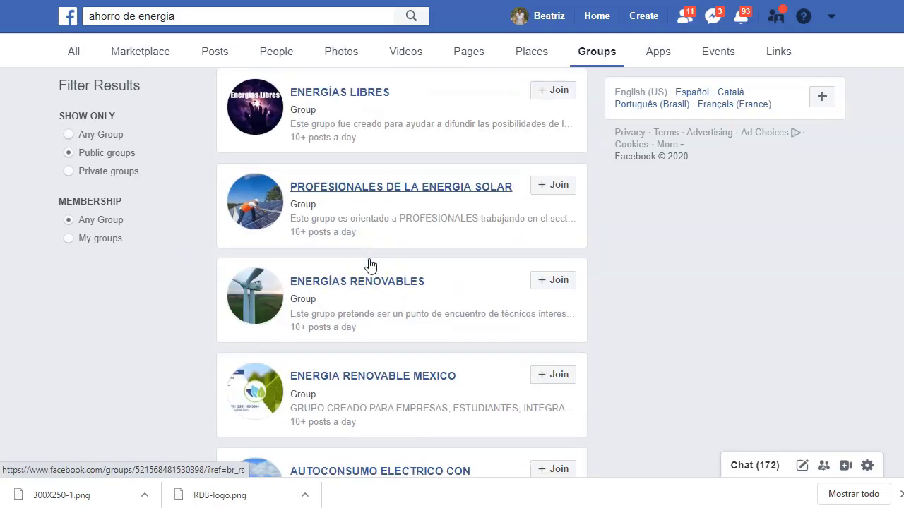
scroll(368, 233, down, 3)
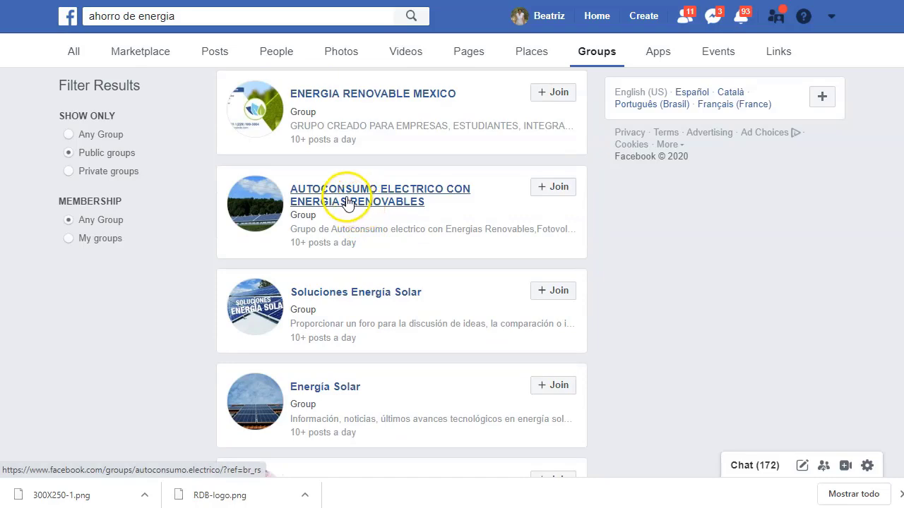
right_click(346, 202)
click(374, 212)
scroll(415, 280, down, 3)
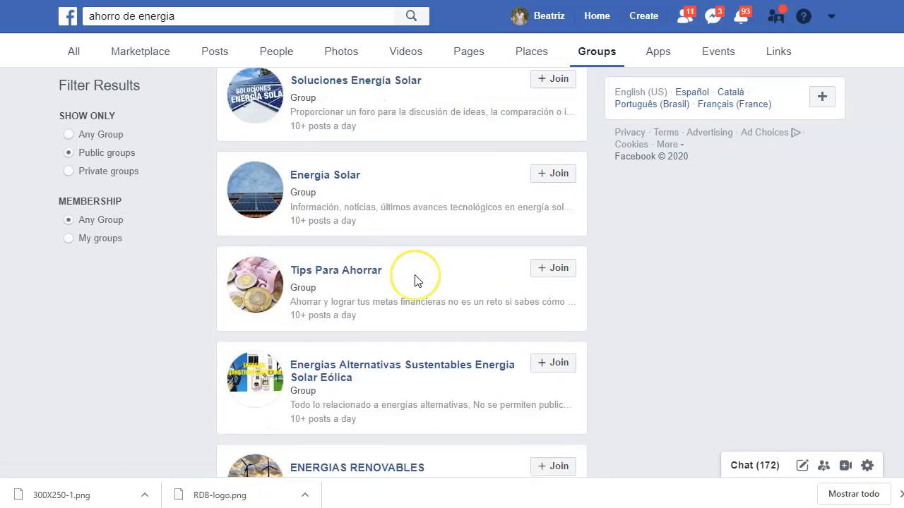
scroll(415, 281, down, 2)
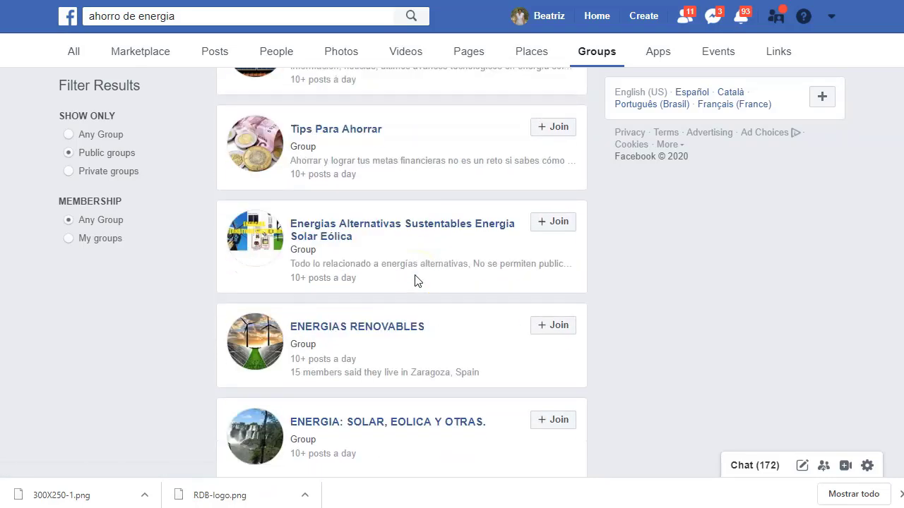
right_click(353, 128)
click(379, 140)
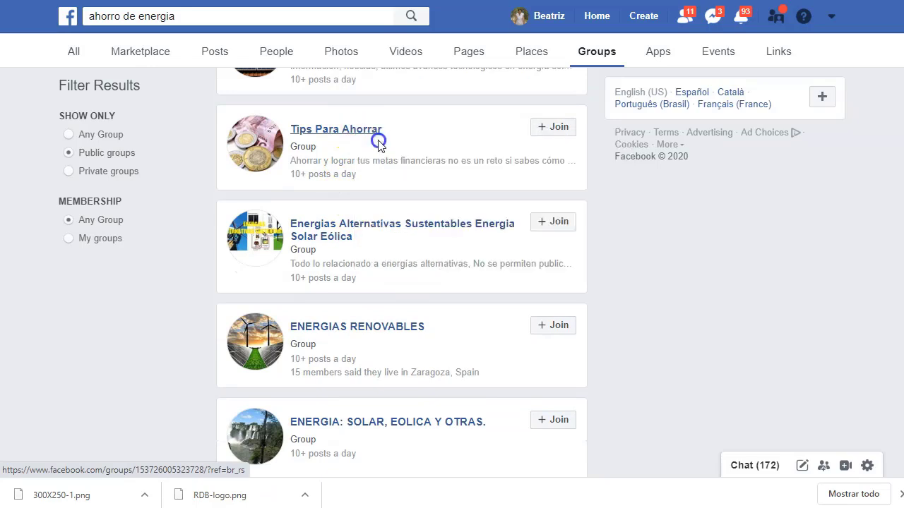
Step: Open the Energias Alternativas and ENERGIA SOLAR groups in new tabs
right_click(418, 228)
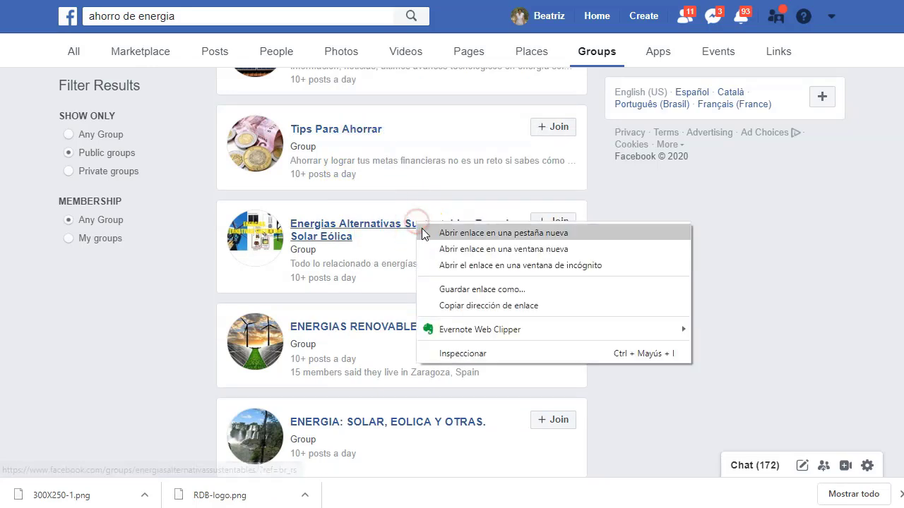
click(421, 229)
scroll(421, 238, down, 1)
scroll(420, 243, down, 5)
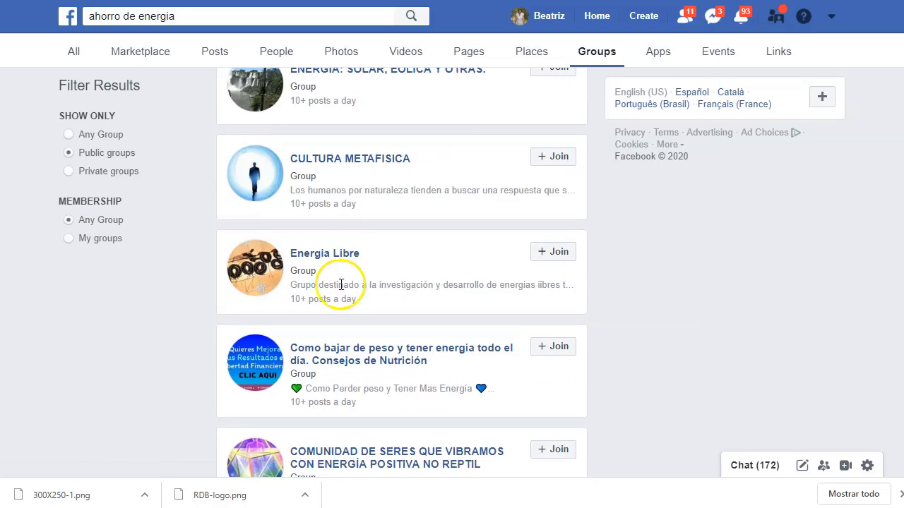
scroll(339, 275, down, 3)
scroll(322, 281, down, 1)
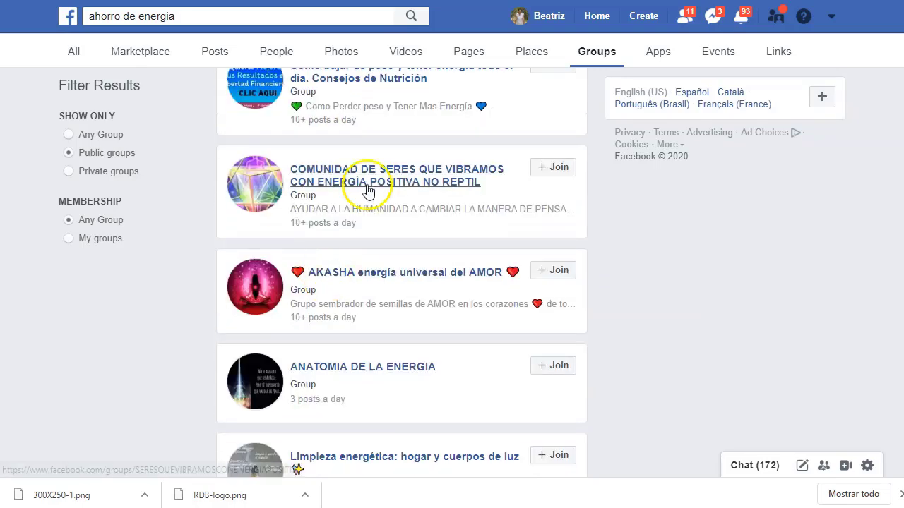
scroll(365, 205, down, 2)
scroll(366, 240, down, 2)
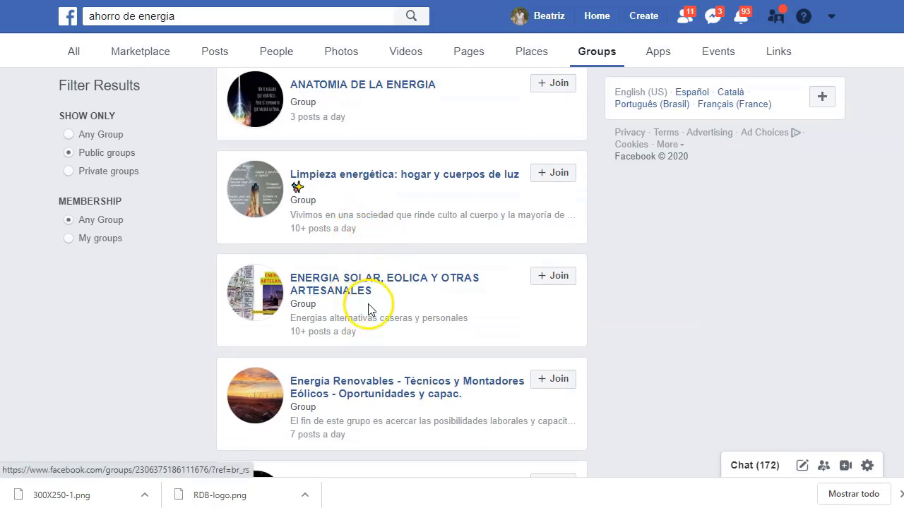
right_click(344, 280)
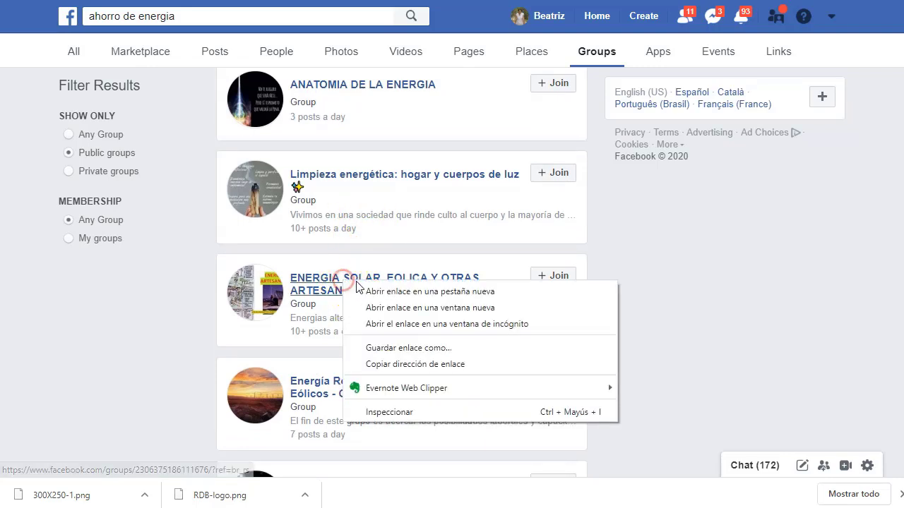
click(383, 291)
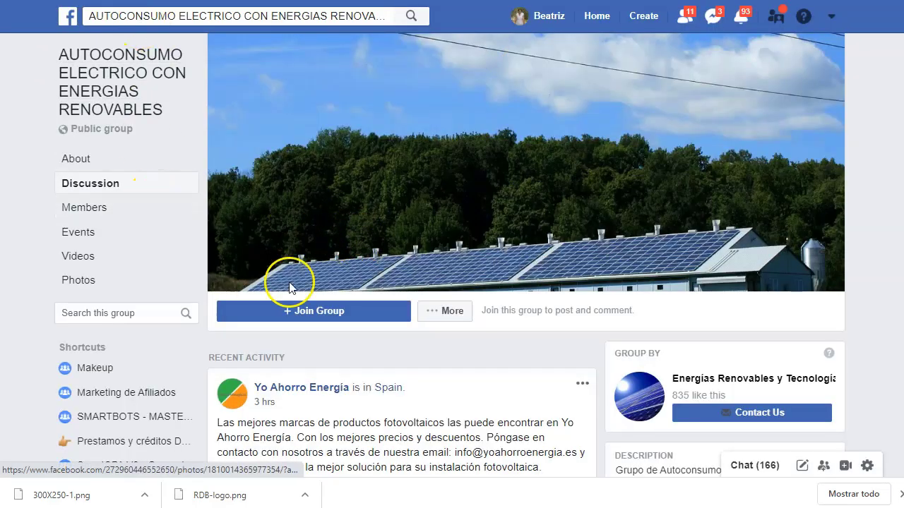
scroll(324, 311, down, 5)
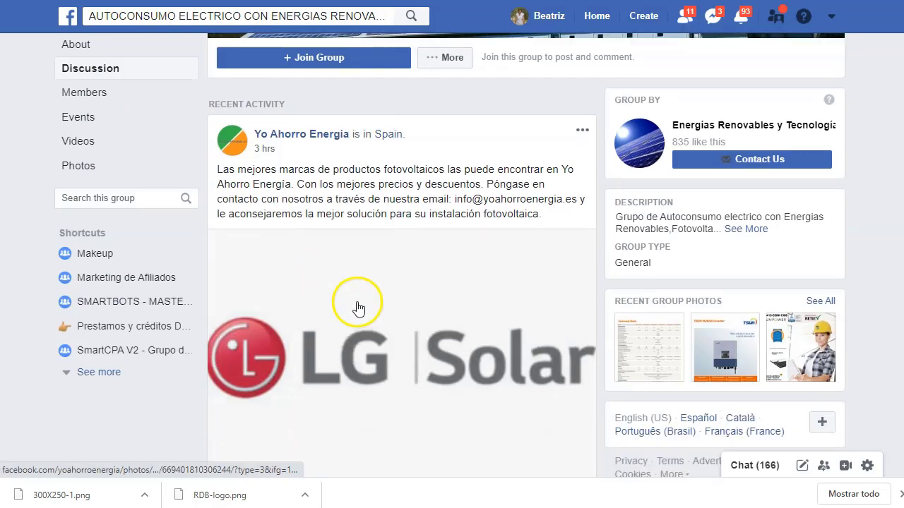
scroll(358, 302, down, 12)
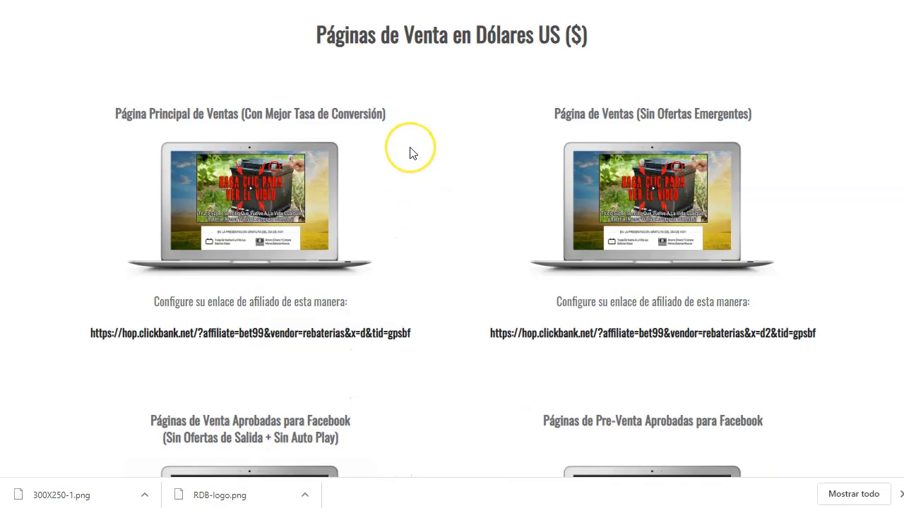
Step: Jump to the advertising images and banners section and select the Truco Súper Sencillo and next ad headings
scroll(412, 151, up, 6)
scroll(406, 197, up, 15)
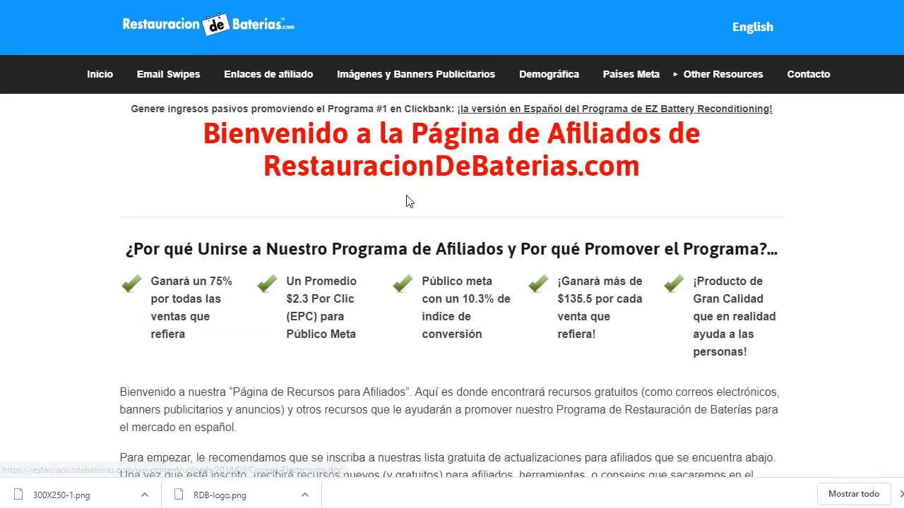
click(409, 83)
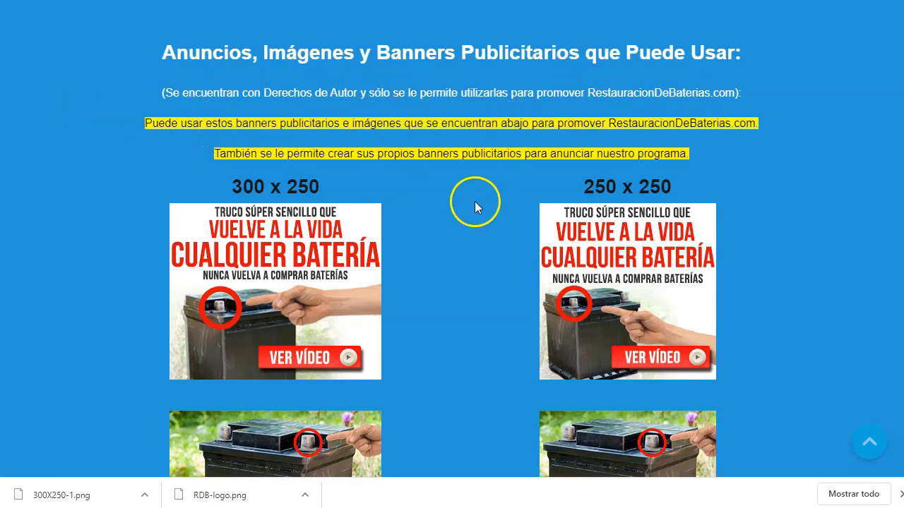
scroll(478, 224, down, 8)
scroll(480, 226, up, 1)
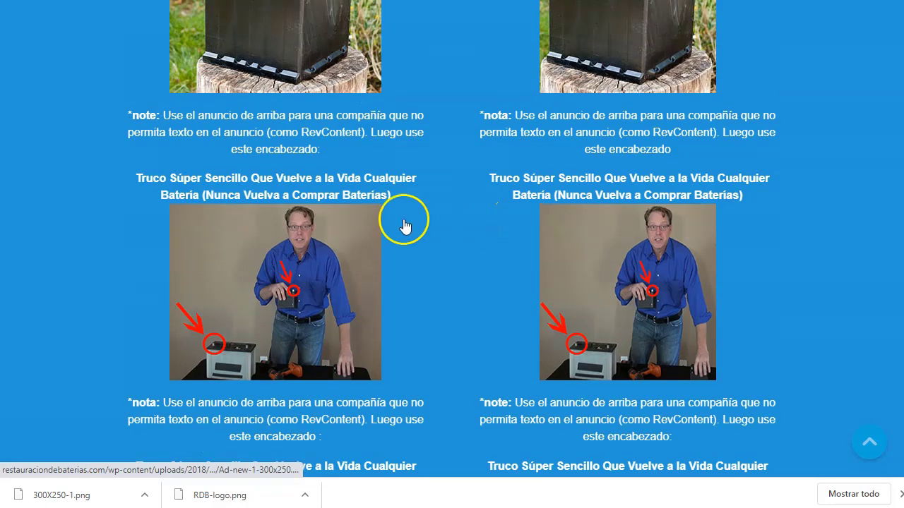
drag(135, 176, 419, 201)
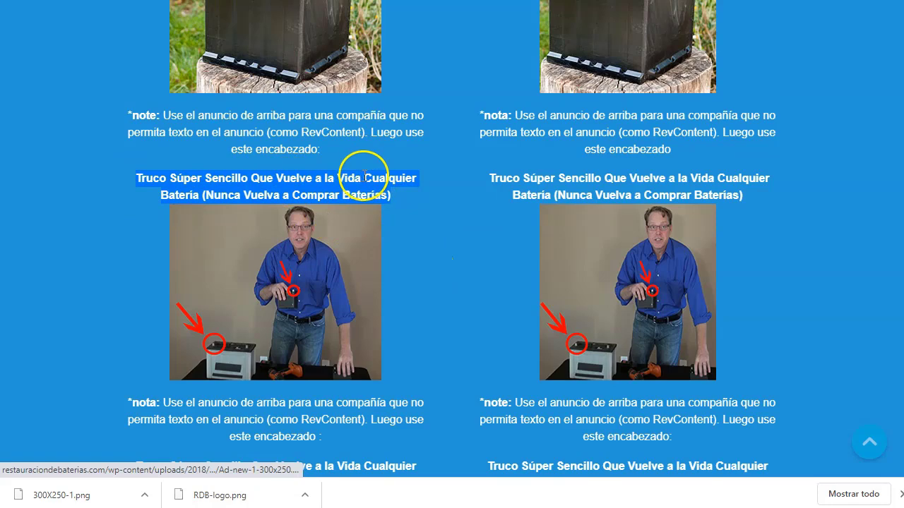
scroll(512, 313, down, 2)
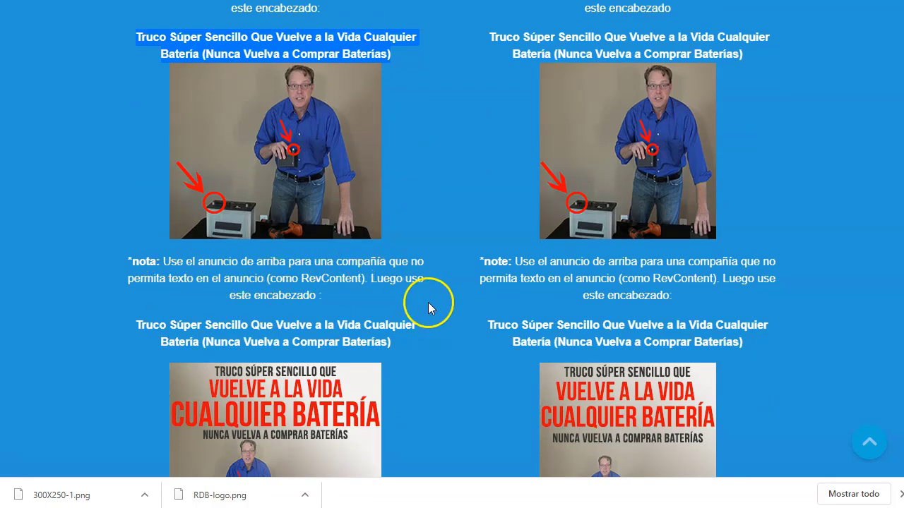
drag(135, 325, 432, 343)
Step: Scroll through the Facebook ad images, select the recommended headline, then return to the page top
scroll(481, 277, down, 3)
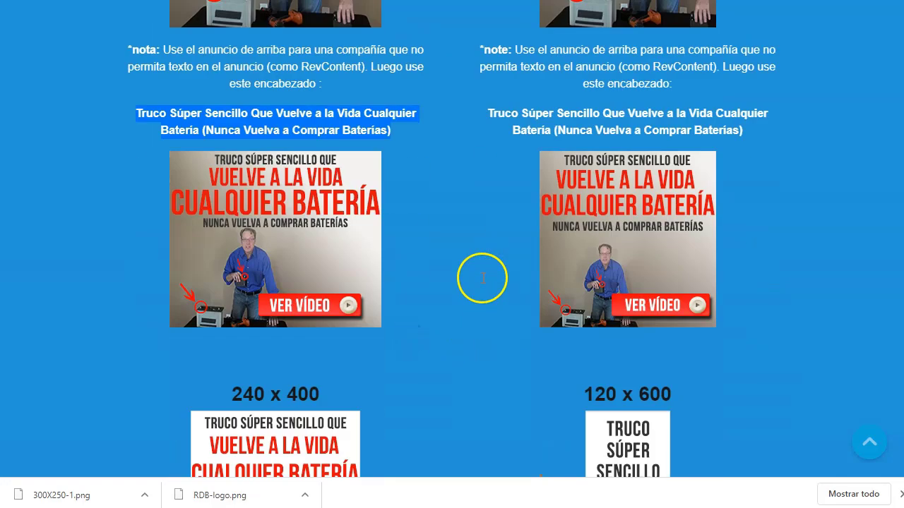
scroll(482, 278, down, 15)
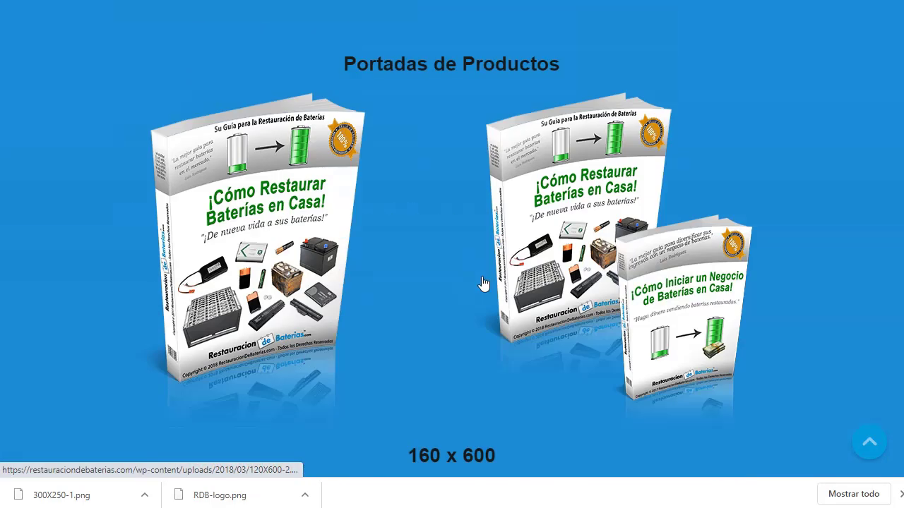
scroll(483, 283, down, 15)
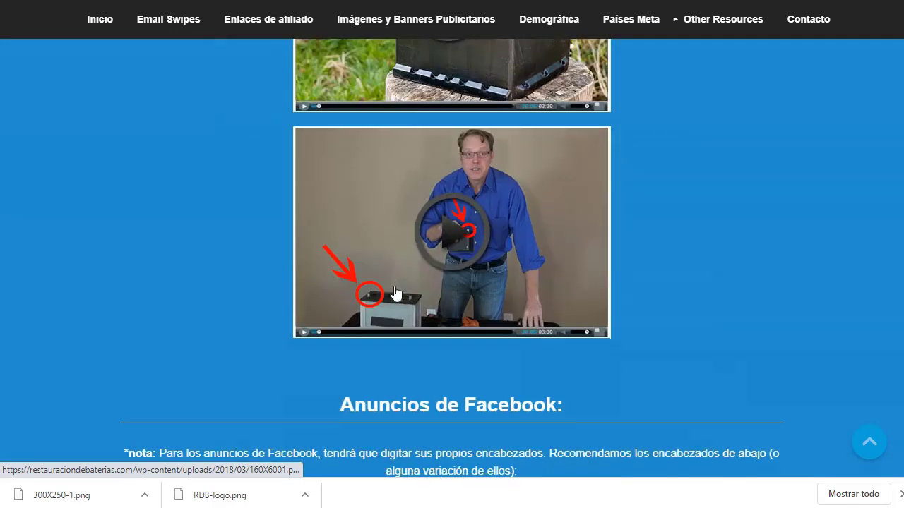
scroll(396, 293, down, 5)
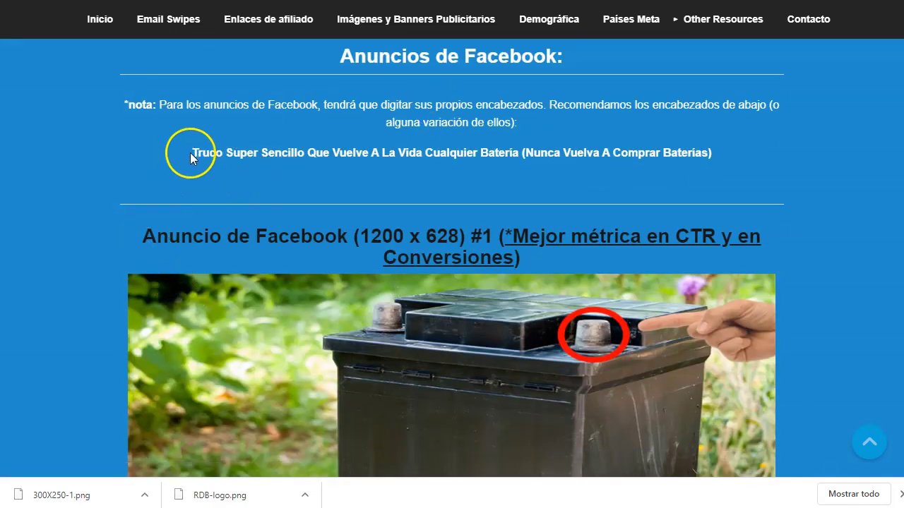
drag(190, 152, 612, 144)
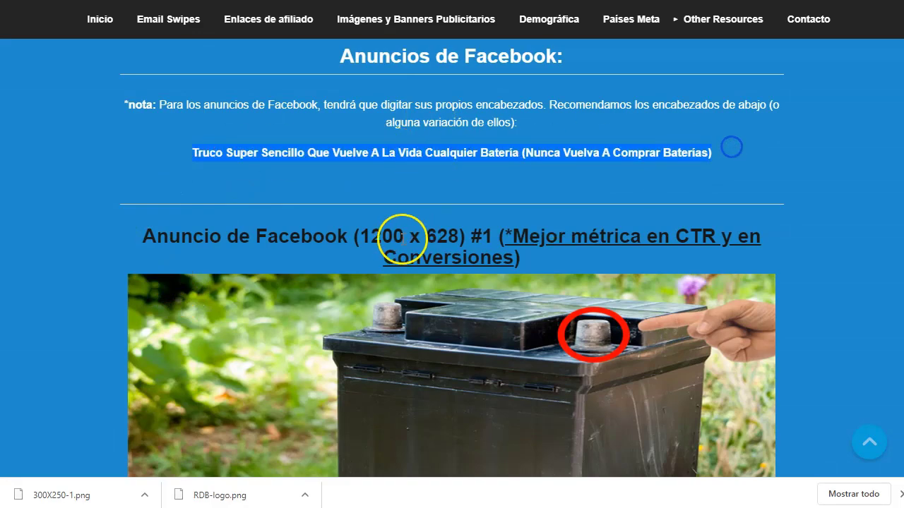
scroll(406, 240, down, 8)
scroll(423, 258, down, 14)
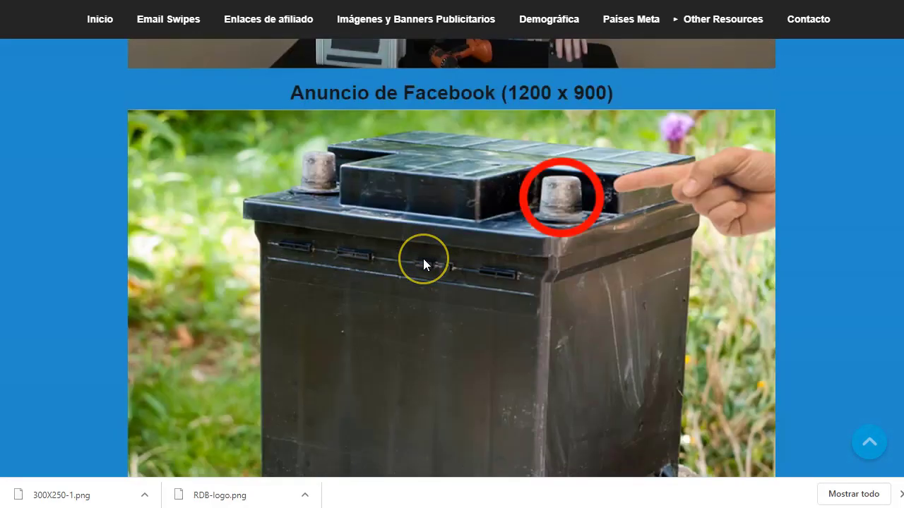
scroll(421, 268, up, 2)
scroll(420, 268, down, 15)
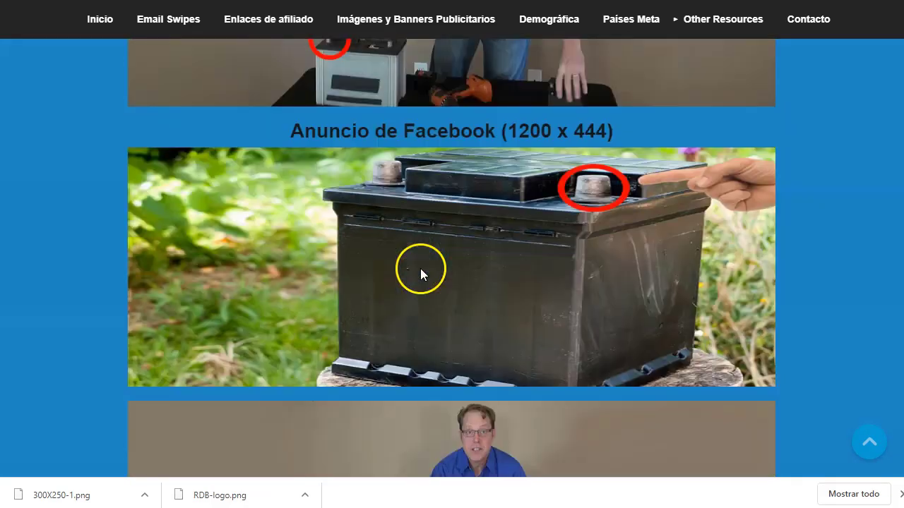
scroll(420, 271, down, 5)
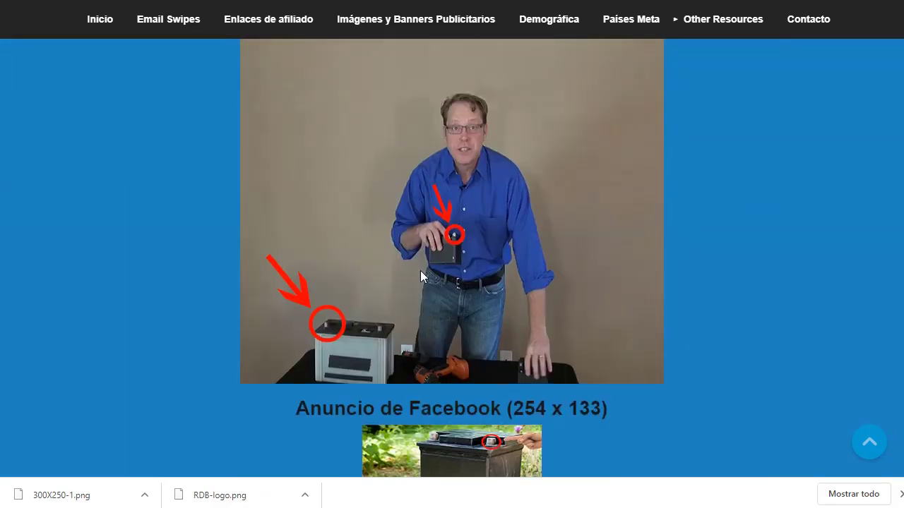
scroll(420, 271, down, 3)
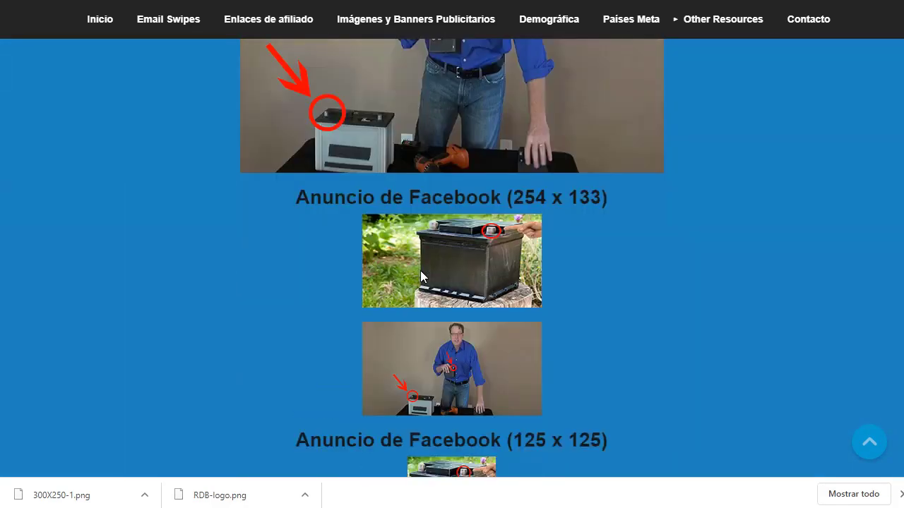
key(Home)
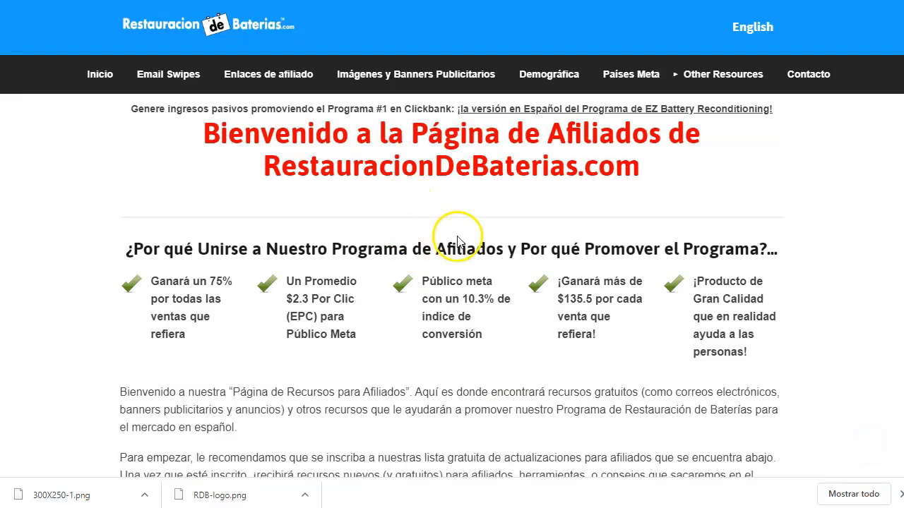
Step: Browse the demographics, target countries and best promotion methods sections, selecting the word Facebook
click(565, 76)
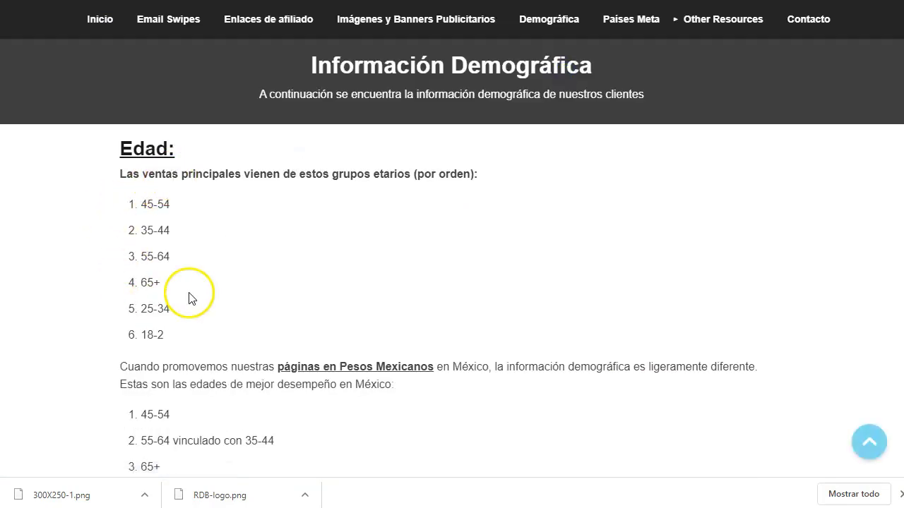
scroll(216, 300, down, 2)
click(630, 19)
click(709, 21)
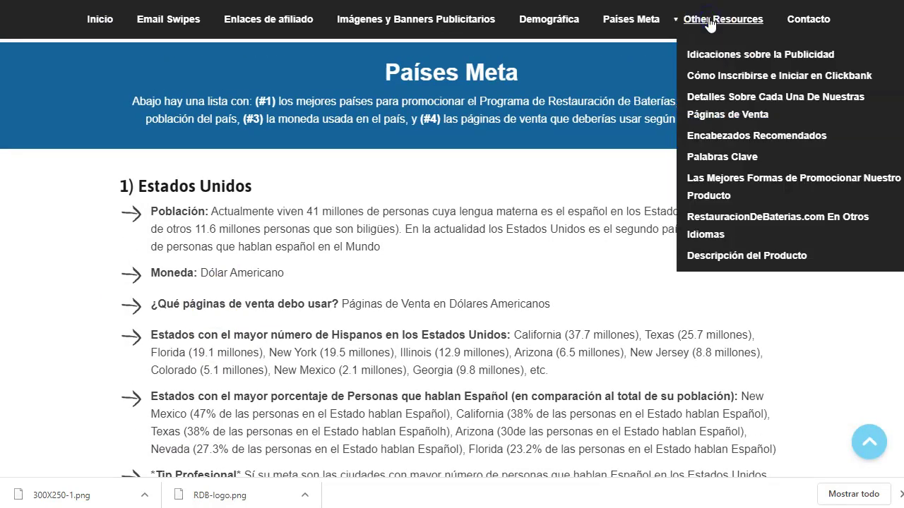
click(726, 182)
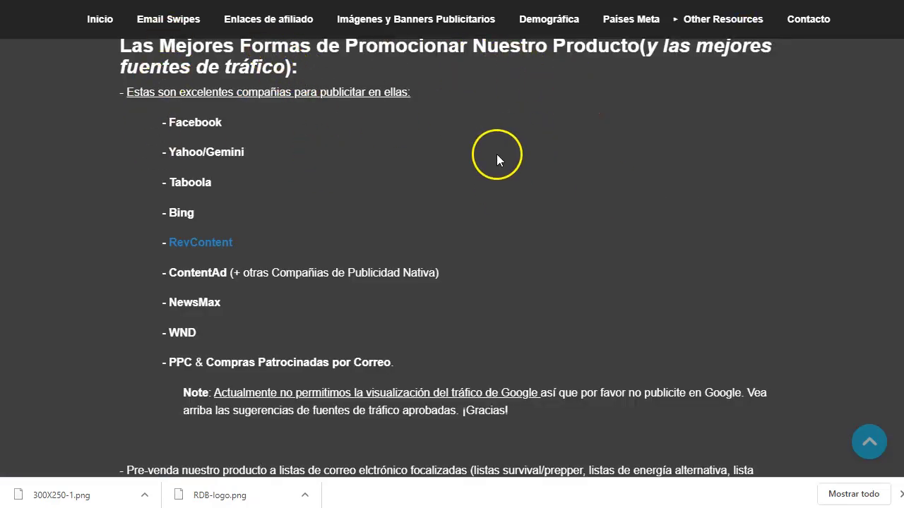
double_click(199, 119)
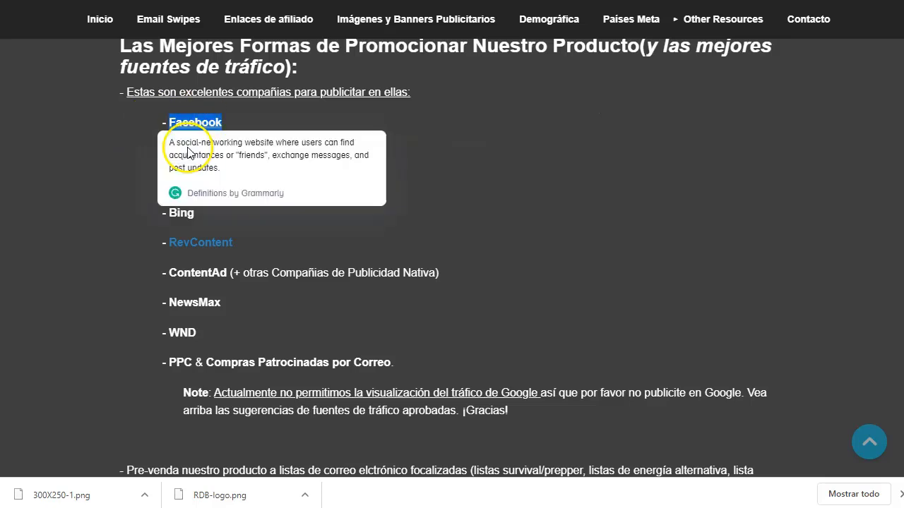
click(472, 189)
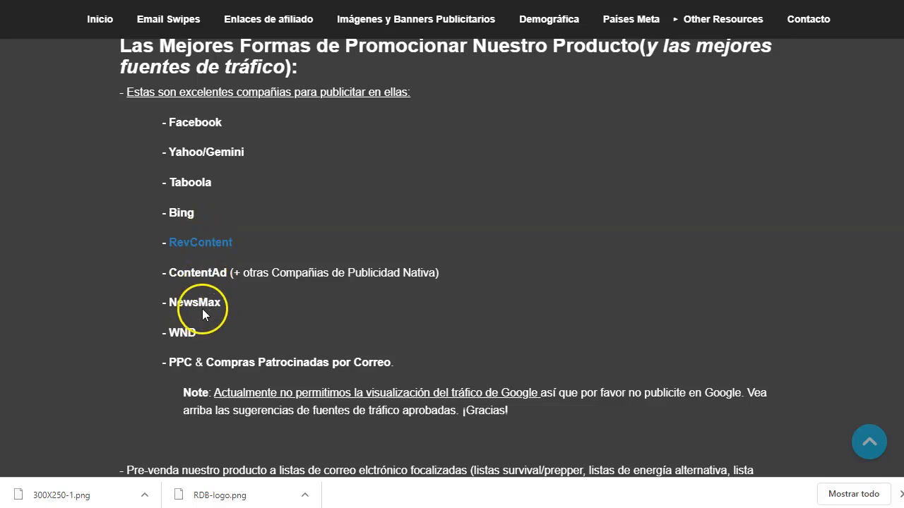
Step: Read the traffic notes, highlighting the sponsored email purchases line and the no-Google advertising note
scroll(111, 351, down, 2)
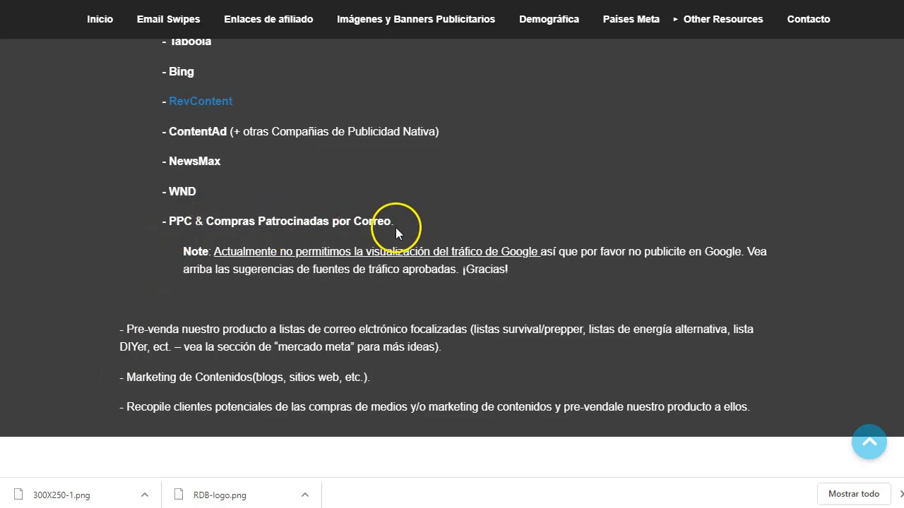
drag(400, 230, 257, 233)
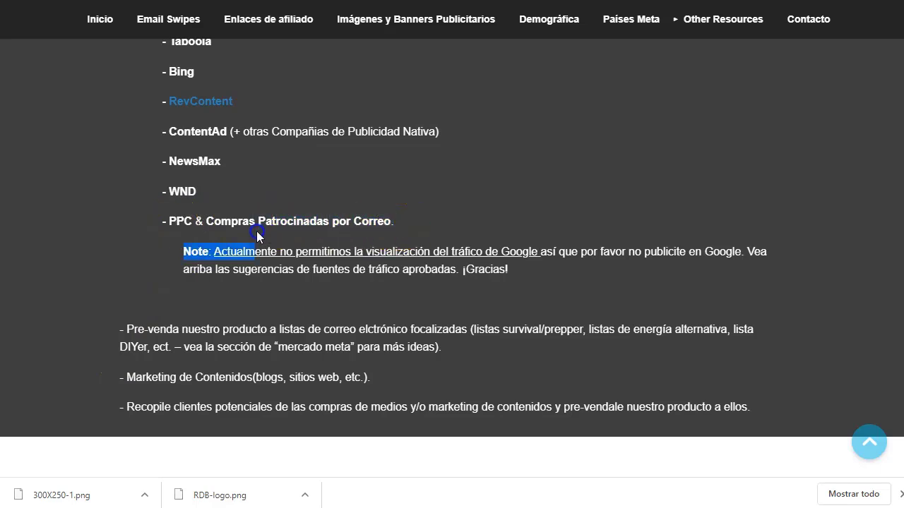
click(431, 210)
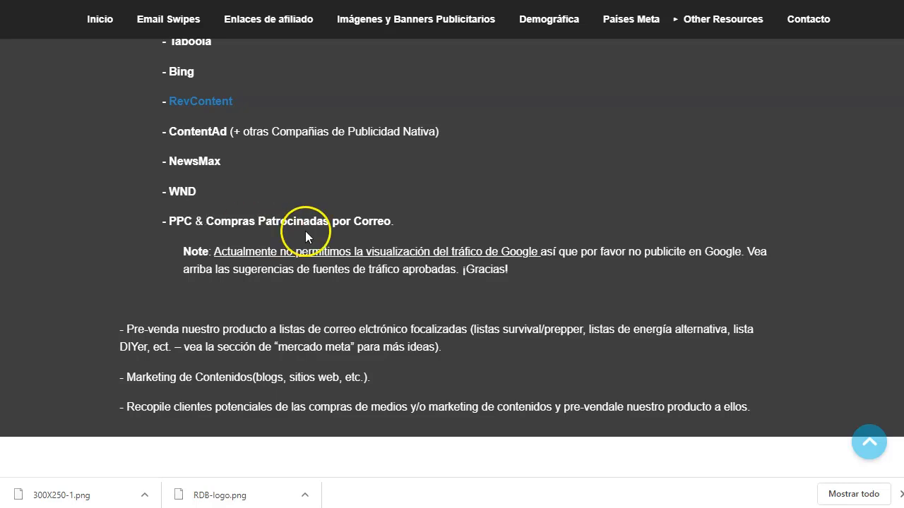
scroll(308, 218, down, 1)
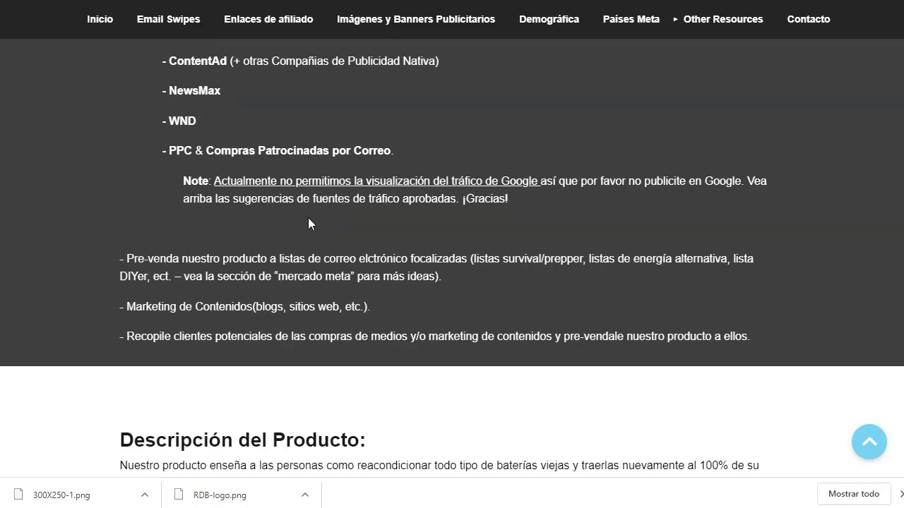
drag(213, 180, 565, 183)
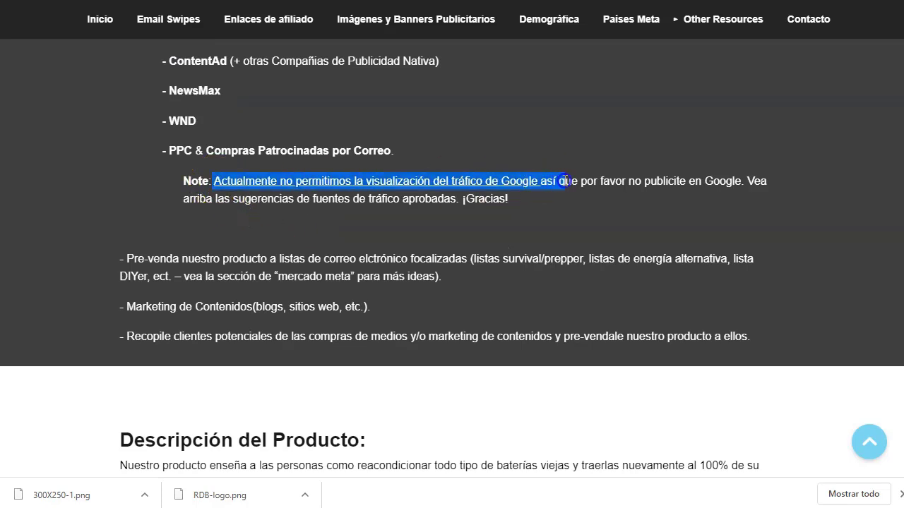
click(543, 216)
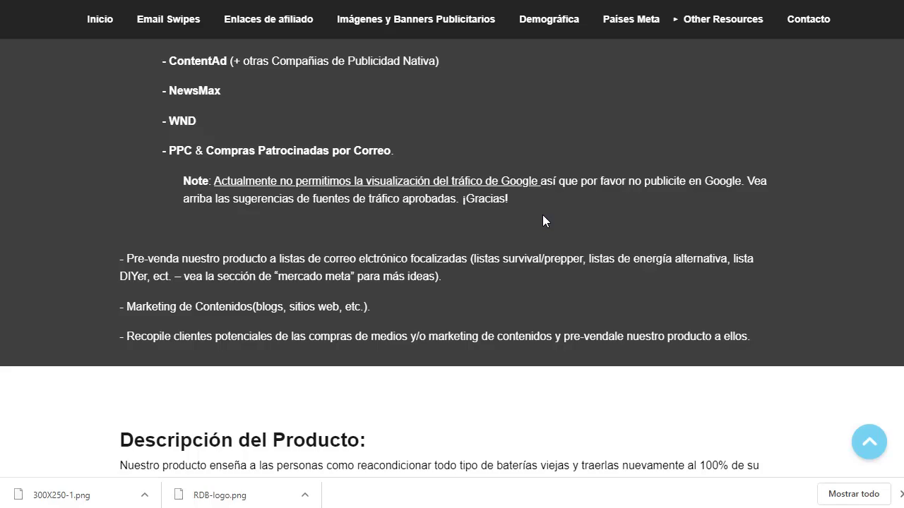
scroll(487, 226, down, 2)
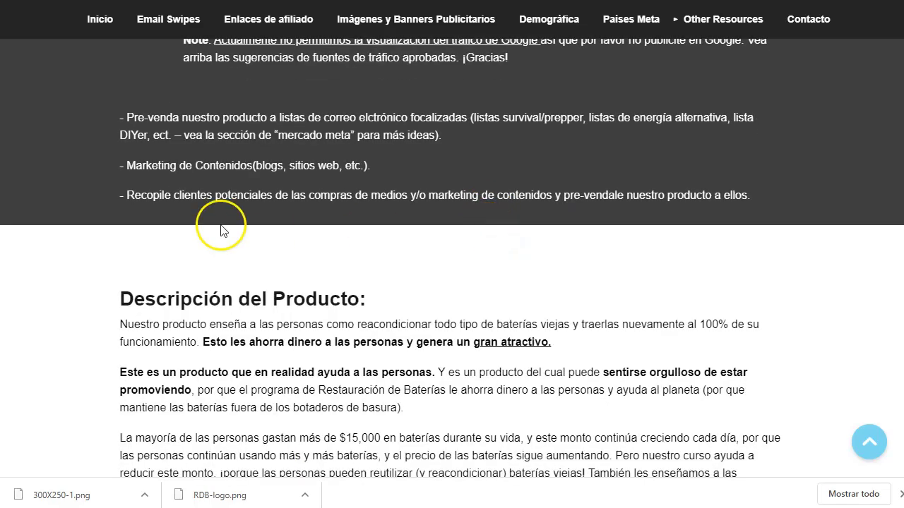
scroll(339, 282, down, 15)
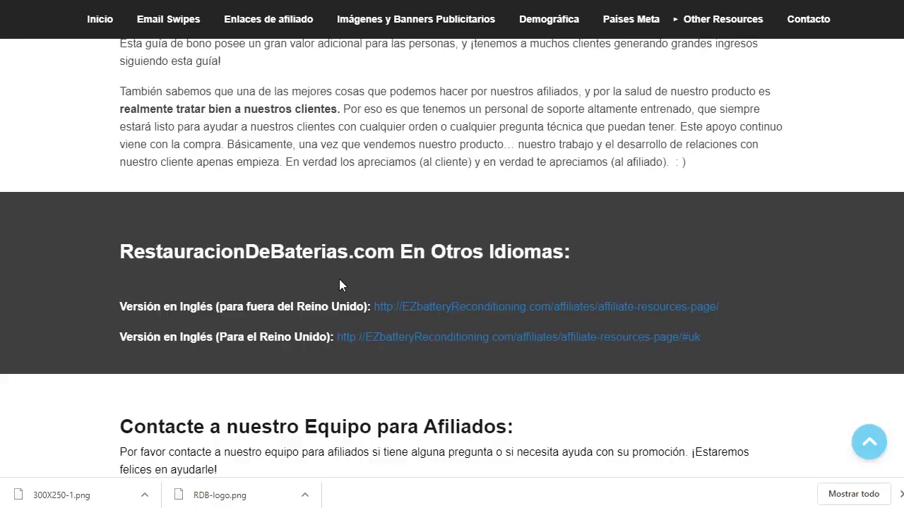
scroll(339, 279, down, 3)
Step: Revisit the target countries section, then return to the Baterias funnel in systeme.io
click(358, 256)
scroll(371, 259, up, 15)
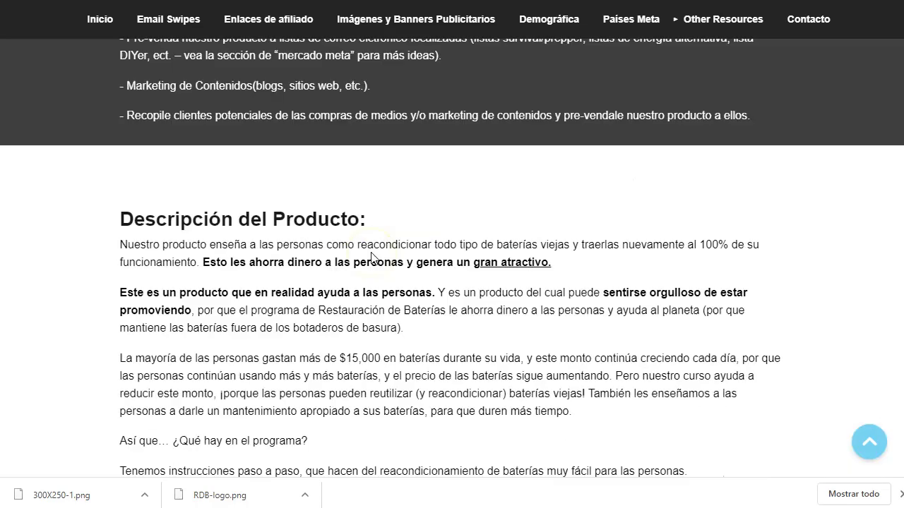
scroll(371, 252, down, 5)
scroll(371, 252, up, 10)
click(631, 22)
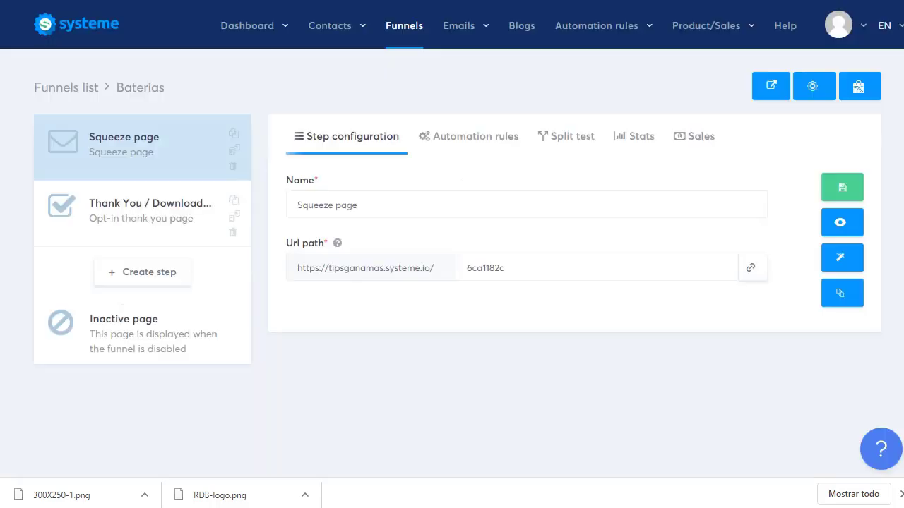
click(514, 196)
Step: Close Chrome's downloads bar to show the full Baterias funnel Squeeze page step
click(898, 492)
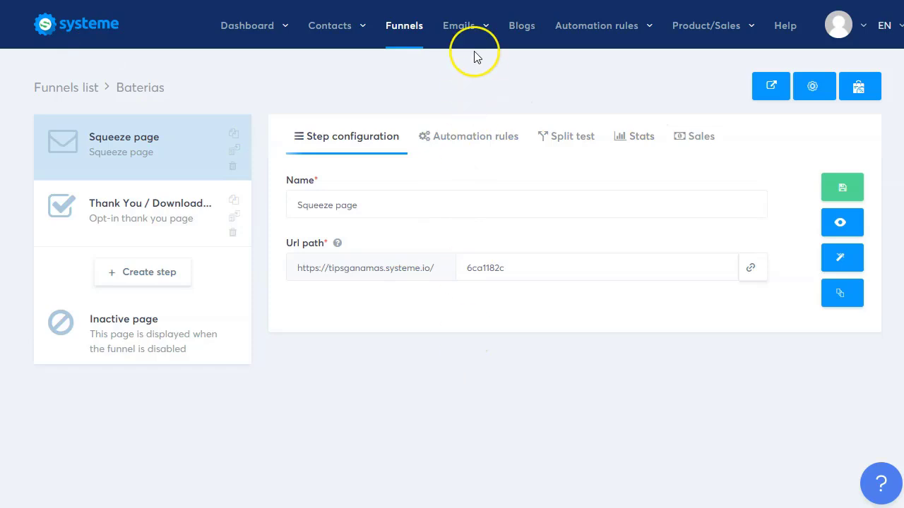
Step: Open the contacts list and verify the newest contact has the baterias tag
mouse_move(339, 35)
click(342, 60)
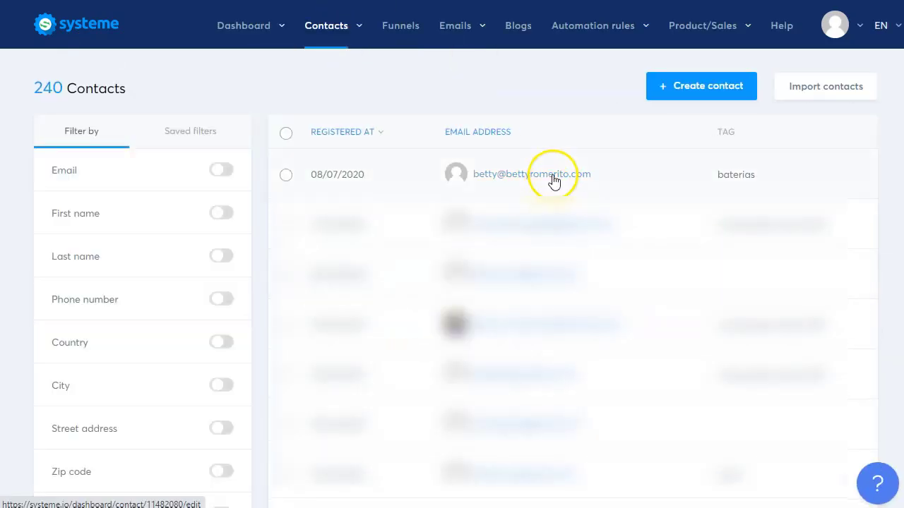
double_click(750, 177)
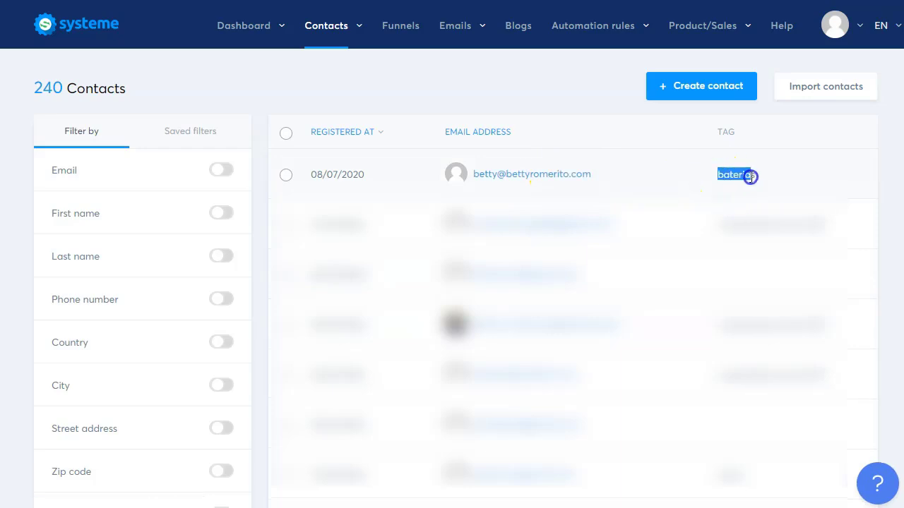
click(750, 177)
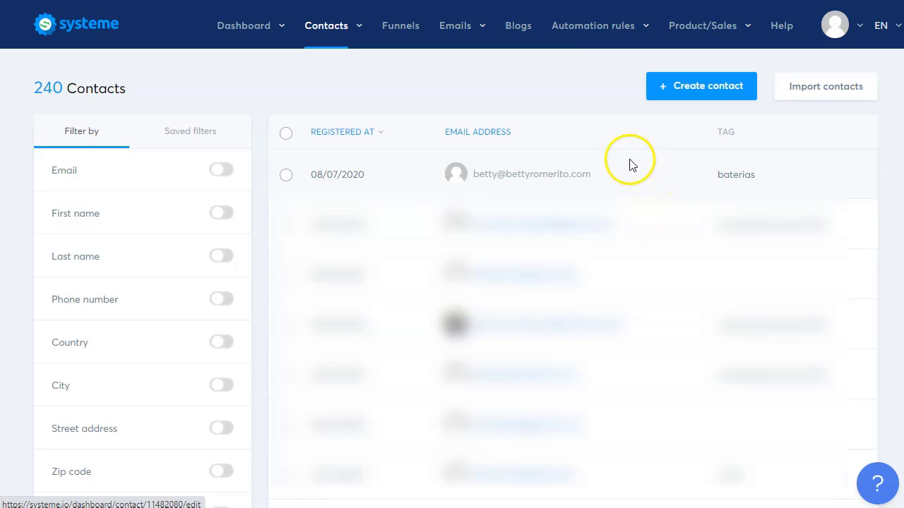
Step: Open the baterias email campaign, whose first email shows 2 contacts sent
mouse_move(433, 24)
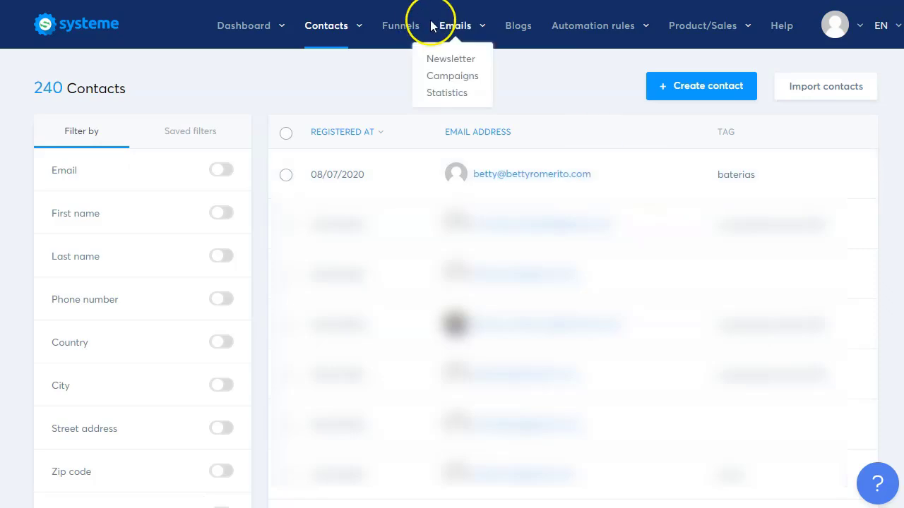
click(457, 76)
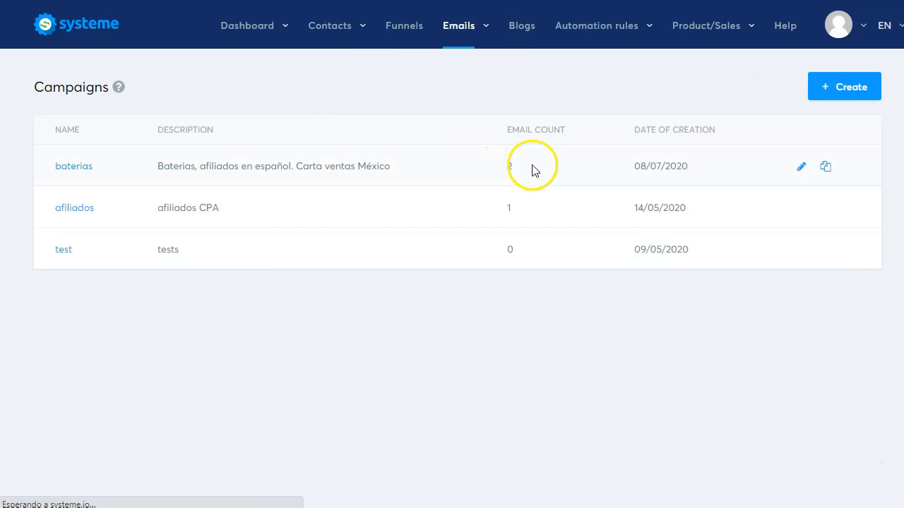
click(80, 168)
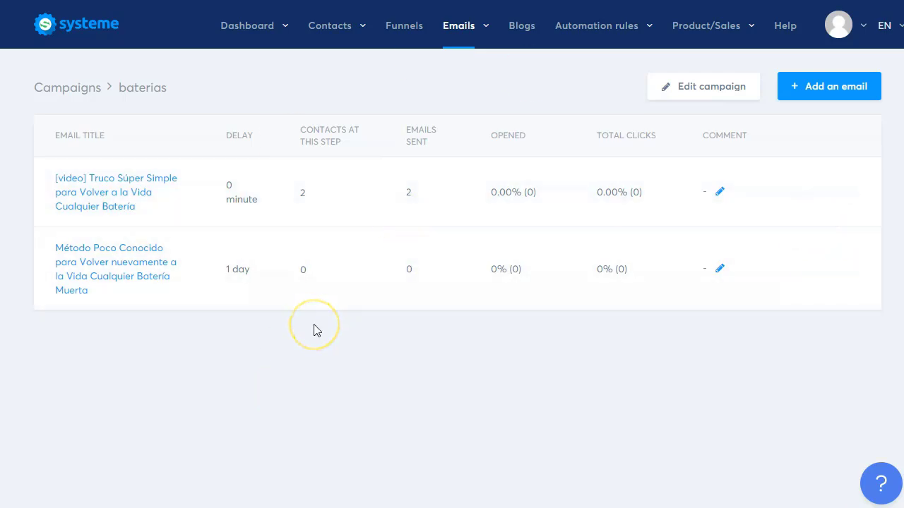
Step: Check the main dashboard's Live updates for the new subscriber, then go to Funnels
mouse_move(252, 25)
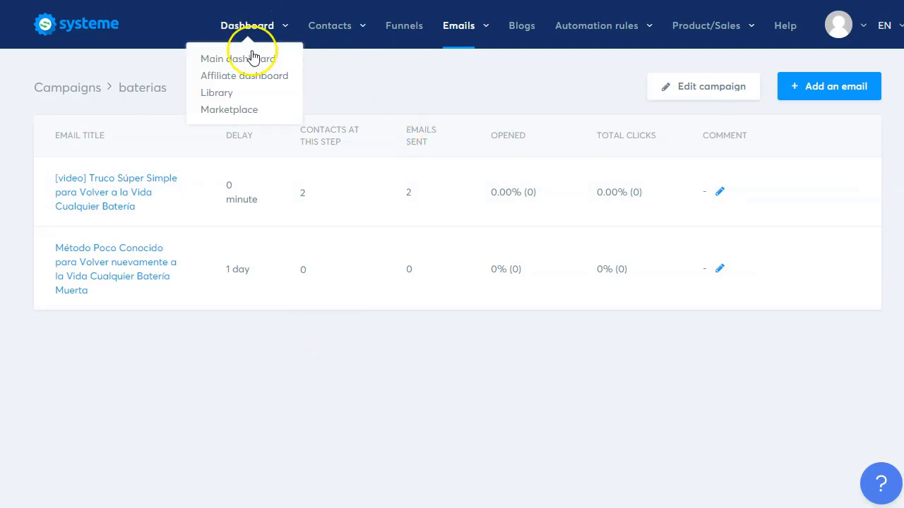
click(252, 53)
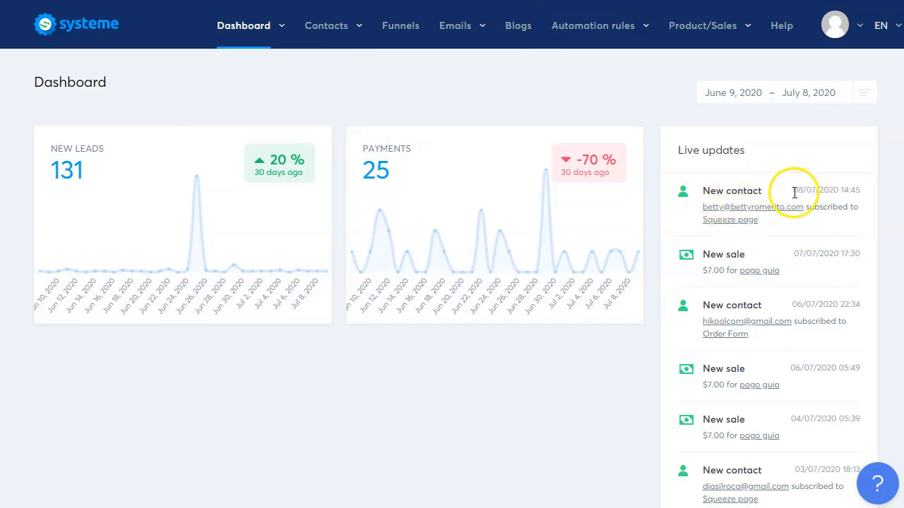
click(837, 185)
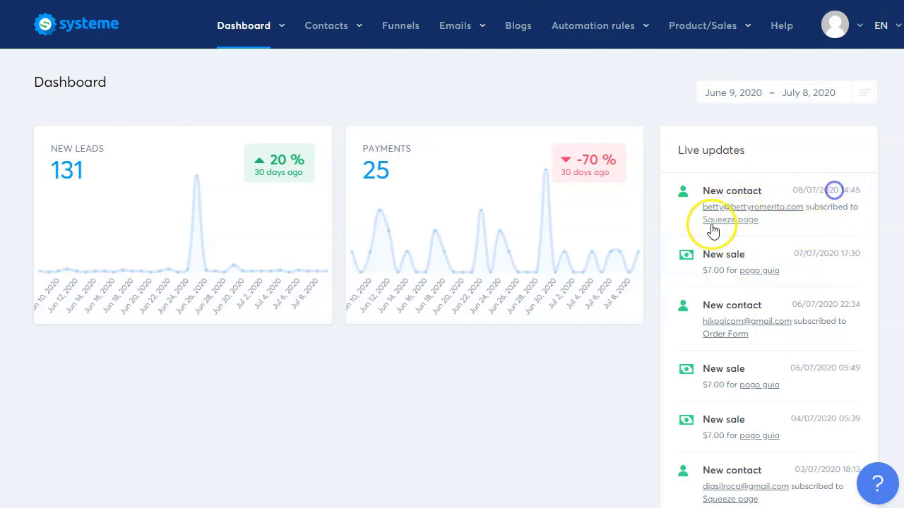
click(396, 30)
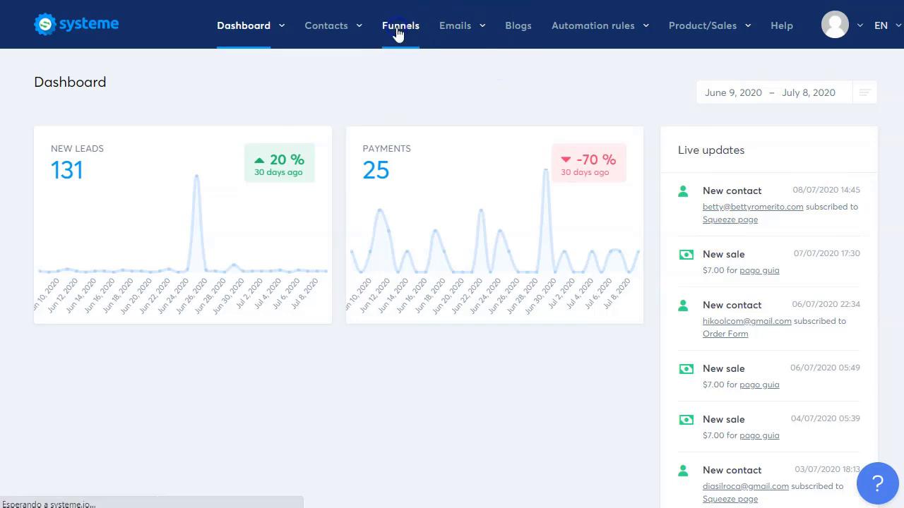